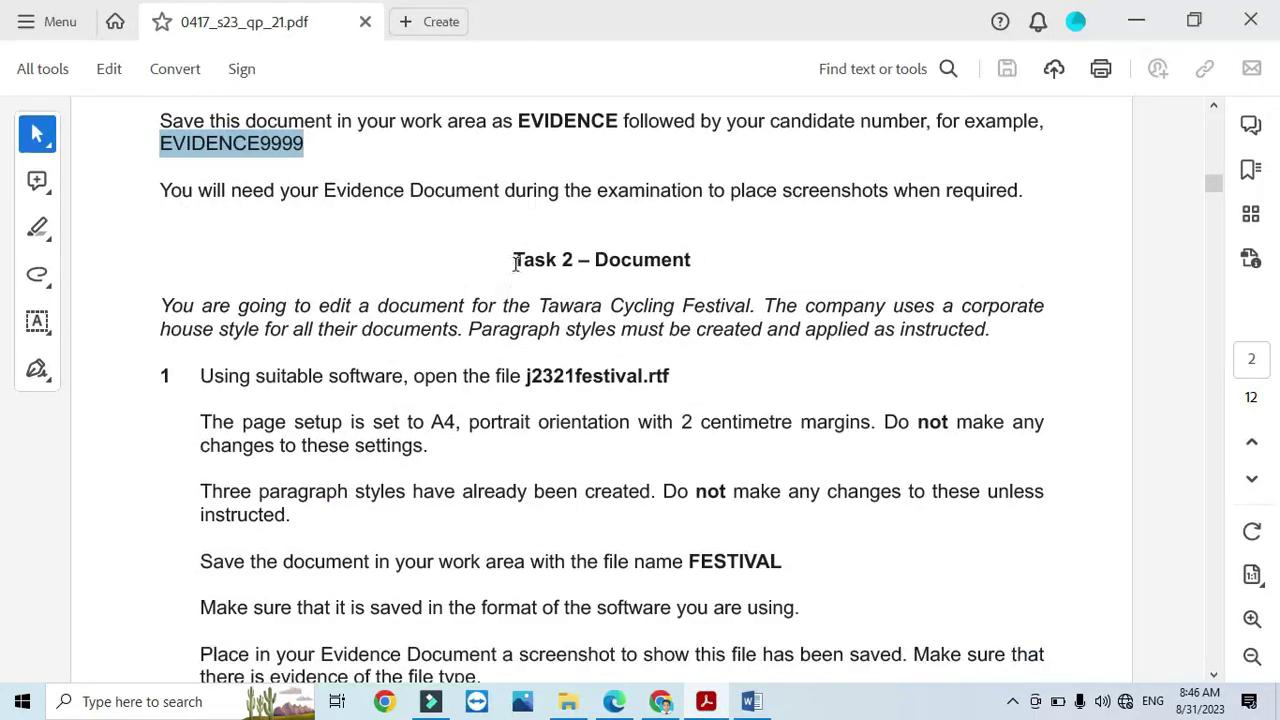
Step: Highlight the italic introduction paragraph in the exam paper
drag(160, 305, 378, 310)
drag(470, 307, 898, 343)
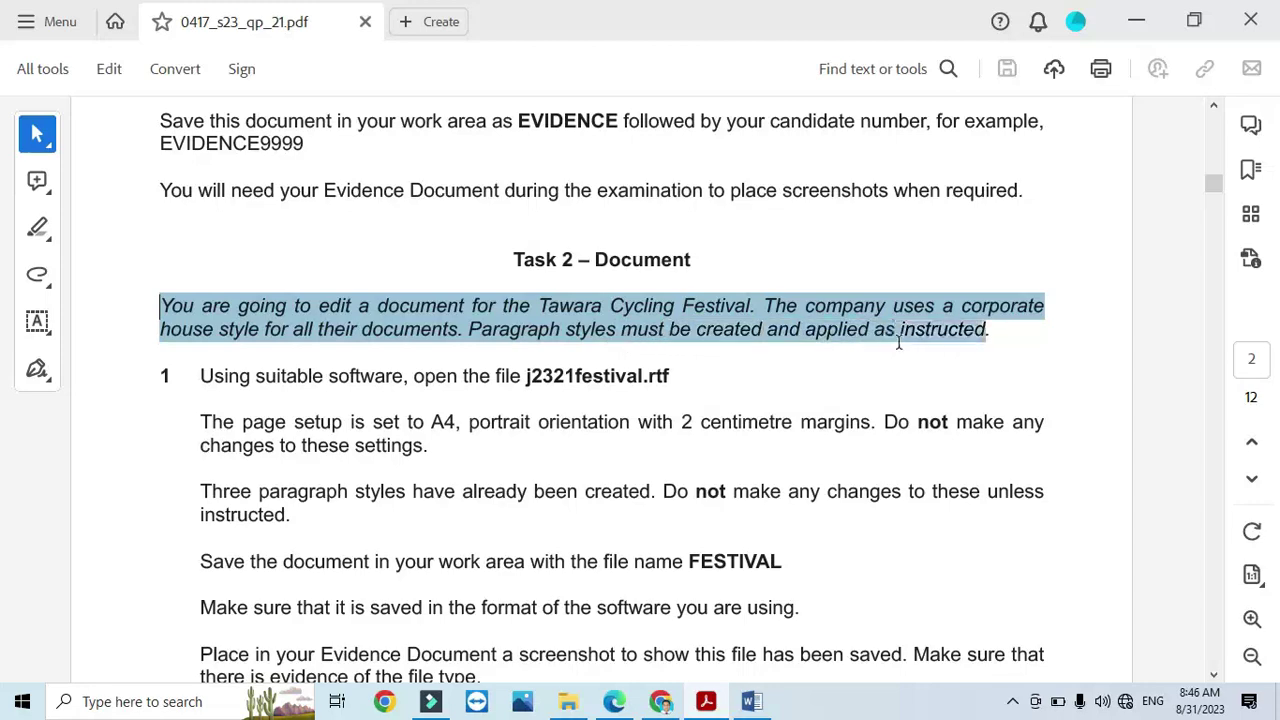
drag(1000, 342, 1000, 342)
click(324, 378)
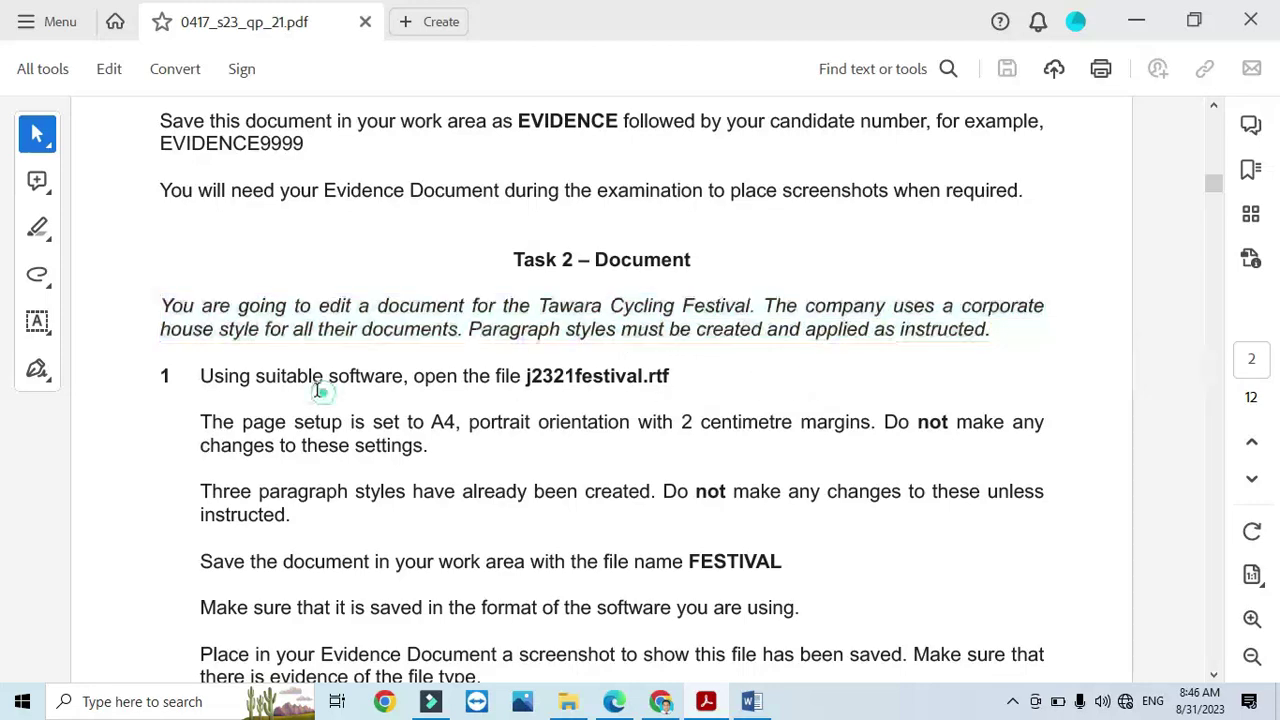
scroll(320, 390, down, 2)
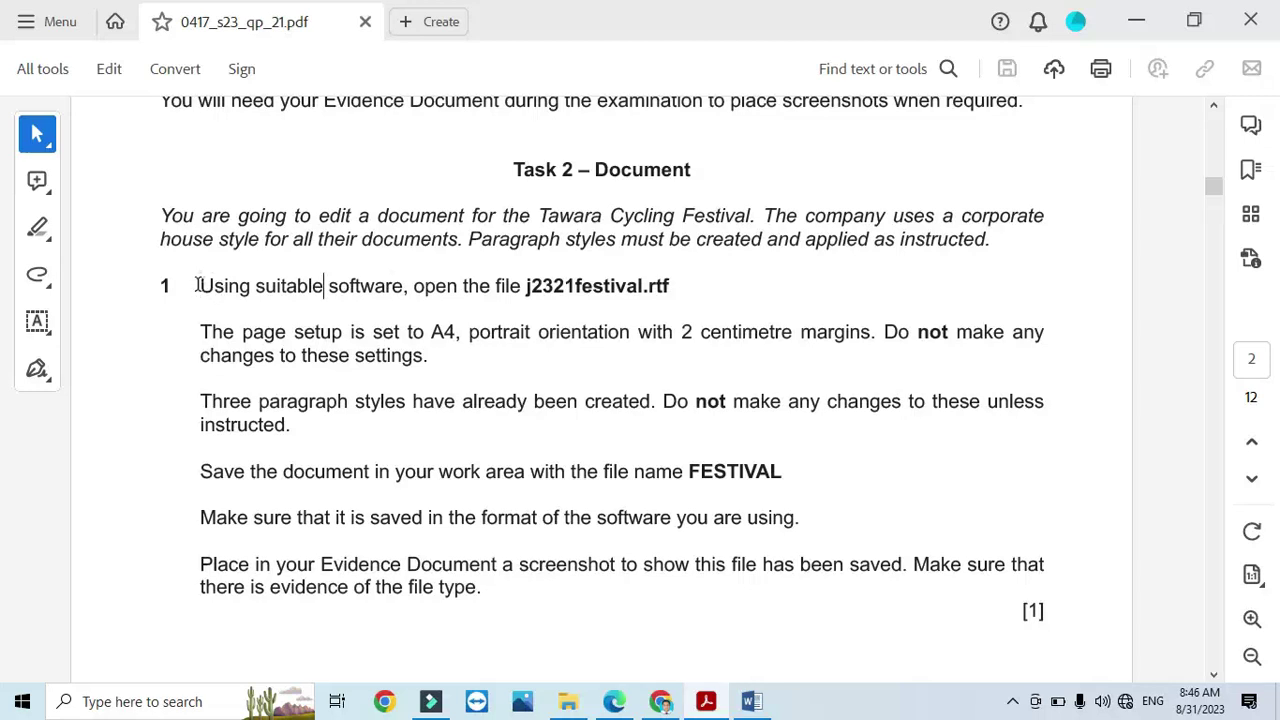
Step: Highlight the step 1 instruction and open j2321festival.rtf from the exam files folder
drag(200, 285, 541, 297)
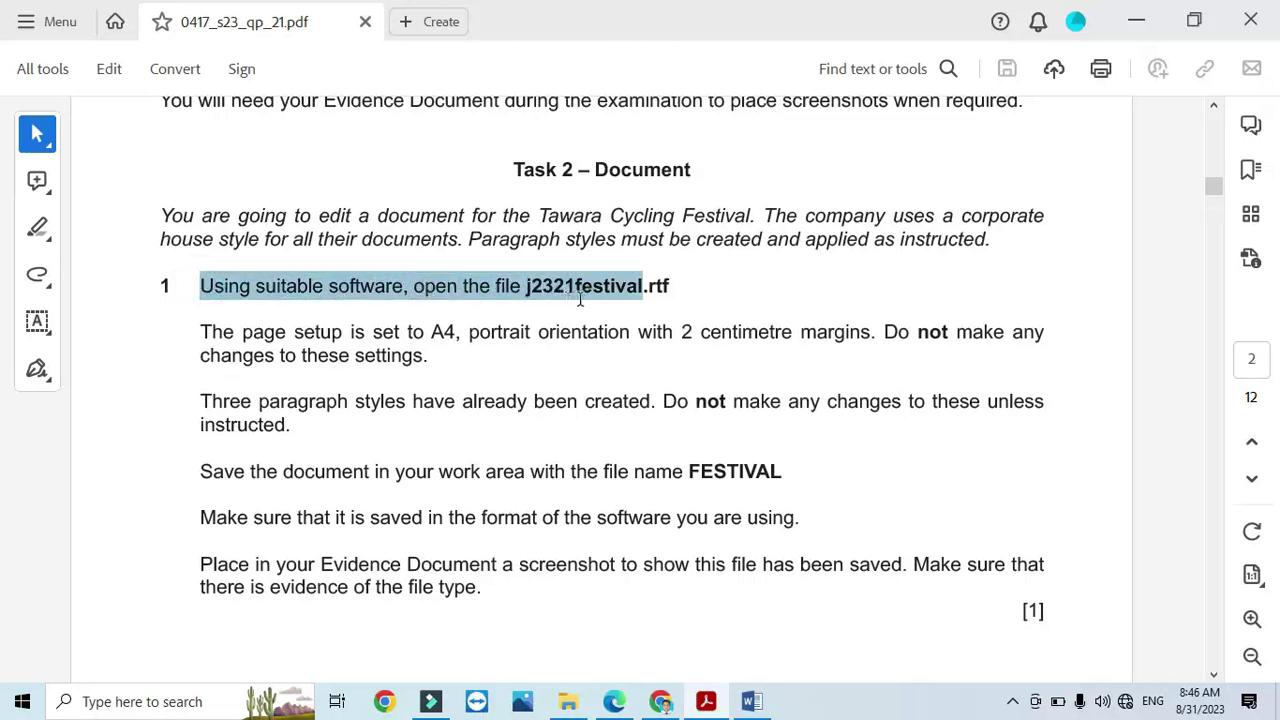
drag(680, 297, 680, 297)
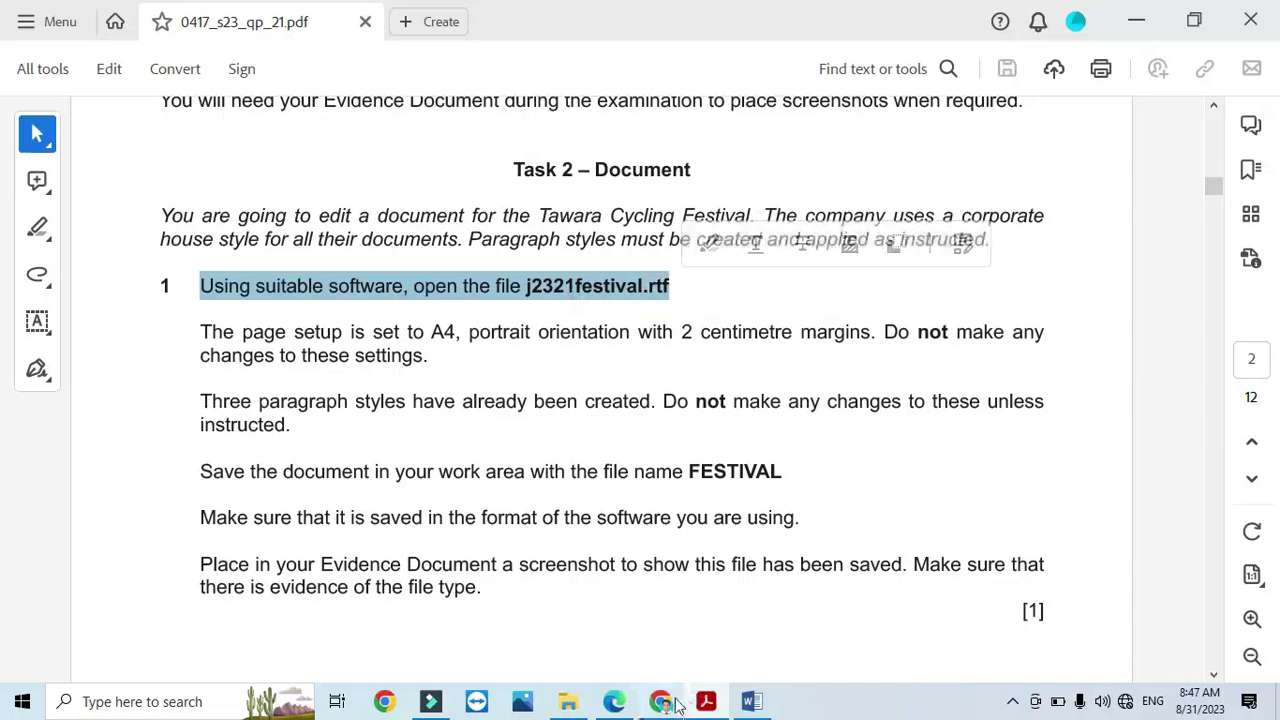
click(568, 701)
double_click(330, 268)
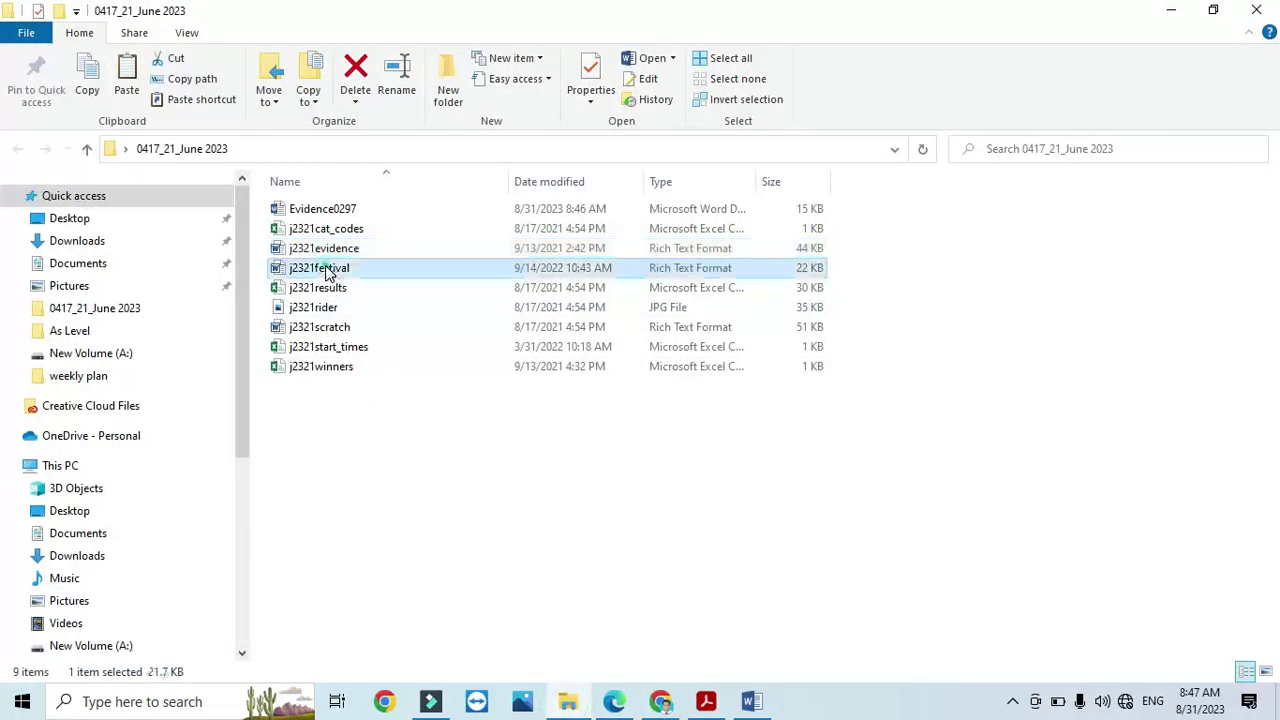
Step: Reread the page setup instruction and bring up Word's page layout options for j2321festival
click(706, 701)
drag(203, 333, 431, 359)
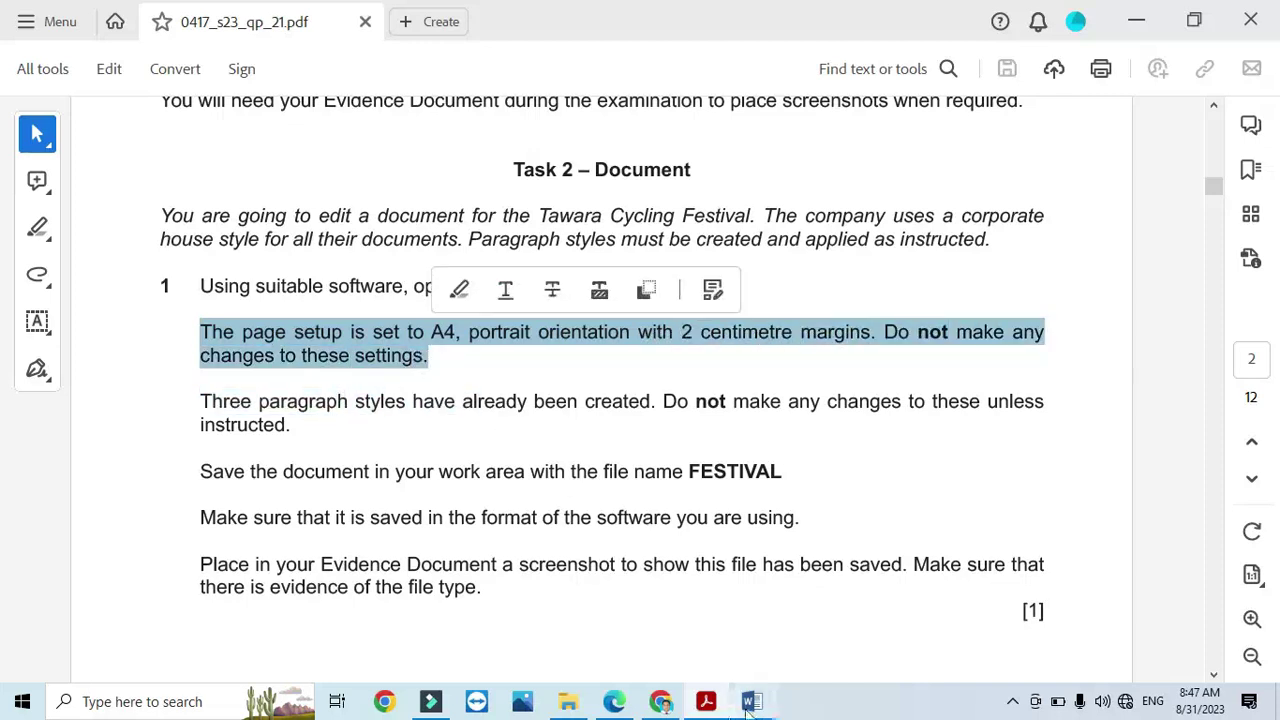
click(750, 701)
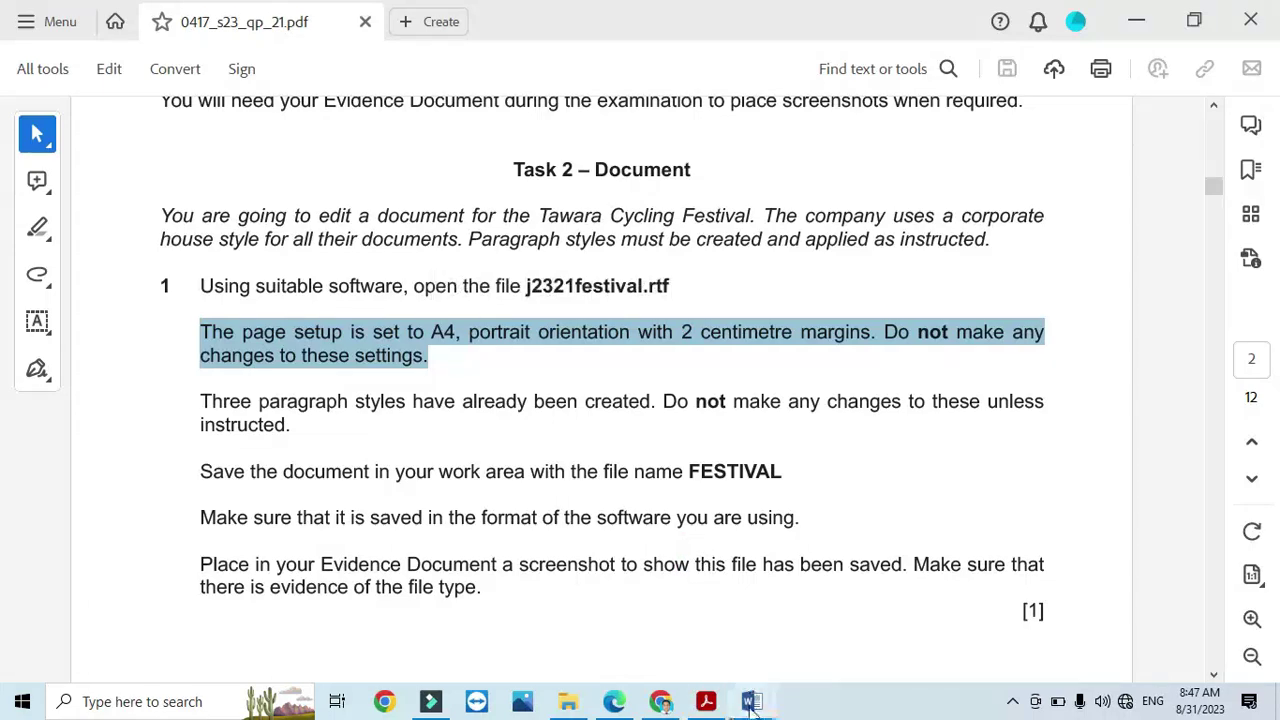
click(752, 703)
click(825, 618)
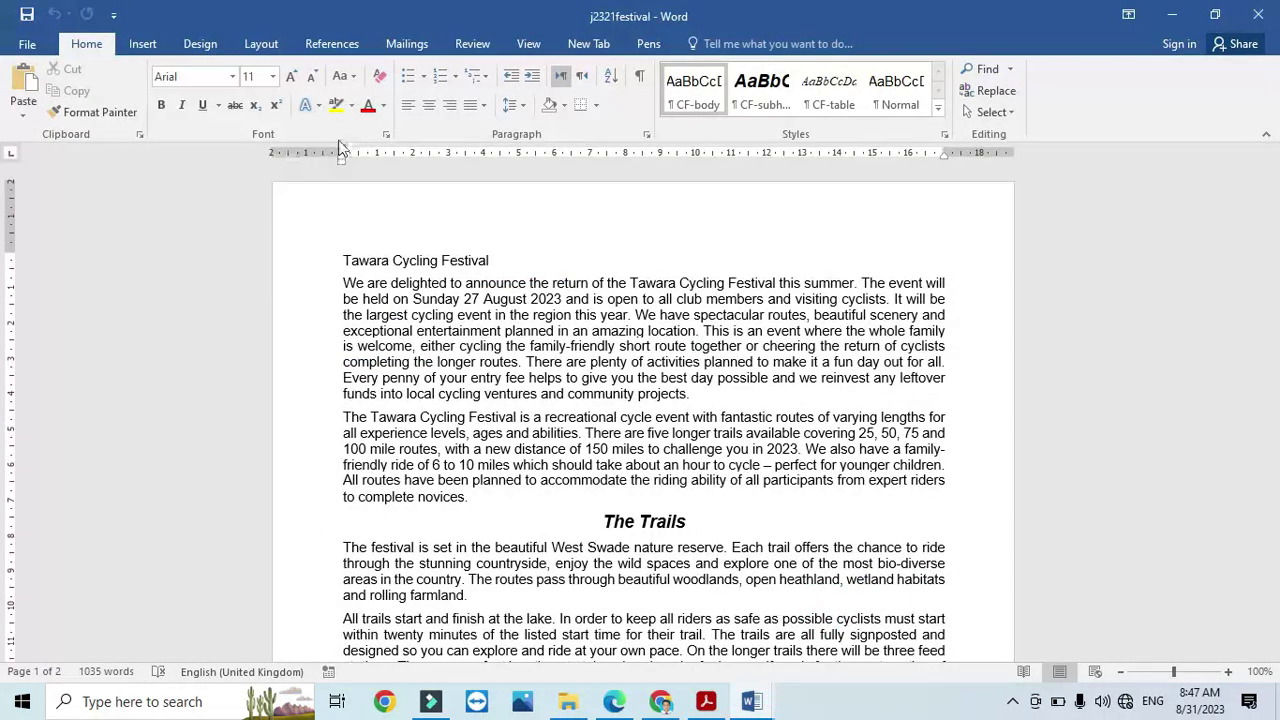
click(265, 48)
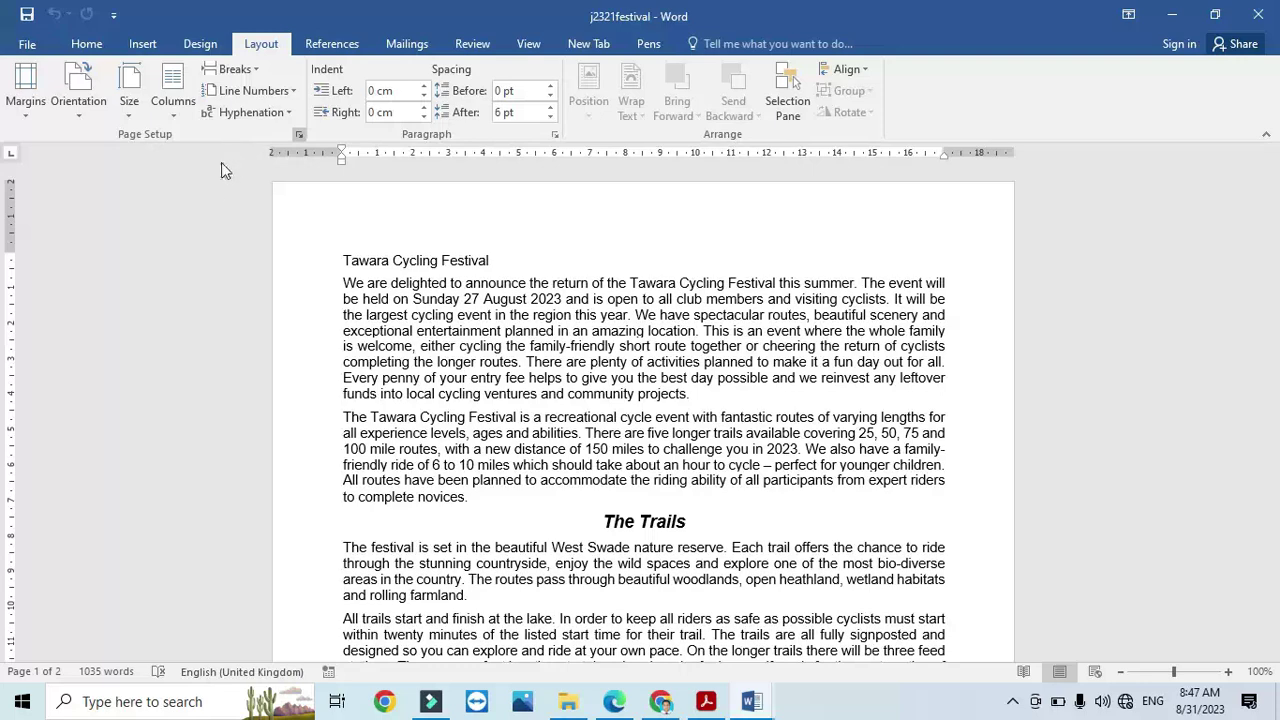
key(alt+p)
key(s)
key(p)
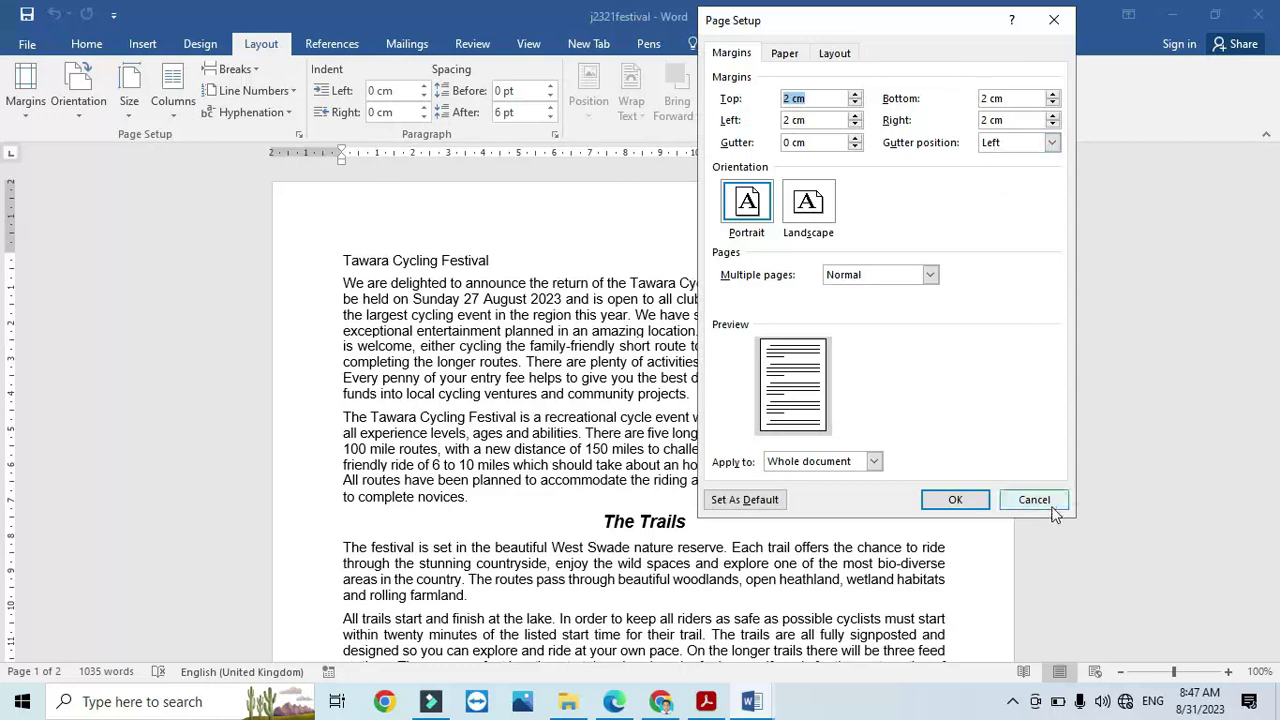
click(786, 55)
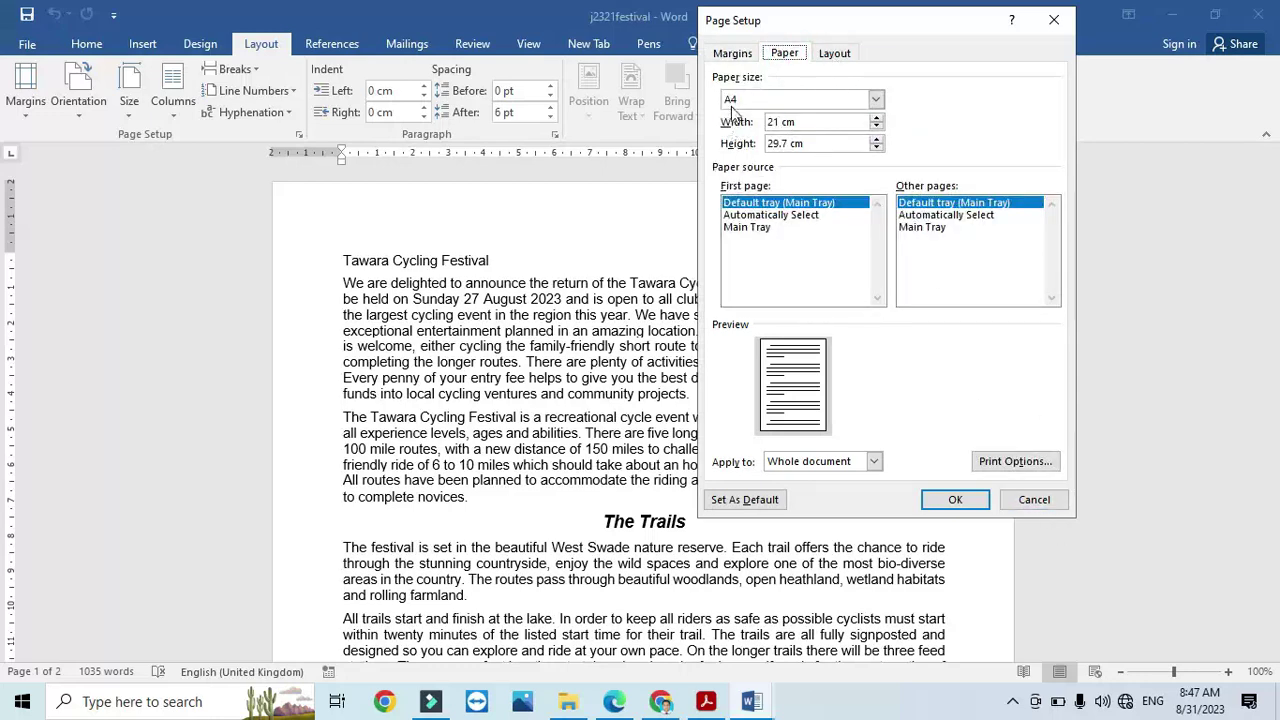
click(1031, 500)
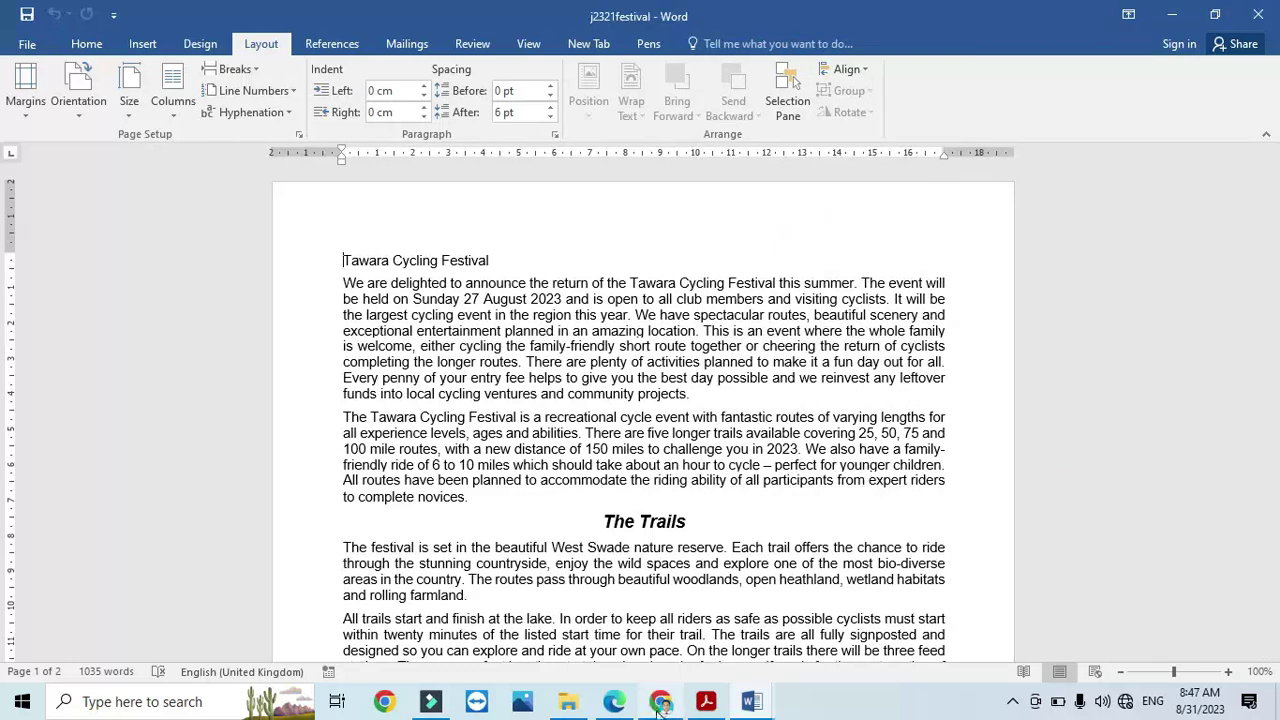
click(706, 702)
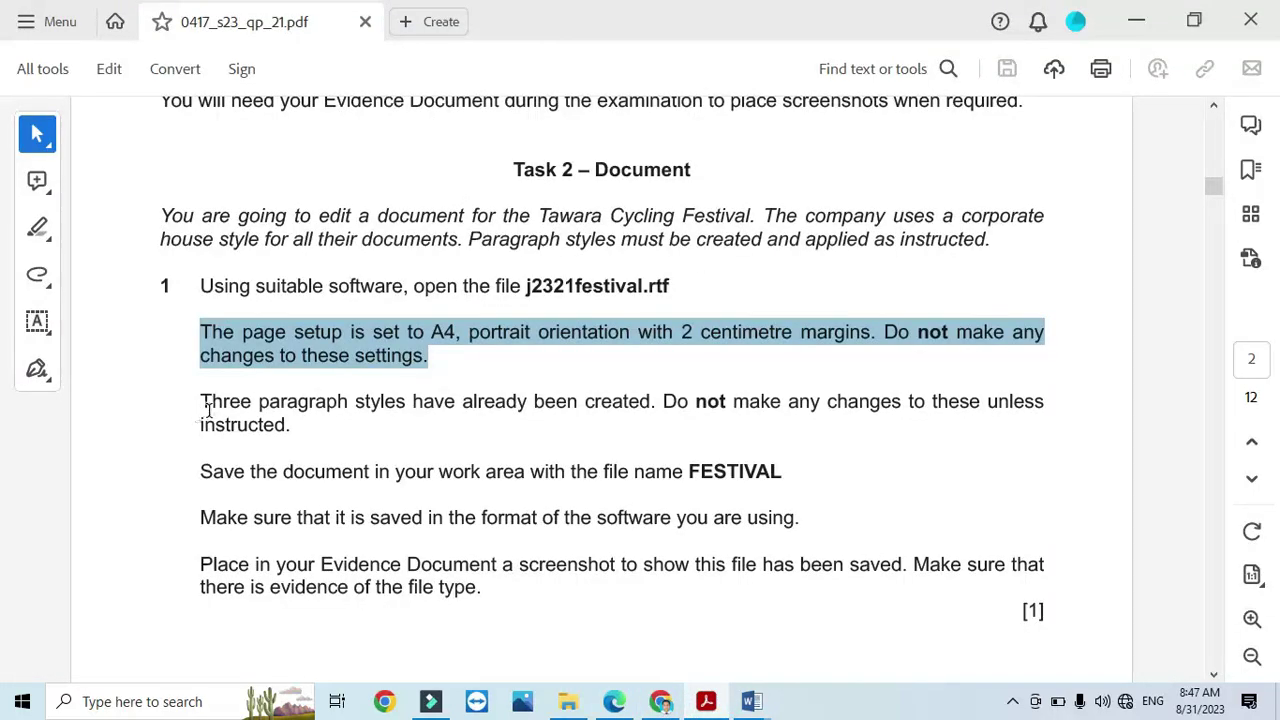
Step: Read the paragraph styles instruction and check the festival document's text formatting options
drag(204, 404, 651, 403)
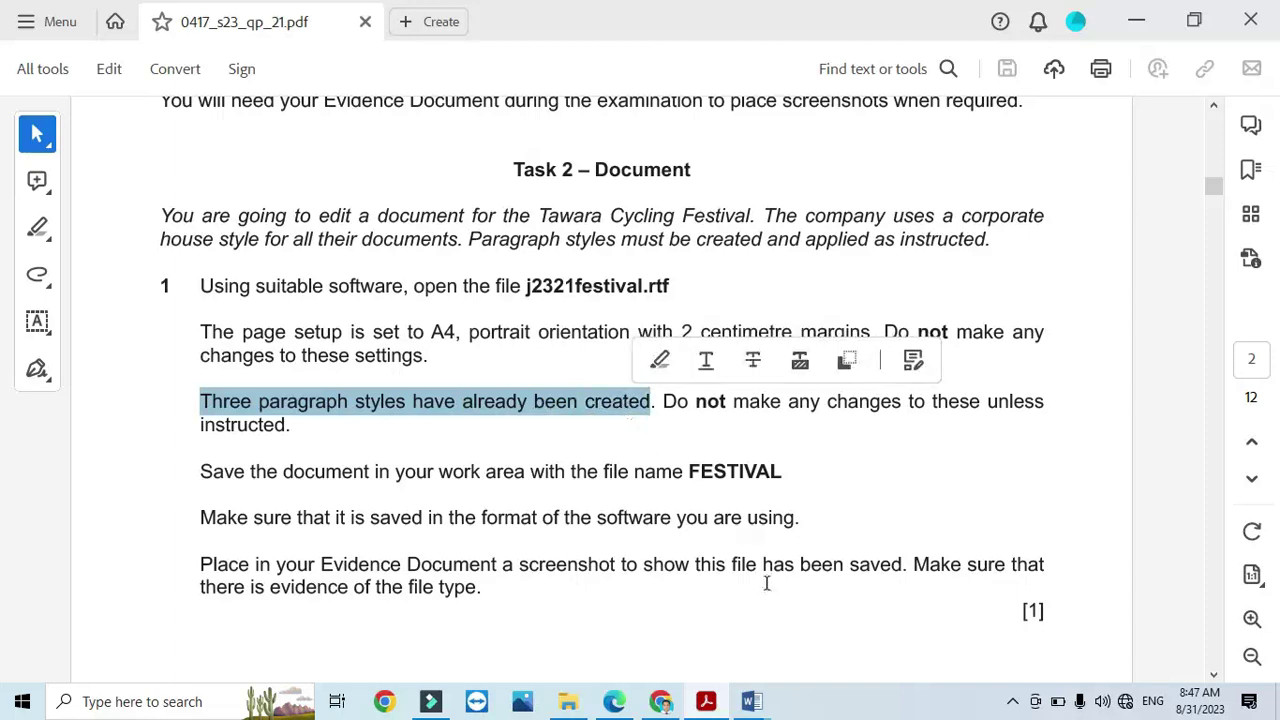
click(707, 701)
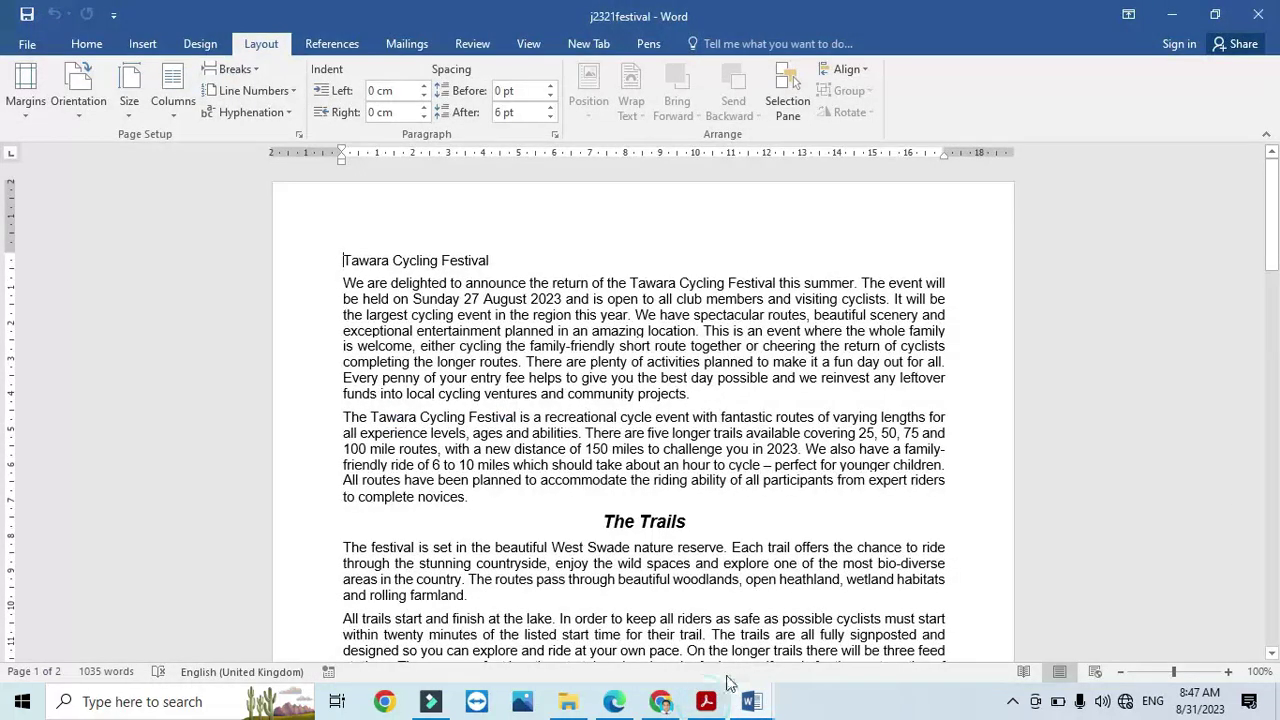
click(86, 44)
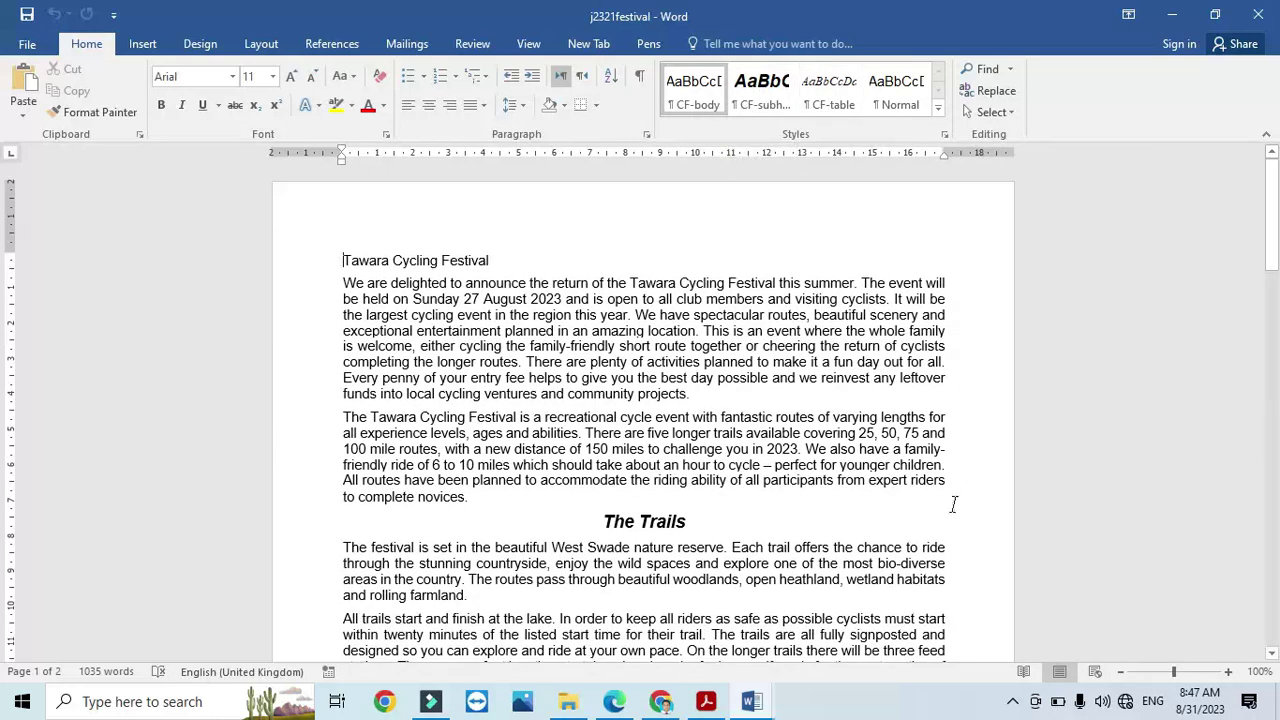
Step: Copy the file name FESTIVAL from the exam paper's save instruction and return to Word
click(706, 701)
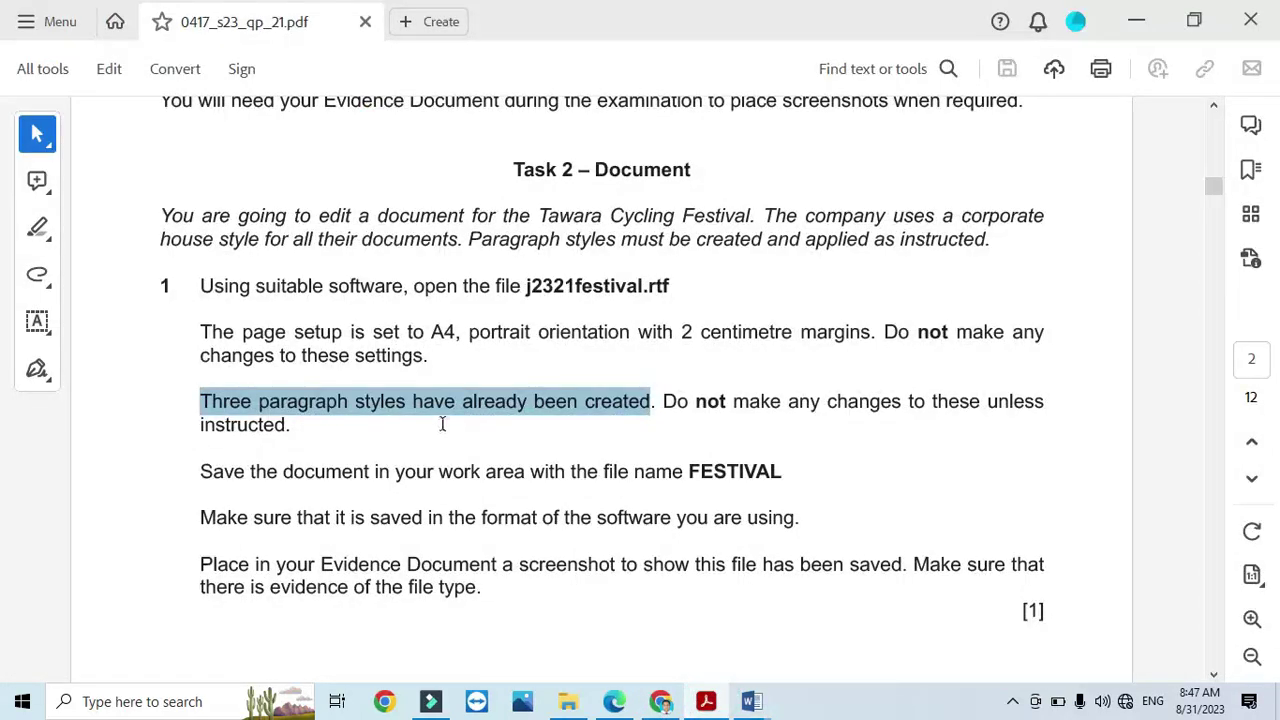
drag(660, 400, 292, 425)
click(286, 484)
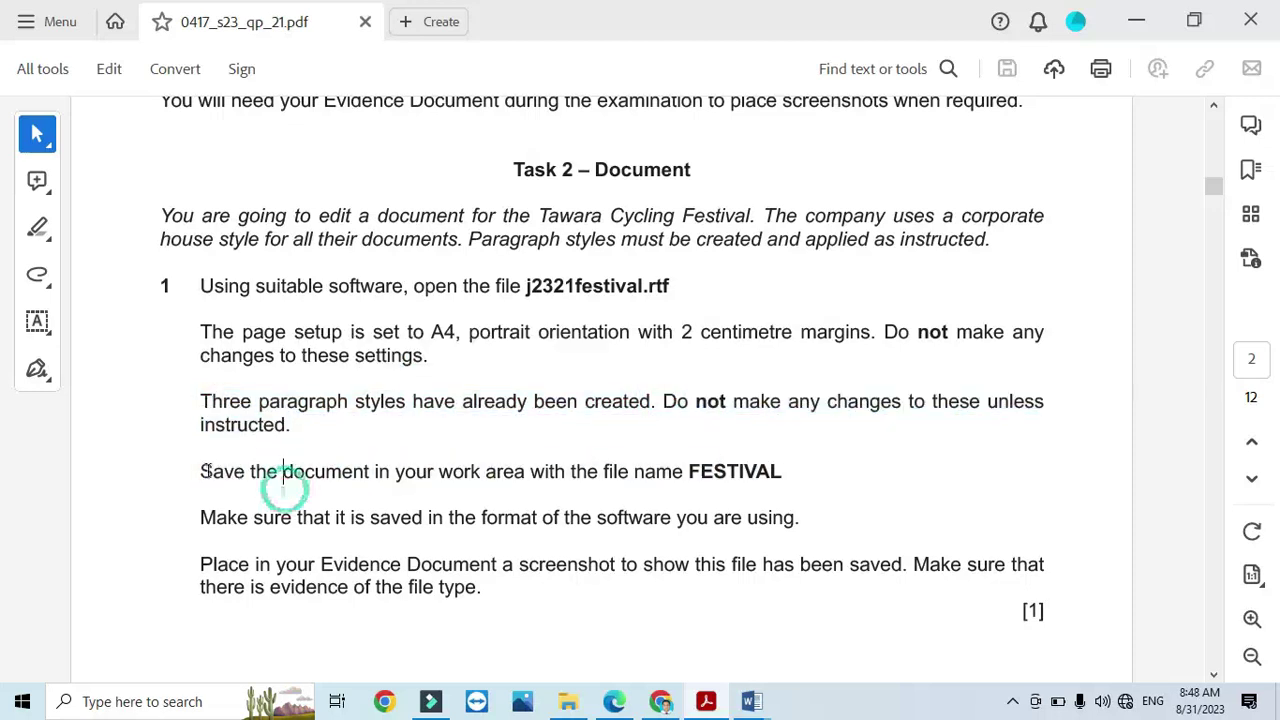
drag(187, 469, 683, 471)
drag(782, 472, 700, 475)
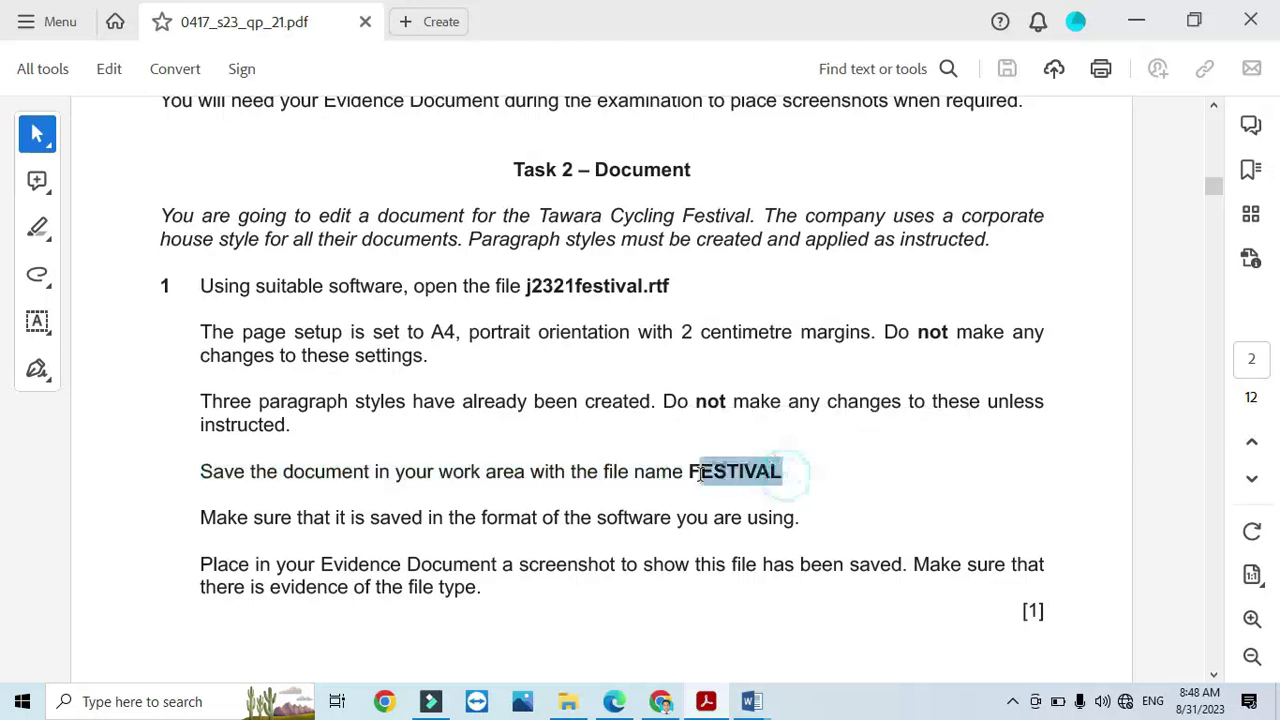
right_click(730, 470)
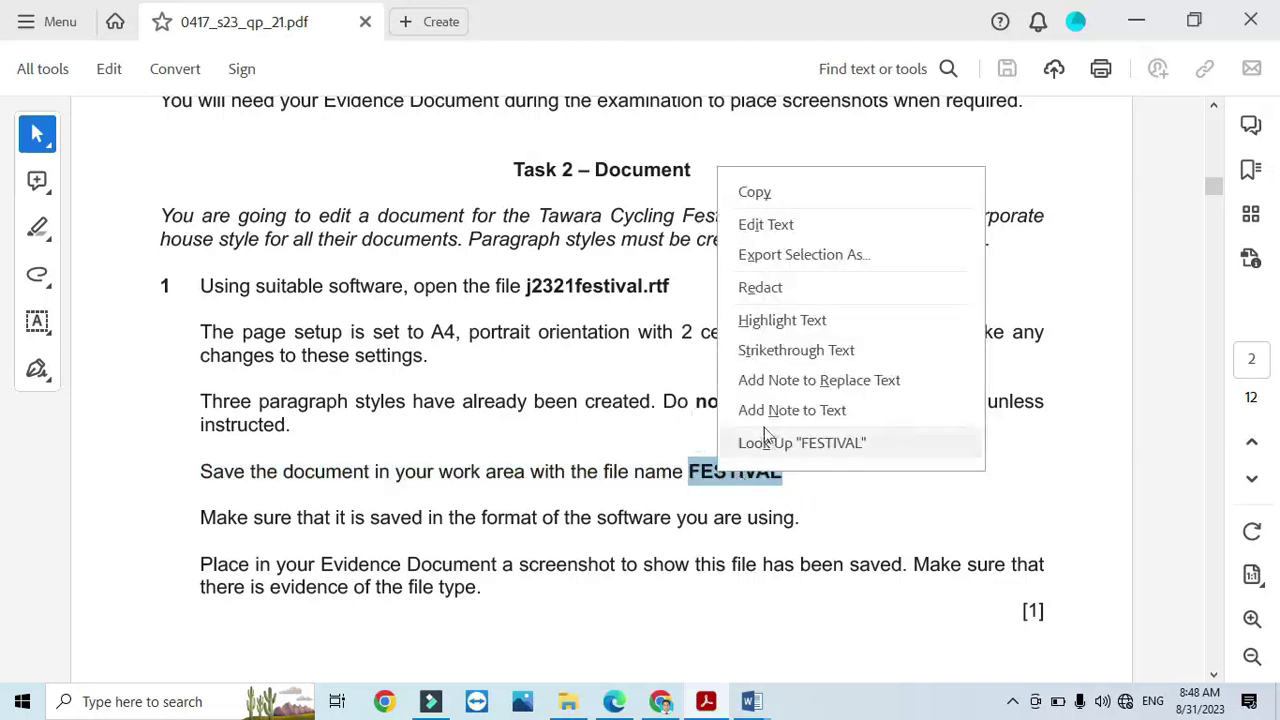
click(775, 191)
mouse_move(752, 701)
click(828, 615)
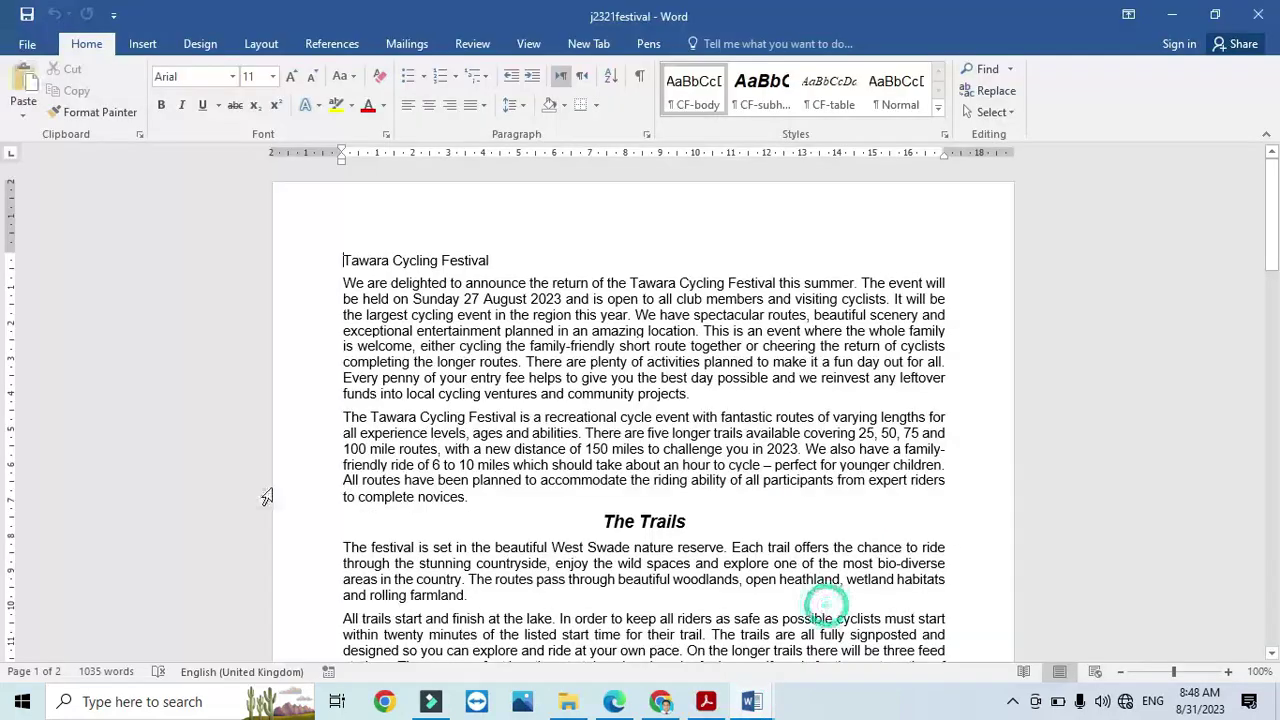
Step: Save the document as FESTIVAL in Word Document format in the 0417_21_June 2023 folder
click(27, 44)
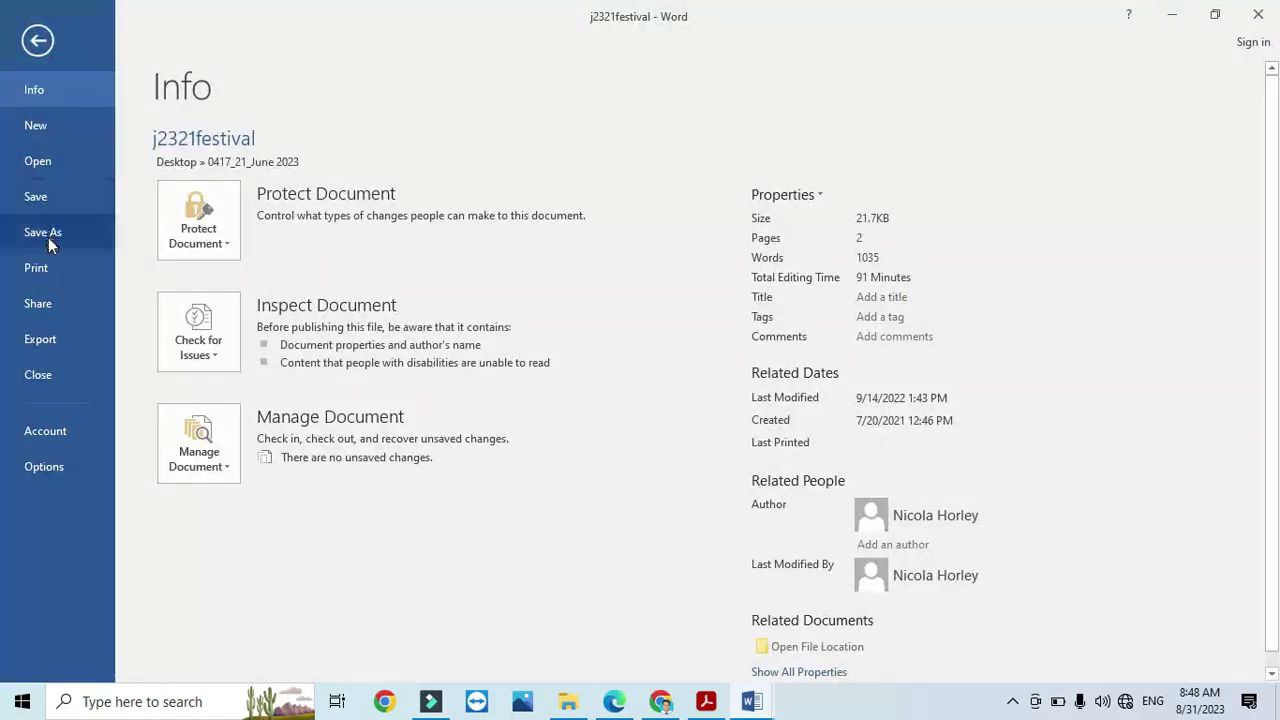
click(45, 235)
click(245, 295)
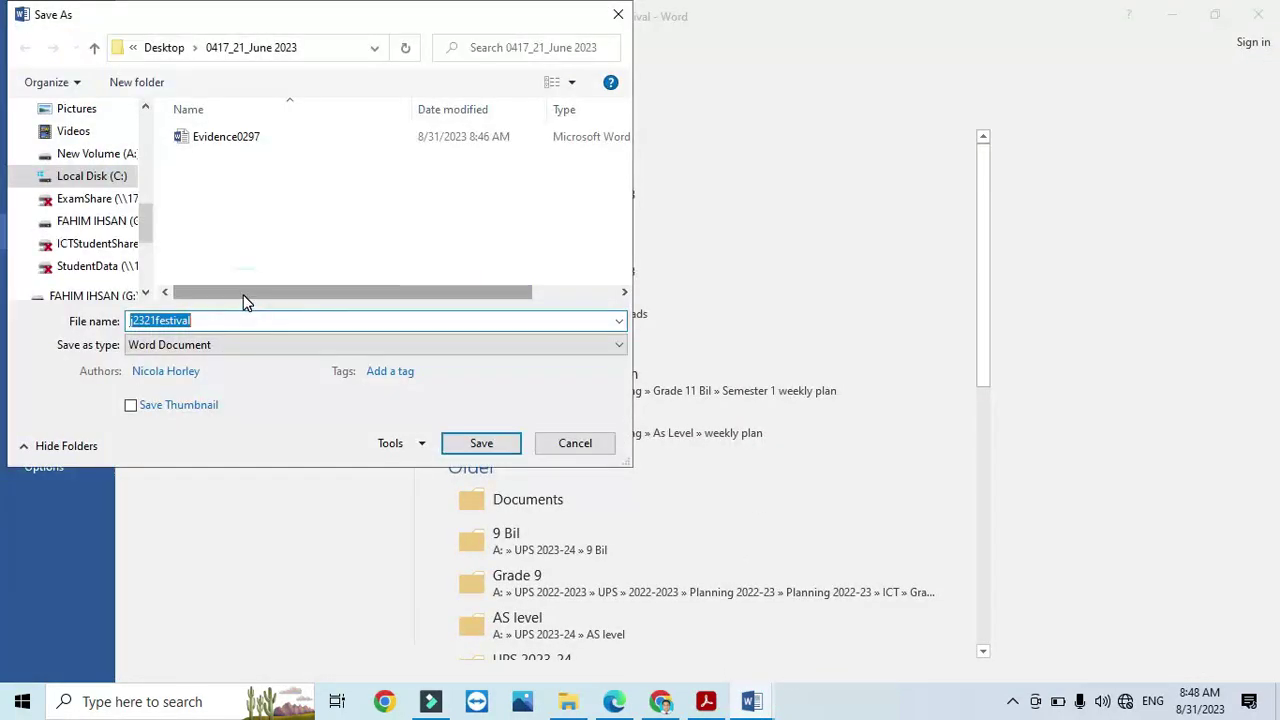
click(234, 348)
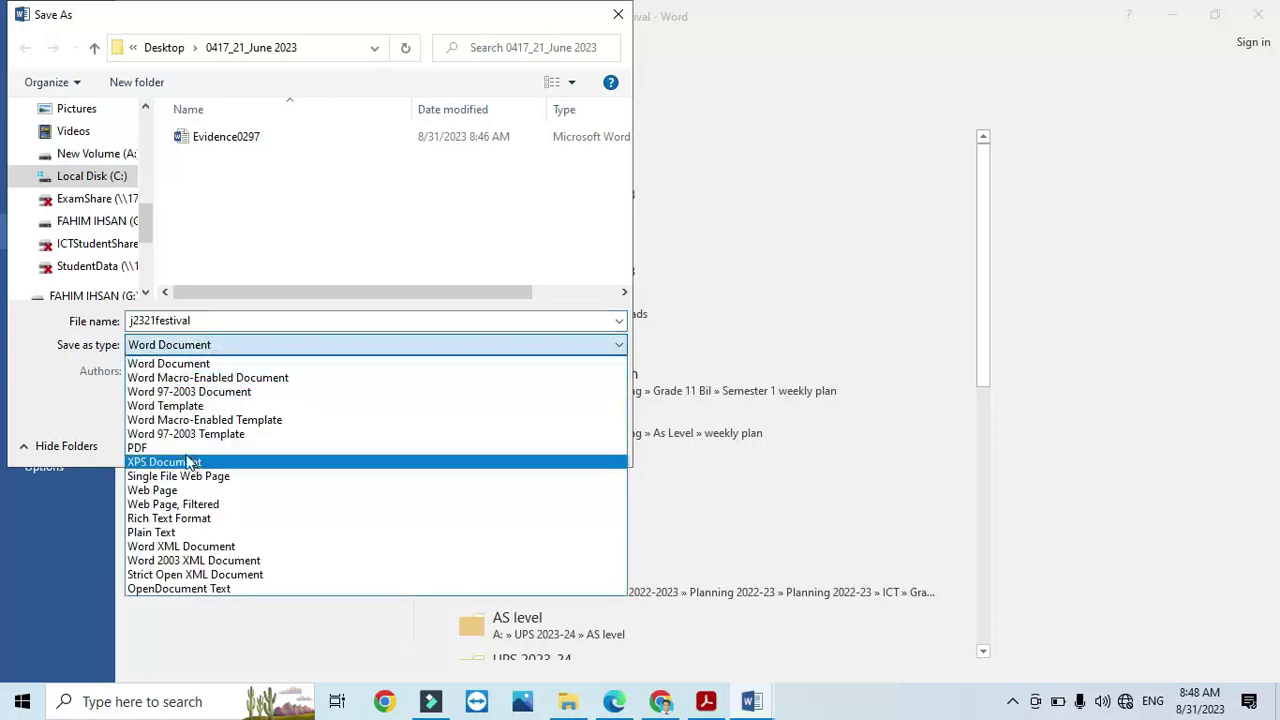
click(170, 364)
double_click(200, 322)
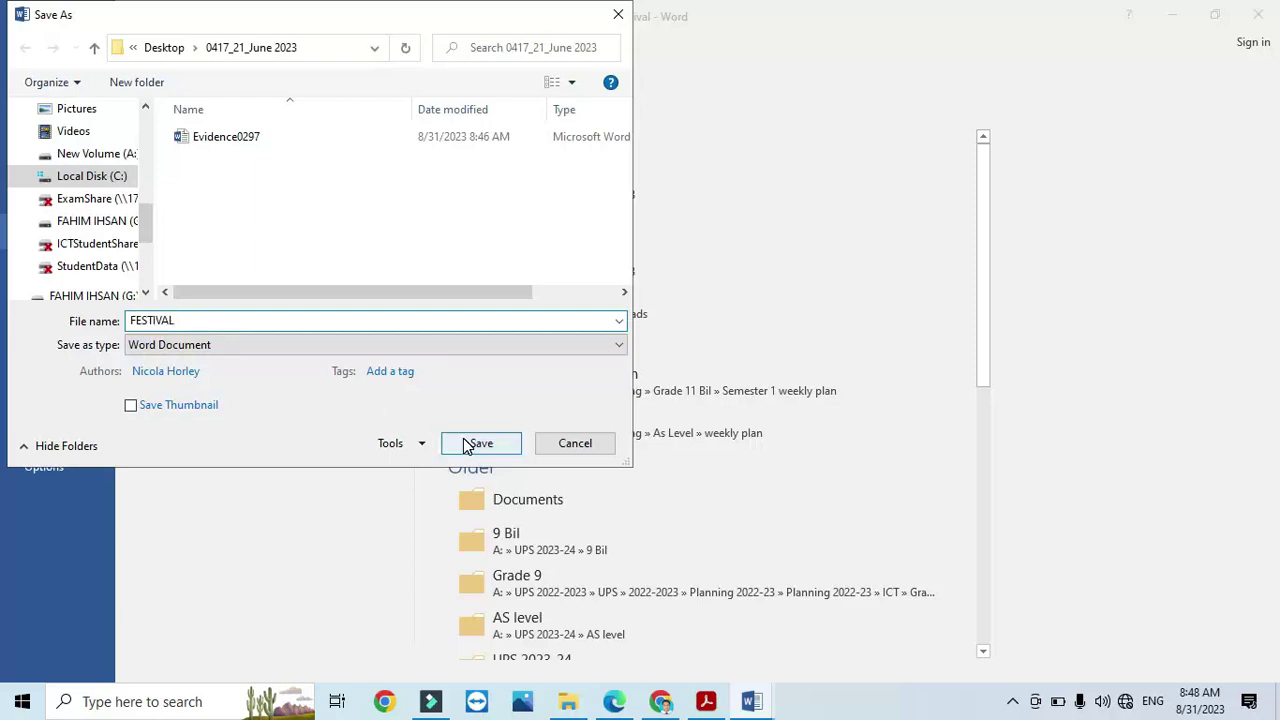
click(479, 443)
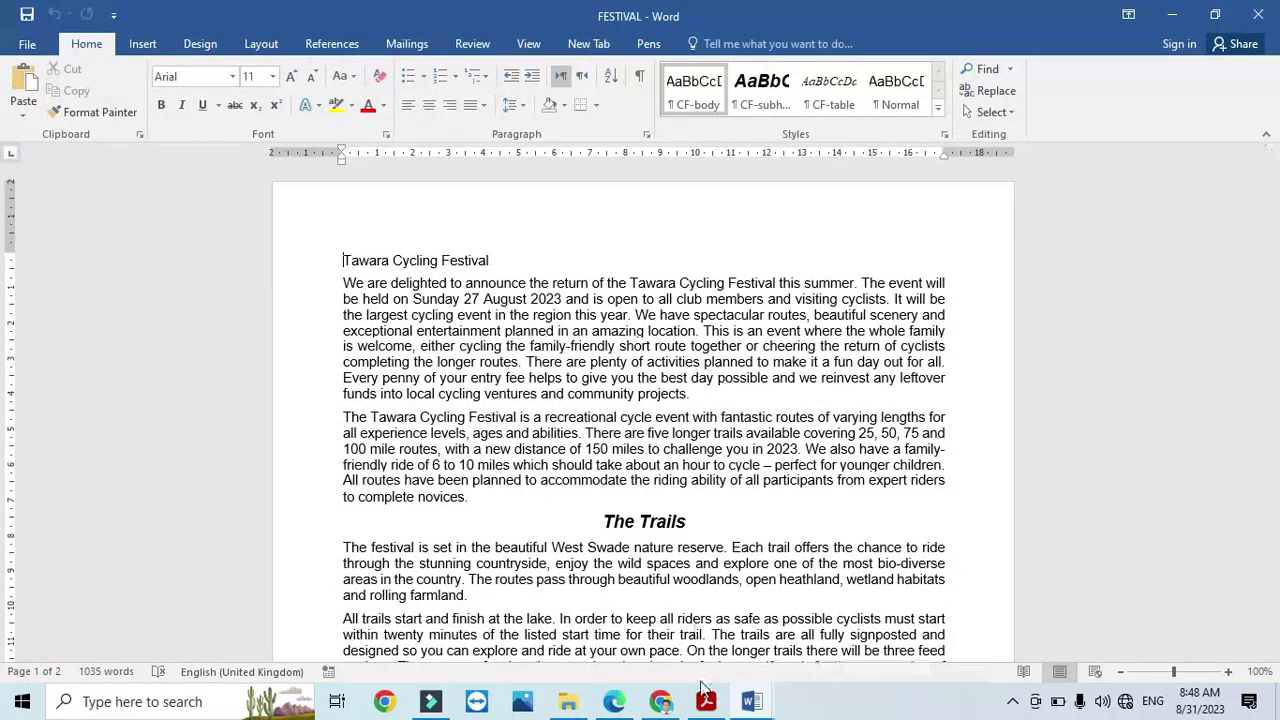
Step: Read the save-format and evidence screenshot instructions, then bring up the exam files folder
click(706, 701)
scroll(329, 428, down, 2)
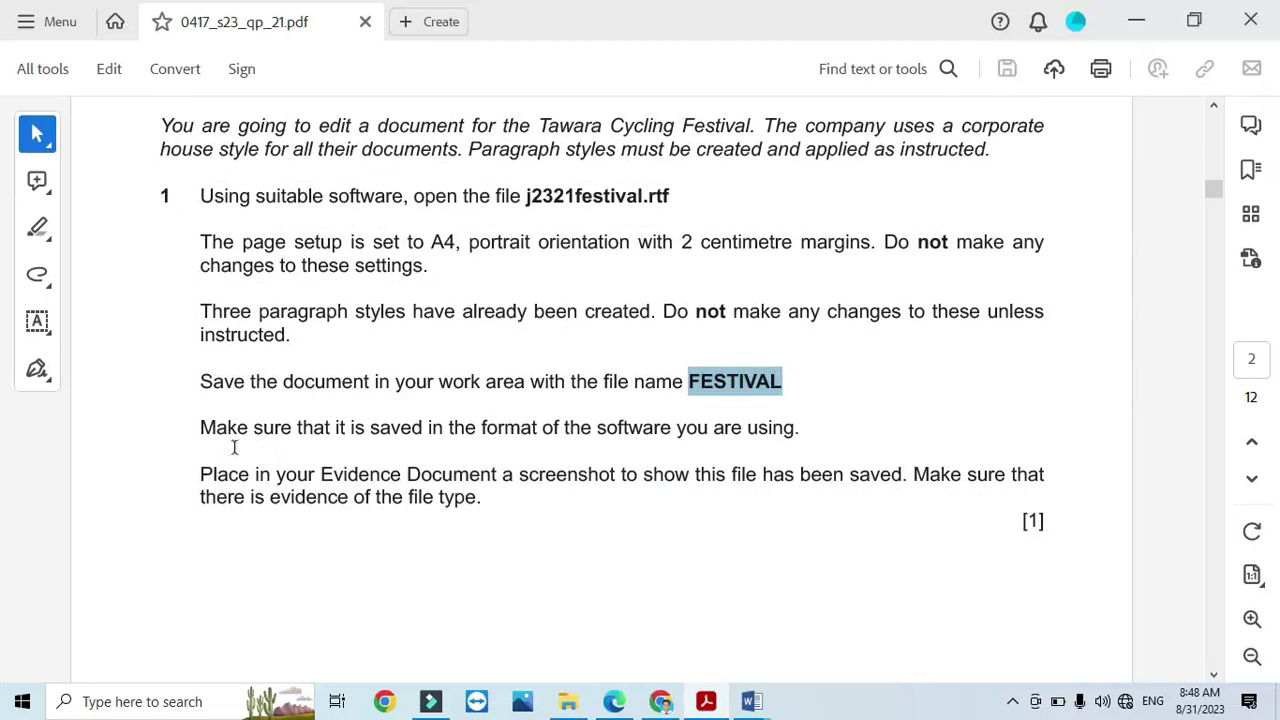
drag(201, 428, 802, 434)
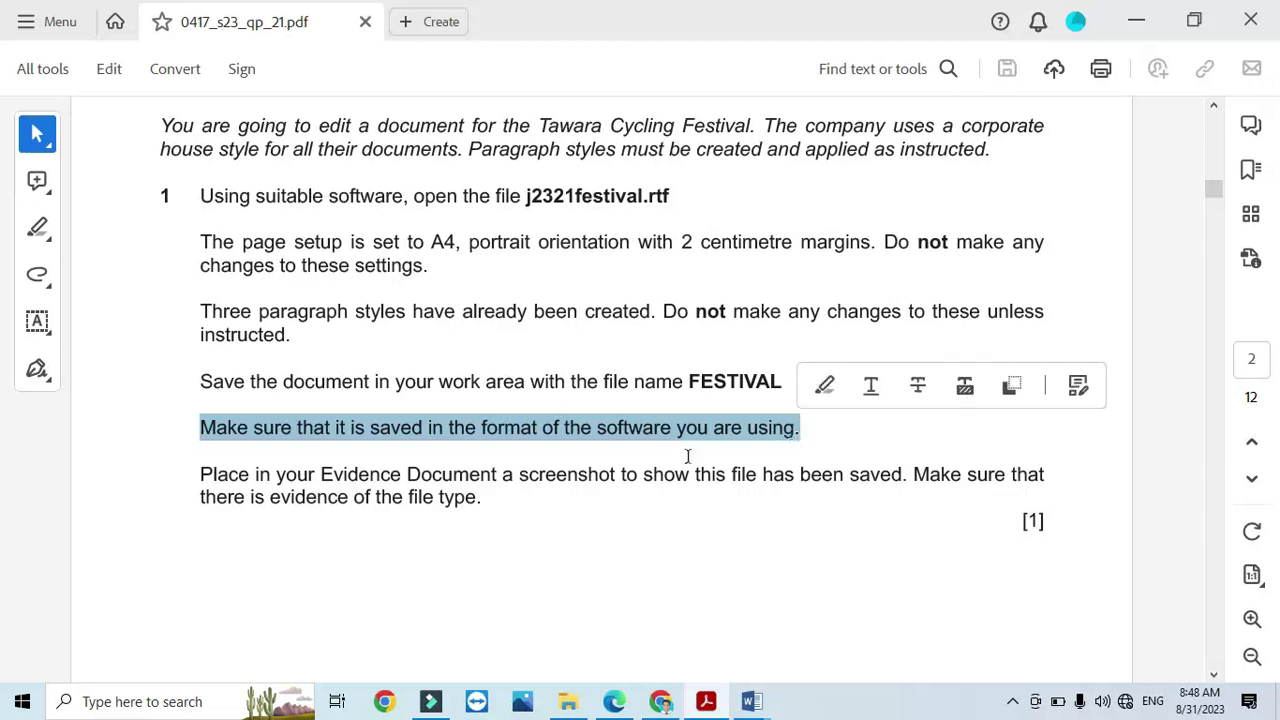
scroll(402, 551, down, 2)
drag(192, 388, 852, 410)
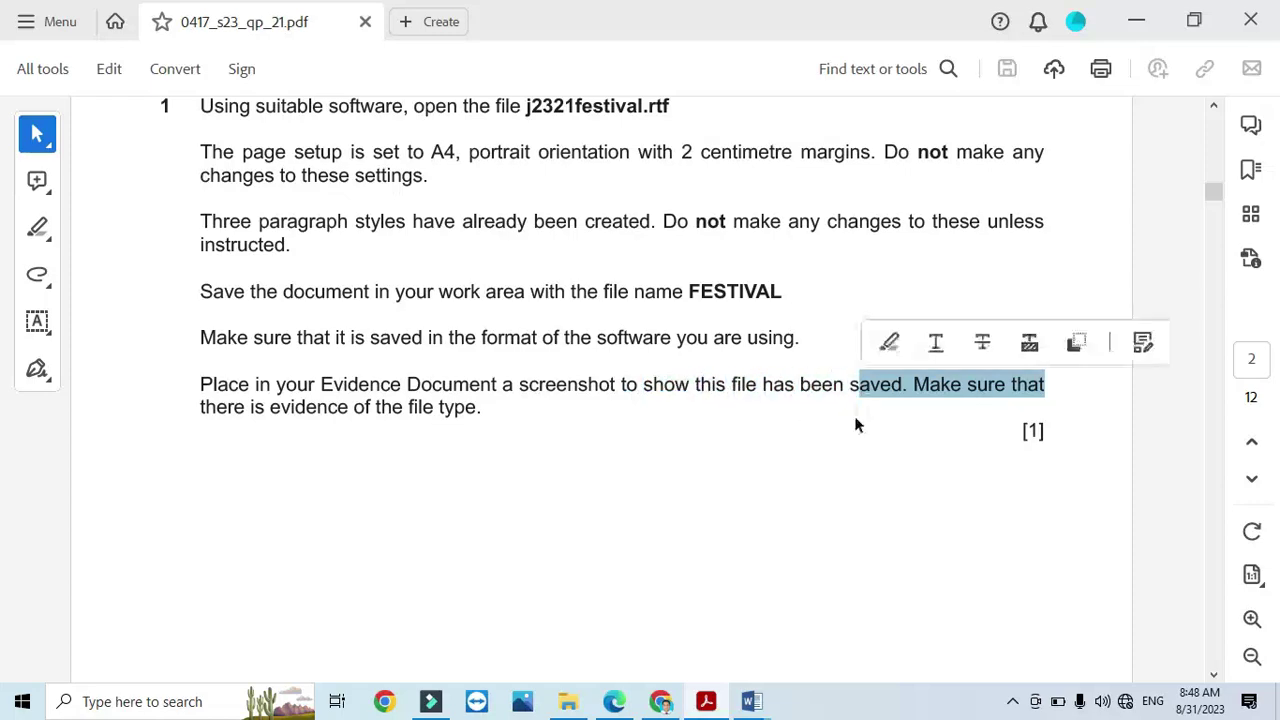
click(568, 701)
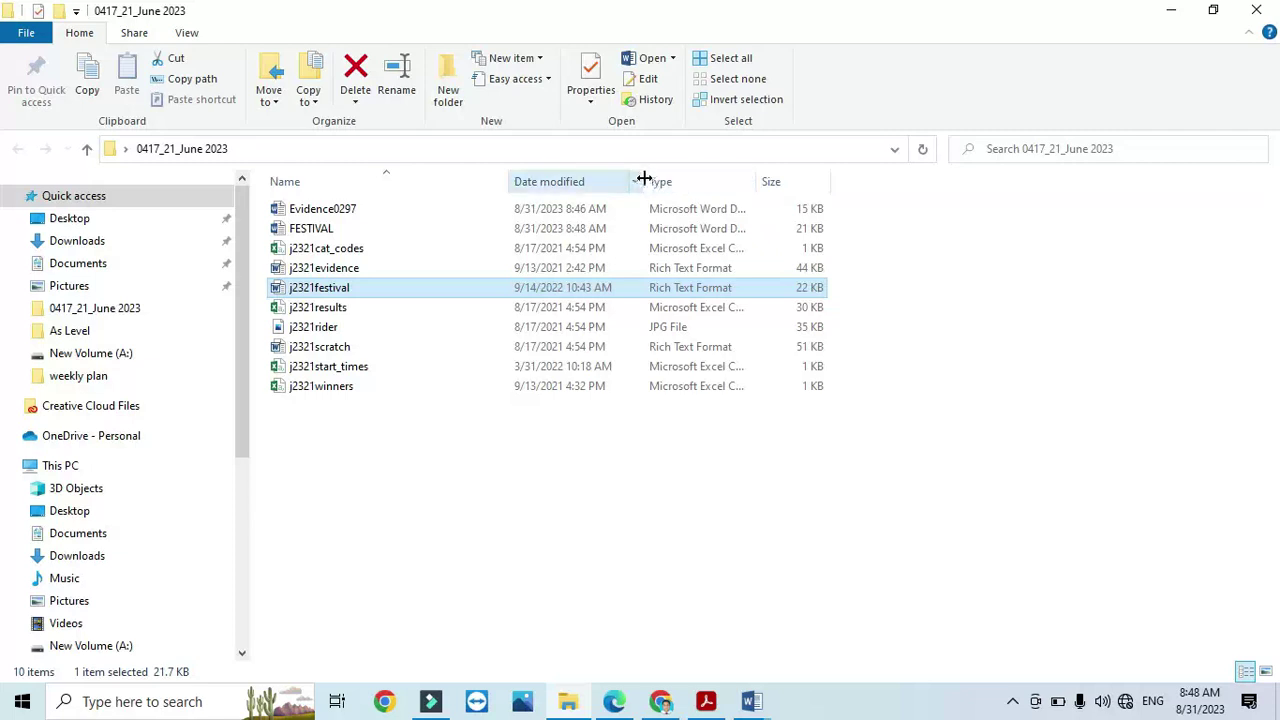
Step: Snip the folder list showing FESTIVAL with its full Word Document type
double_click(754, 181)
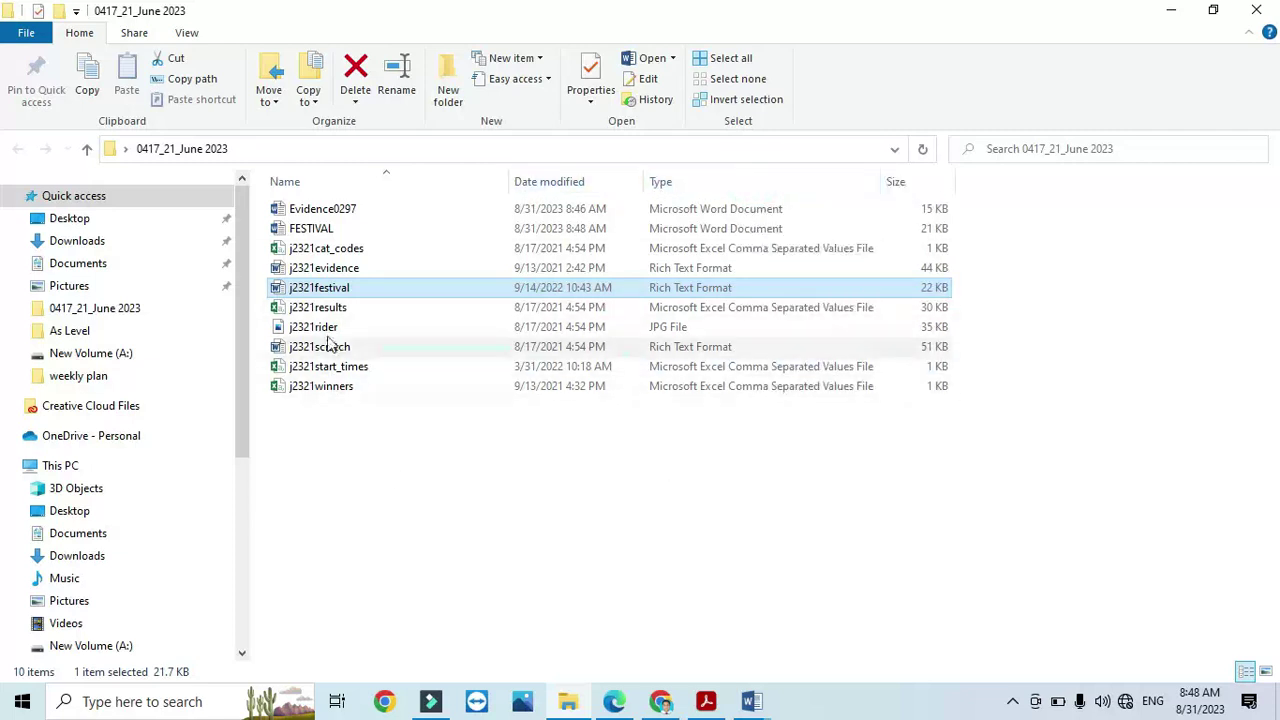
click(323, 229)
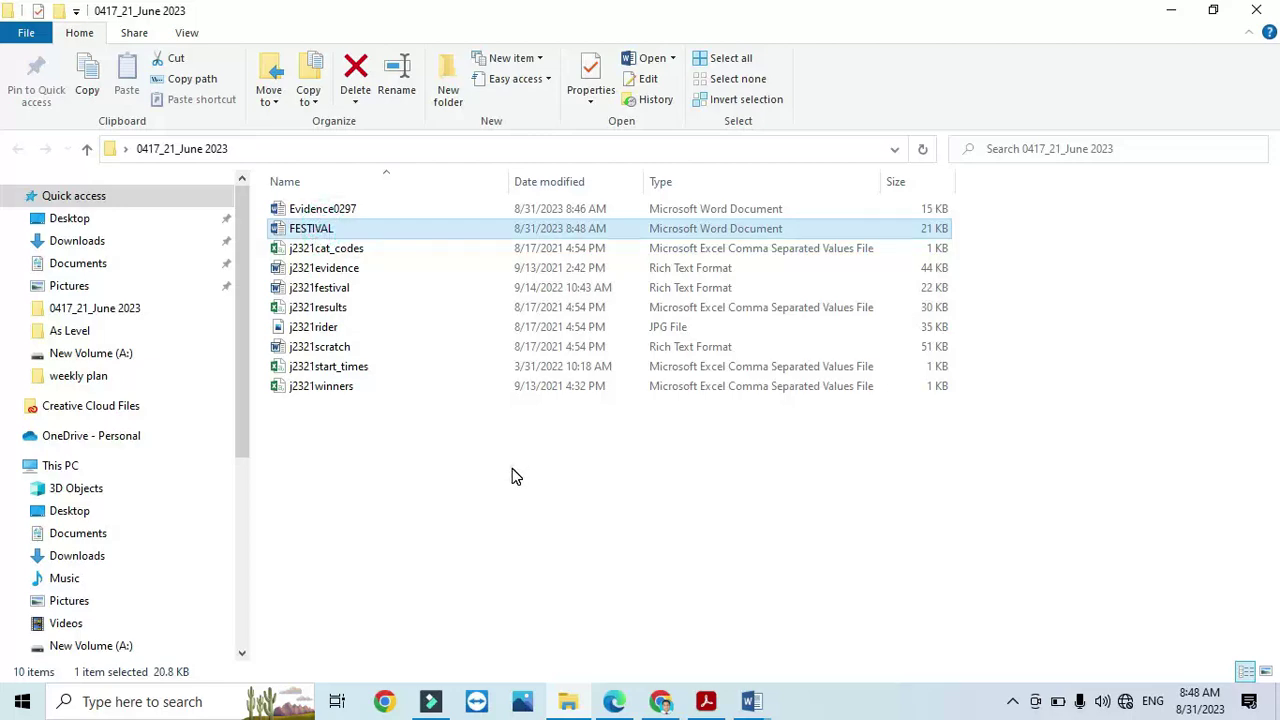
key(super+shift+s)
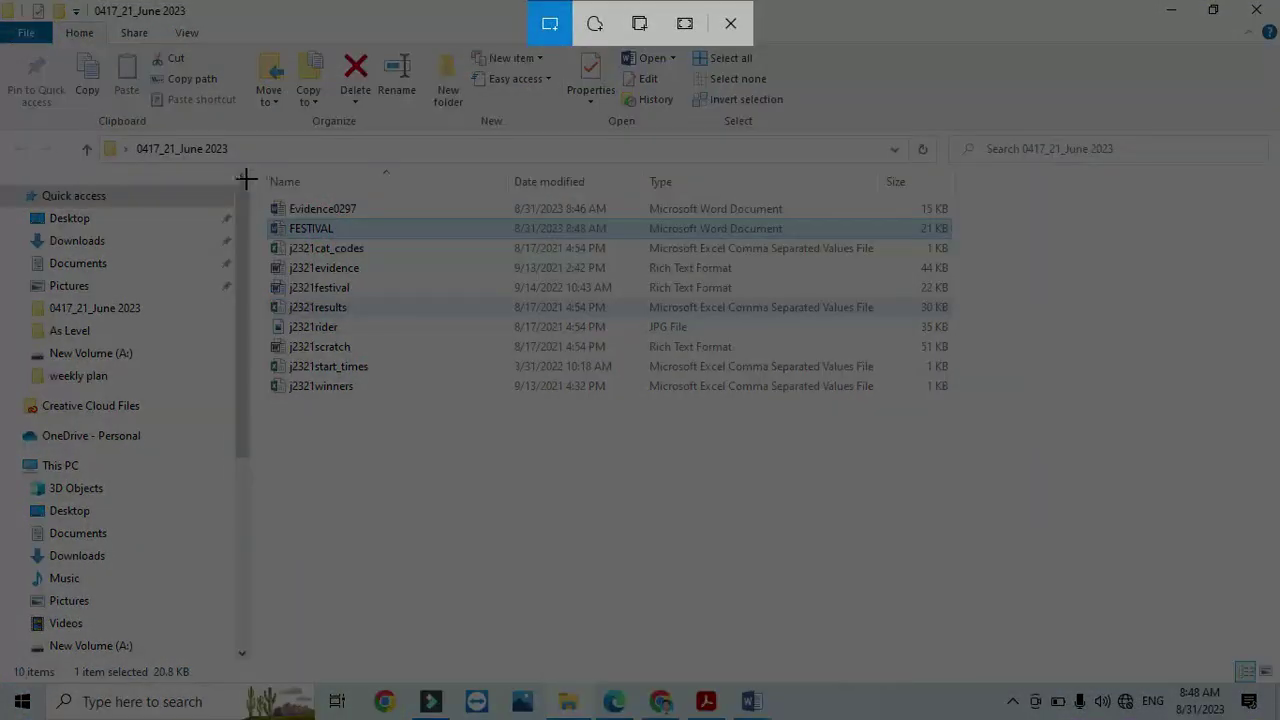
drag(250, 173, 960, 243)
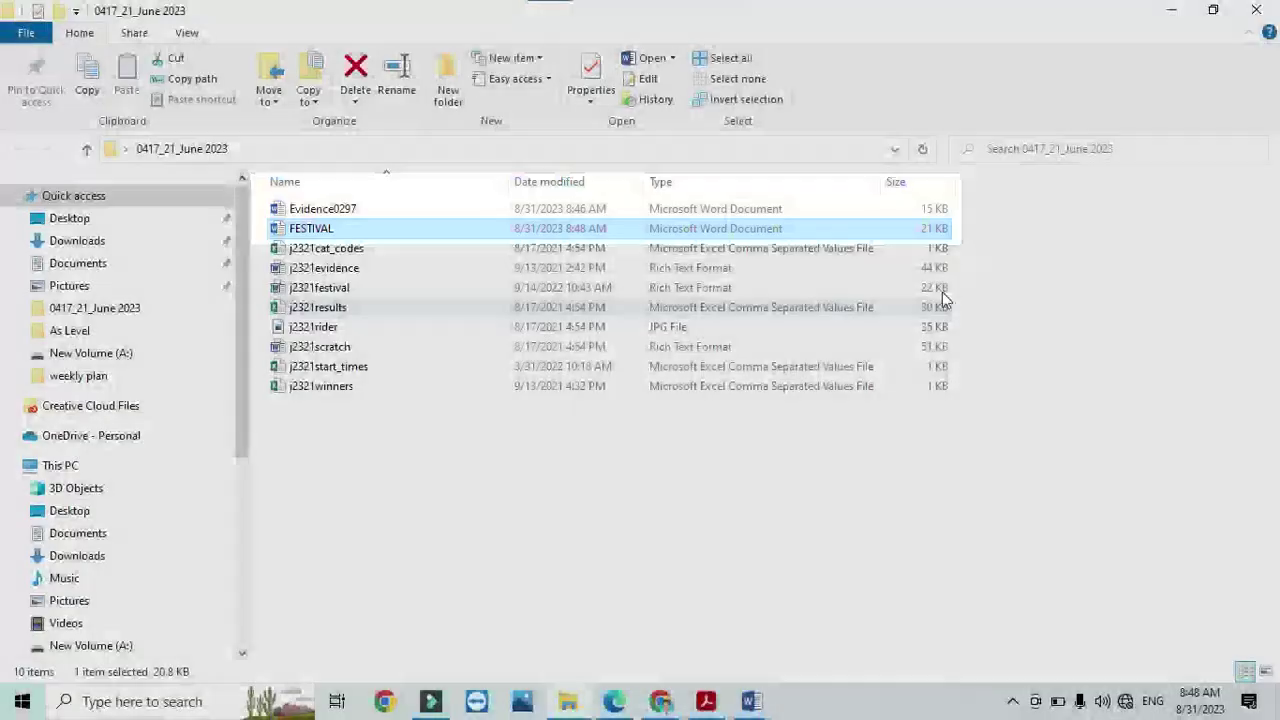
Step: Paste the screenshot below 'Step 1 evidence:' in the Evidence0297 document
mouse_move(752, 701)
click(698, 632)
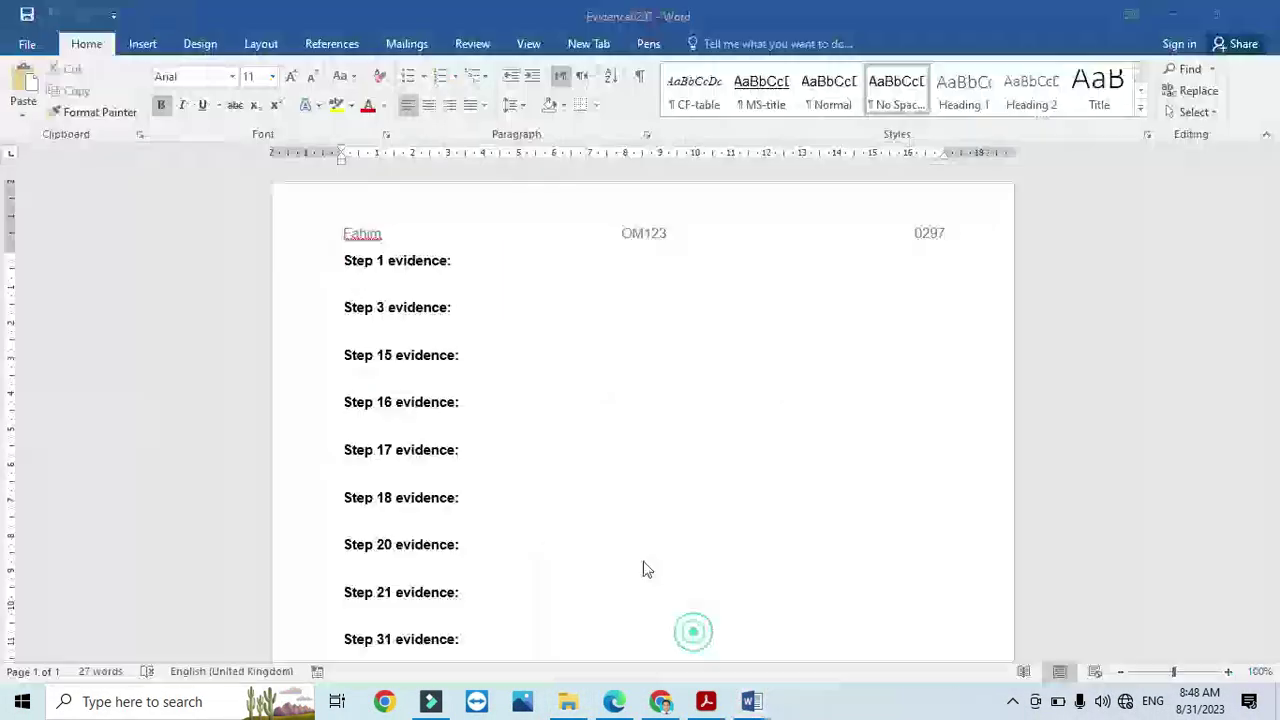
click(415, 280)
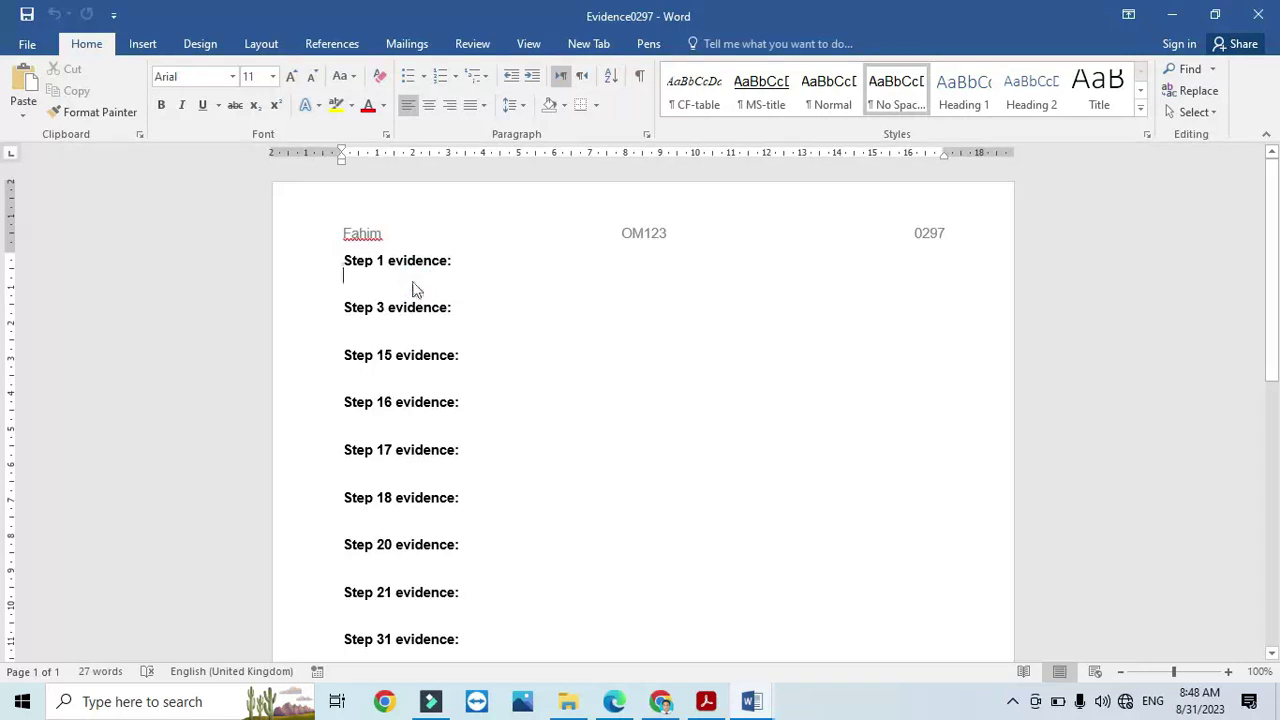
key(ctrl+v)
click(712, 704)
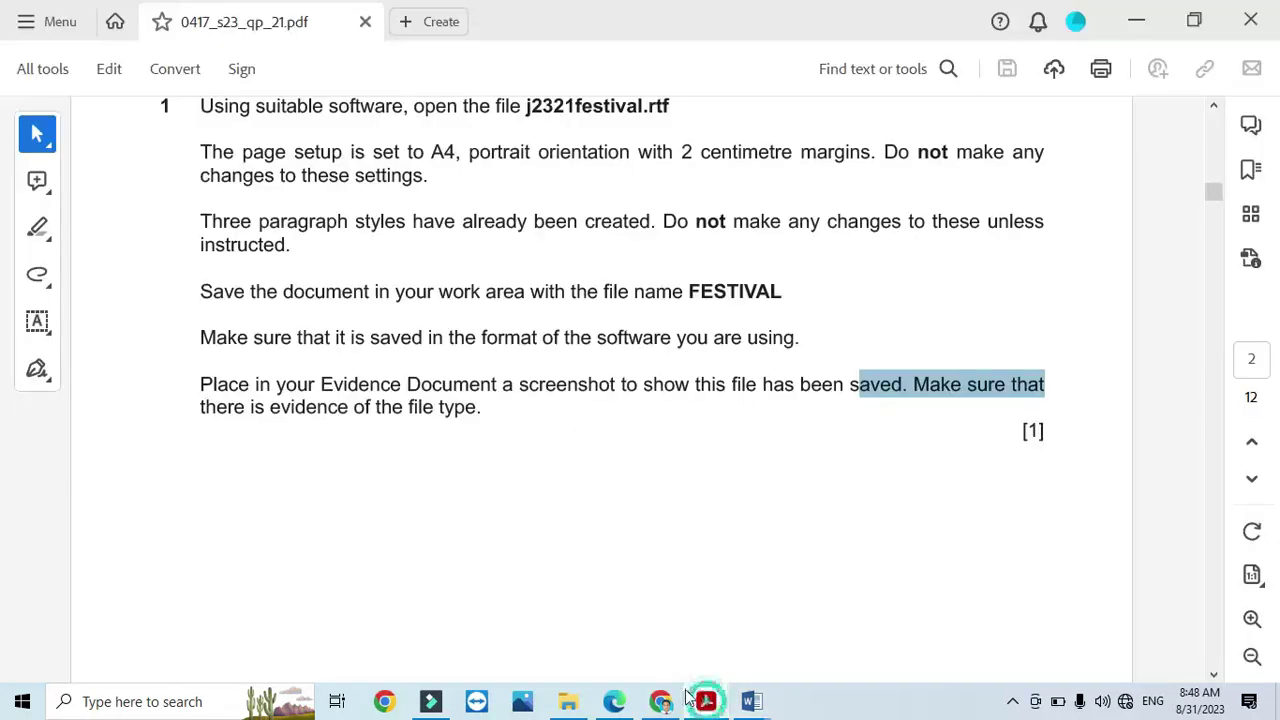
Step: Highlight question 2's header instruction on page 3, then return to FESTIVAL in Word
scroll(287, 455, down, 5)
scroll(287, 453, down, 3)
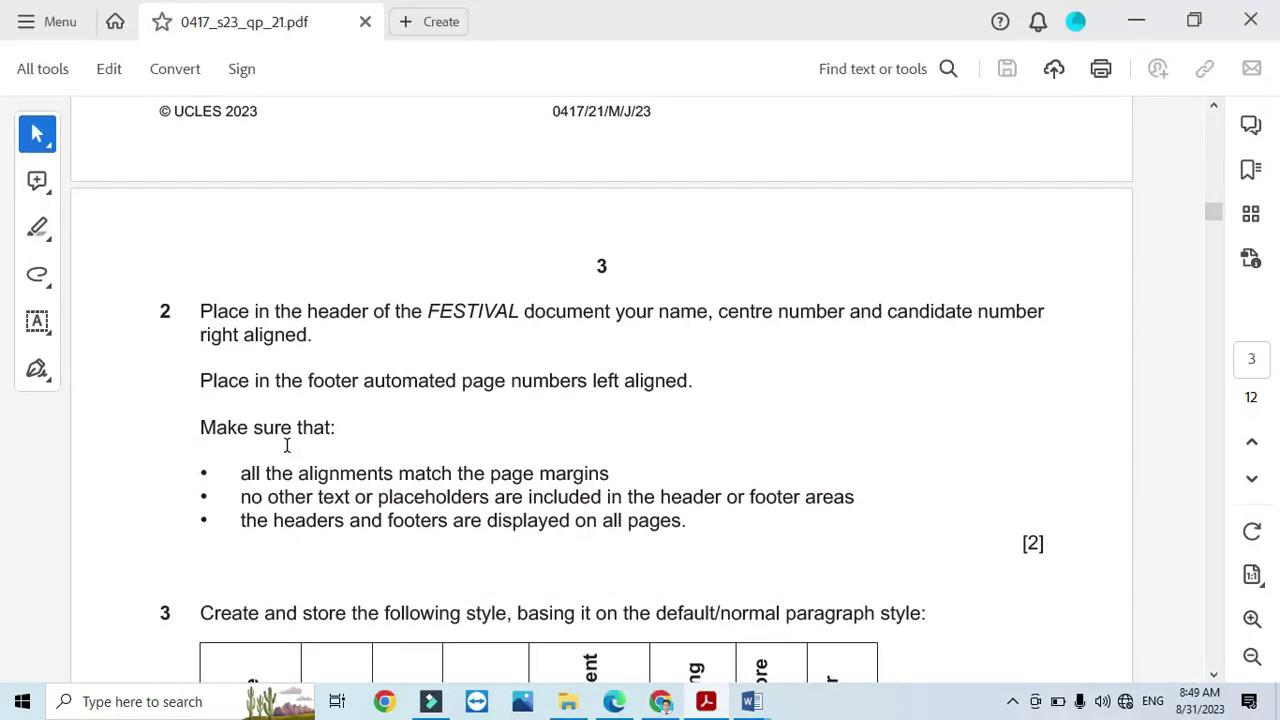
drag(200, 221, 320, 254)
mouse_move(752, 701)
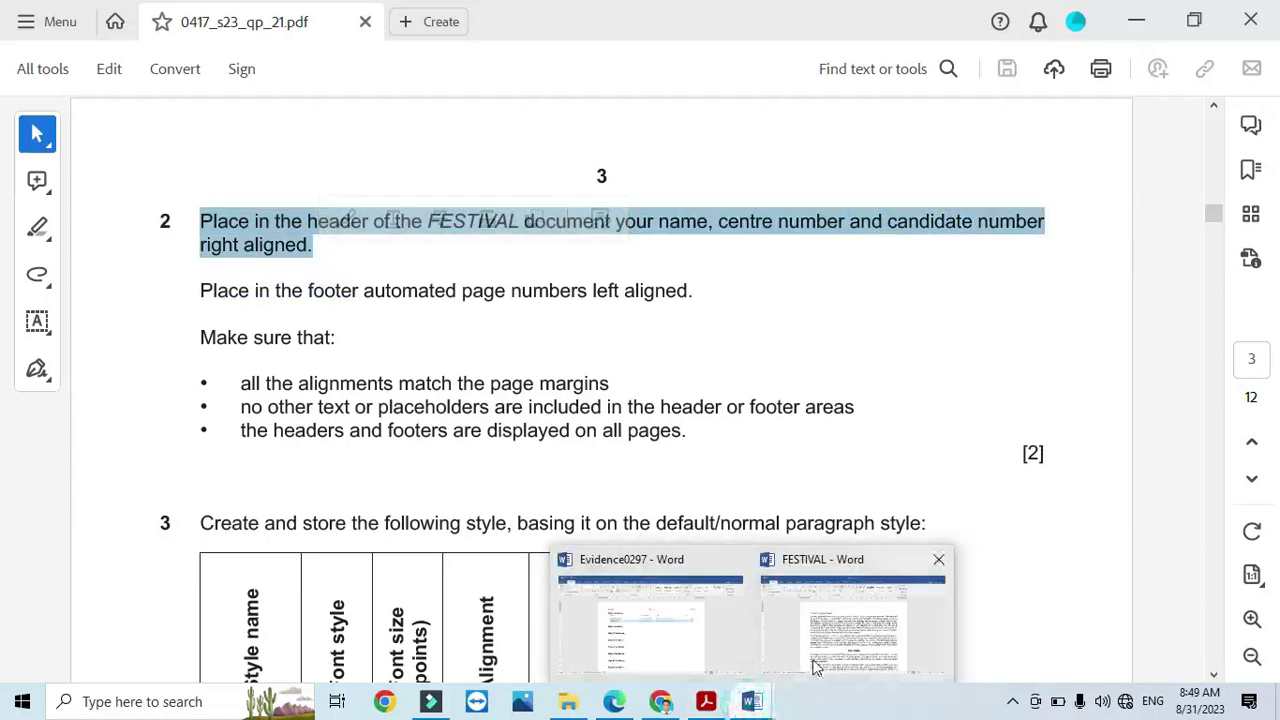
click(852, 622)
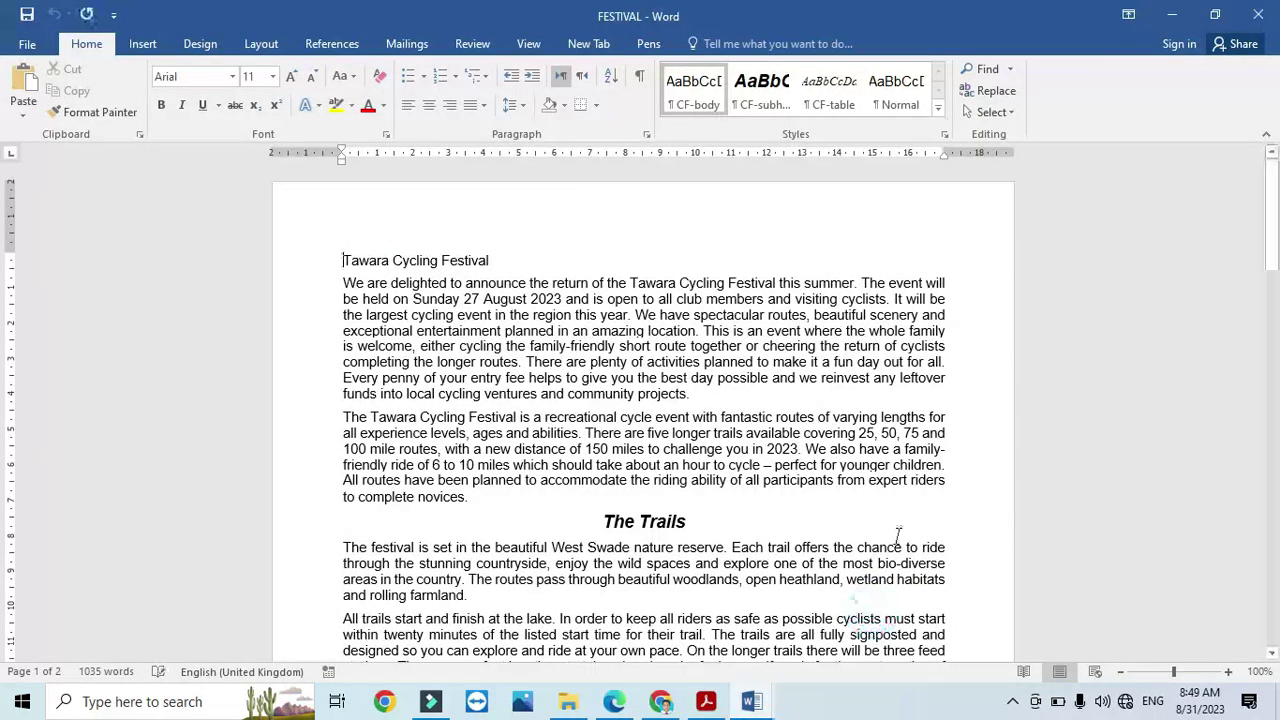
Step: Insert a Blank (Three Columns) header with the candidate's name, centre and candidate number at right
click(145, 48)
click(825, 71)
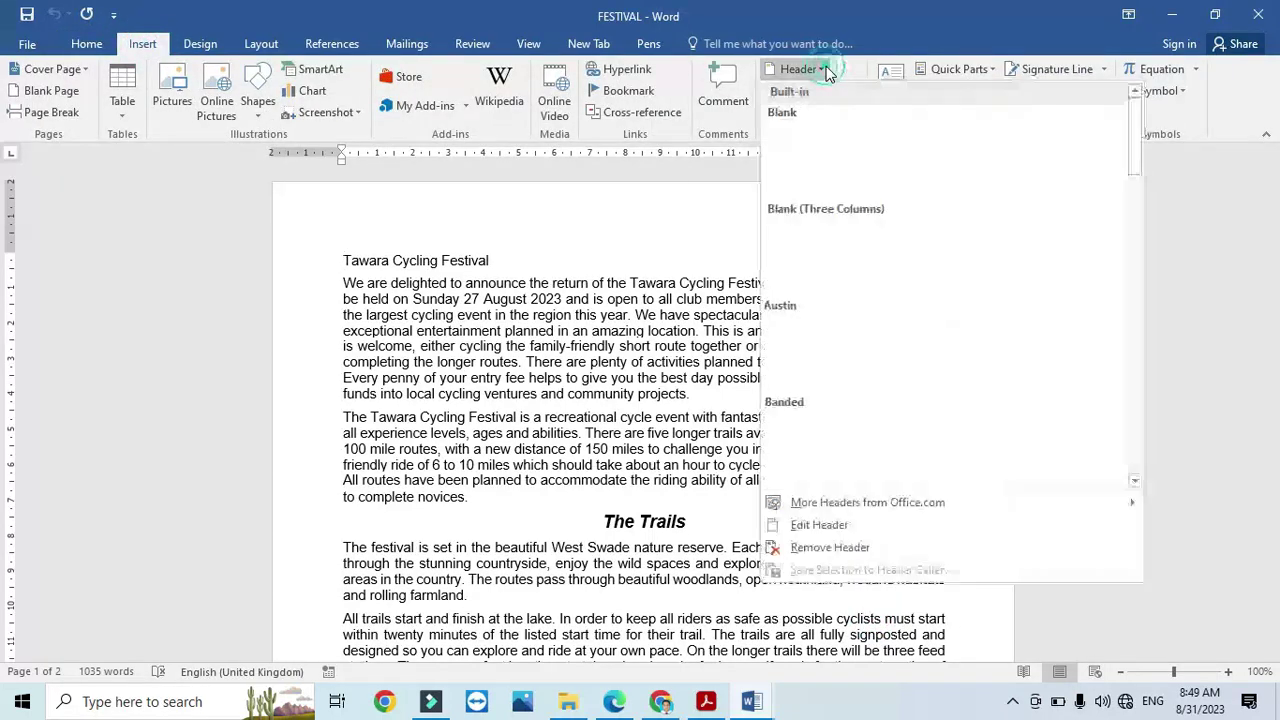
click(928, 242)
click(930, 236)
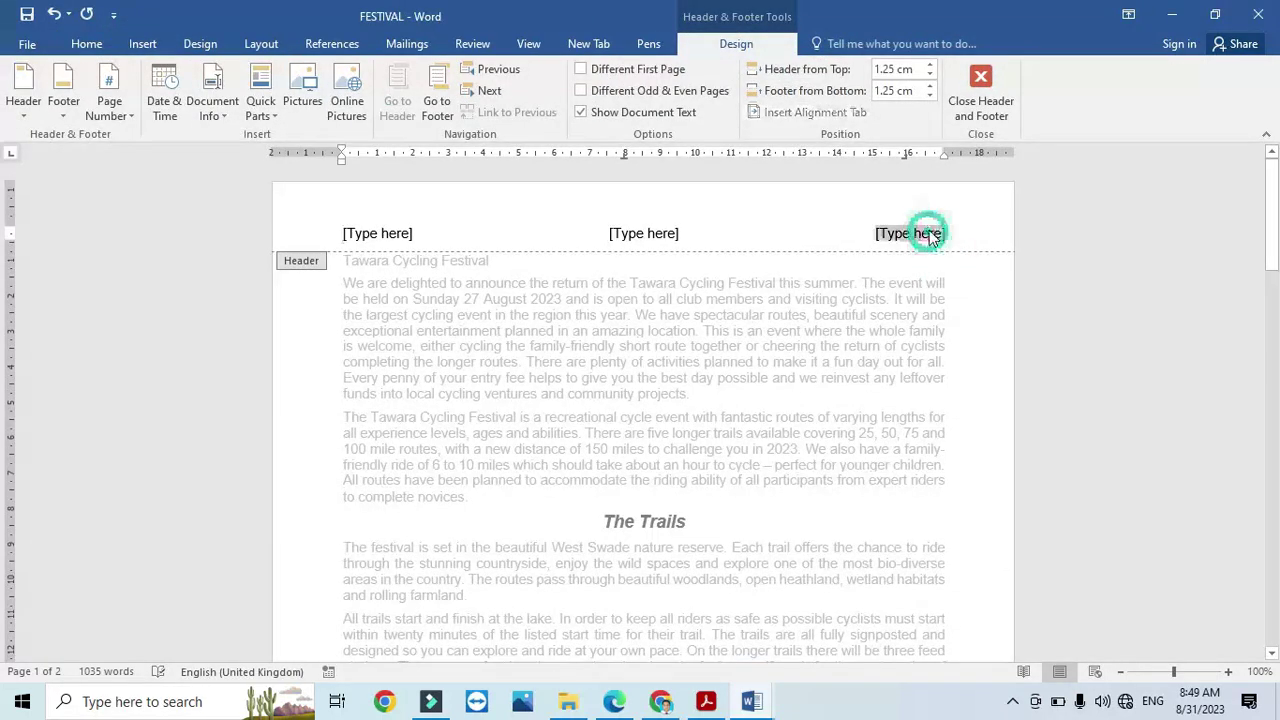
text(Fahim OM1)
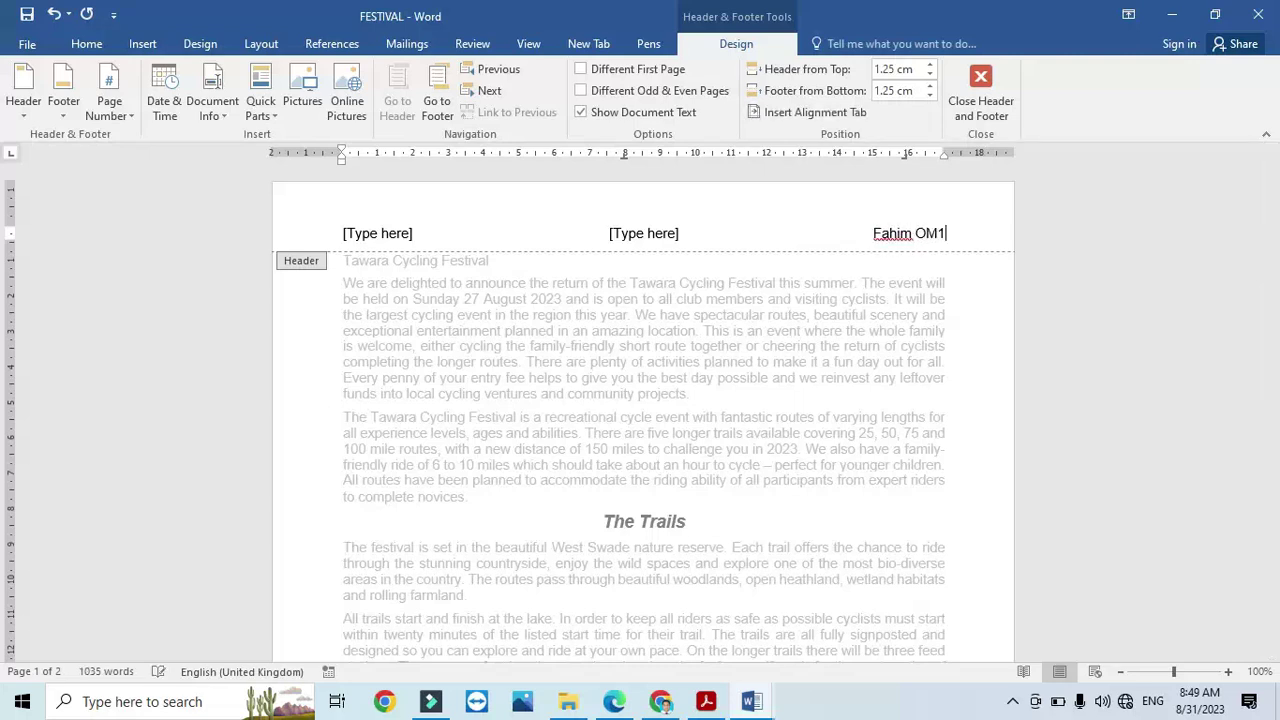
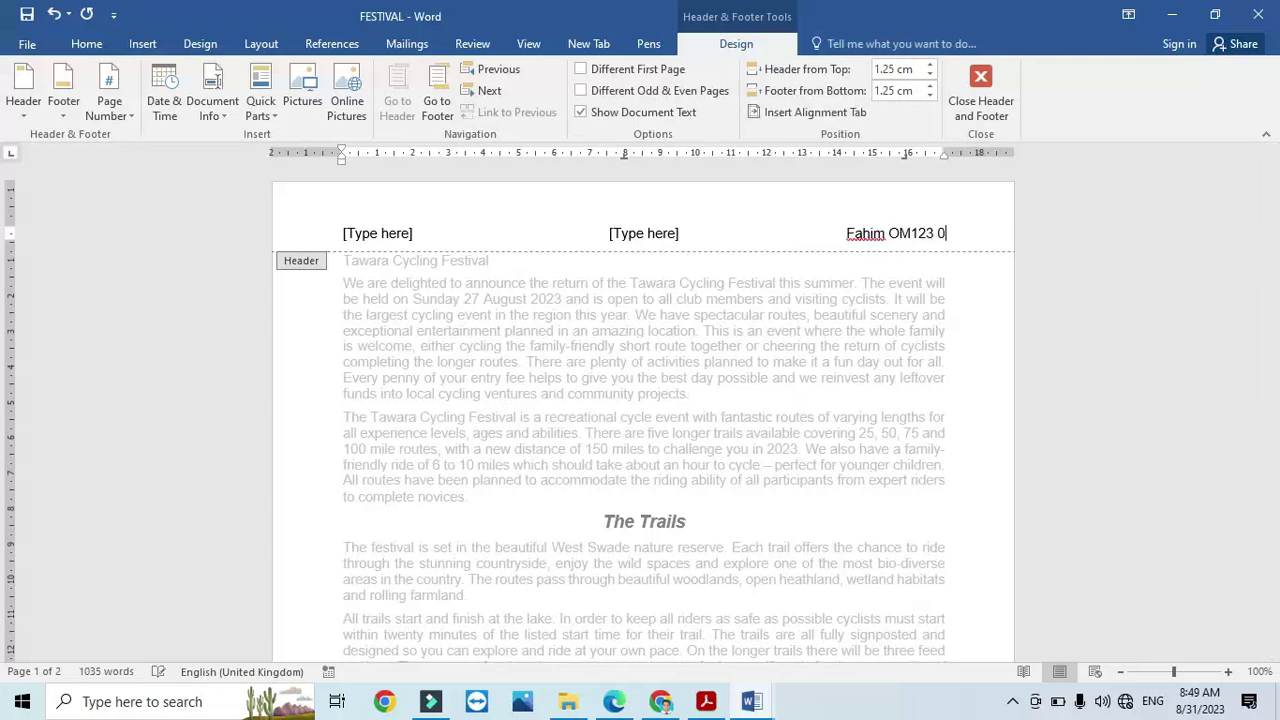
click(1011, 102)
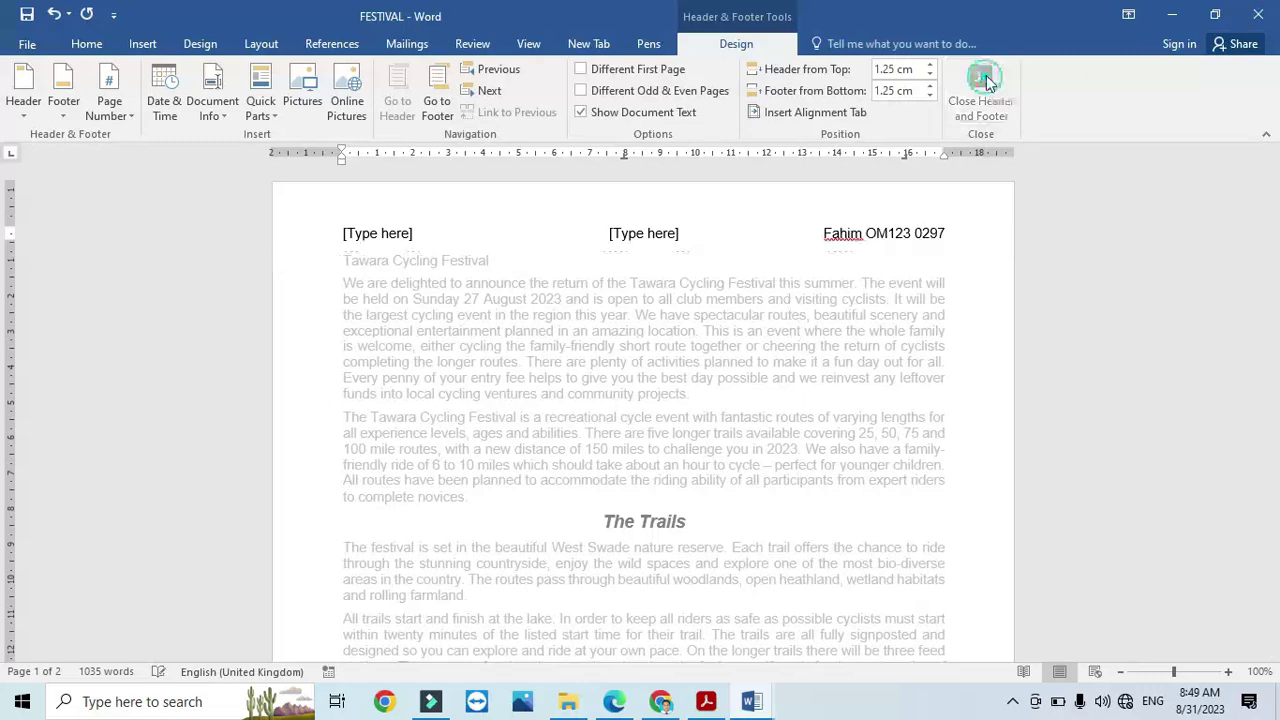
Step: Highlight the footer page-number instruction in the exam paper and return to FESTIVAL
click(706, 702)
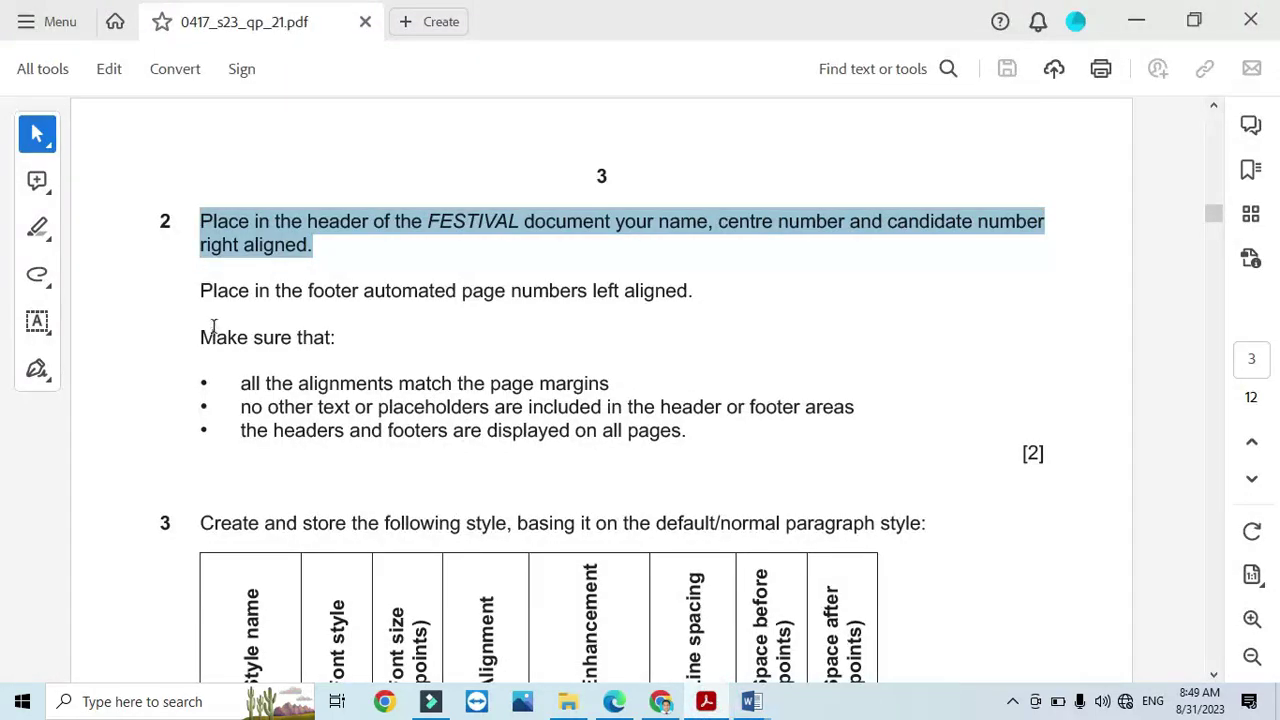
drag(200, 291, 704, 297)
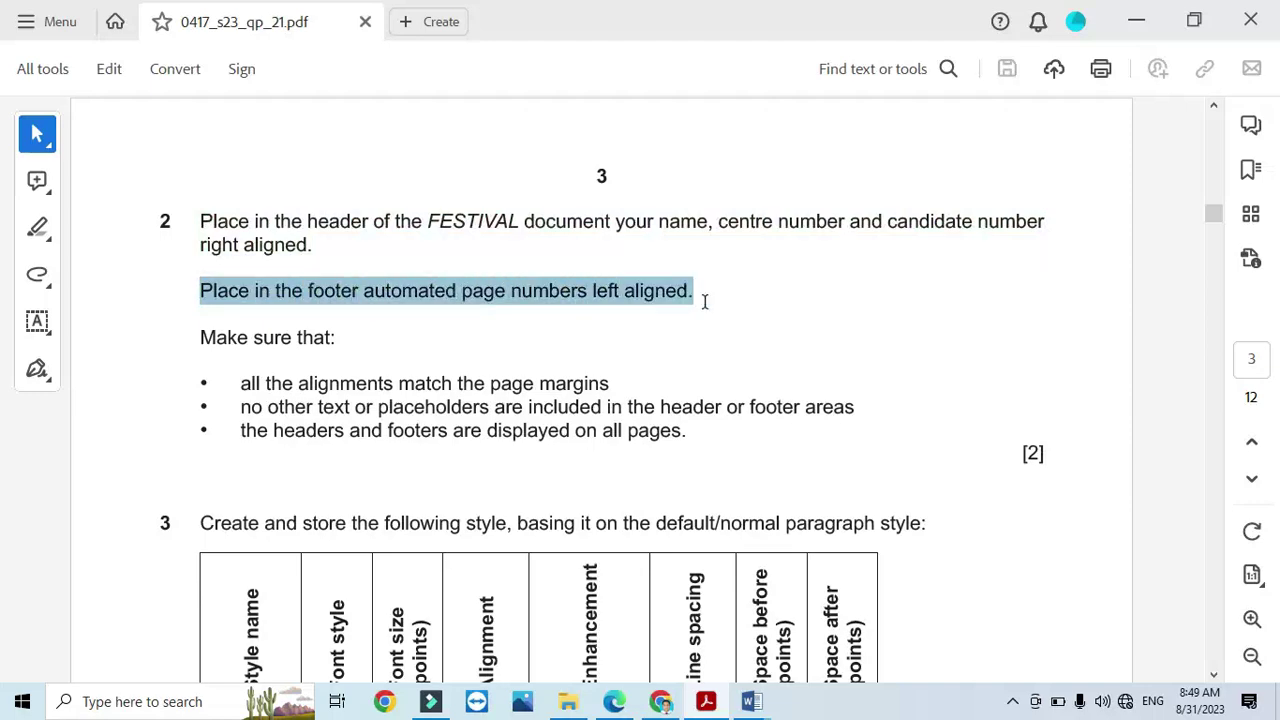
click(704, 705)
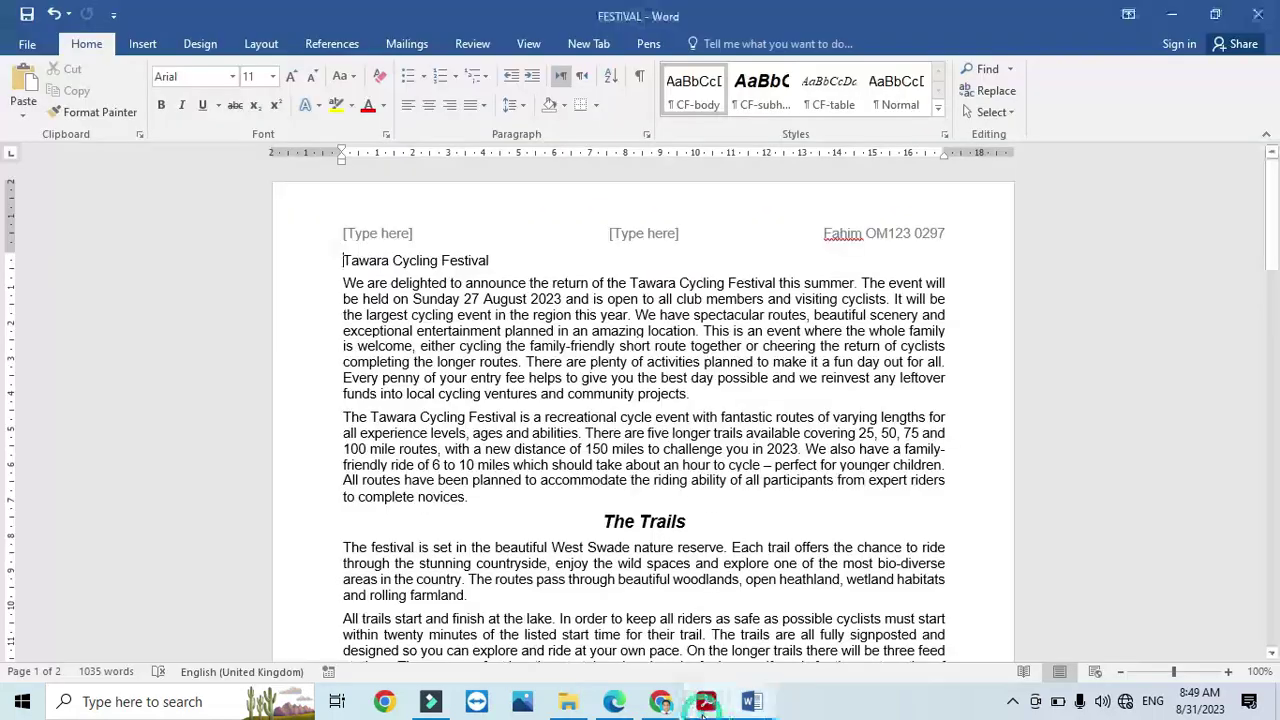
Step: Add a Blank (Three Columns) footer with a plain automatic page number at the left
click(142, 44)
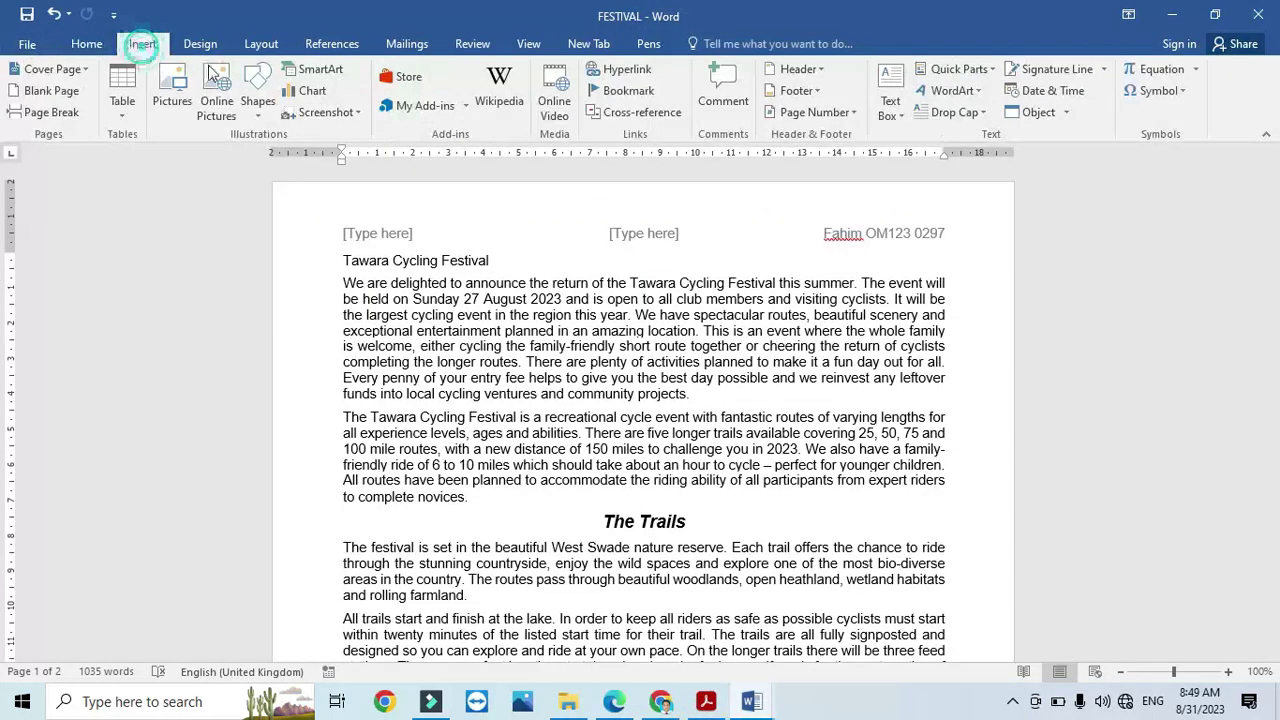
click(820, 91)
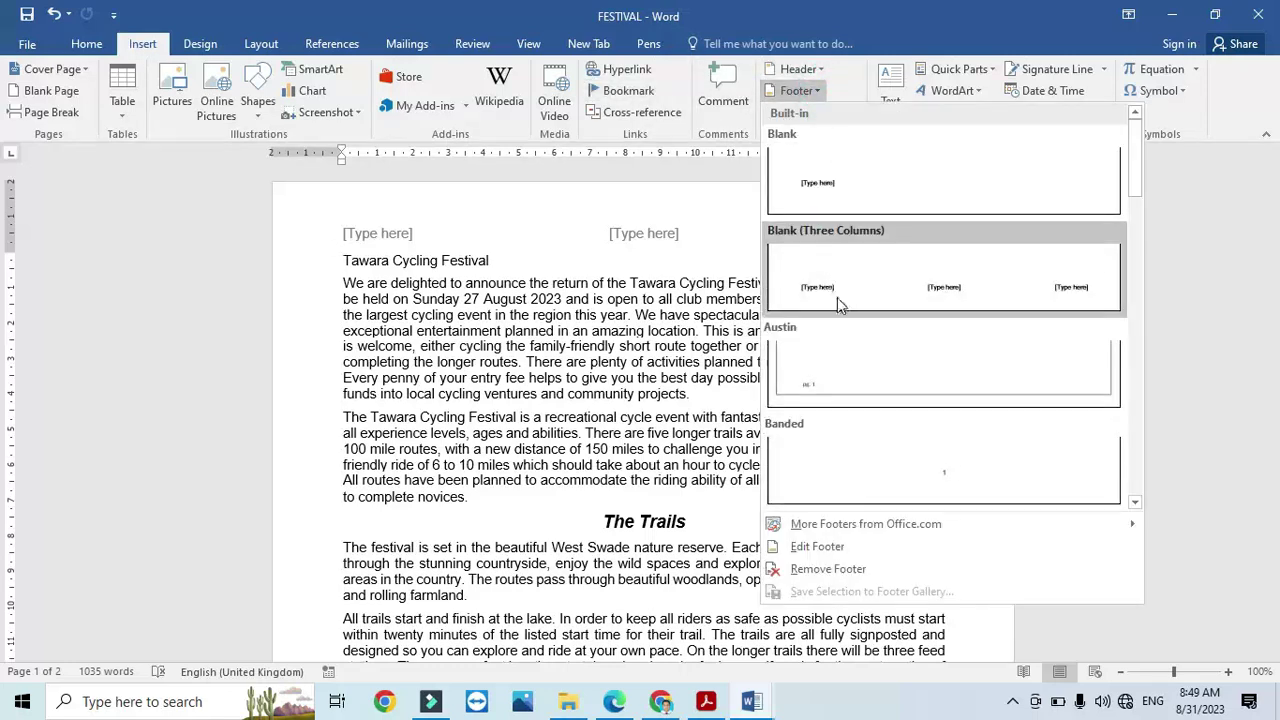
click(843, 285)
click(366, 597)
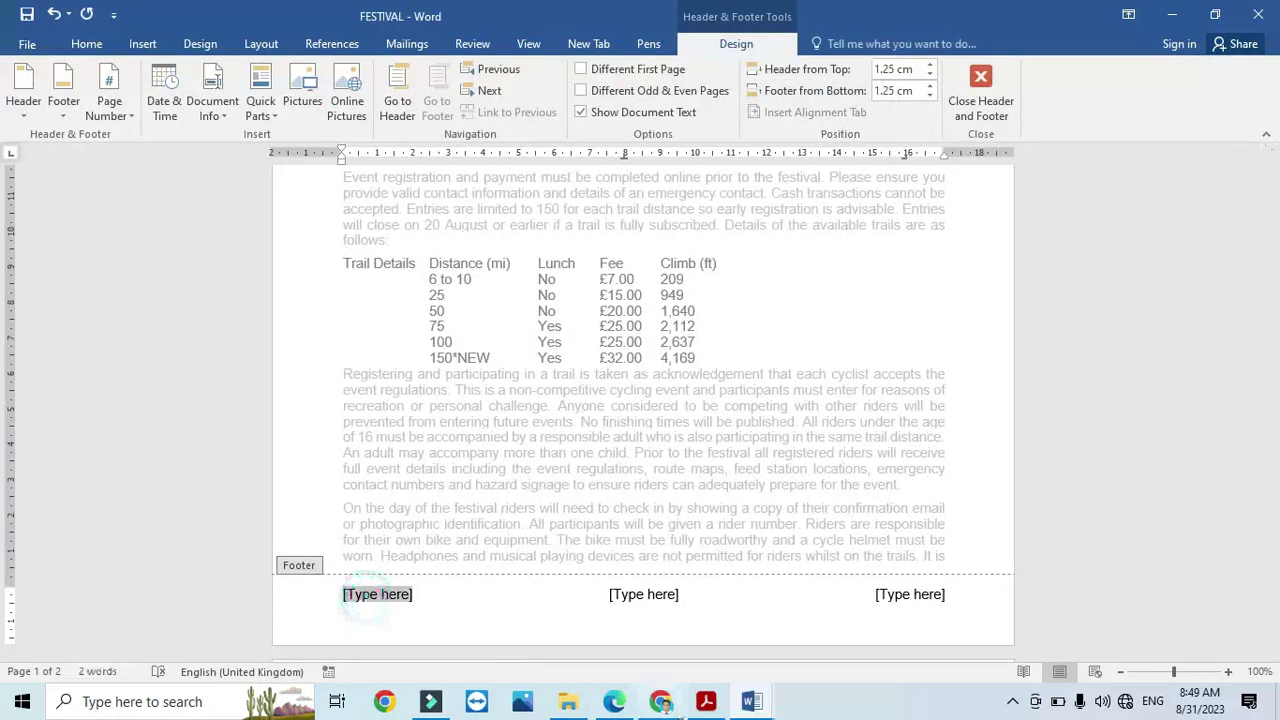
click(705, 701)
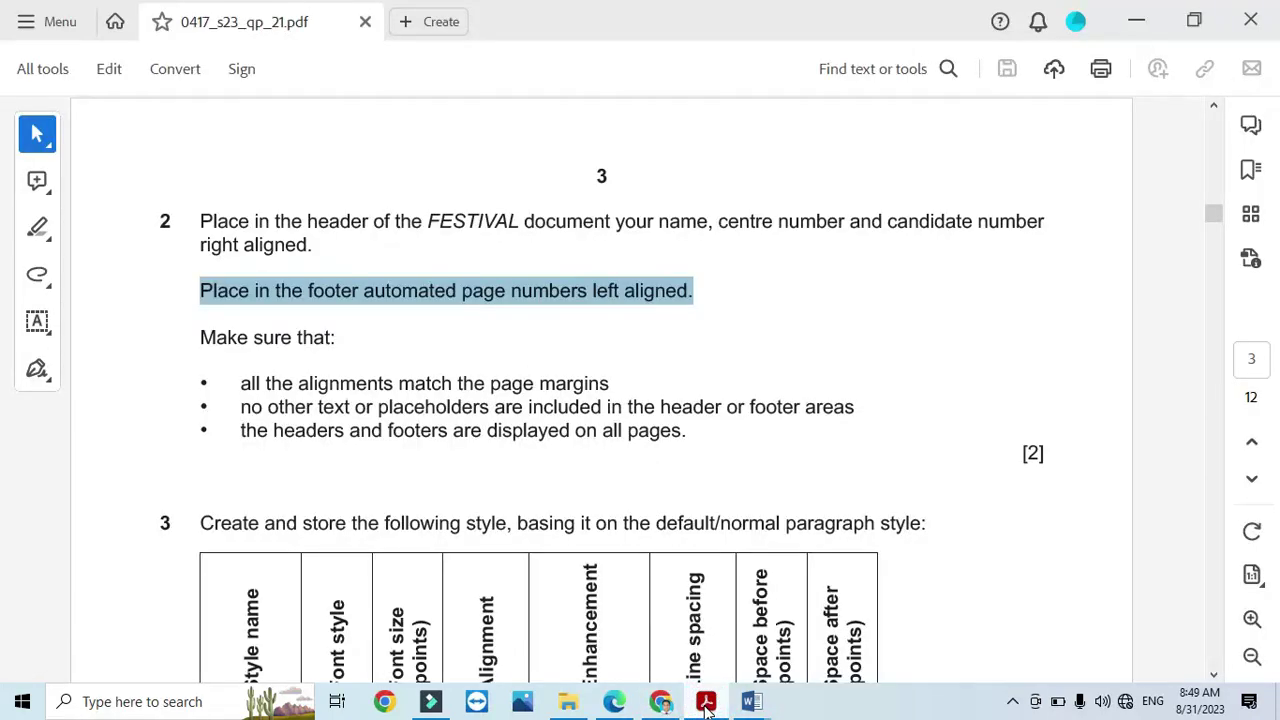
click(705, 701)
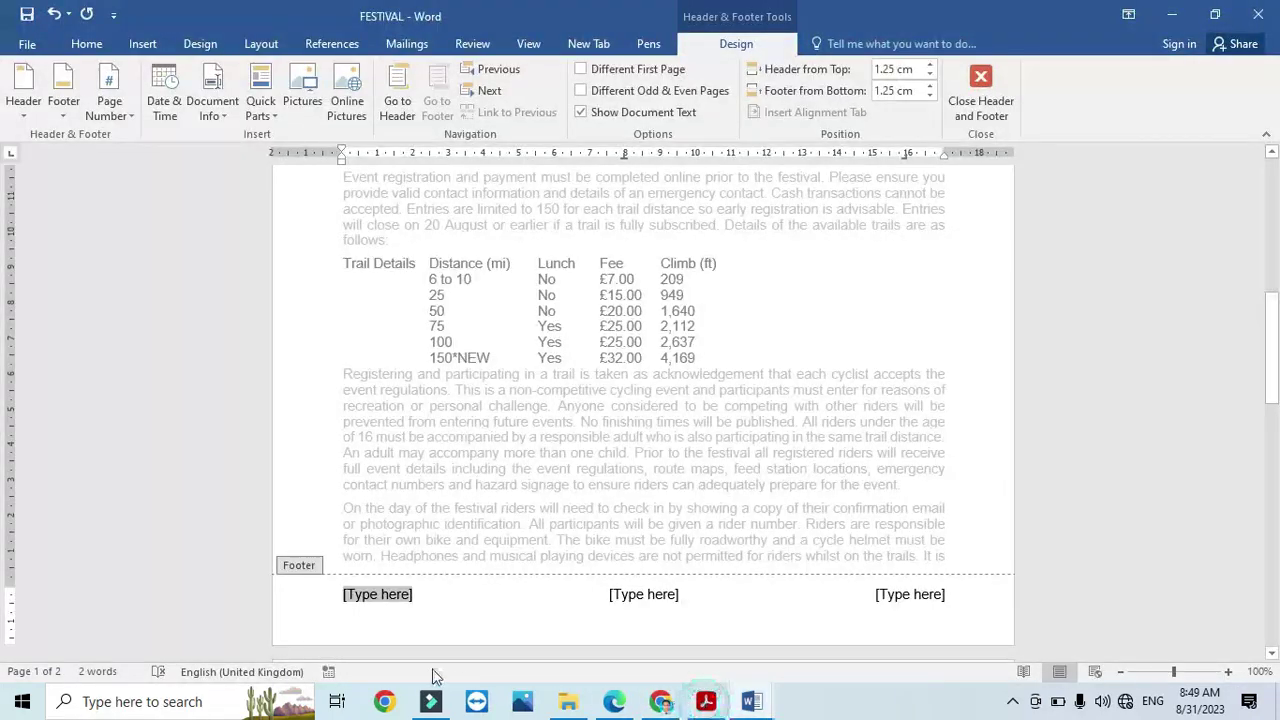
click(128, 116)
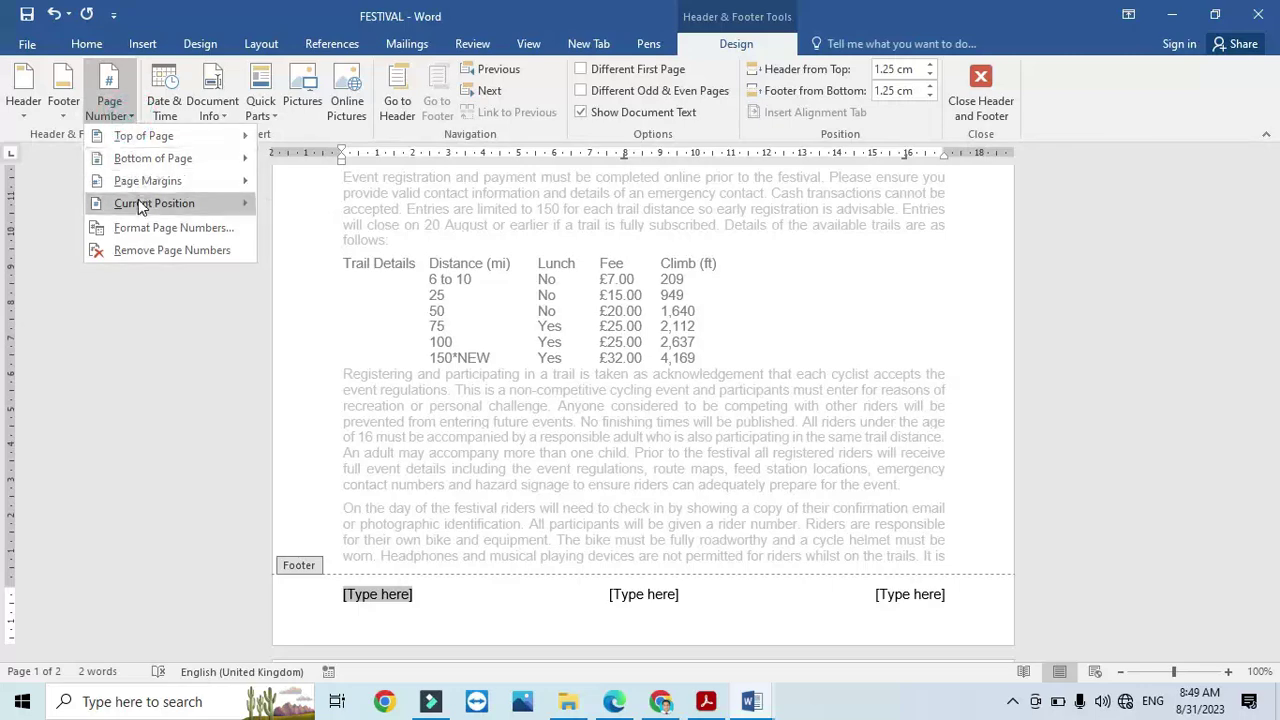
mouse_move(138, 201)
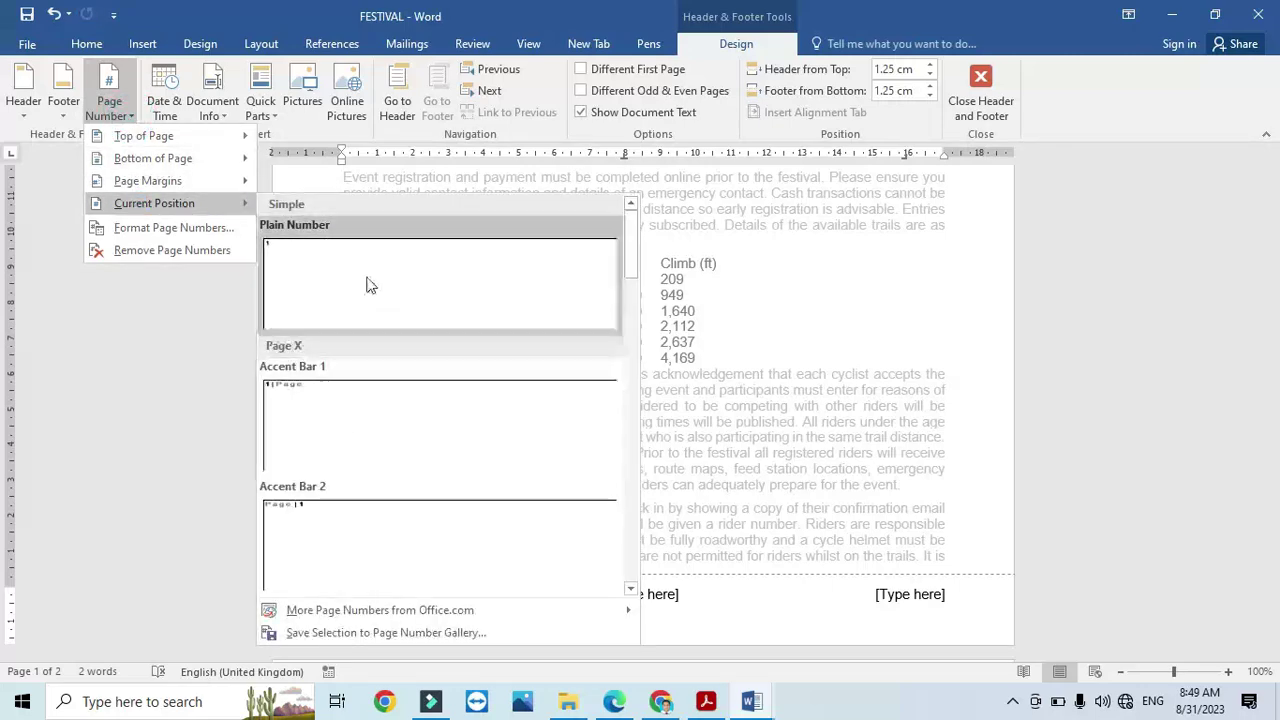
click(366, 283)
Step: Delete the middle and right footer placeholders and the header's leftover placeholder, then close editing
click(639, 600)
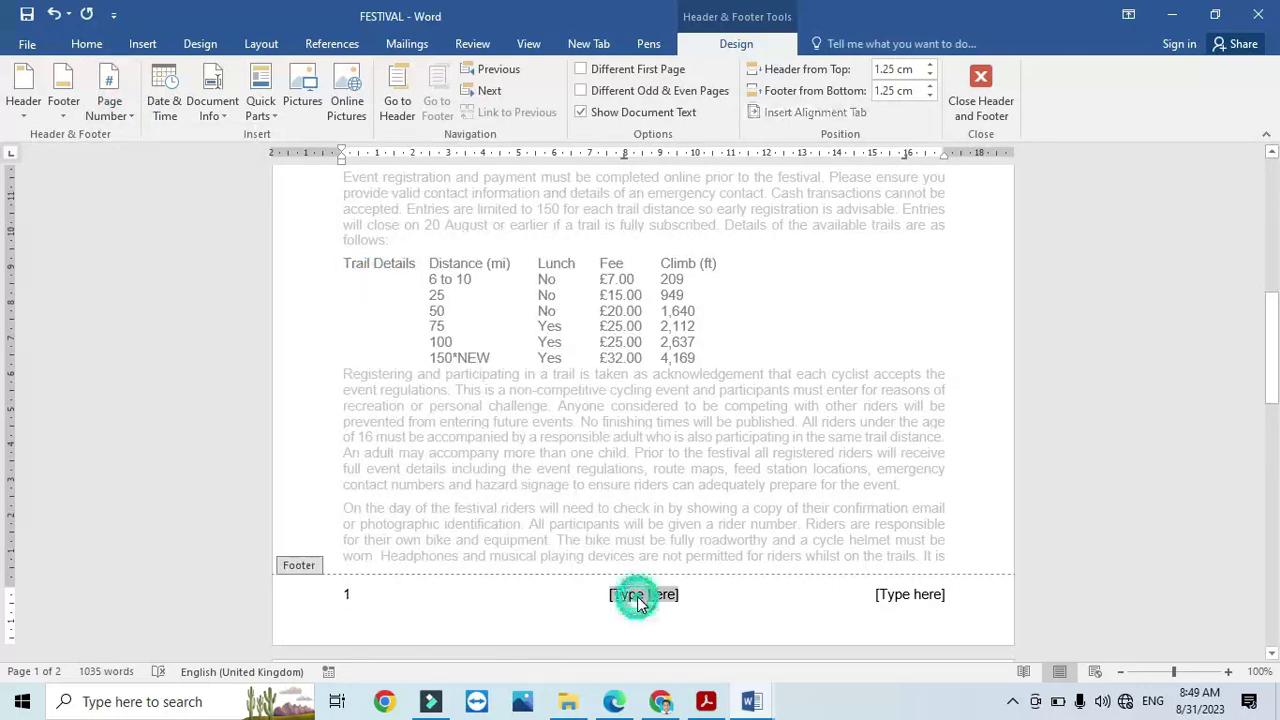
key(Delete)
click(938, 600)
key(Delete)
scroll(600, 523, up, 10)
scroll(608, 513, up, 3)
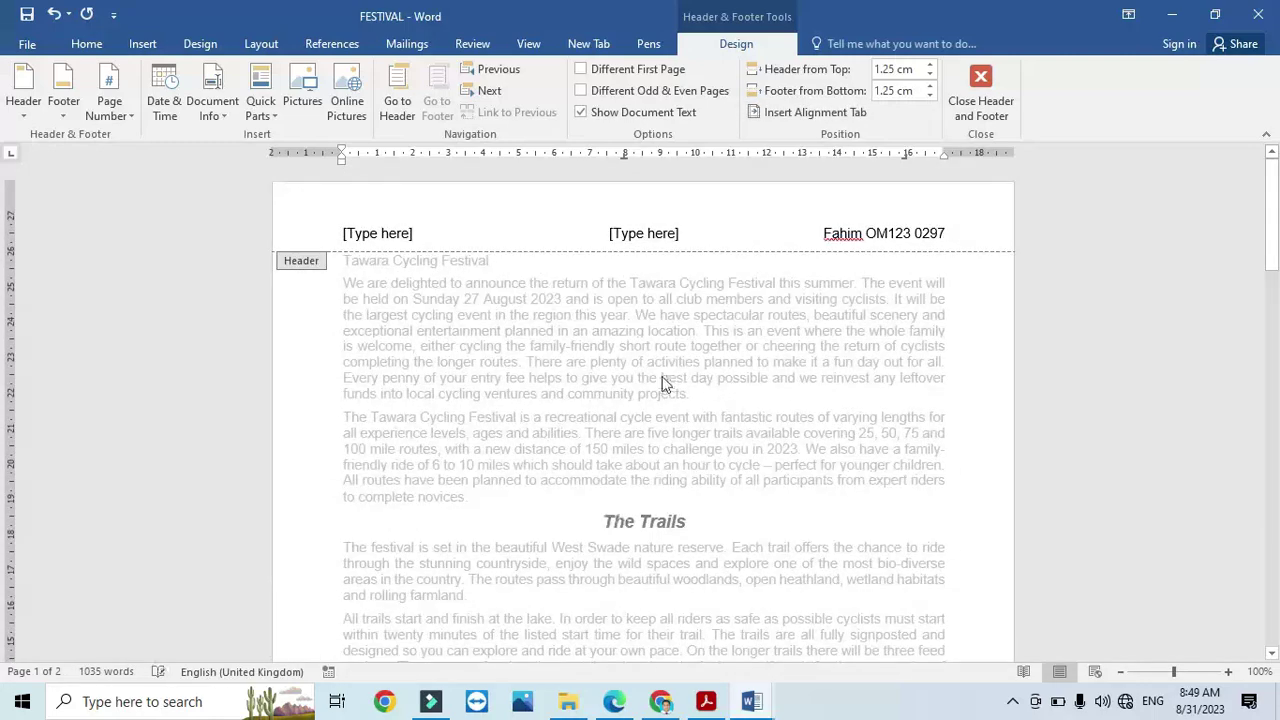
click(643, 236)
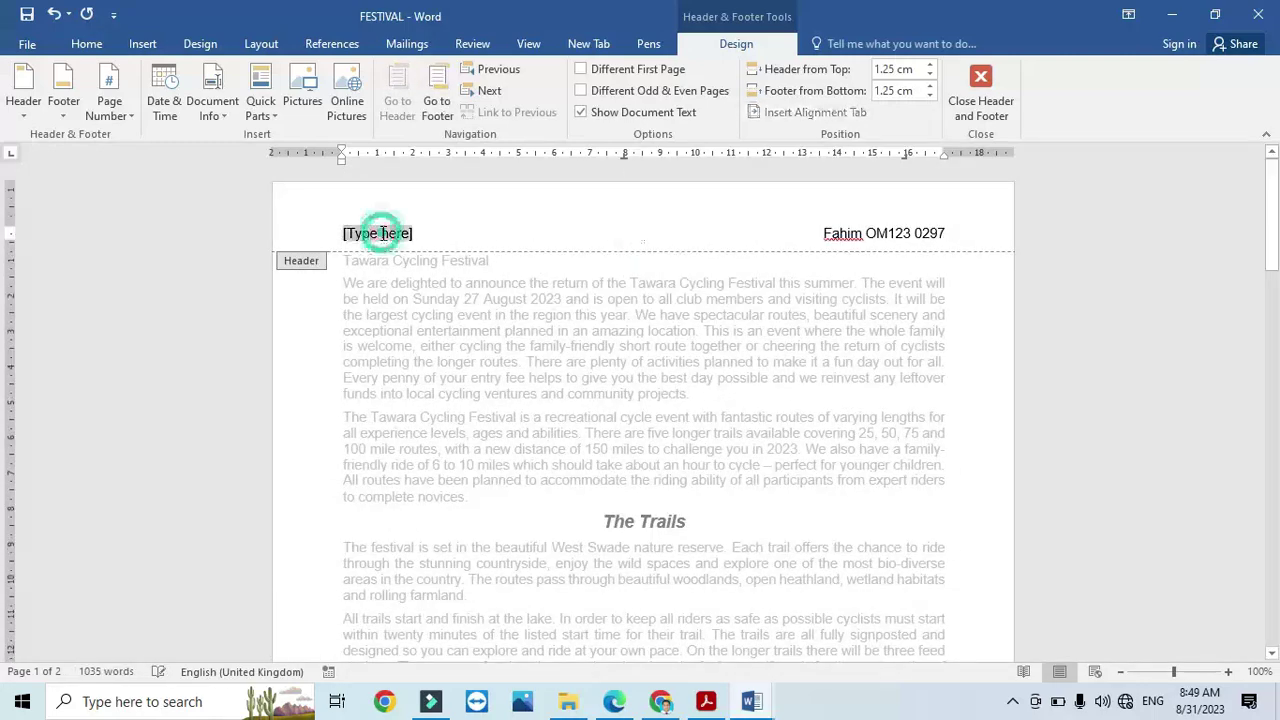
click(980, 92)
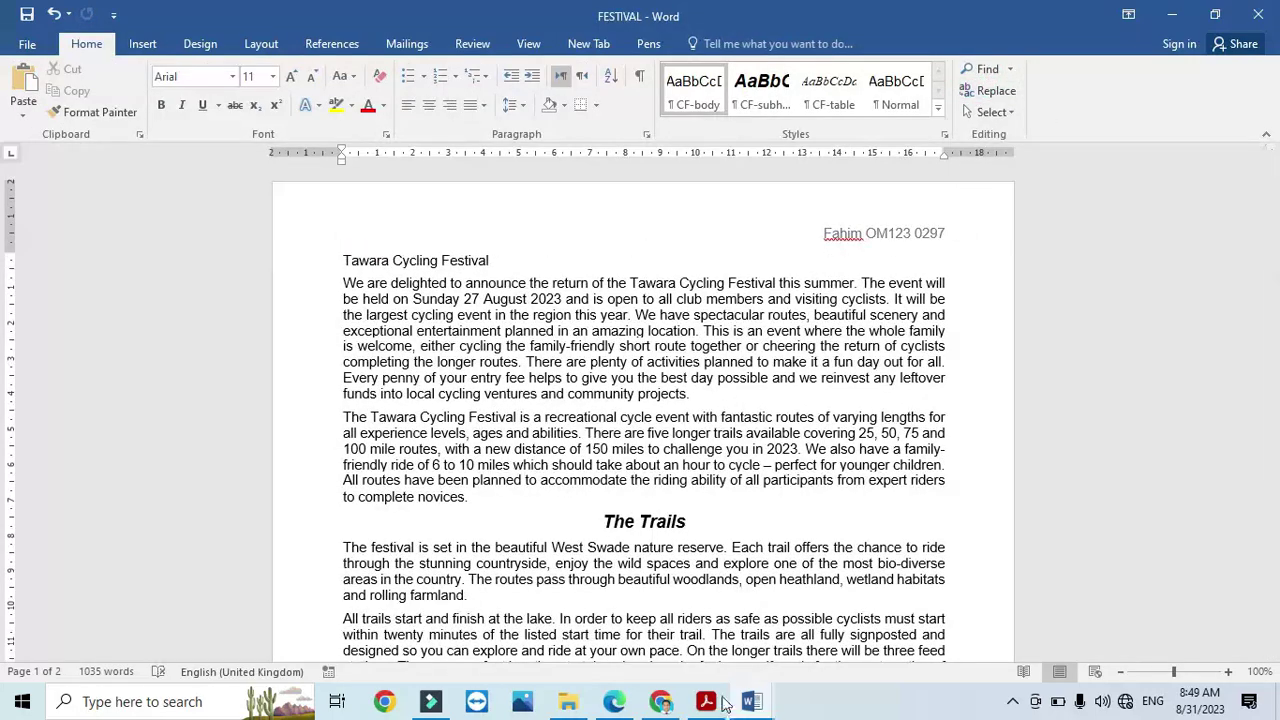
Step: Scroll the question paper down to question 3
click(706, 701)
scroll(546, 473, down, 5)
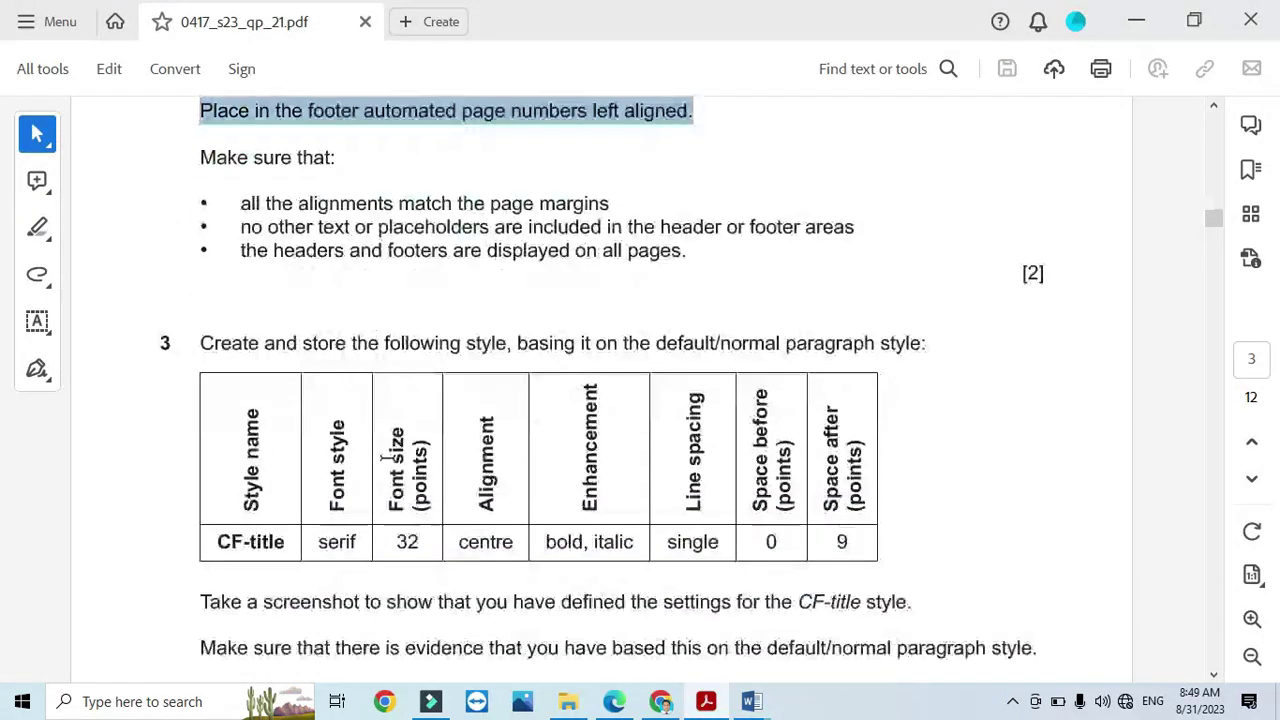
scroll(383, 465, down, 2)
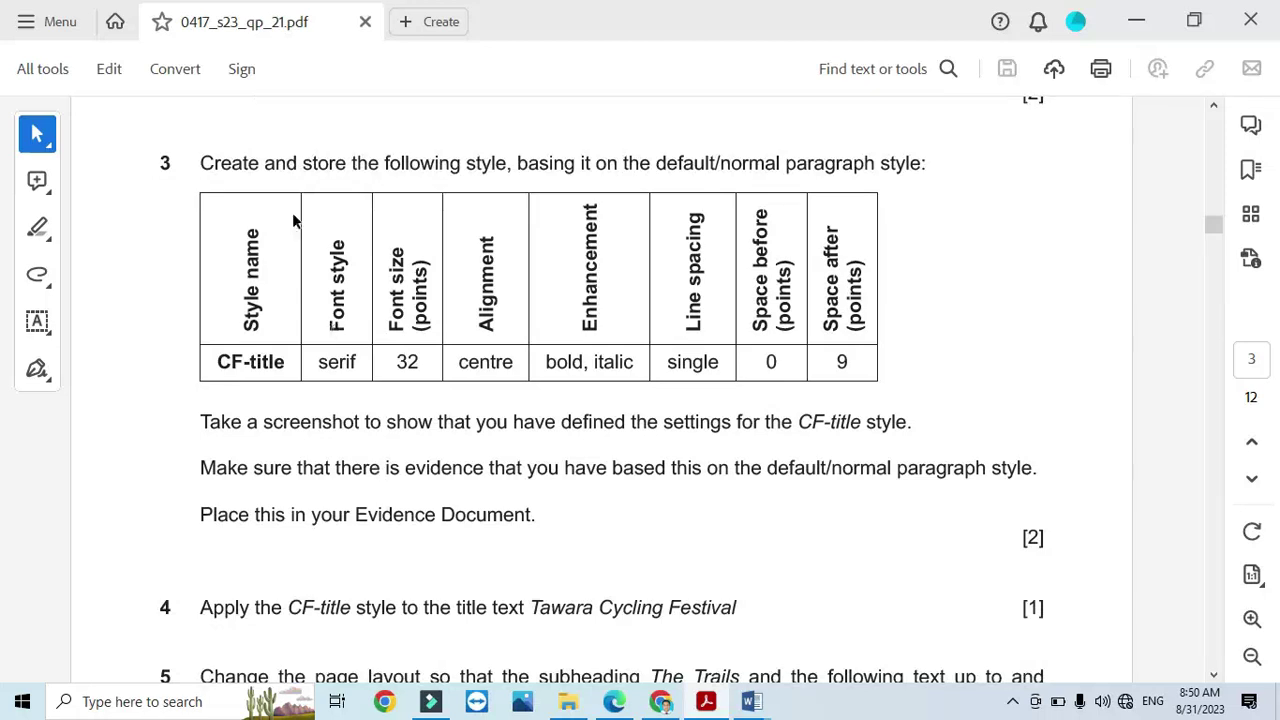
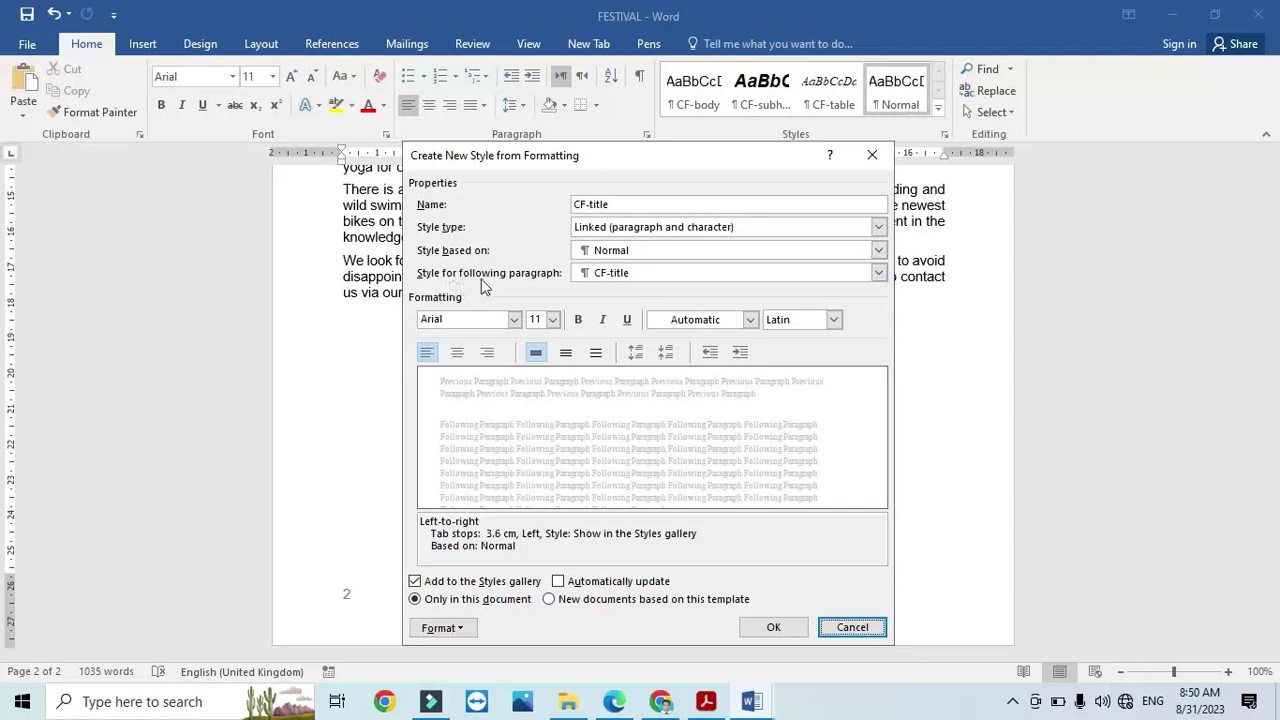
Step: Set CF-title's following paragraph style to Normal and keep it based on Normal
click(636, 276)
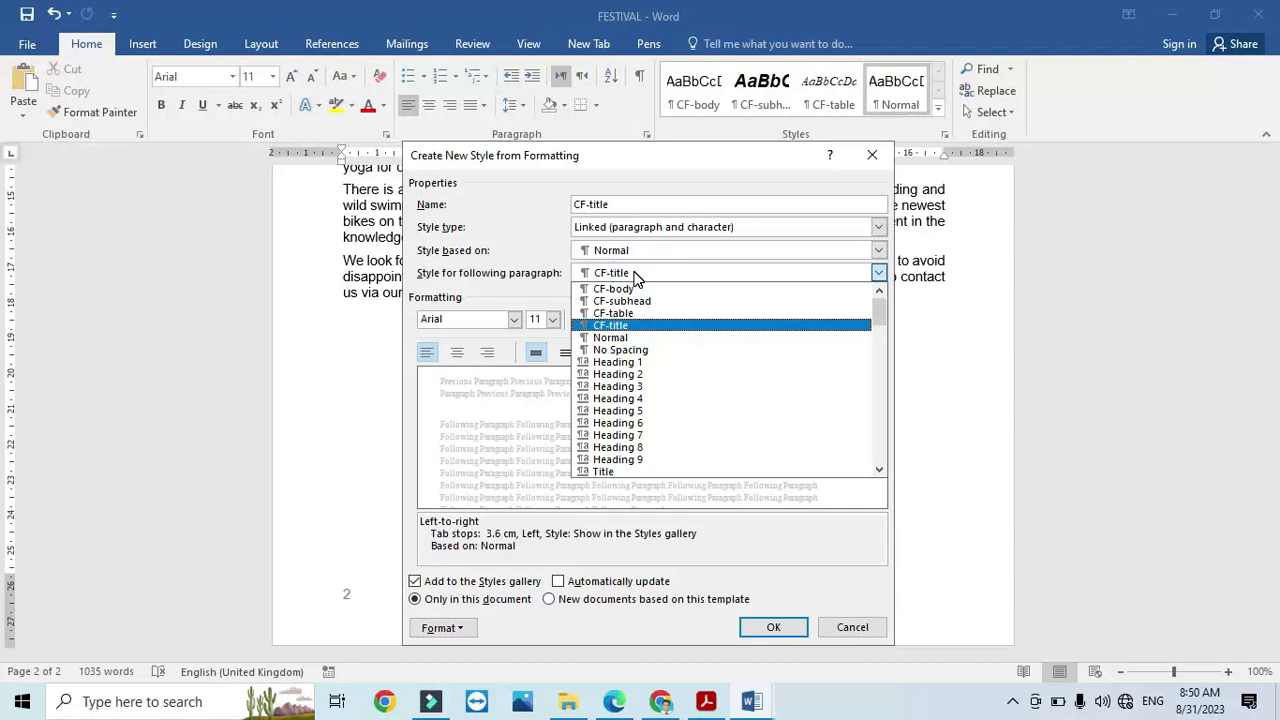
click(626, 338)
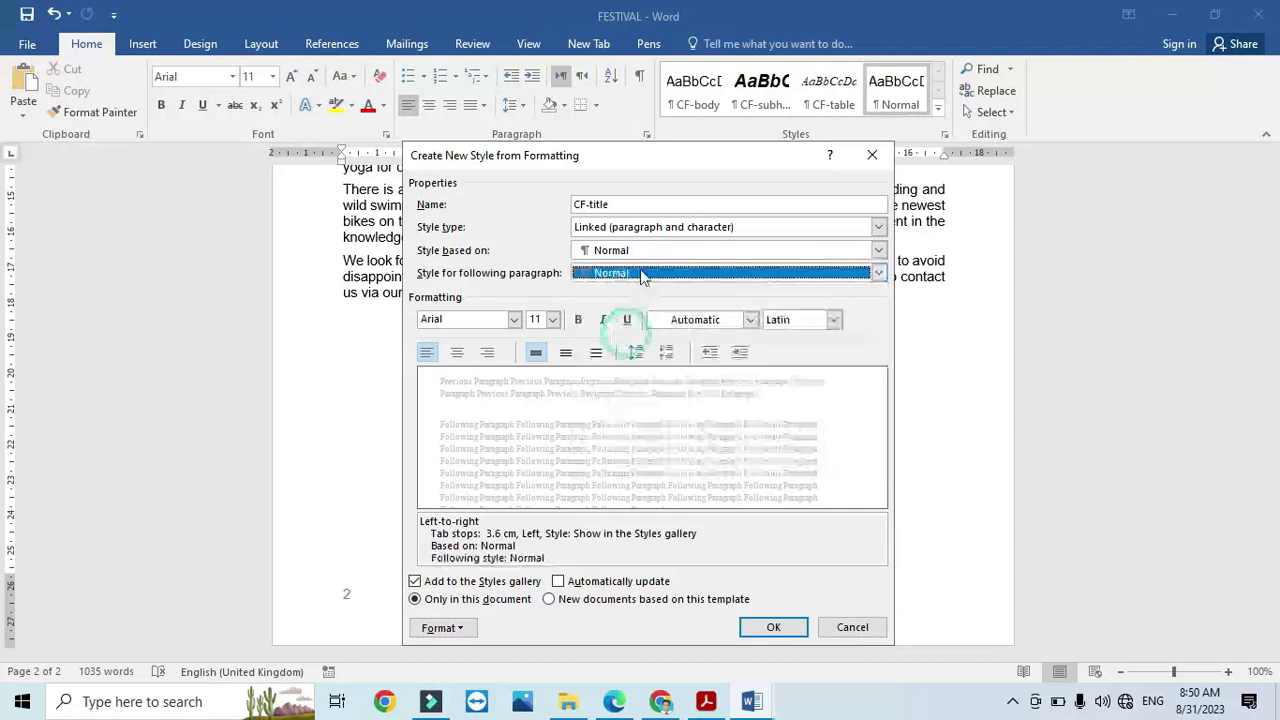
click(640, 250)
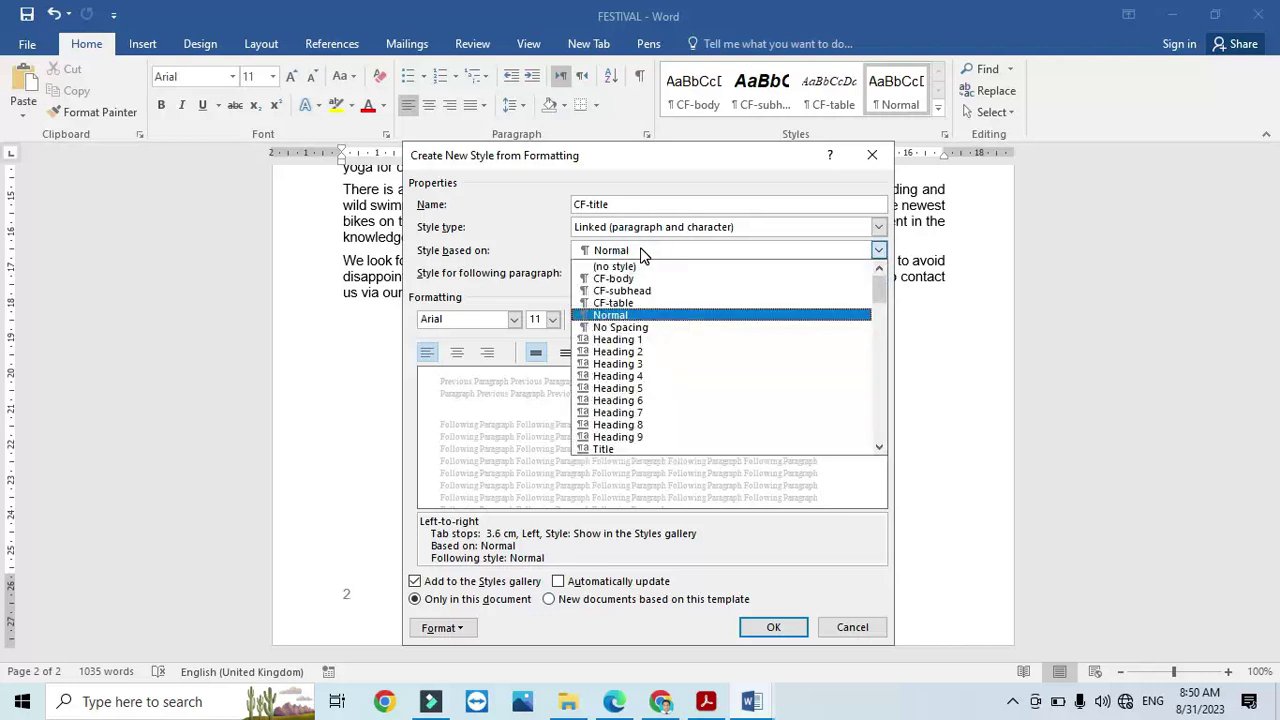
click(643, 255)
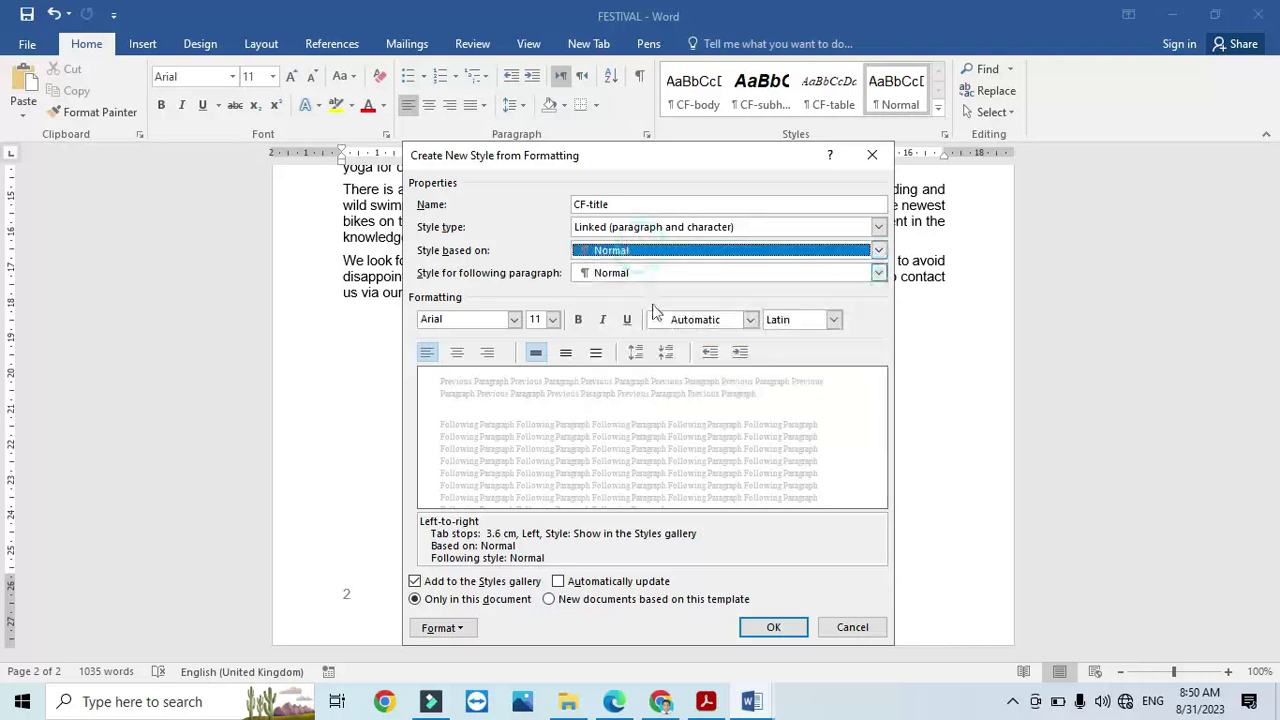
click(706, 704)
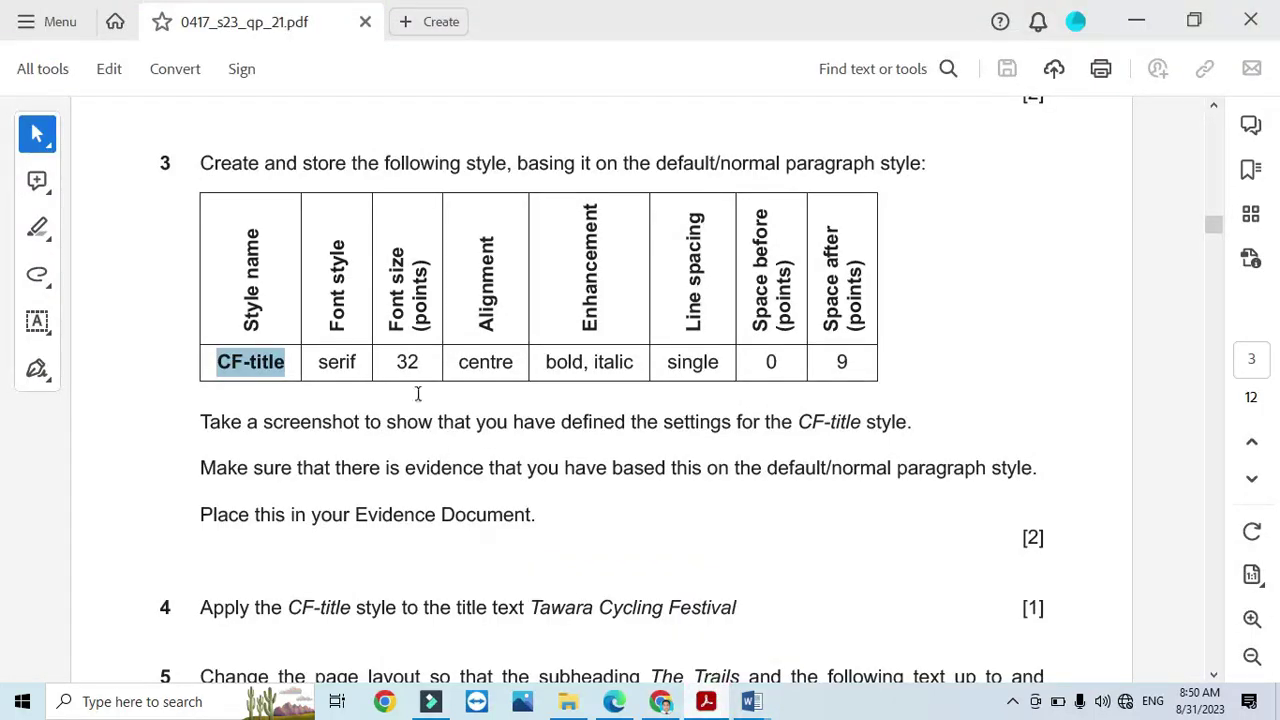
click(348, 366)
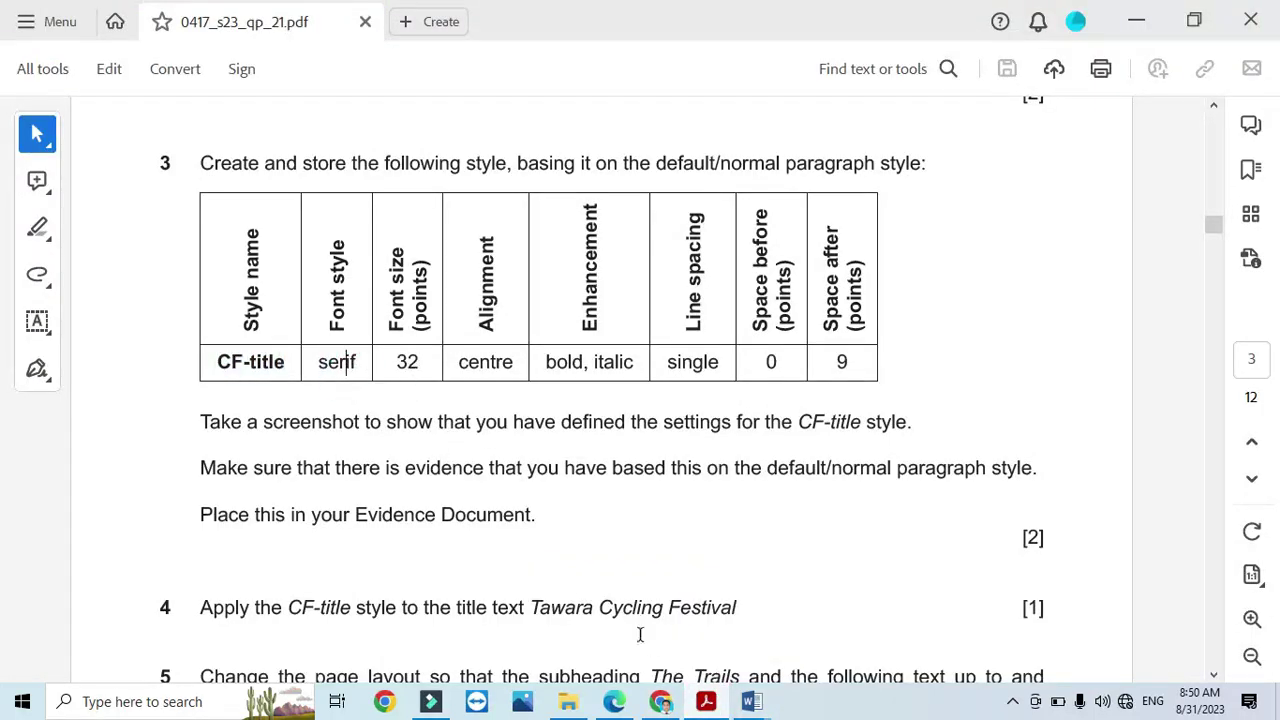
click(748, 703)
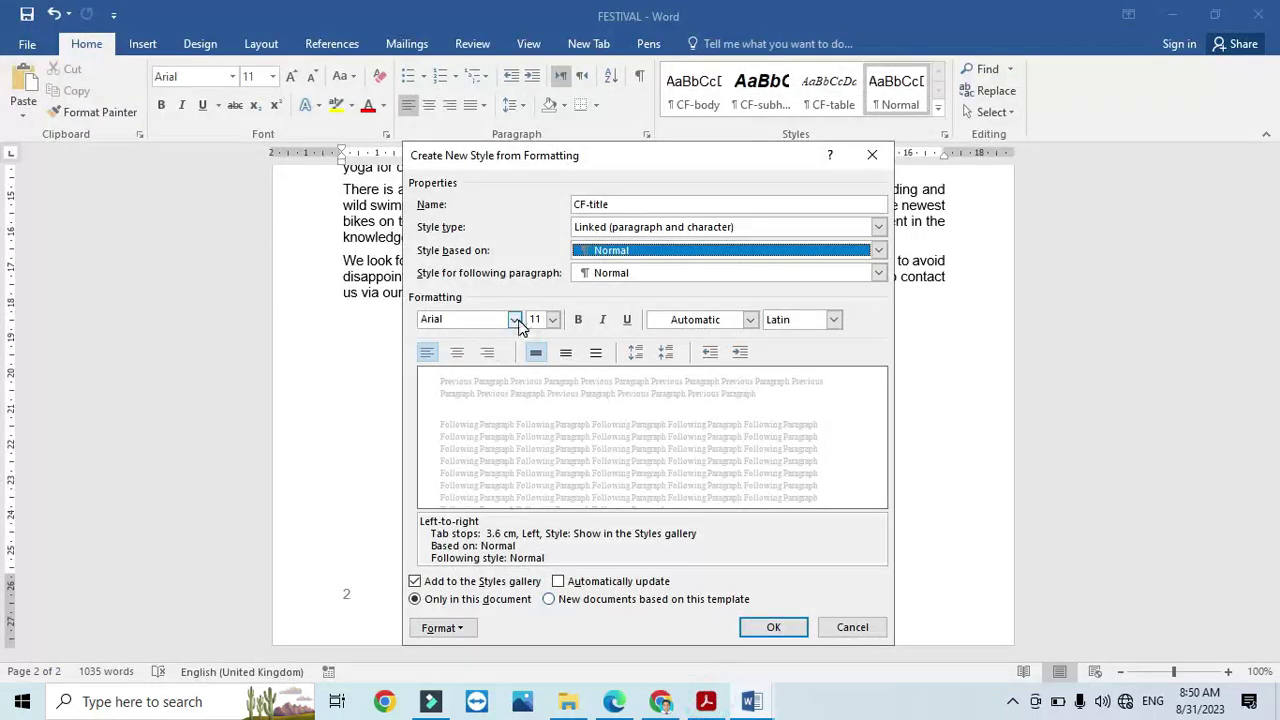
Step: Set the style's font to Times New Roman at 32 pt
click(514, 319)
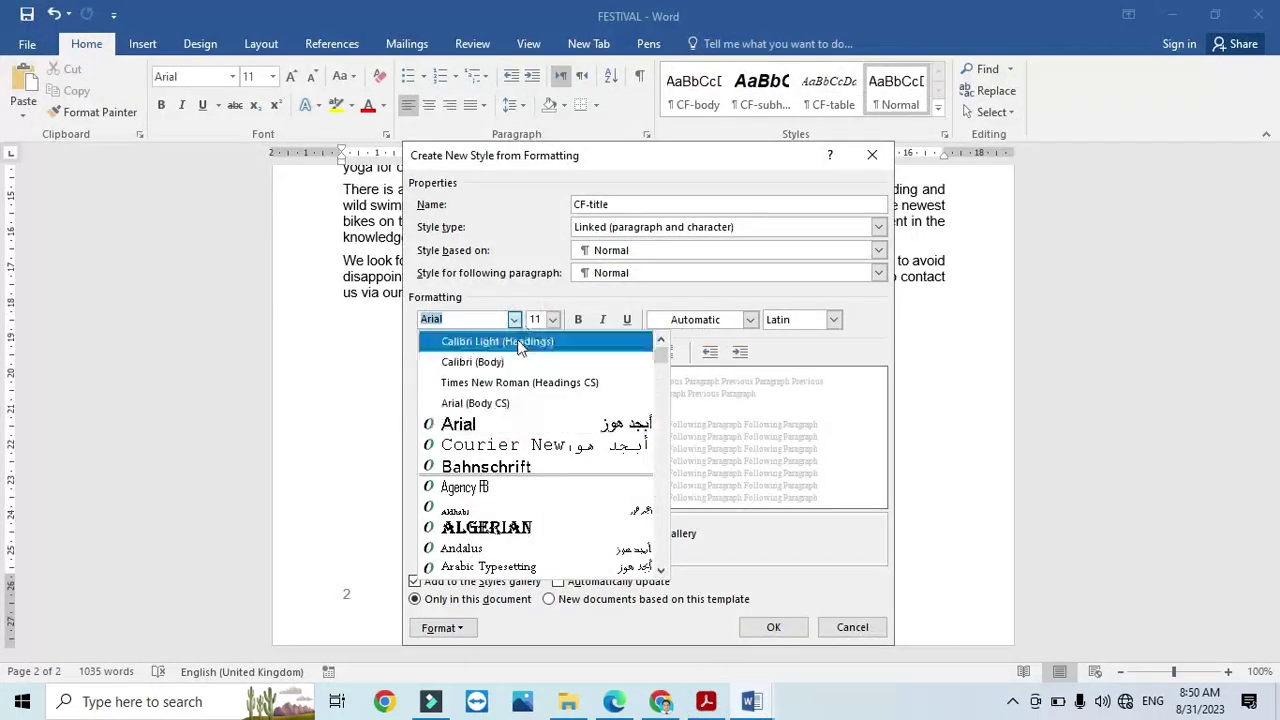
click(524, 382)
click(550, 320)
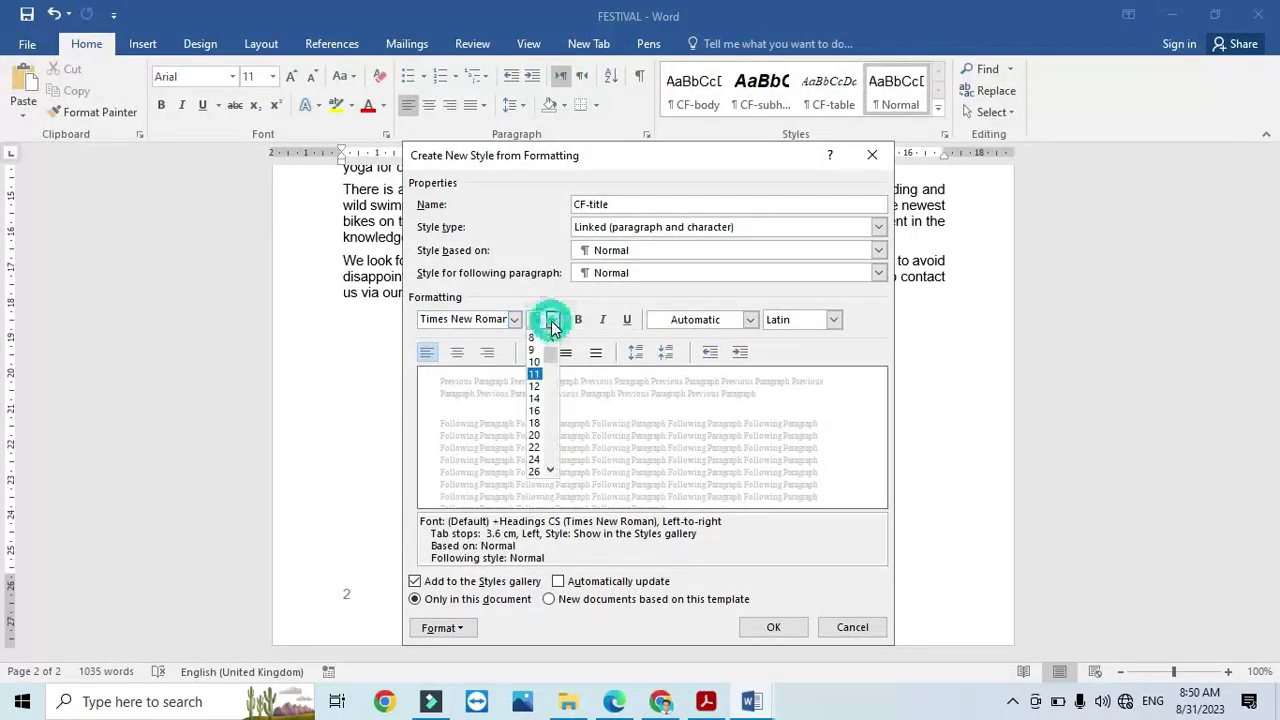
click(550, 472)
click(550, 472)
click(550, 472)
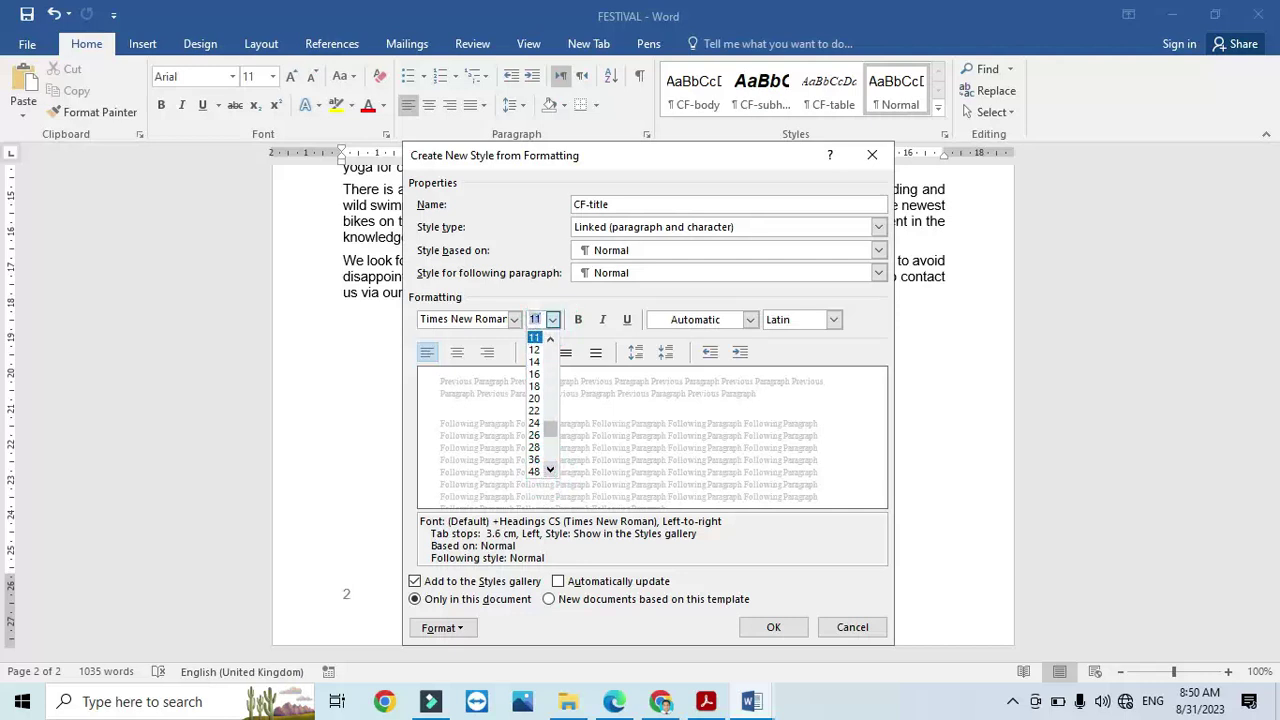
text(32)
key(Escape)
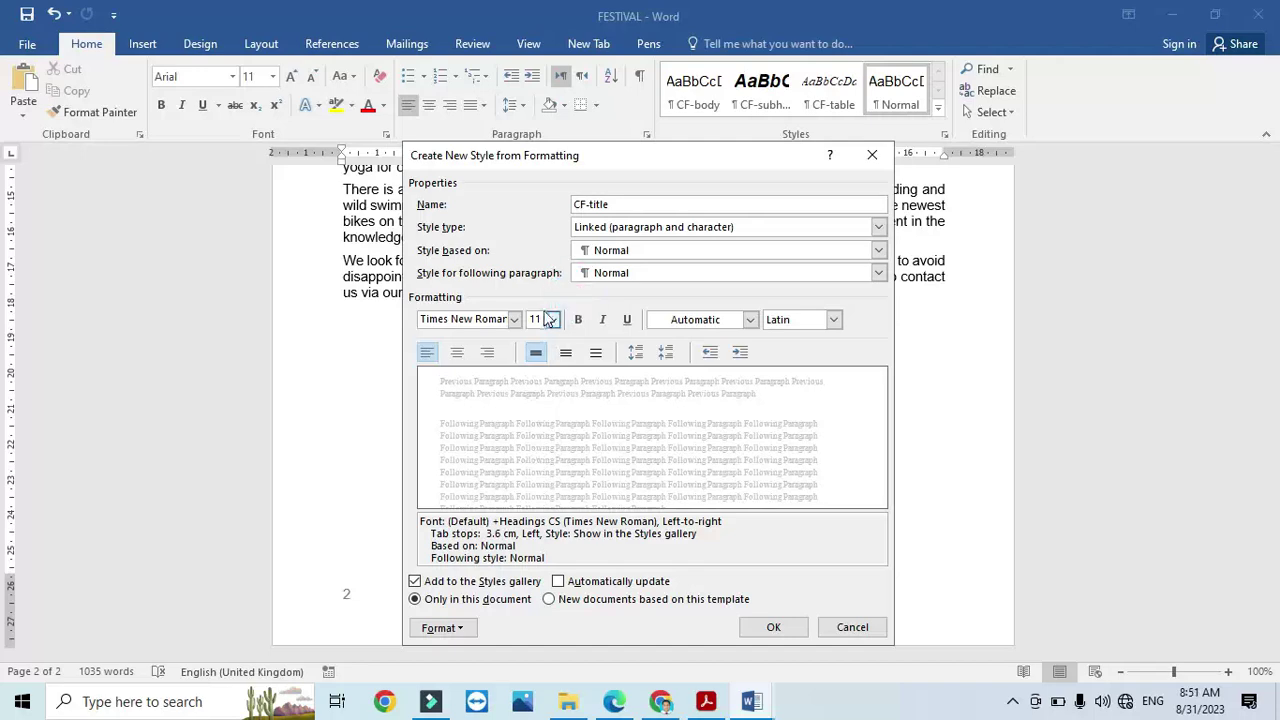
double_click(537, 319)
click(714, 702)
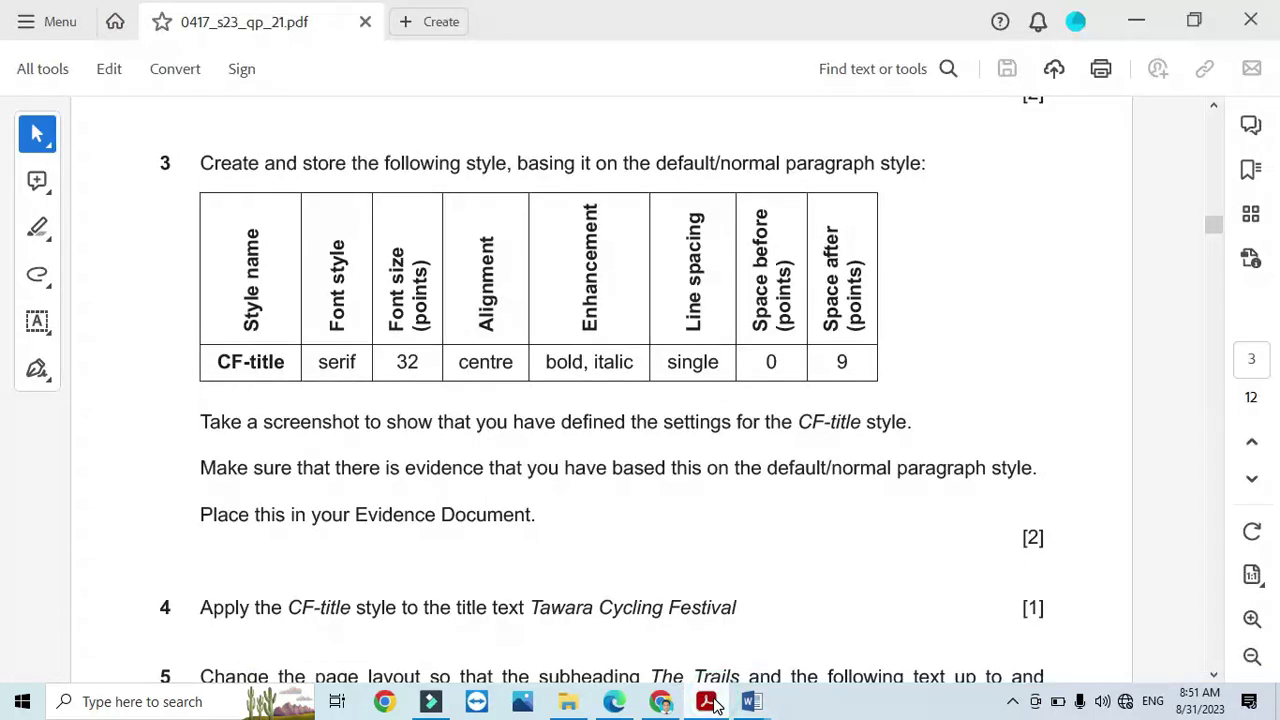
click(714, 702)
Step: Centre the style and make it bold and italic, checking the exam paper's requirements
click(457, 355)
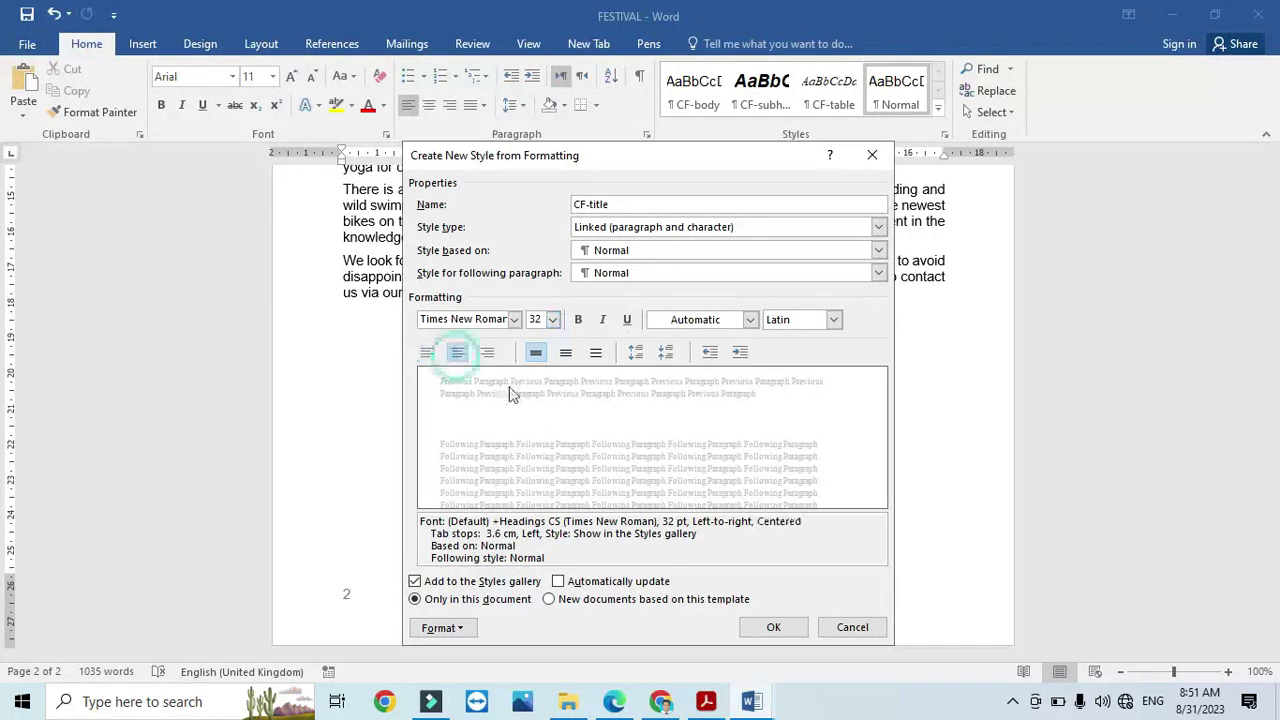
click(706, 702)
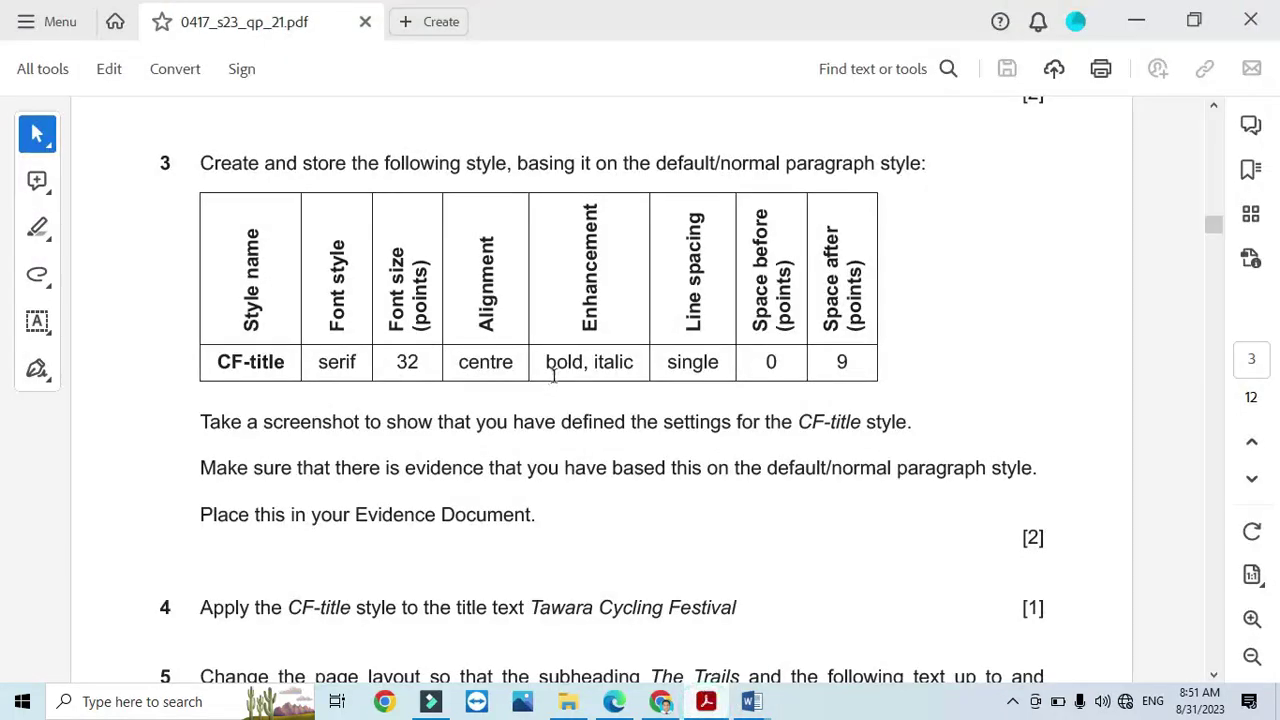
drag(548, 362, 633, 362)
click(706, 702)
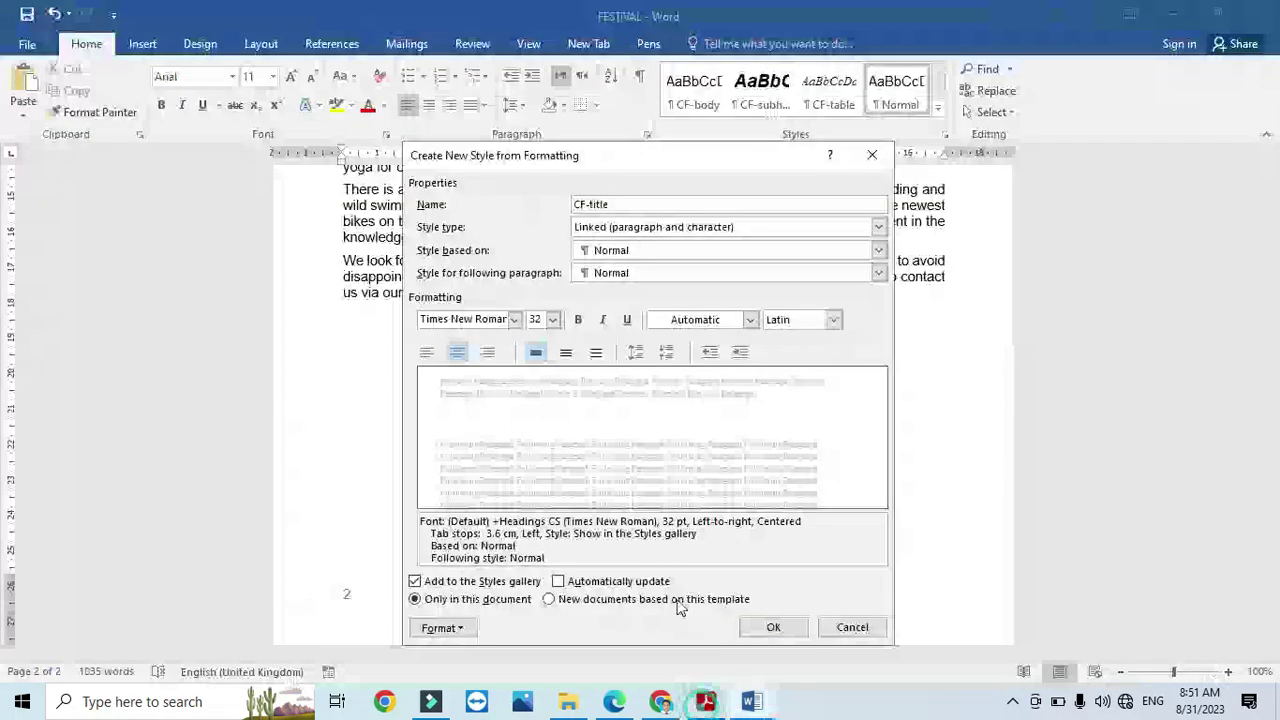
click(578, 328)
click(603, 322)
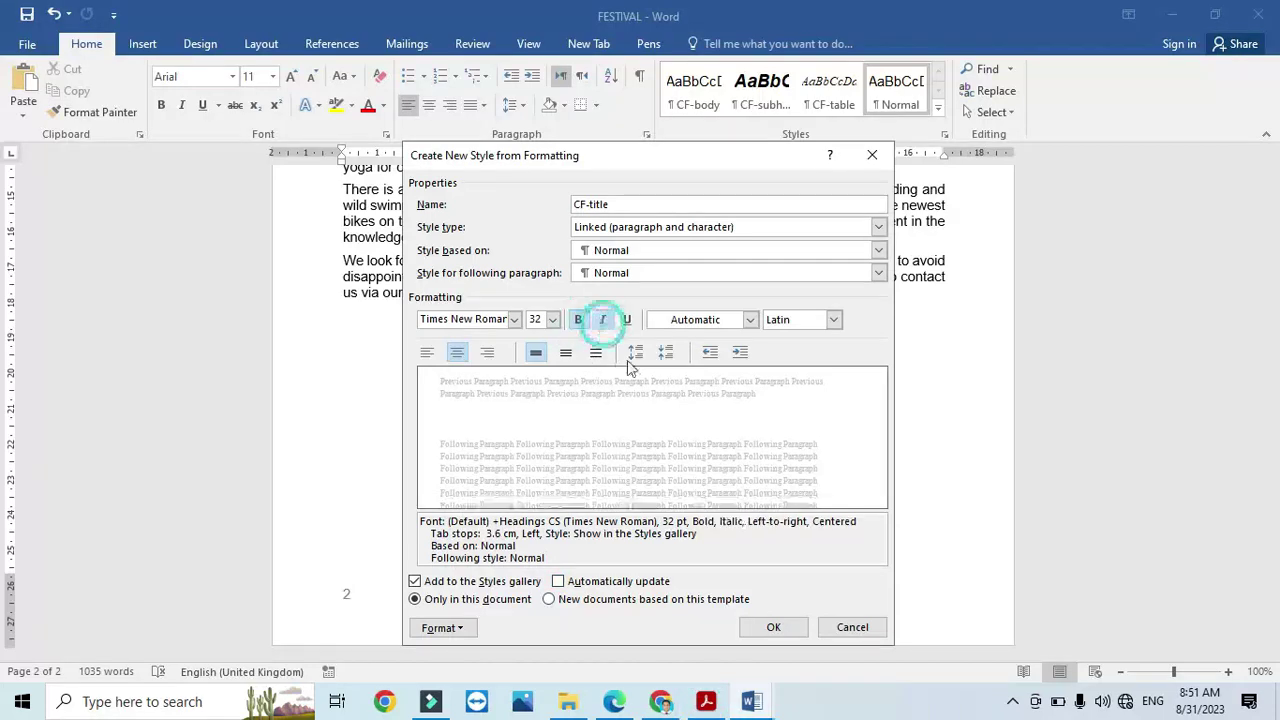
click(706, 702)
drag(668, 362, 722, 362)
click(706, 702)
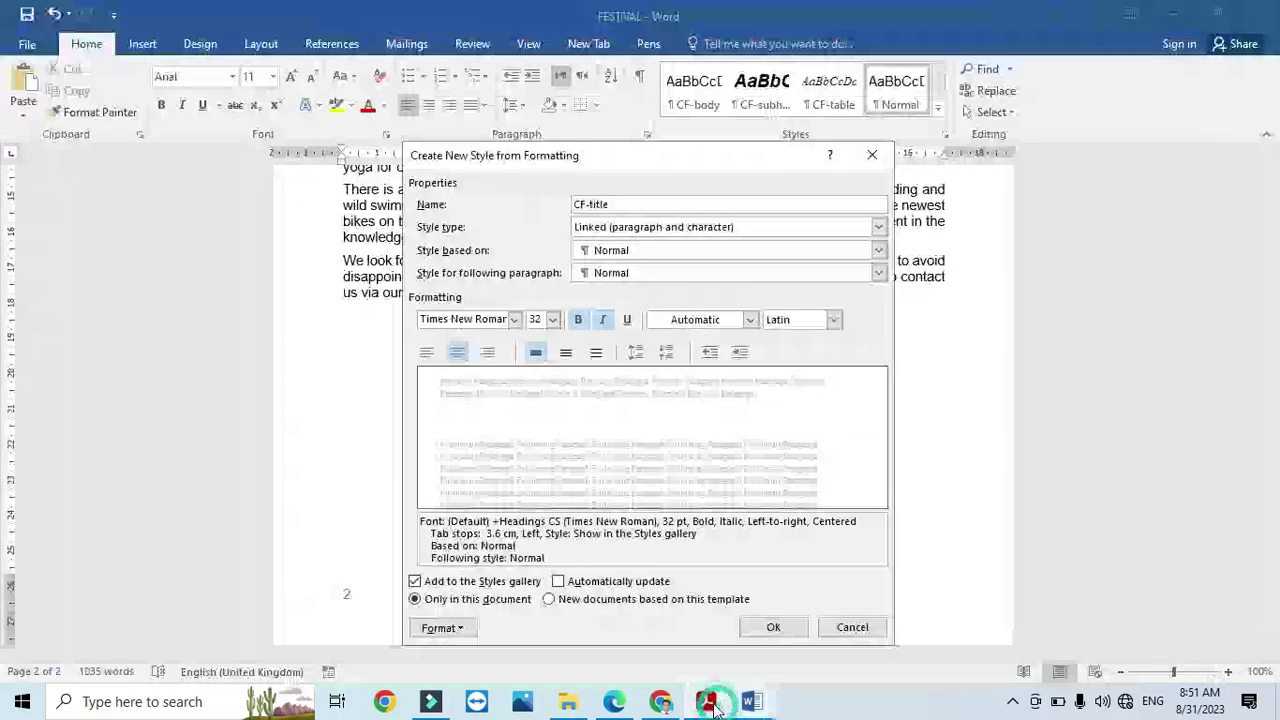
Step: Give the CF-title style 9 pt spacing after in its paragraph settings
click(461, 628)
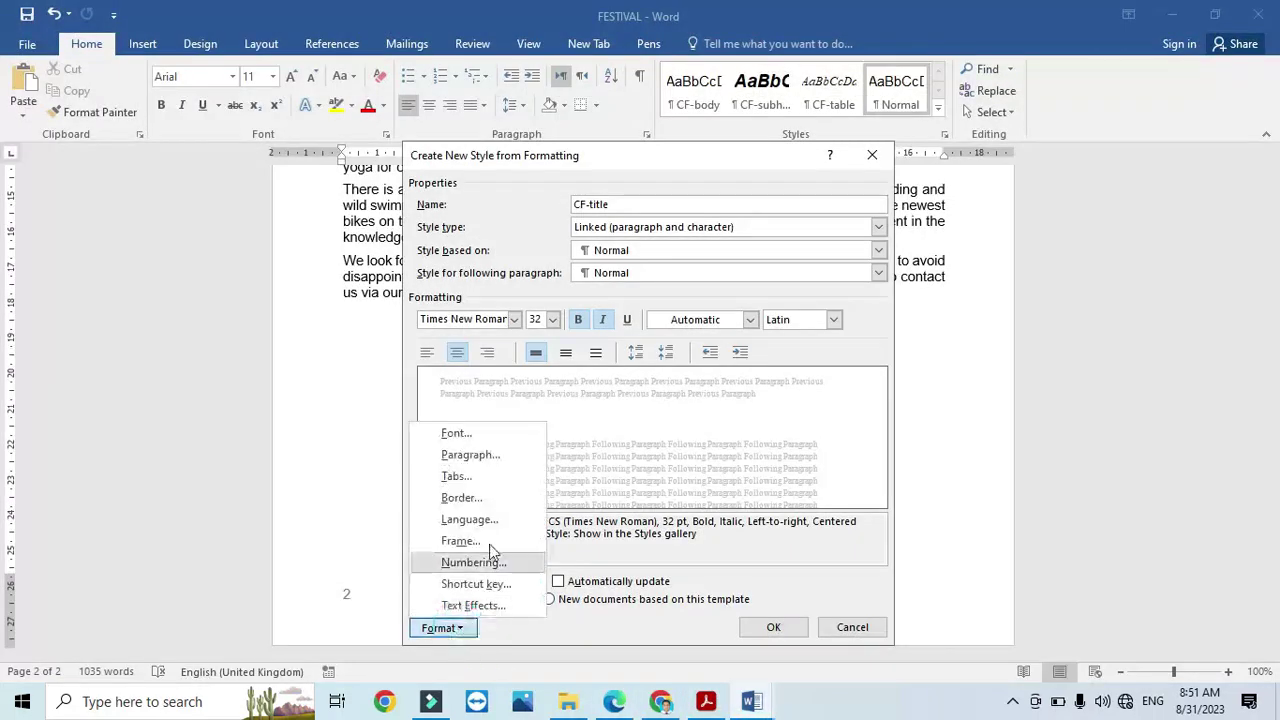
click(497, 453)
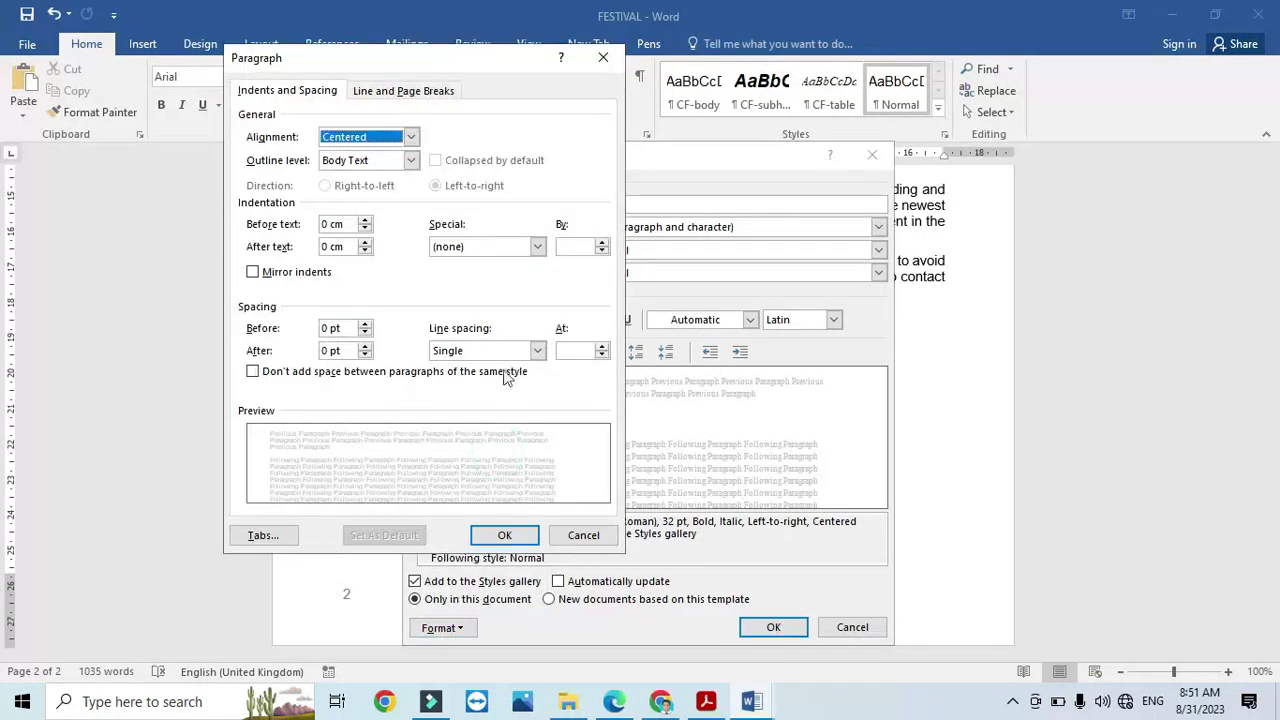
click(706, 701)
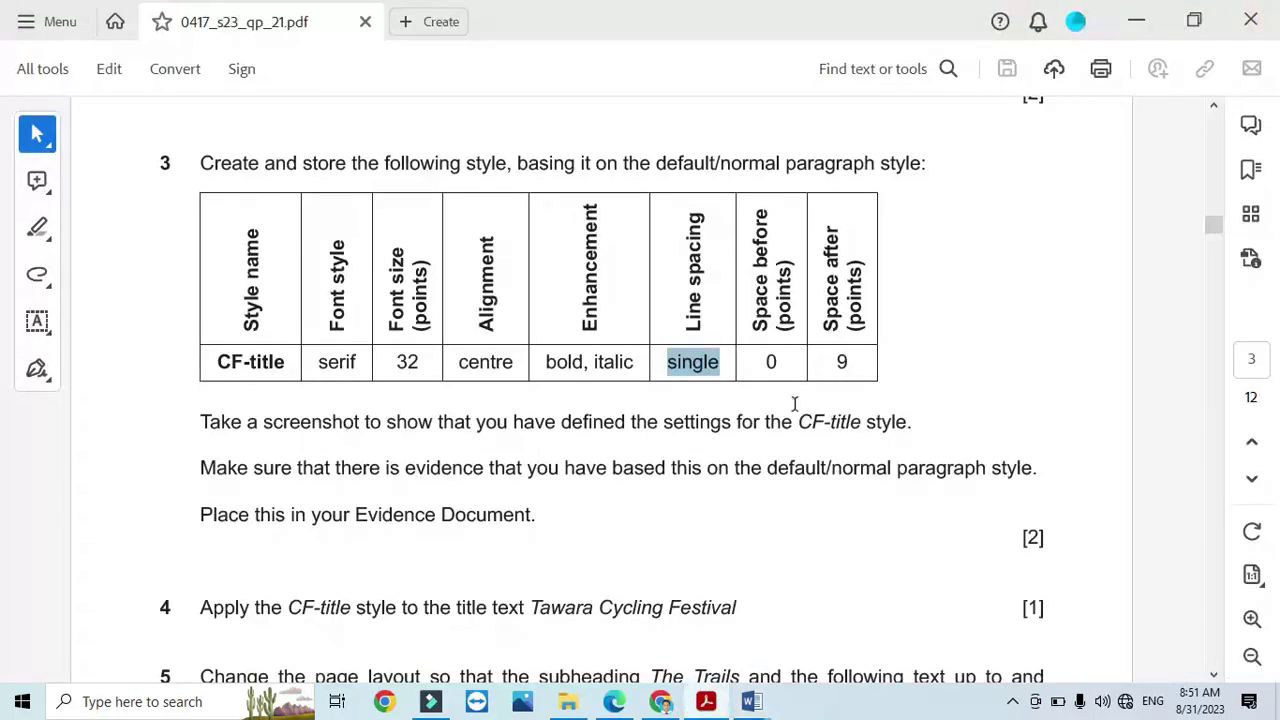
click(788, 367)
click(848, 361)
click(752, 701)
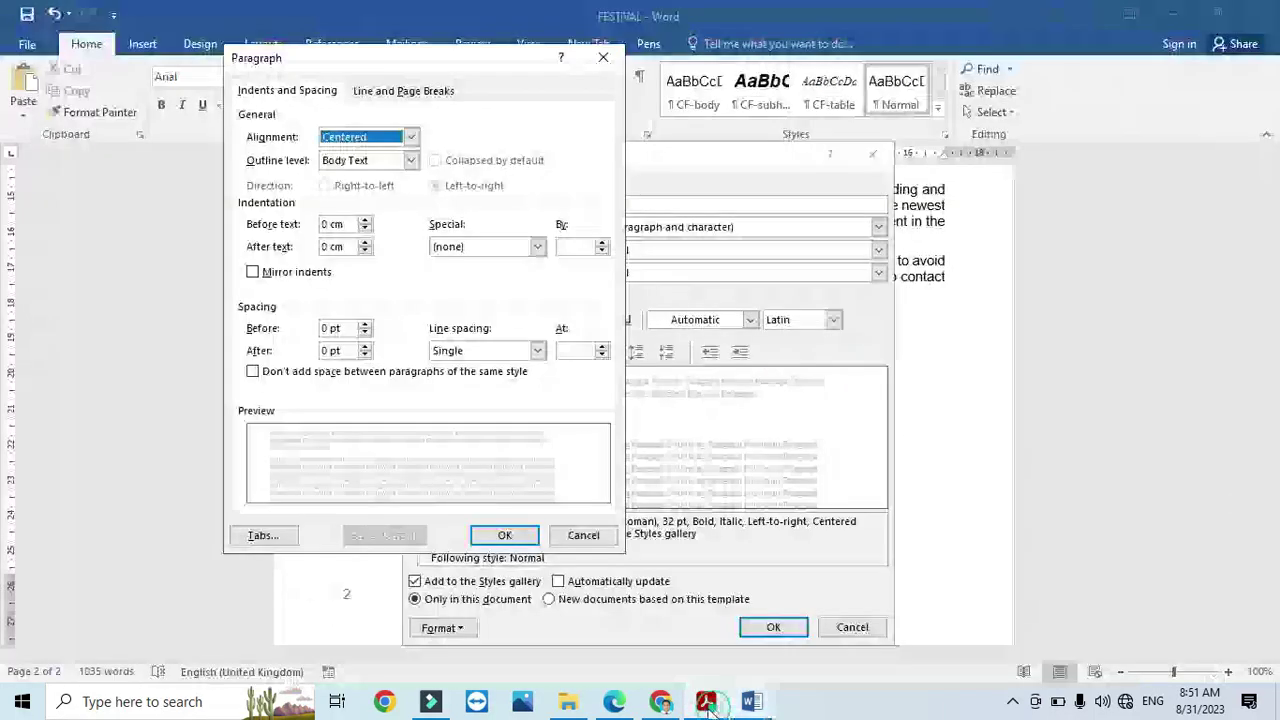
click(366, 347)
click(366, 347)
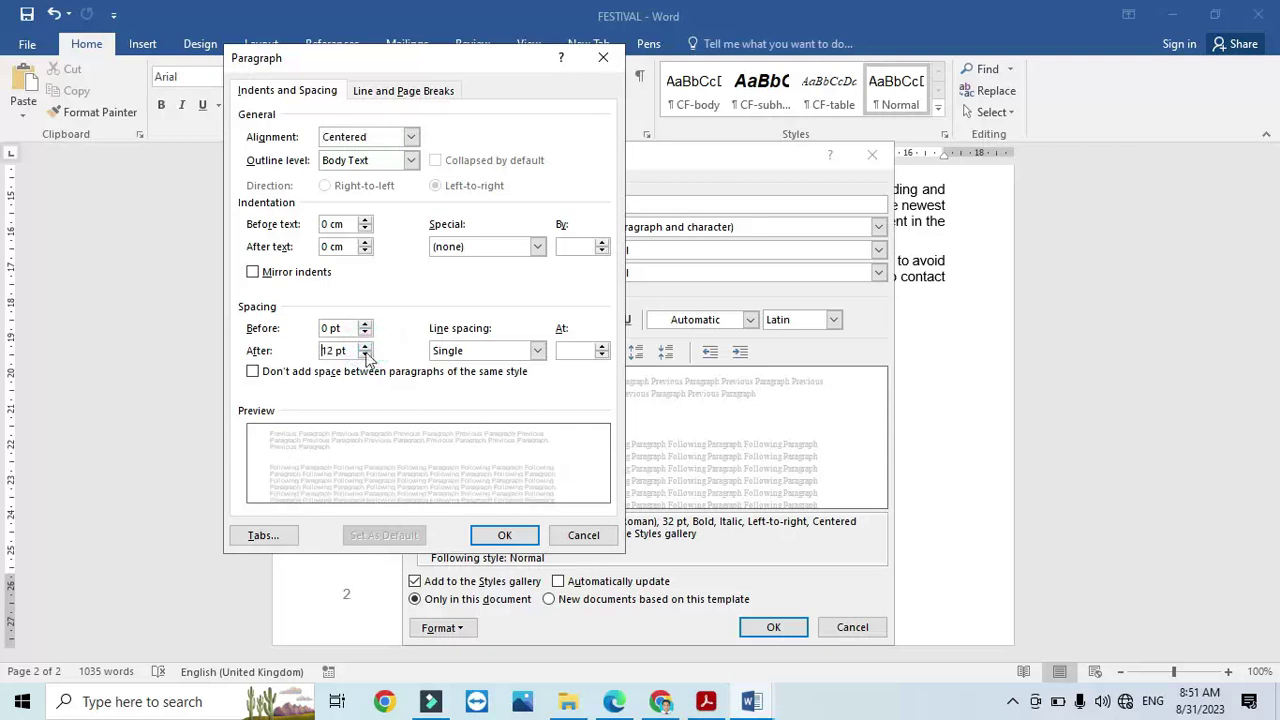
double_click(331, 352)
click(505, 536)
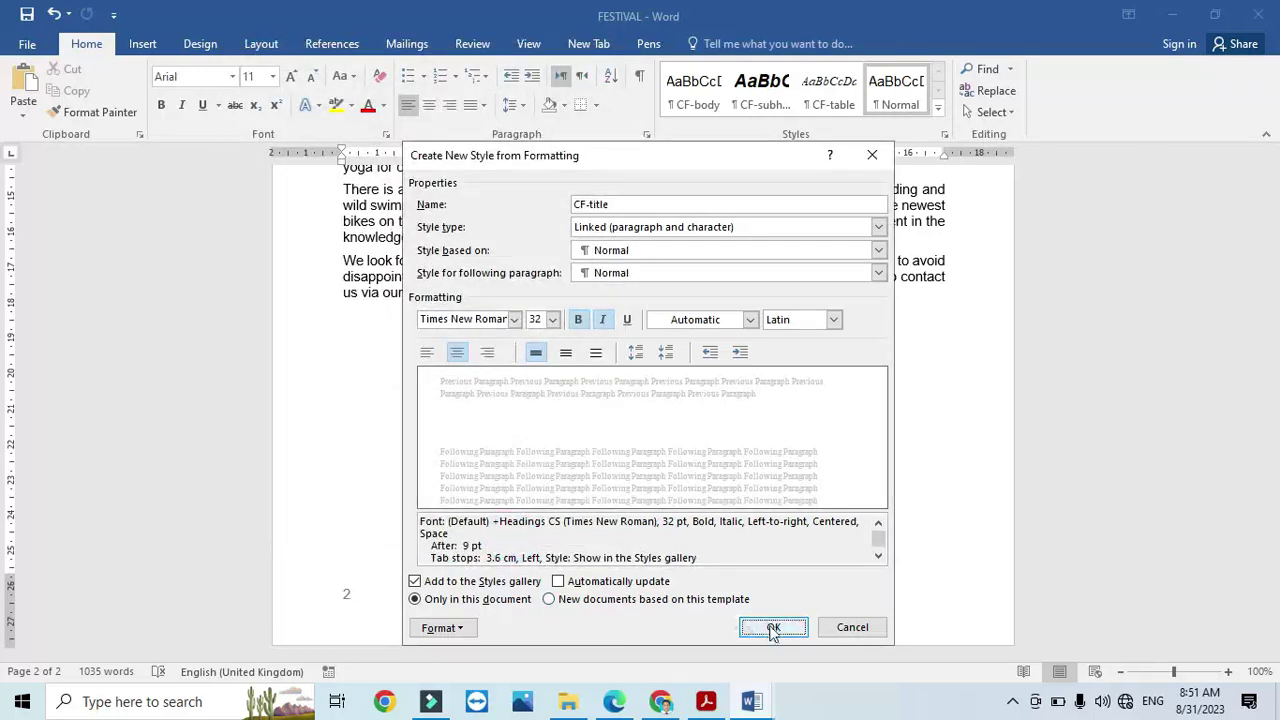
Step: Add CF-title to the Styles gallery and read the exam paper's screenshot instruction
click(771, 628)
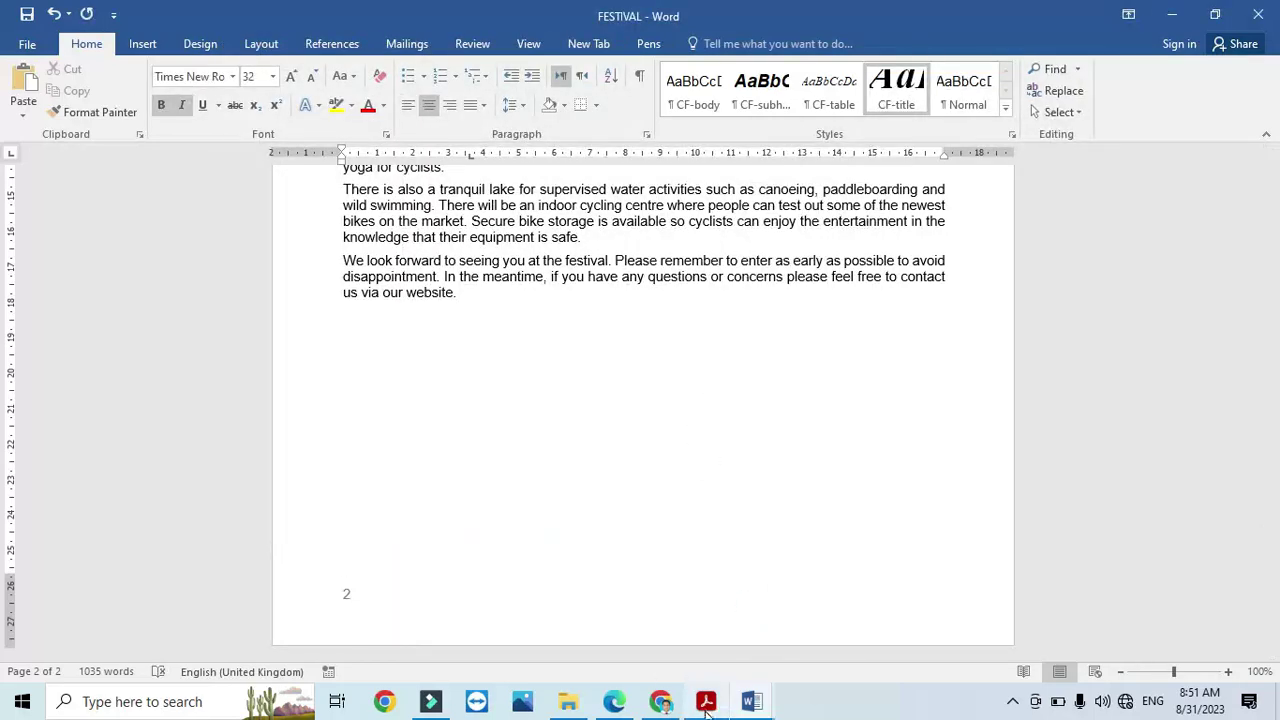
click(706, 702)
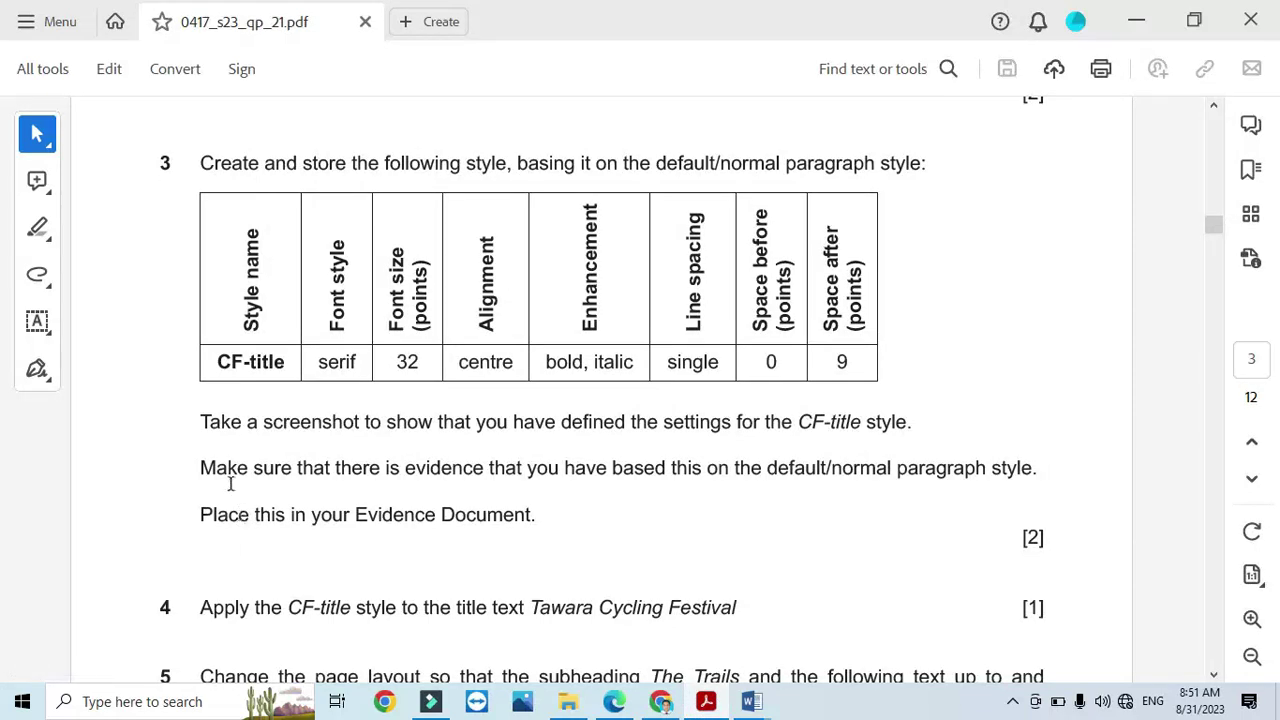
drag(198, 422, 912, 424)
click(707, 705)
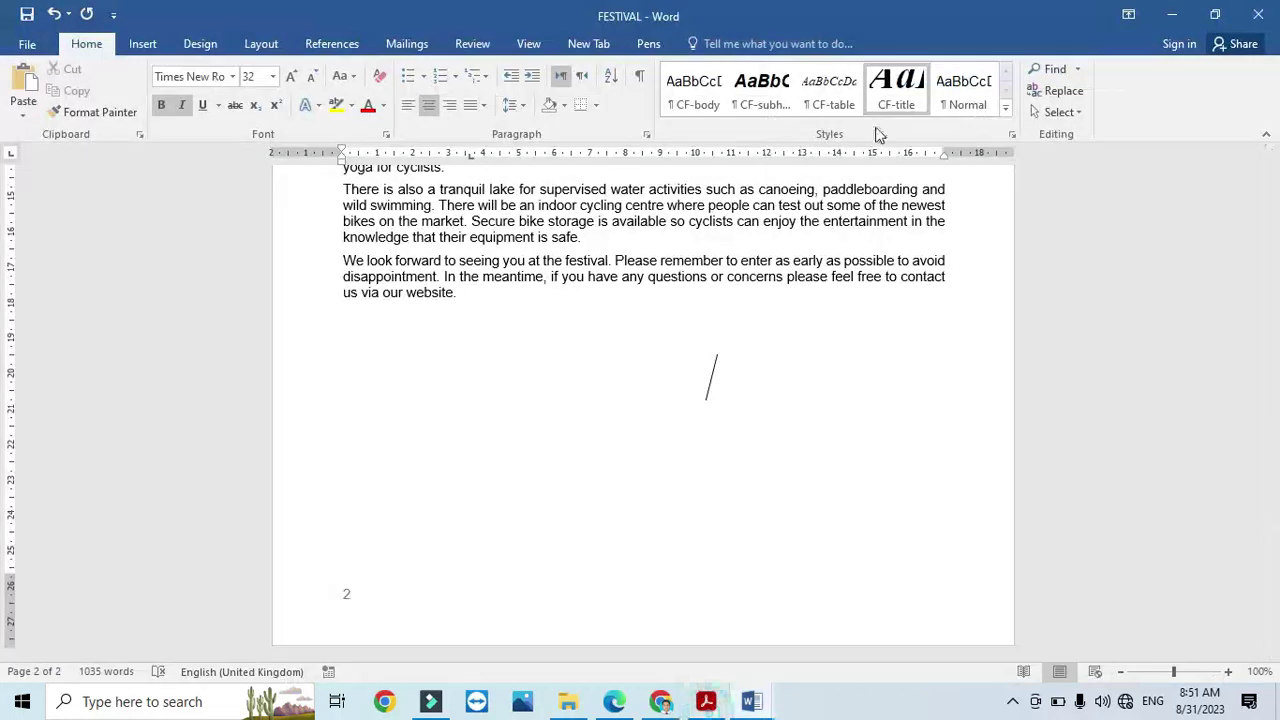
Step: Capture a screenshot of the CF-title style's Modify Style settings
right_click(894, 90)
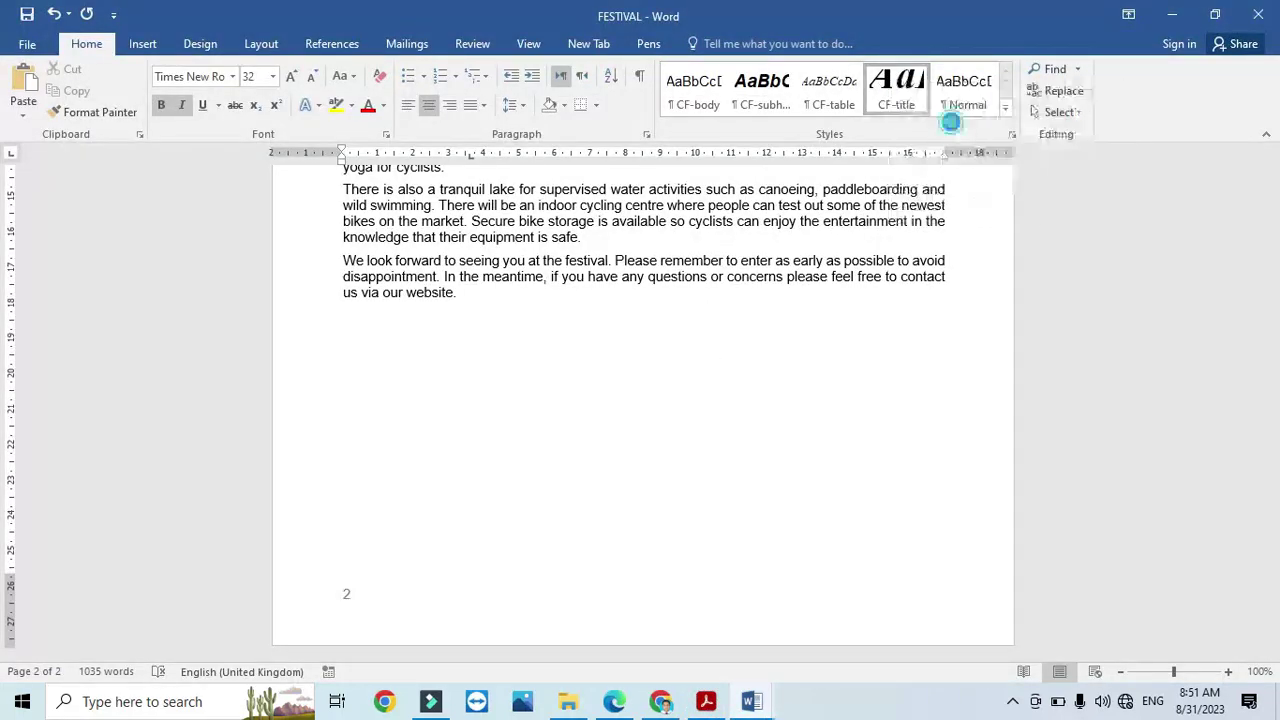
click(950, 119)
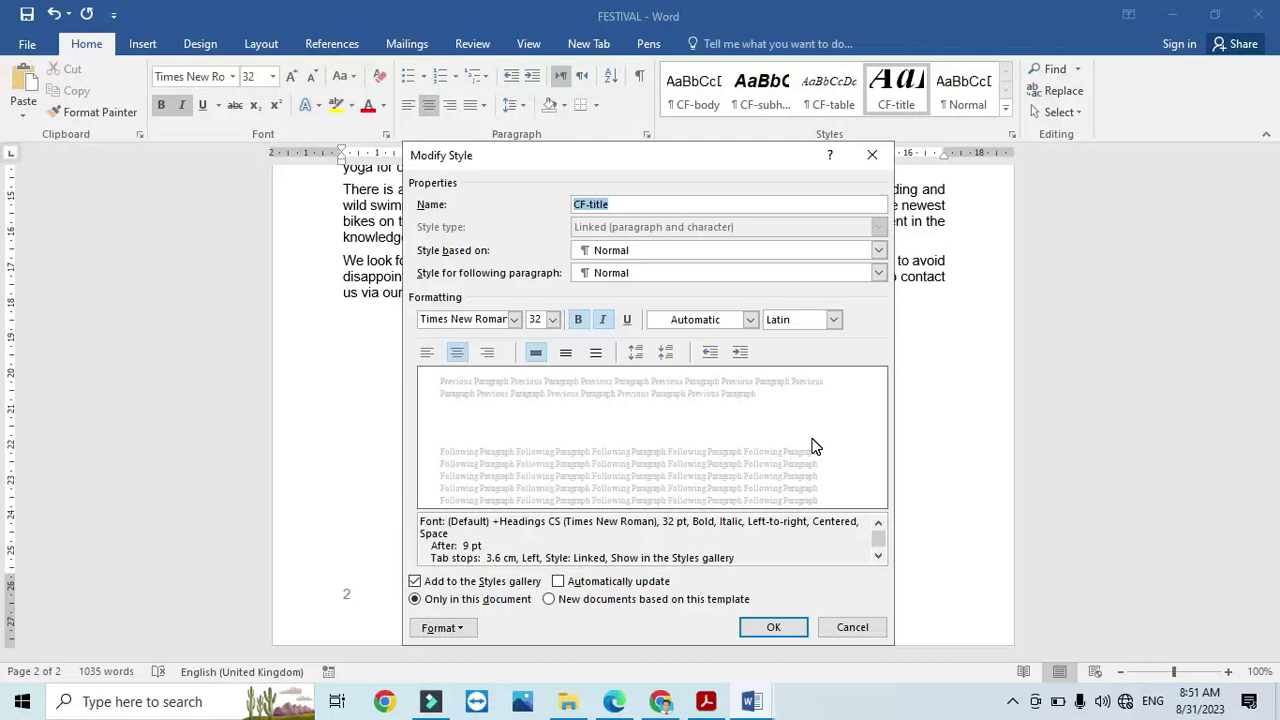
key(super+shift+s)
drag(400, 140, 893, 648)
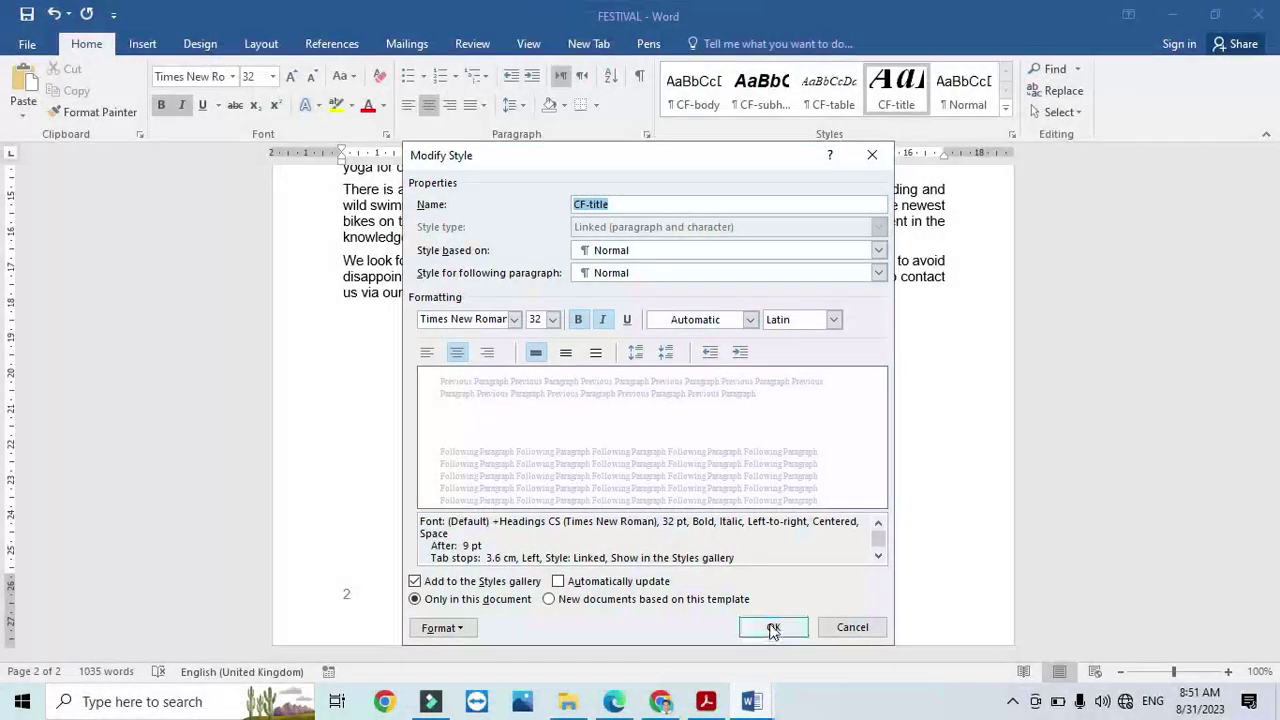
click(773, 627)
Step: Paste the style screenshot under Step 3 evidence in the evidence document
mouse_move(752, 701)
click(806, 630)
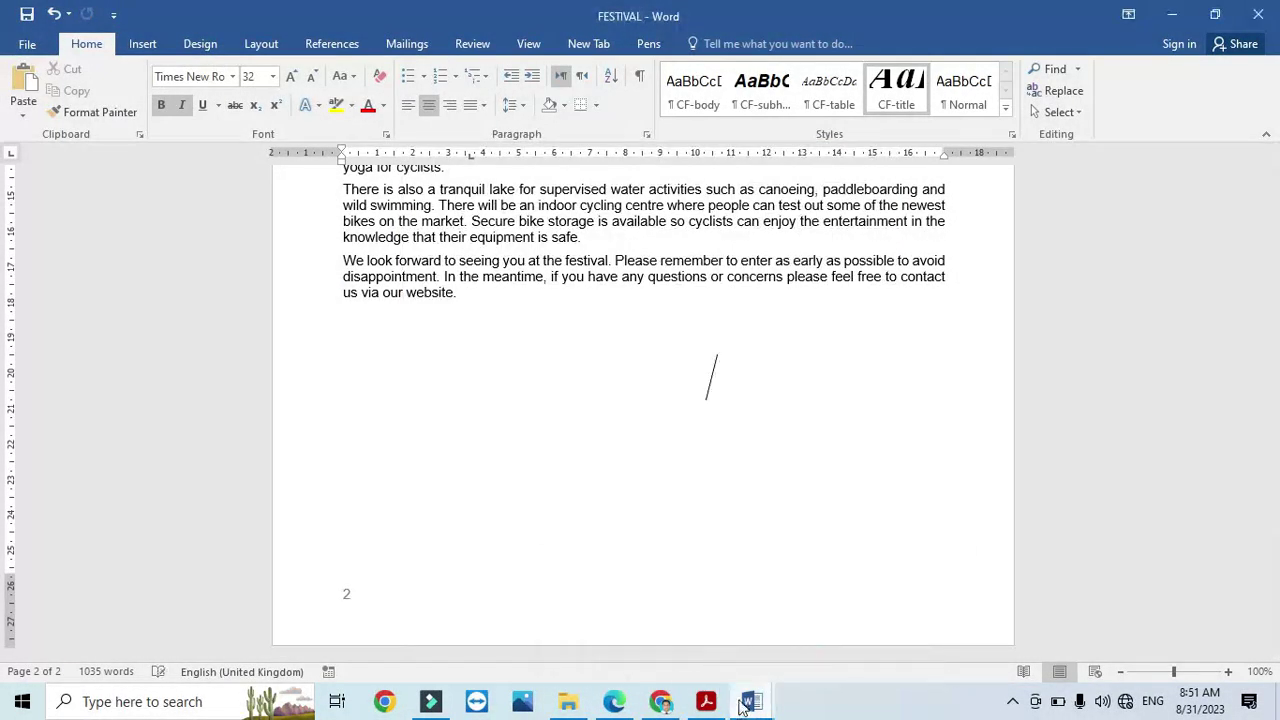
click(646, 611)
click(381, 381)
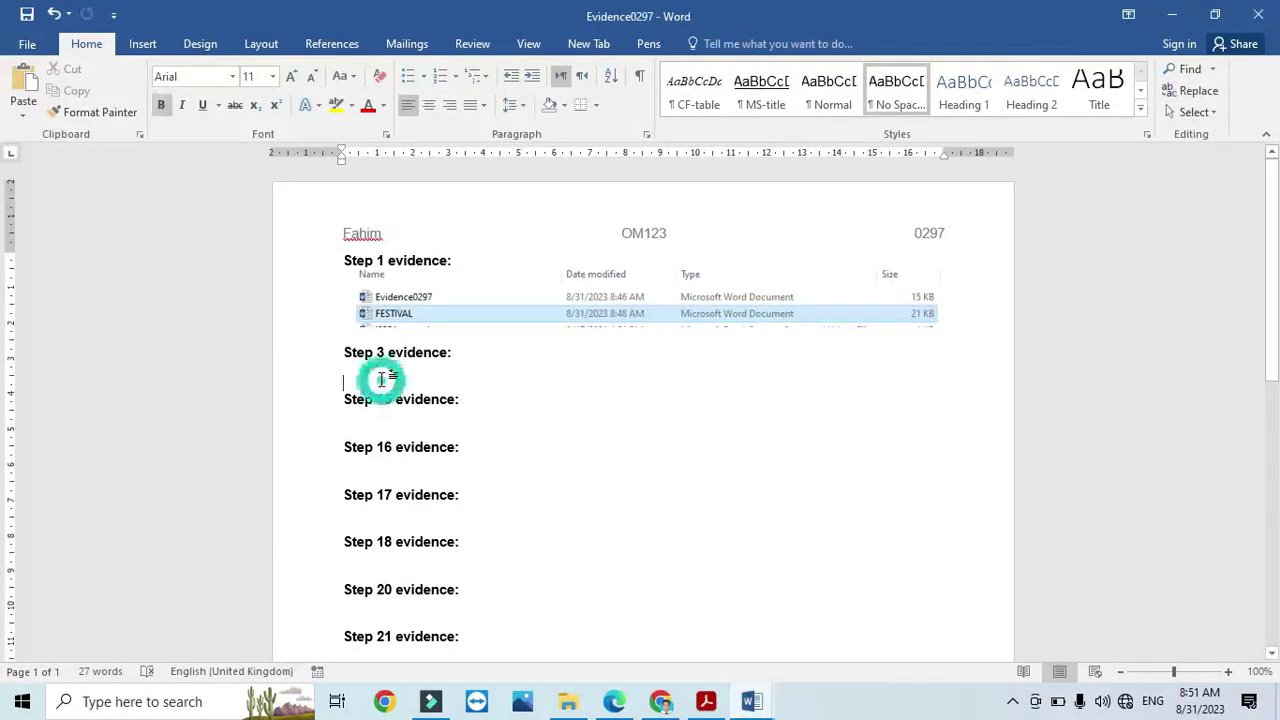
key(ctrl+v)
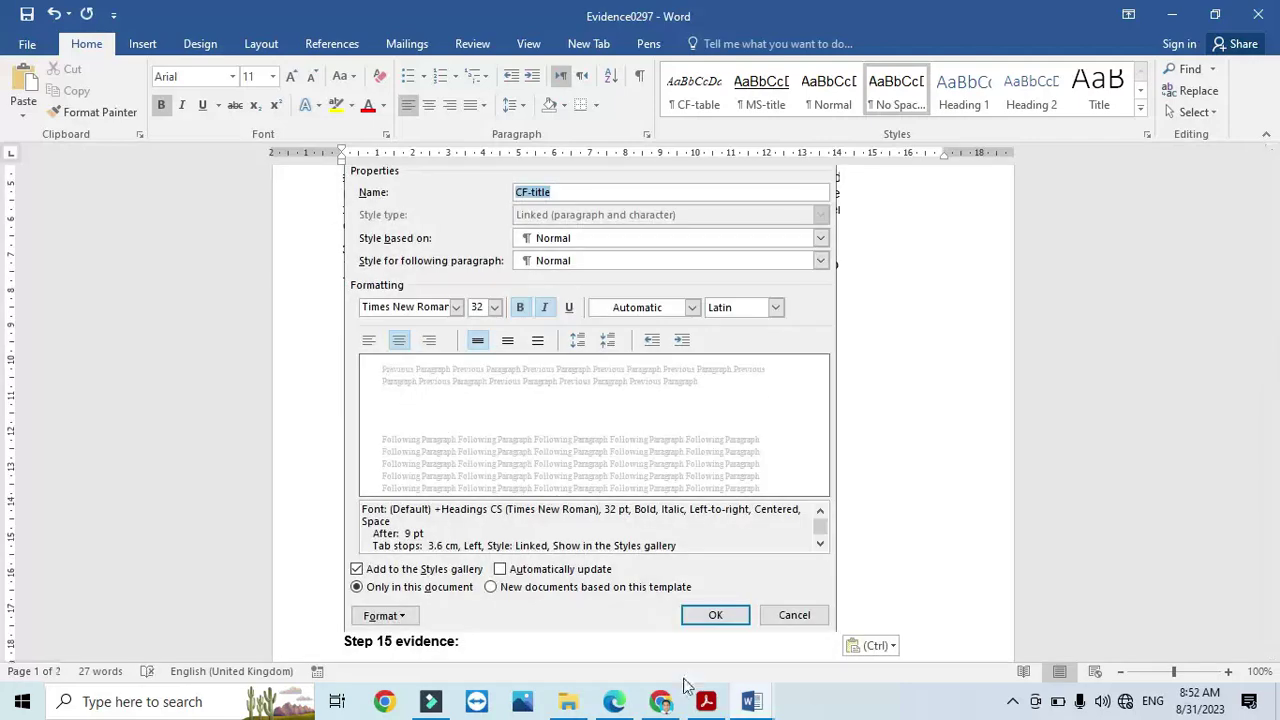
Step: Read the exam paper's remaining Step 3 notes and question 4's instruction
click(706, 701)
scroll(383, 463, down, 2)
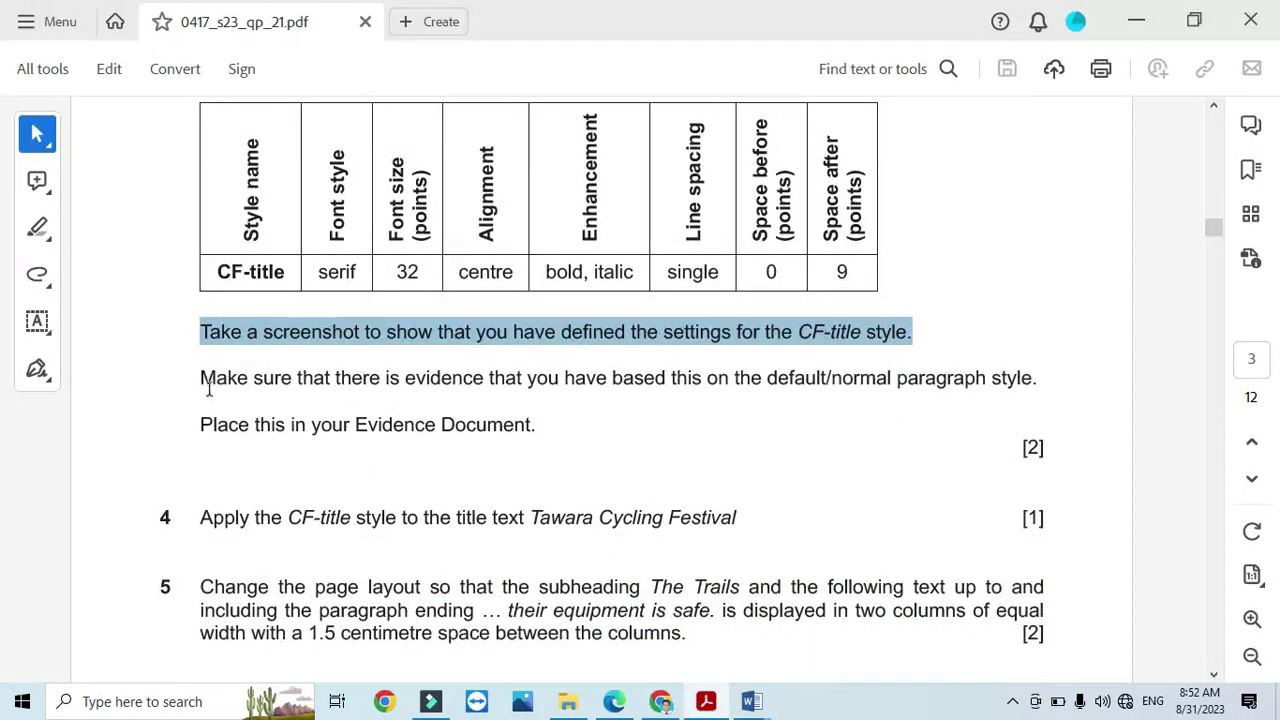
drag(196, 378, 1034, 388)
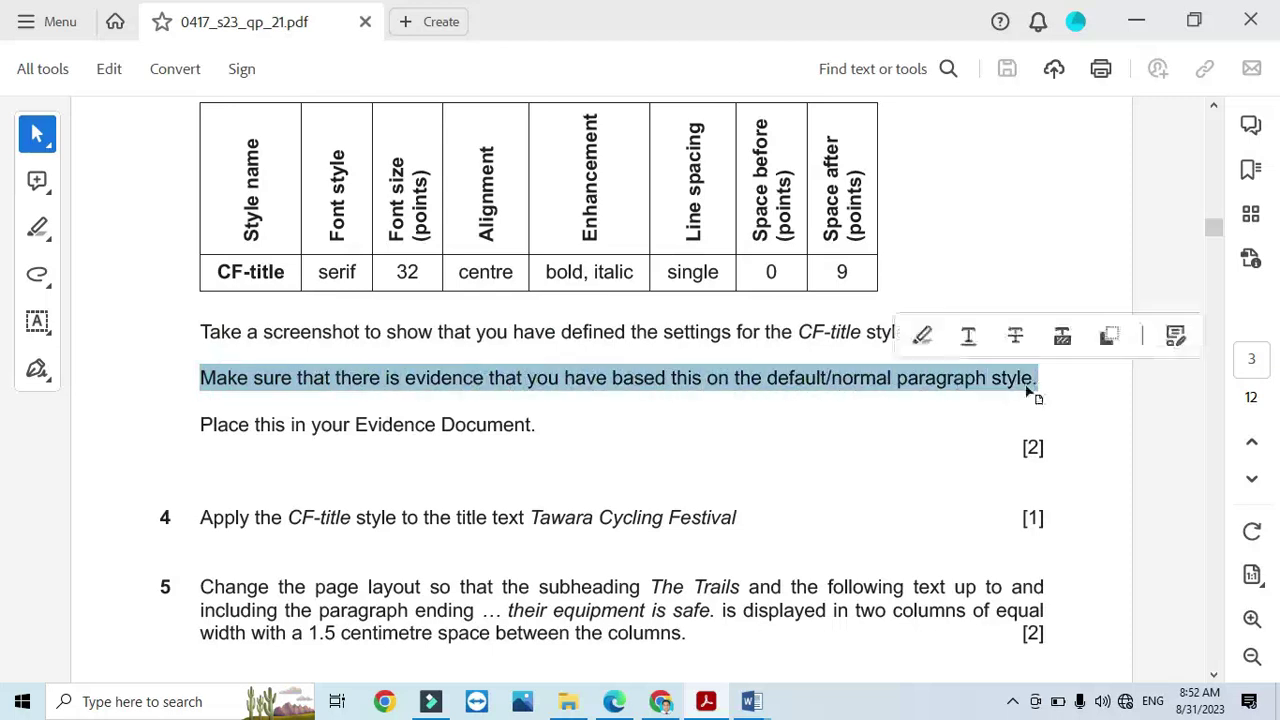
click(200, 424)
drag(199, 424, 363, 430)
drag(457, 432, 529, 424)
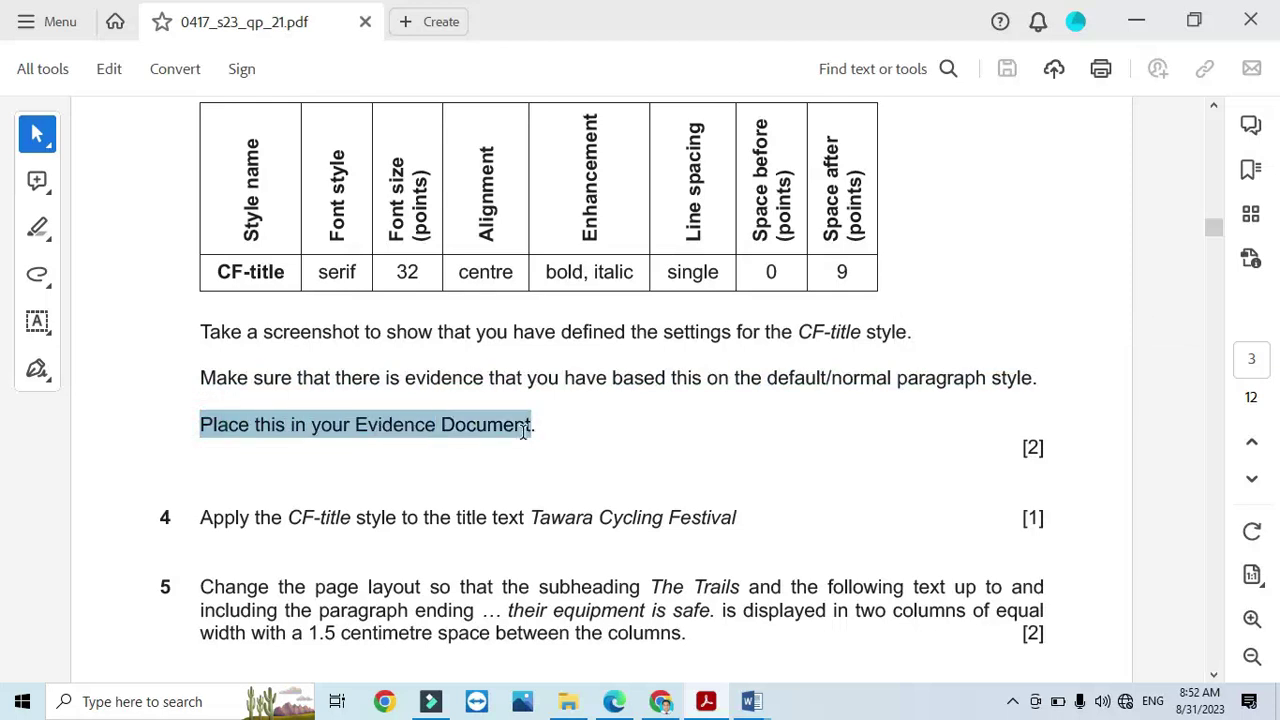
scroll(189, 382, down, 1)
drag(200, 383, 697, 400)
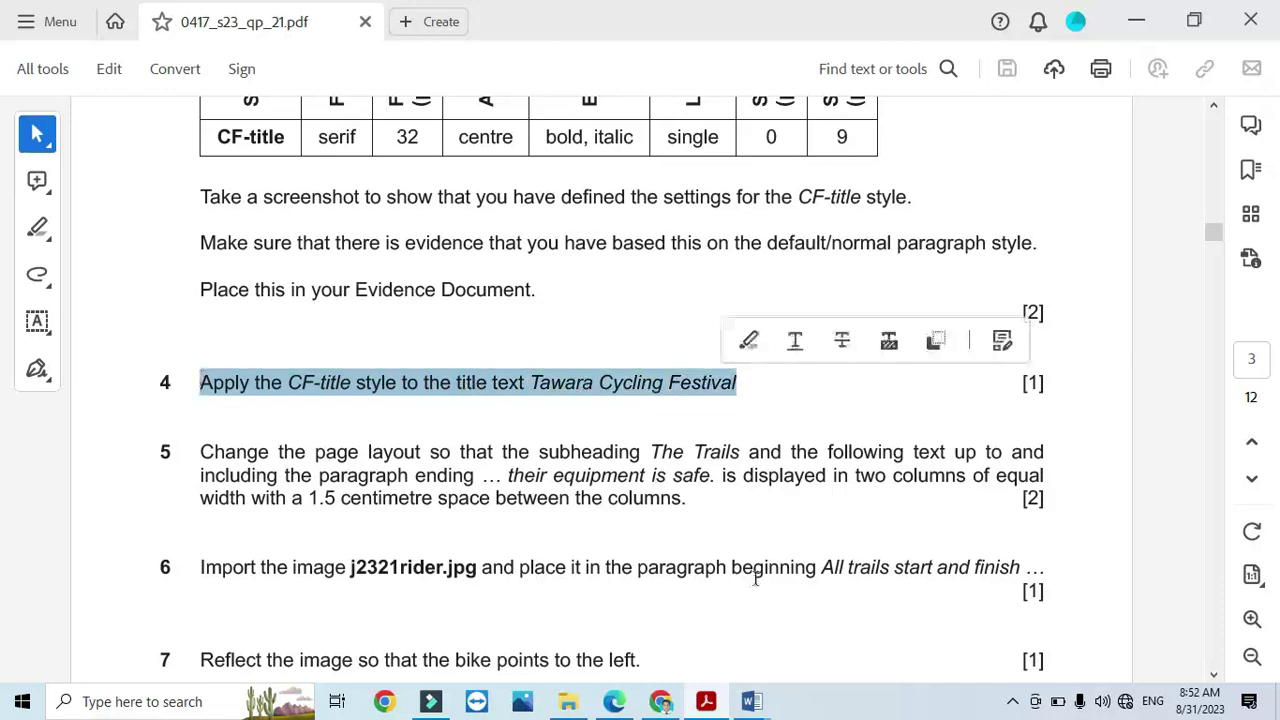
Step: Select the FESTIVAL title 'Tawara Cycling Festival' and apply the CF-title style
mouse_move(752, 701)
click(863, 639)
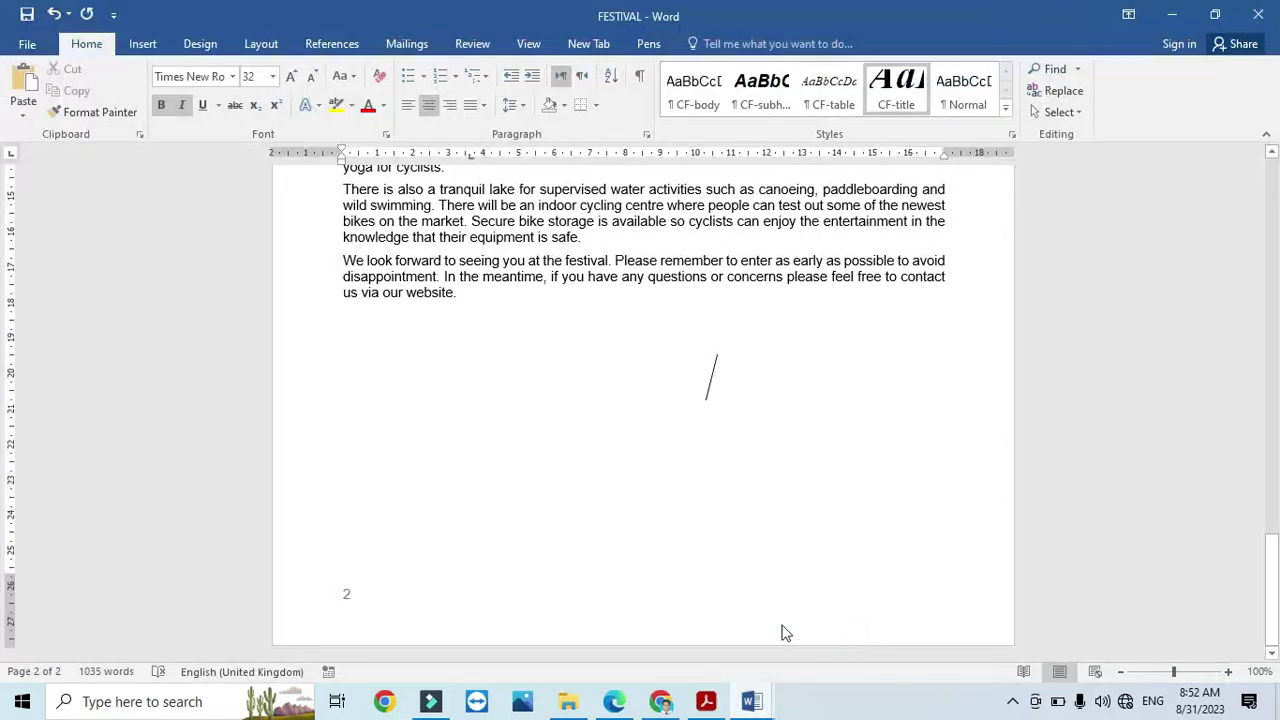
scroll(517, 551, up, 10)
scroll(517, 556, up, 10)
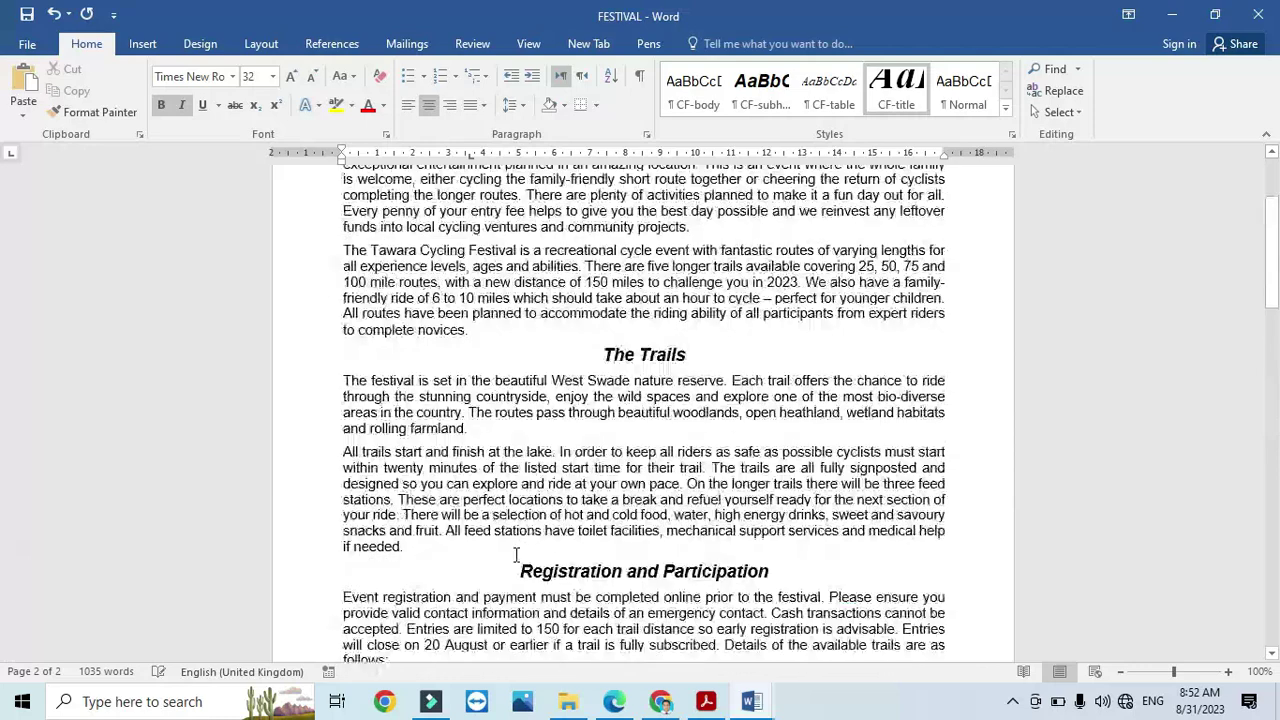
drag(492, 260, 345, 262)
click(900, 92)
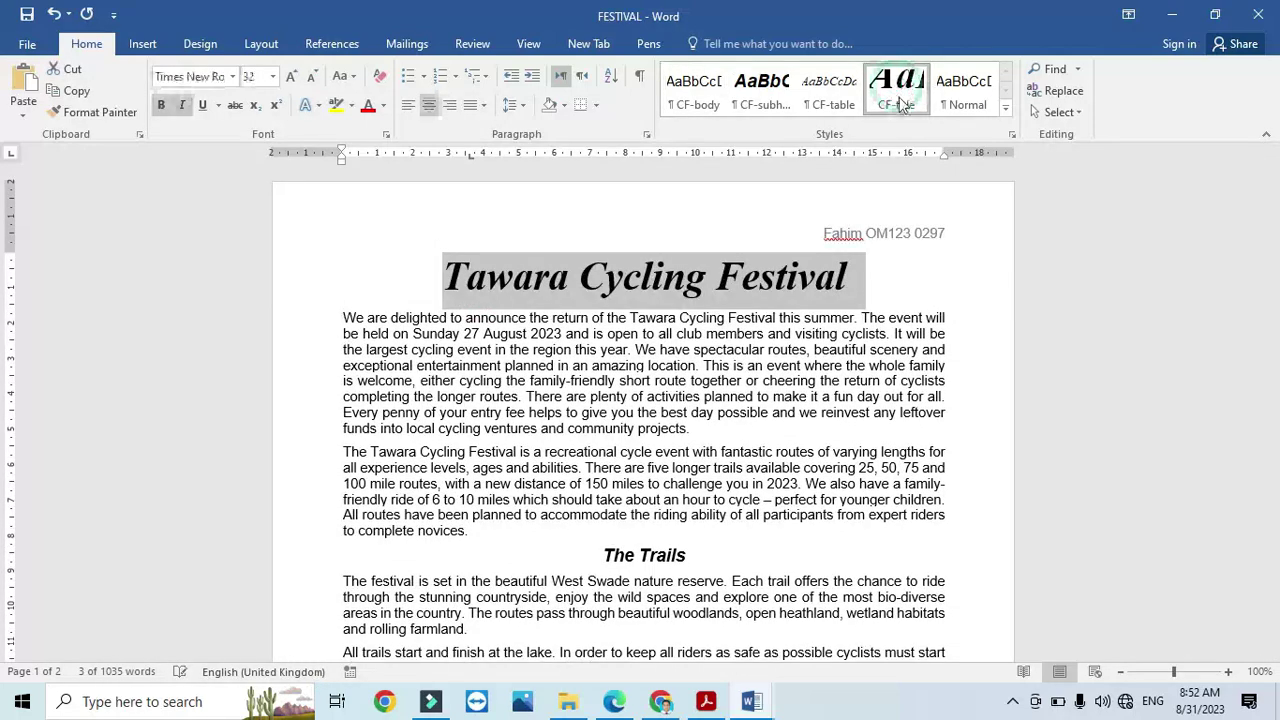
click(707, 705)
Step: Mark question 5's two-column, 1.5 cm gap instruction in the exam paper
scroll(415, 480, down, 1)
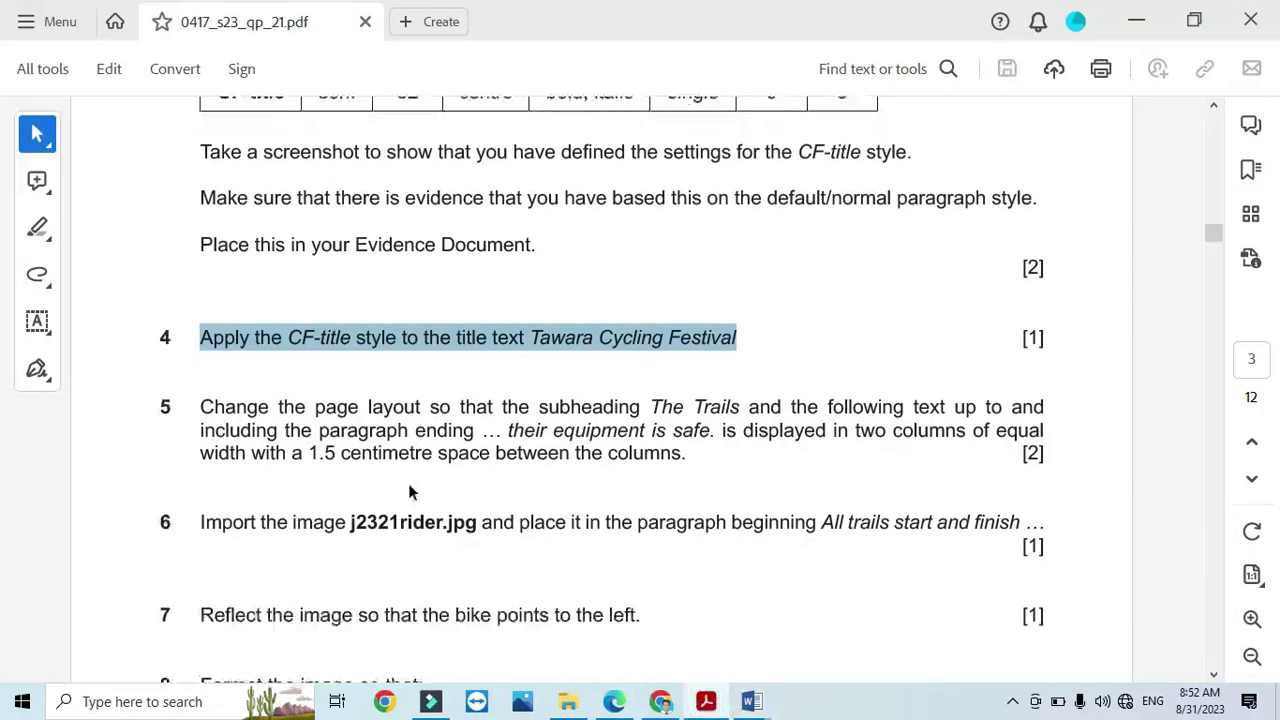
drag(200, 408, 682, 460)
Step: Set the text from The Trails to 'equipment is safe.' in two equal columns with 1.5 cm spacing
mouse_move(752, 701)
click(820, 617)
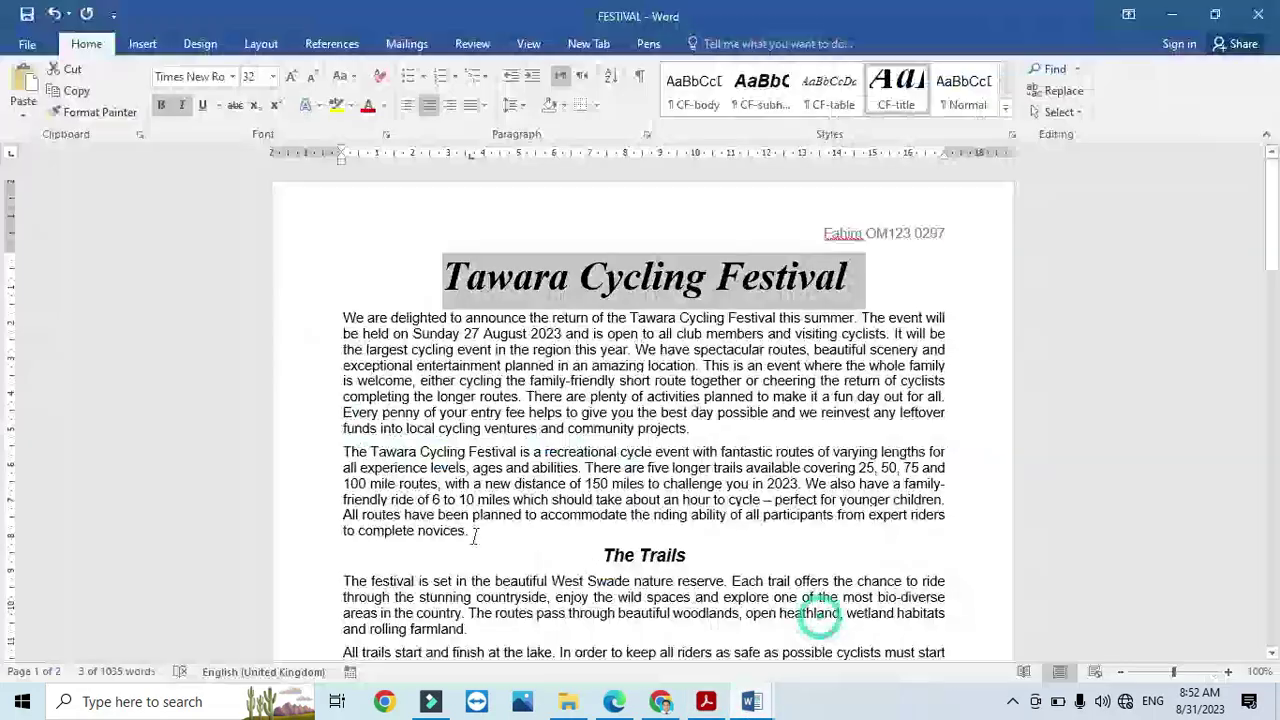
scroll(609, 427, down, 3)
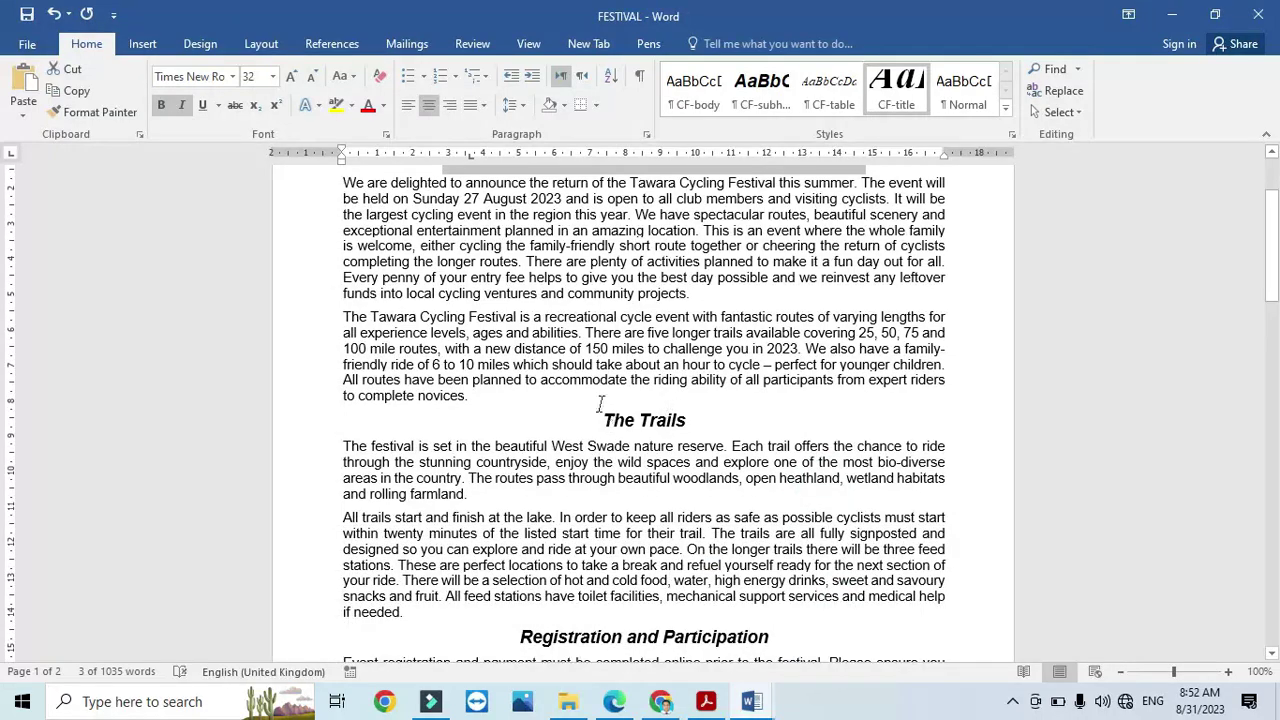
drag(603, 420, 590, 531)
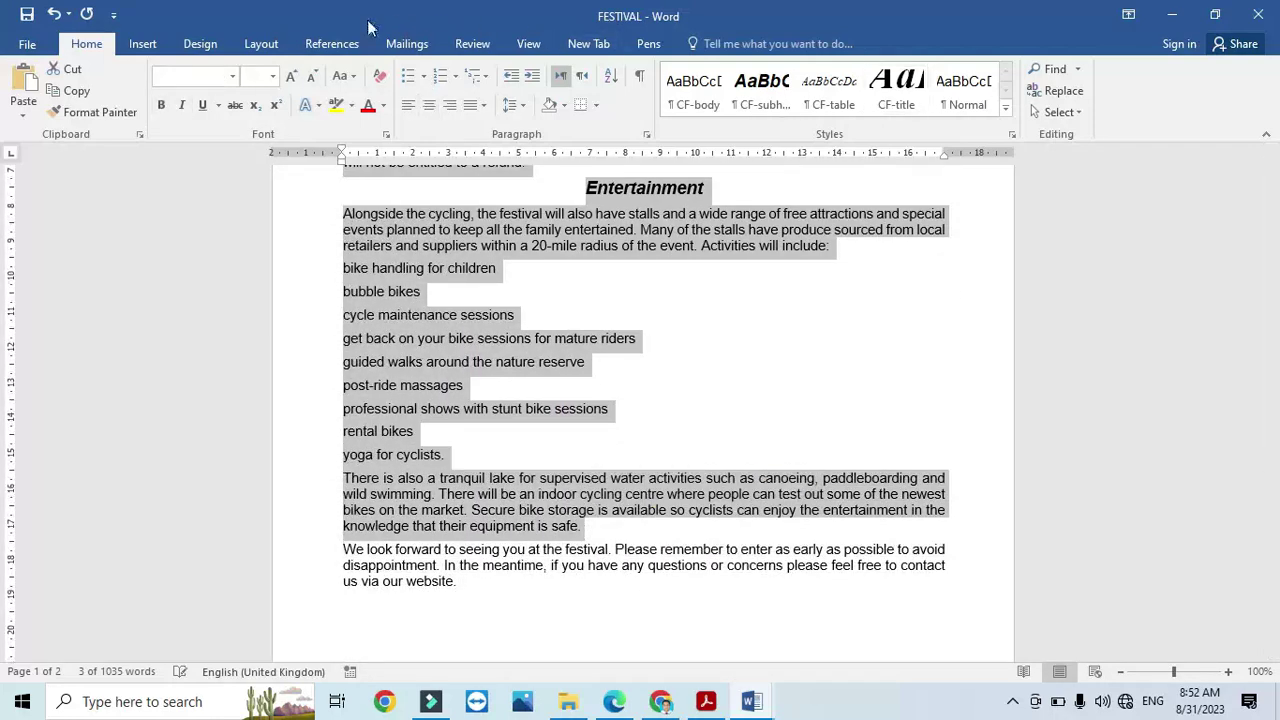
click(262, 44)
click(172, 100)
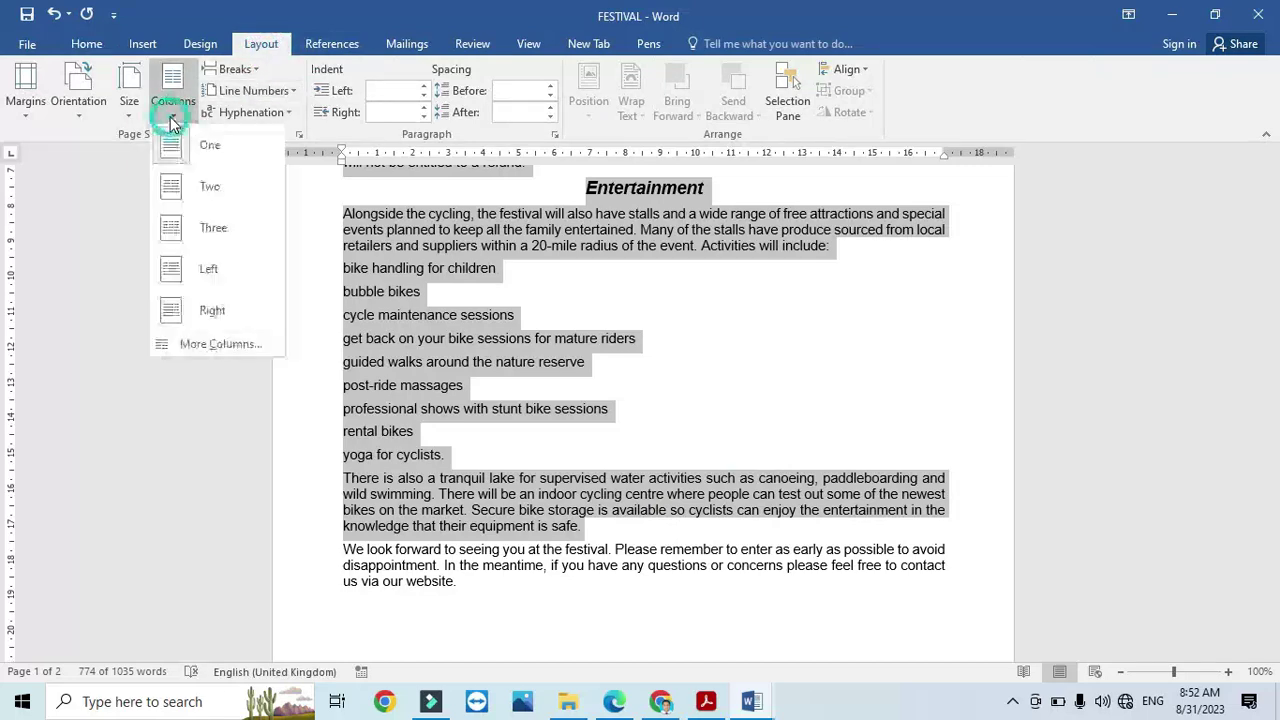
click(203, 344)
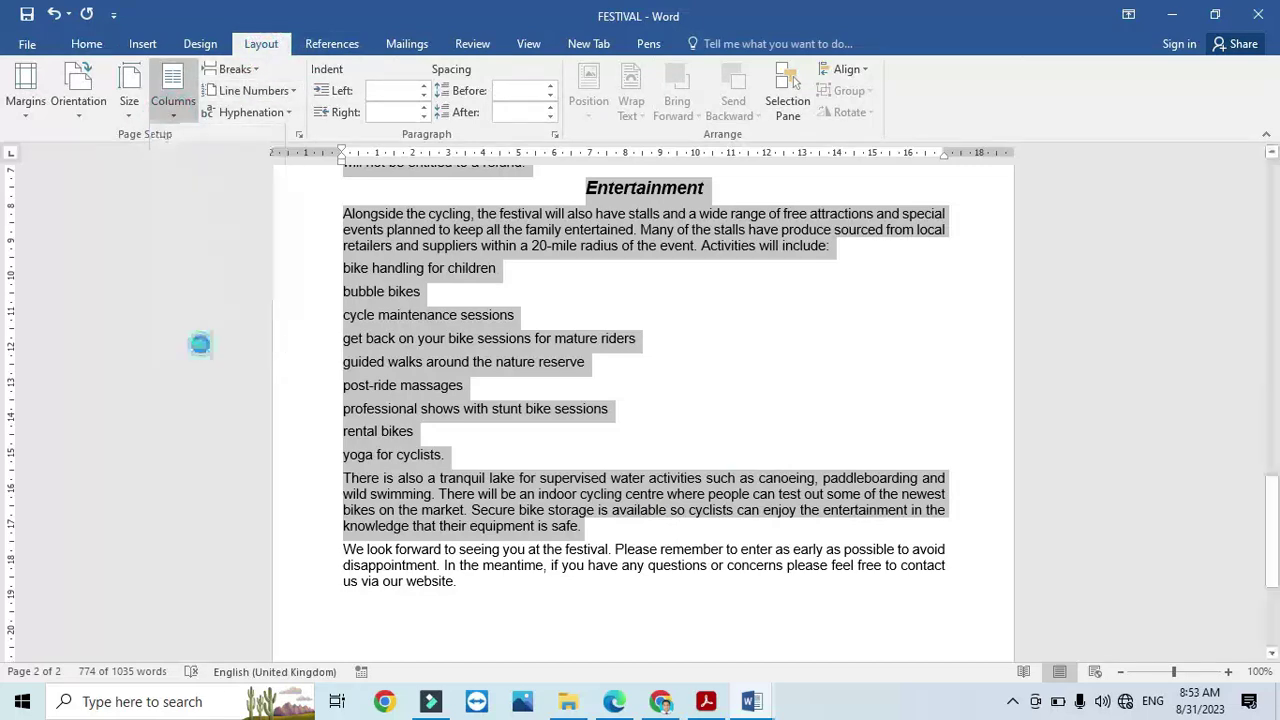
click(572, 231)
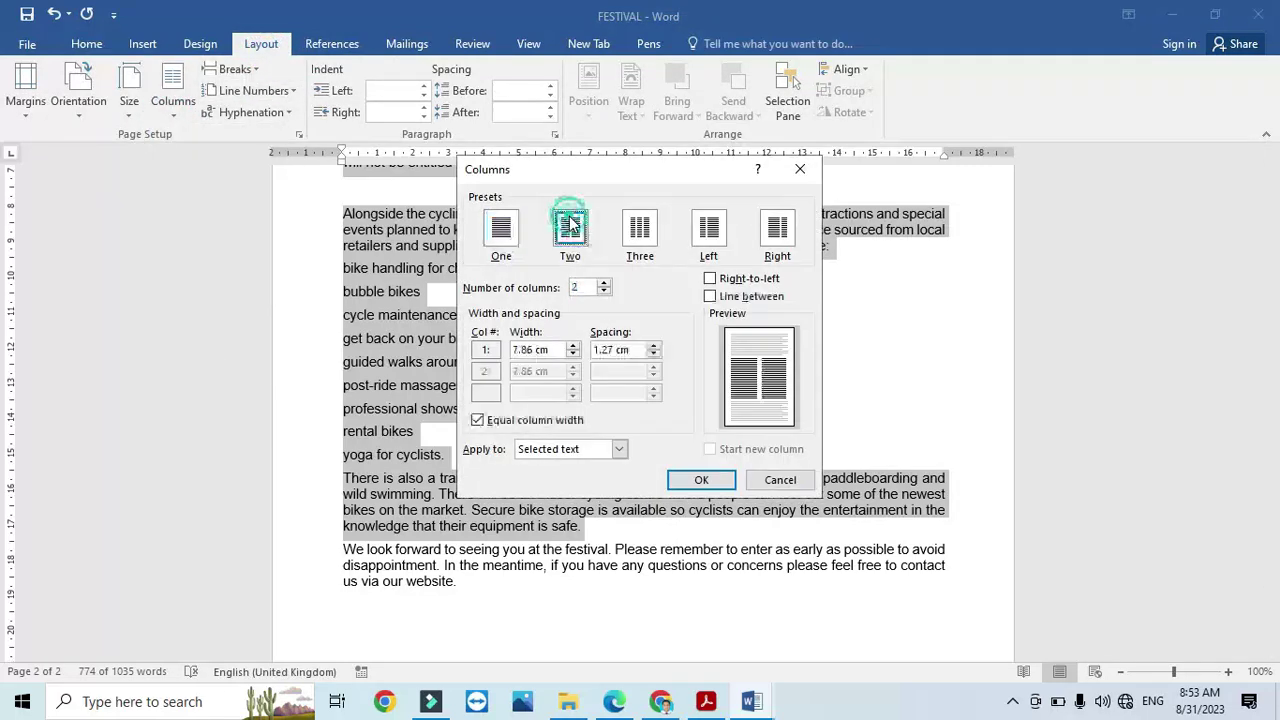
click(618, 349)
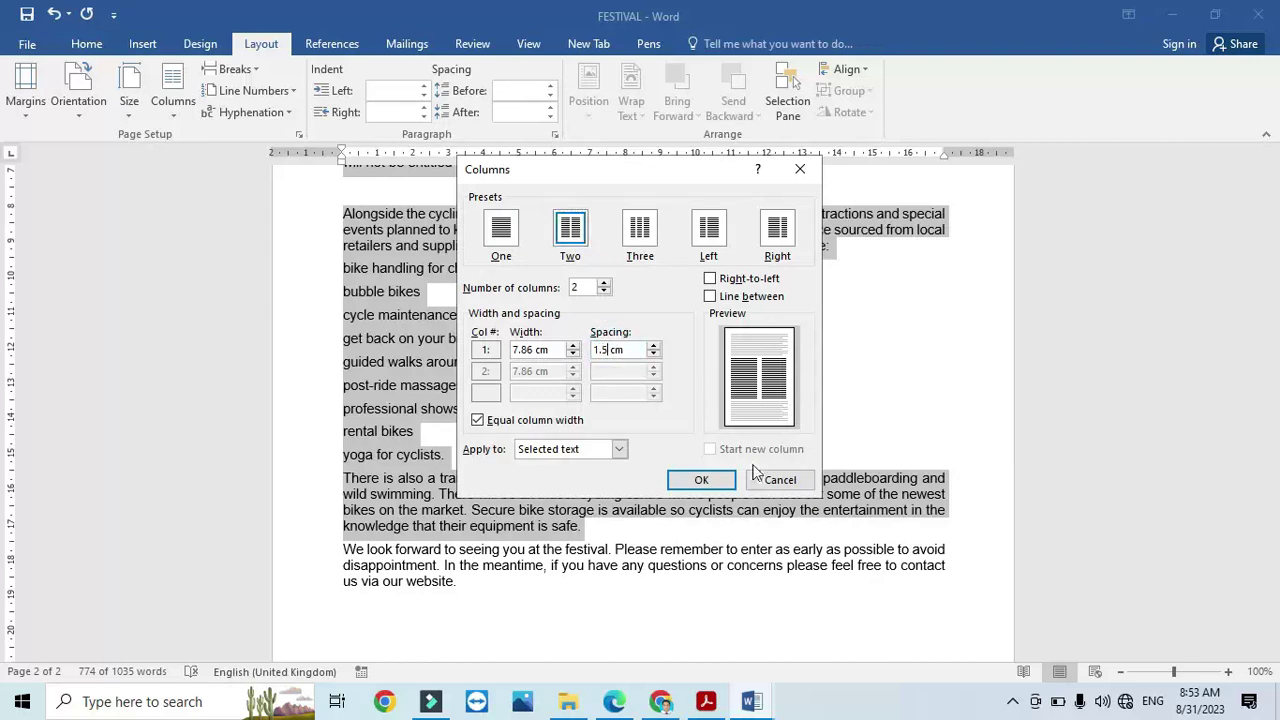
text(1.5)
click(703, 480)
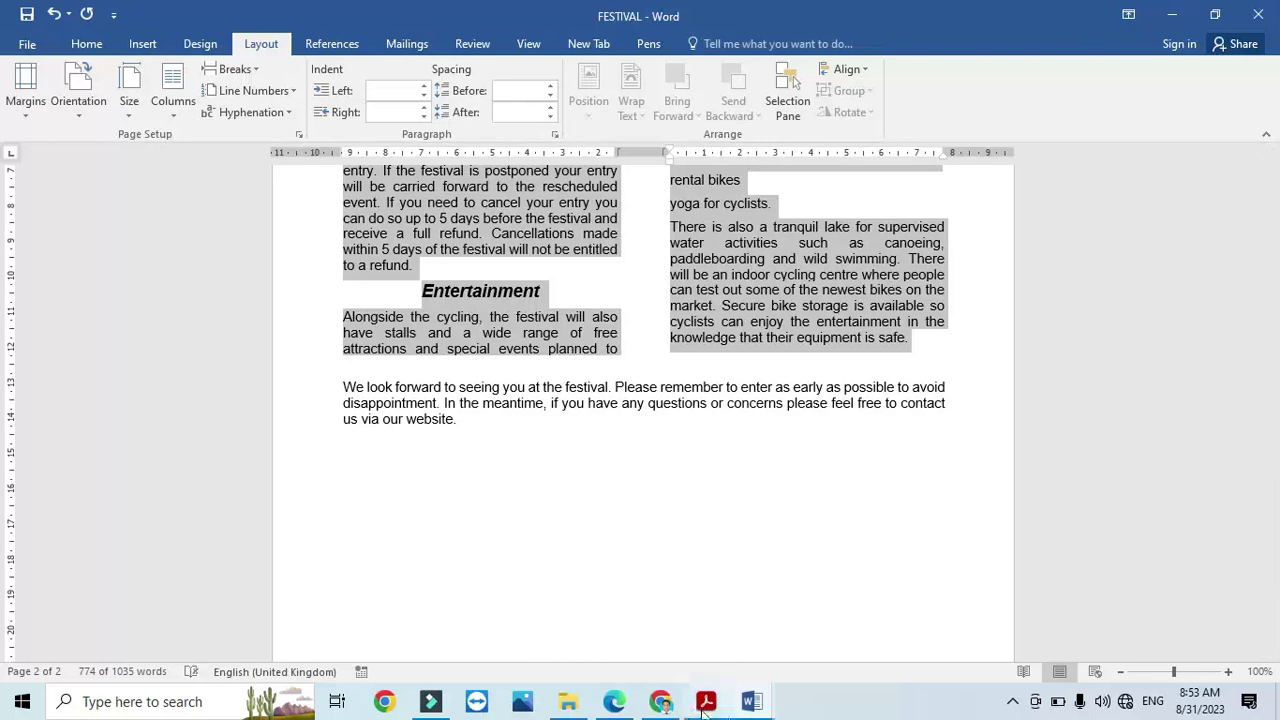
click(706, 701)
scroll(531, 480, down, 3)
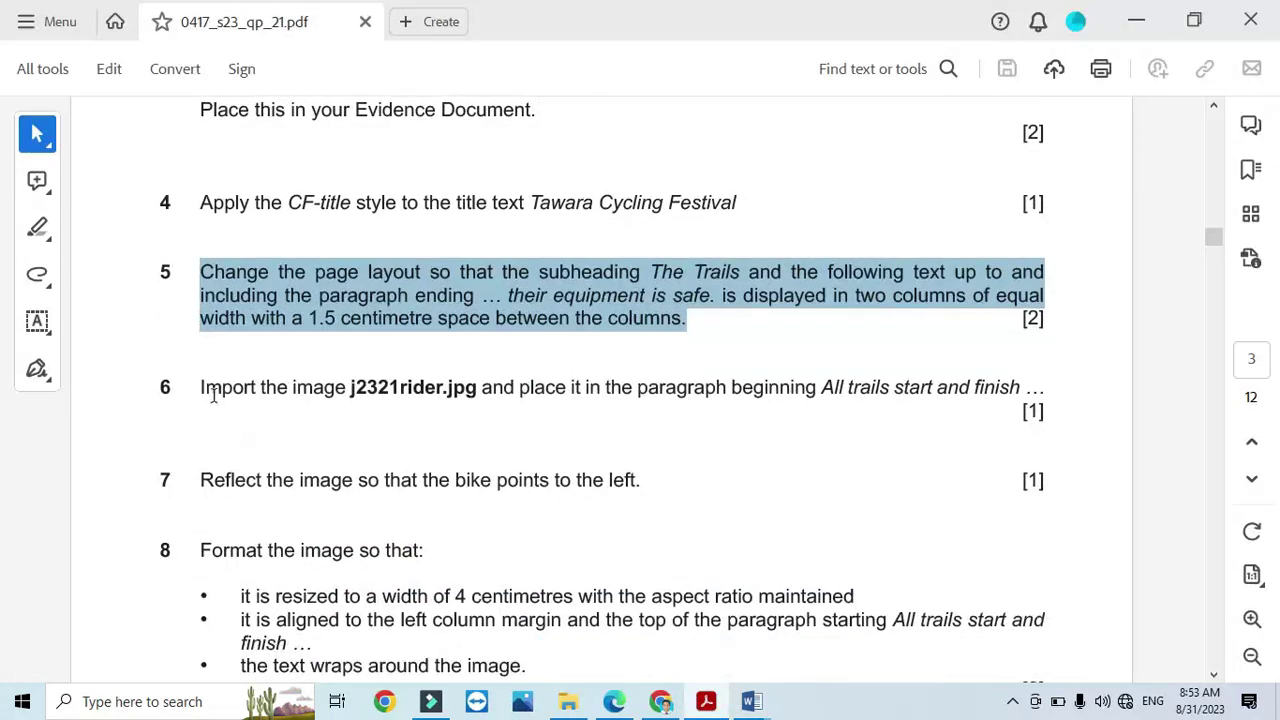
Step: Mark question 6's instruction to import j2321rider.jpg, then return to FESTIVAL
drag(199, 387, 348, 397)
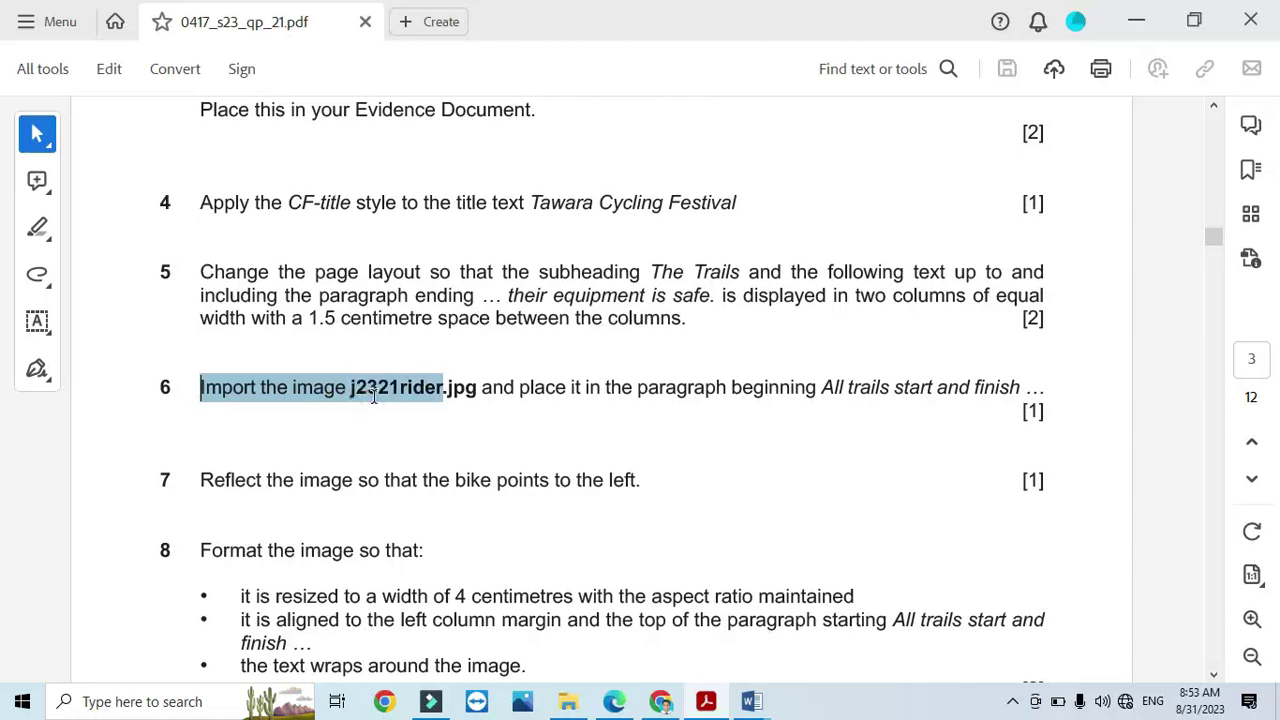
drag(432, 395, 995, 405)
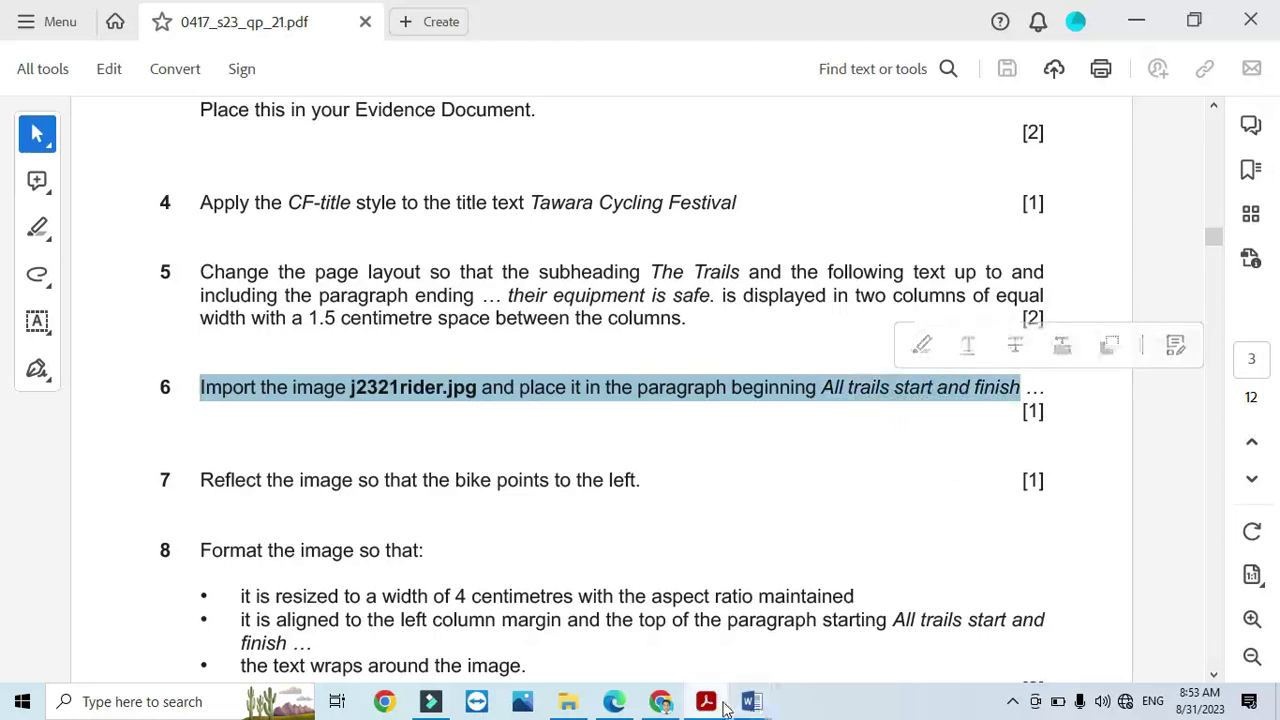
mouse_move(716, 706)
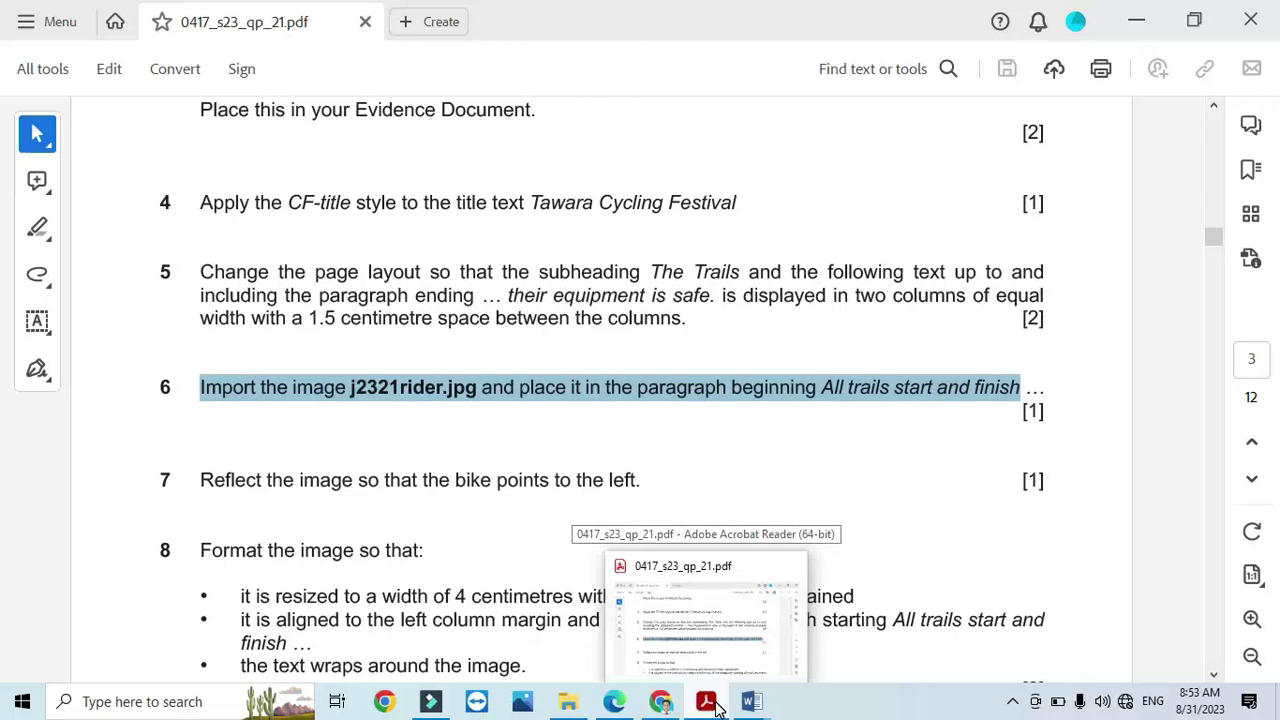
click(716, 706)
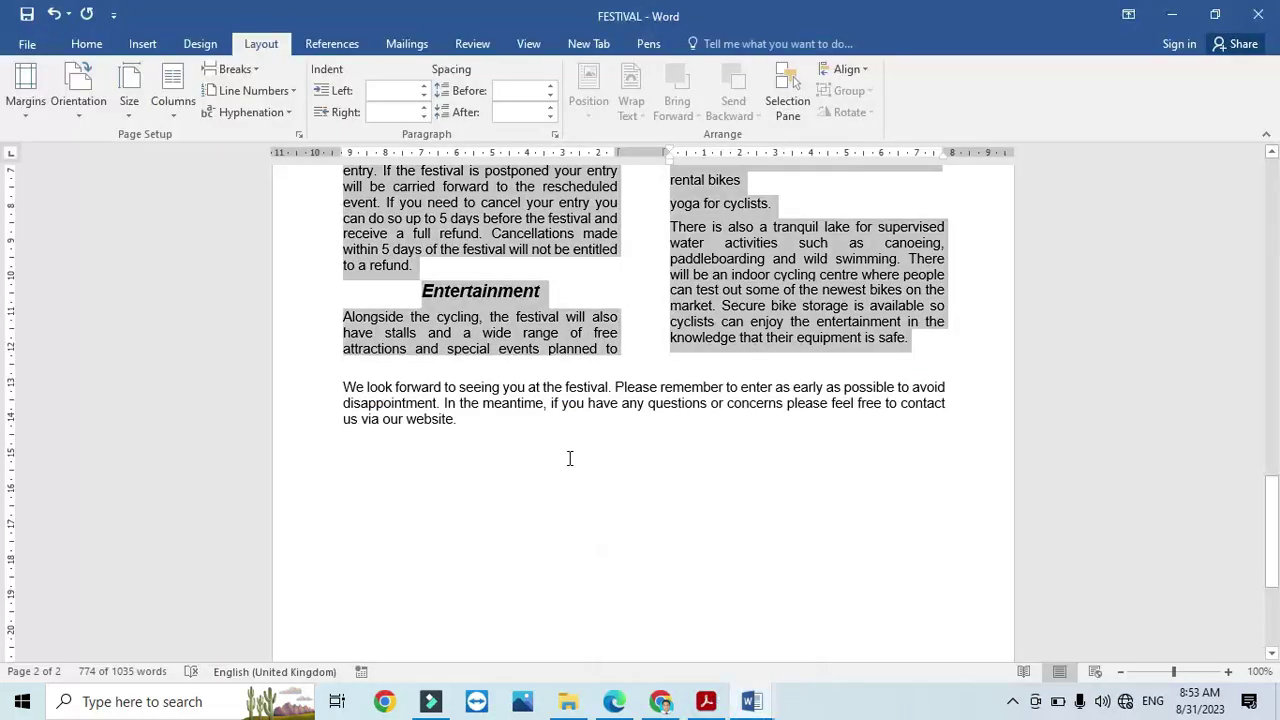
Step: Insert j2321rider from Desktop > 0417_21_June 2023 at the start of the All trails paragraph
scroll(569, 458, up, 8)
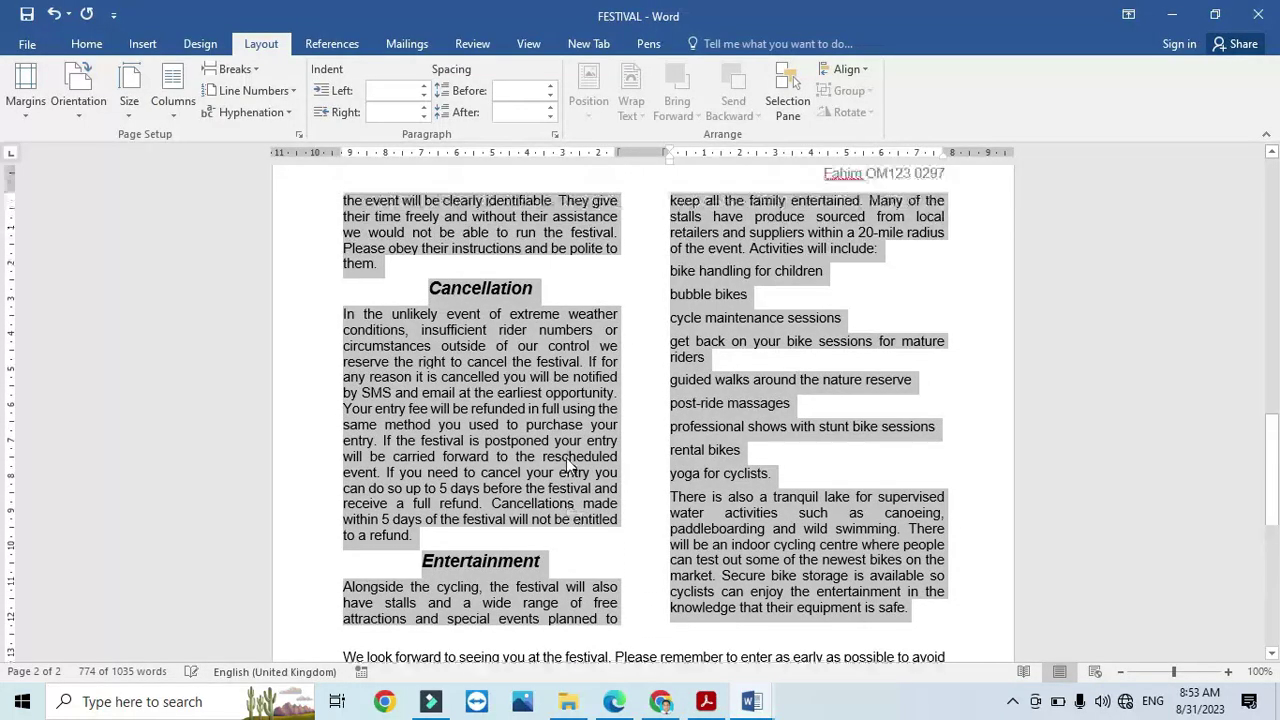
scroll(566, 465, up, 6)
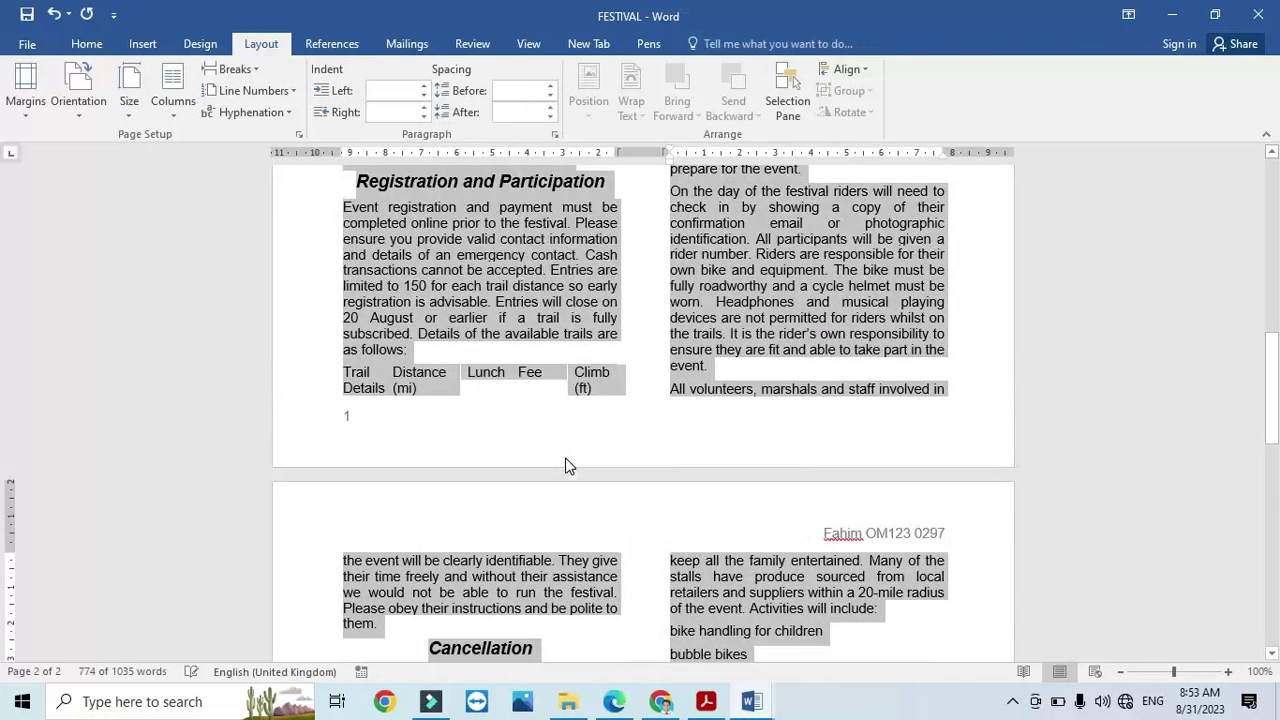
scroll(565, 466, up, 7)
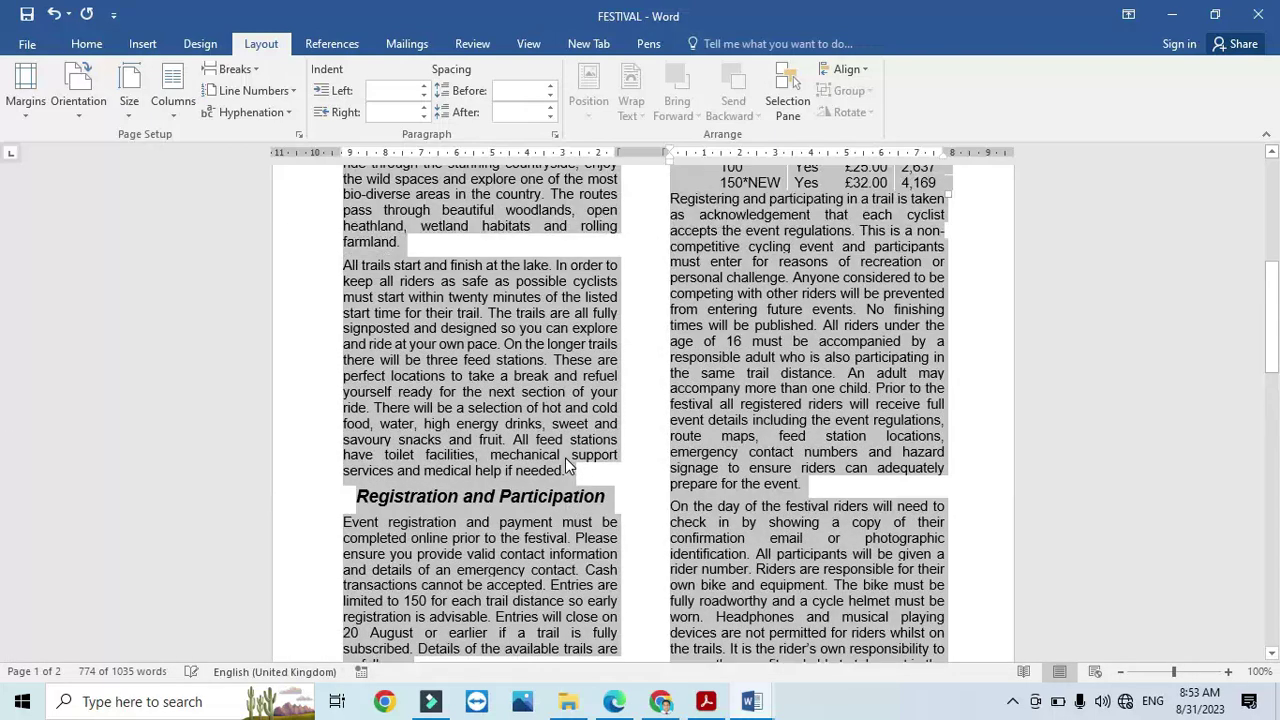
click(346, 268)
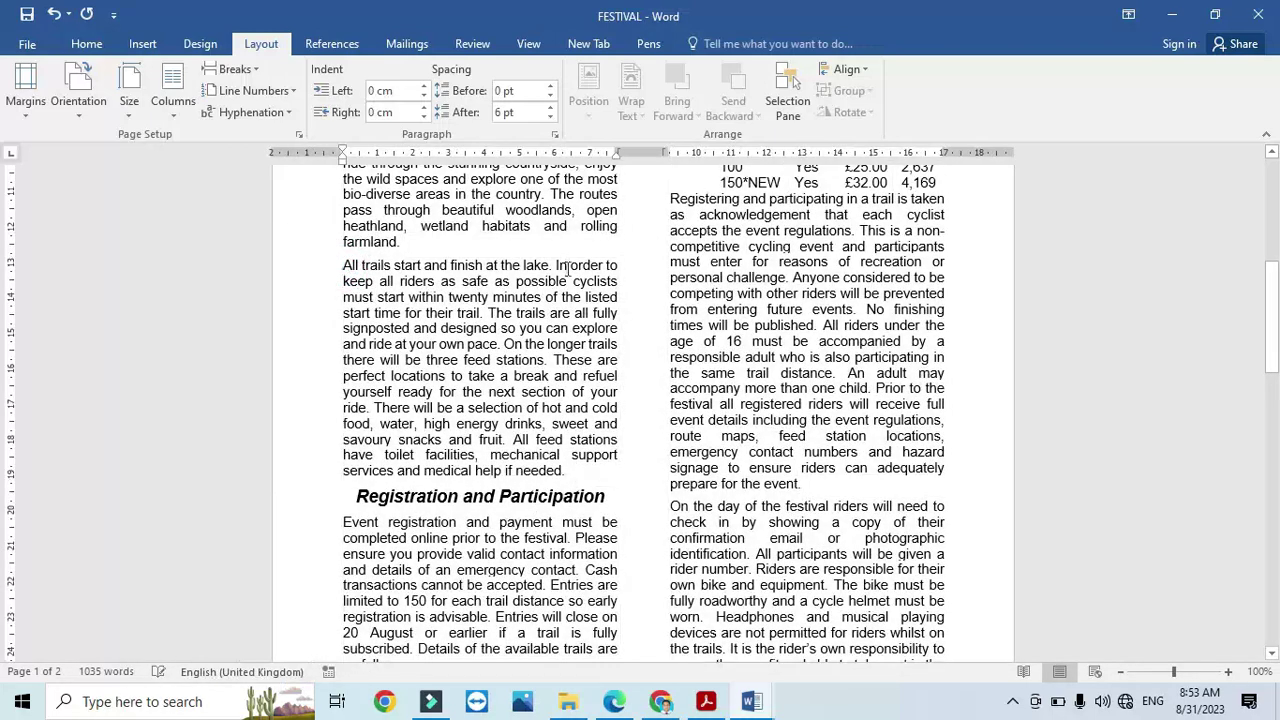
click(143, 44)
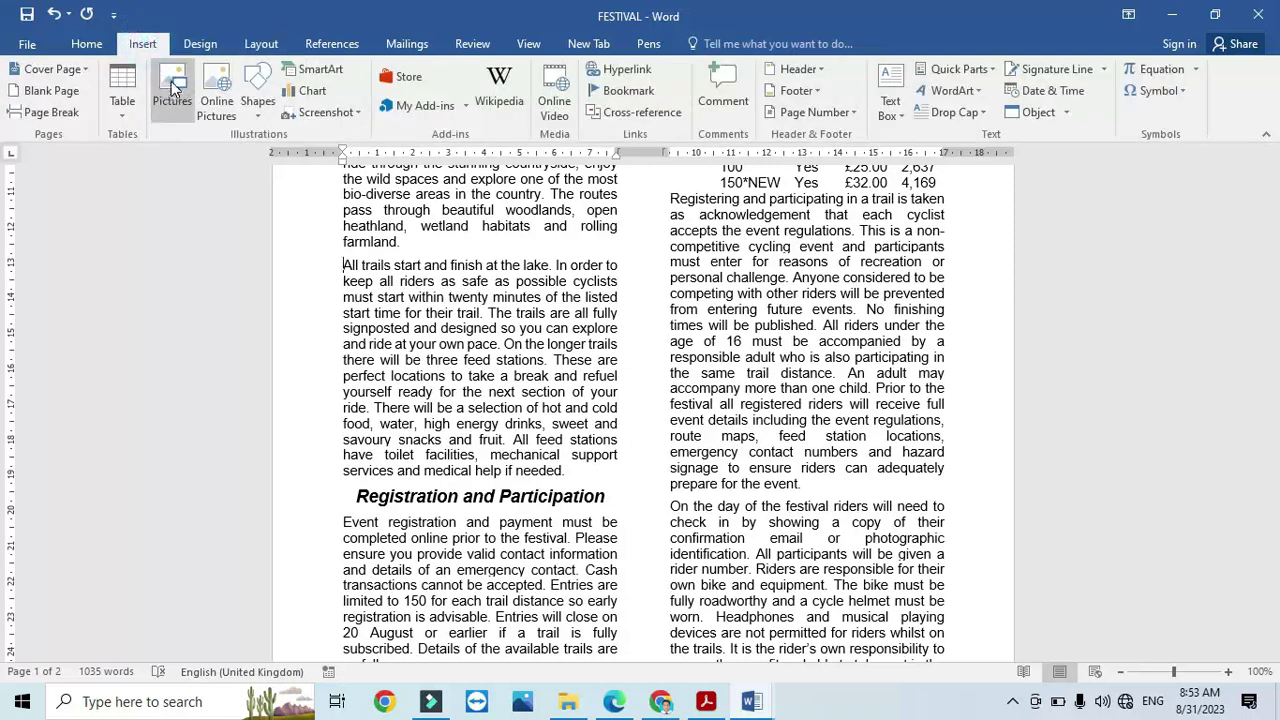
click(172, 88)
click(77, 161)
double_click(220, 132)
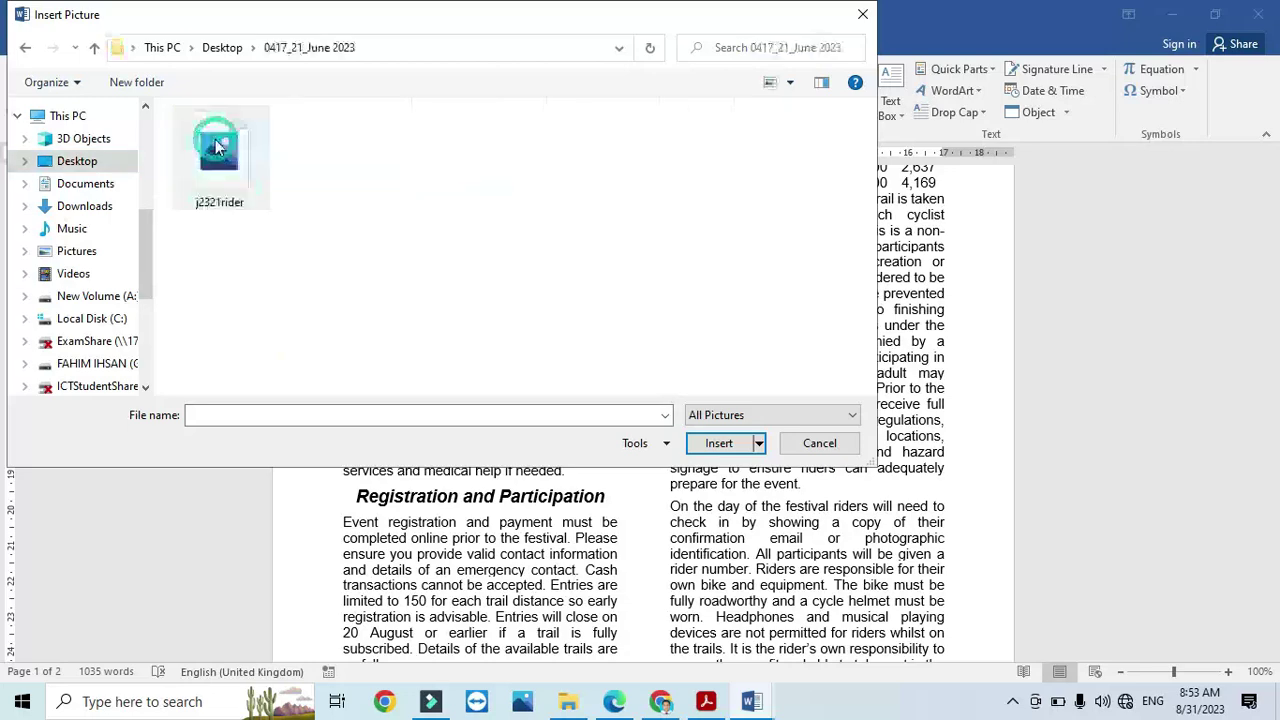
click(220, 146)
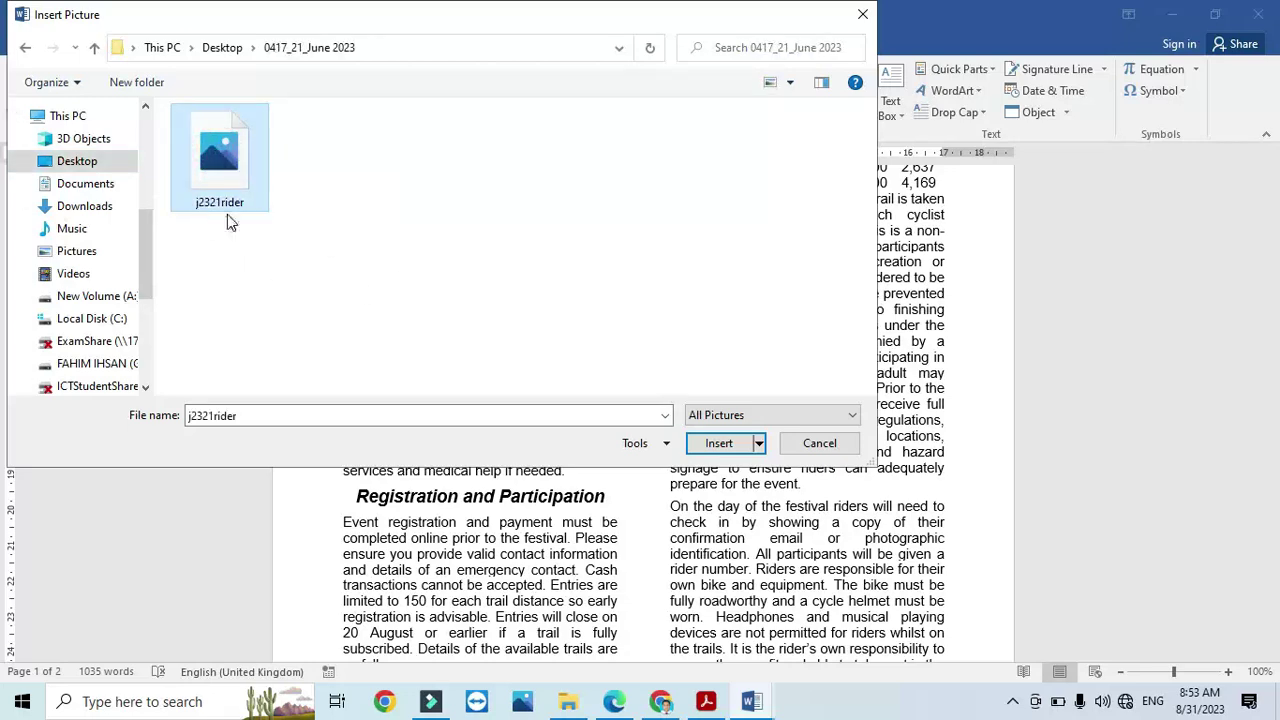
click(721, 443)
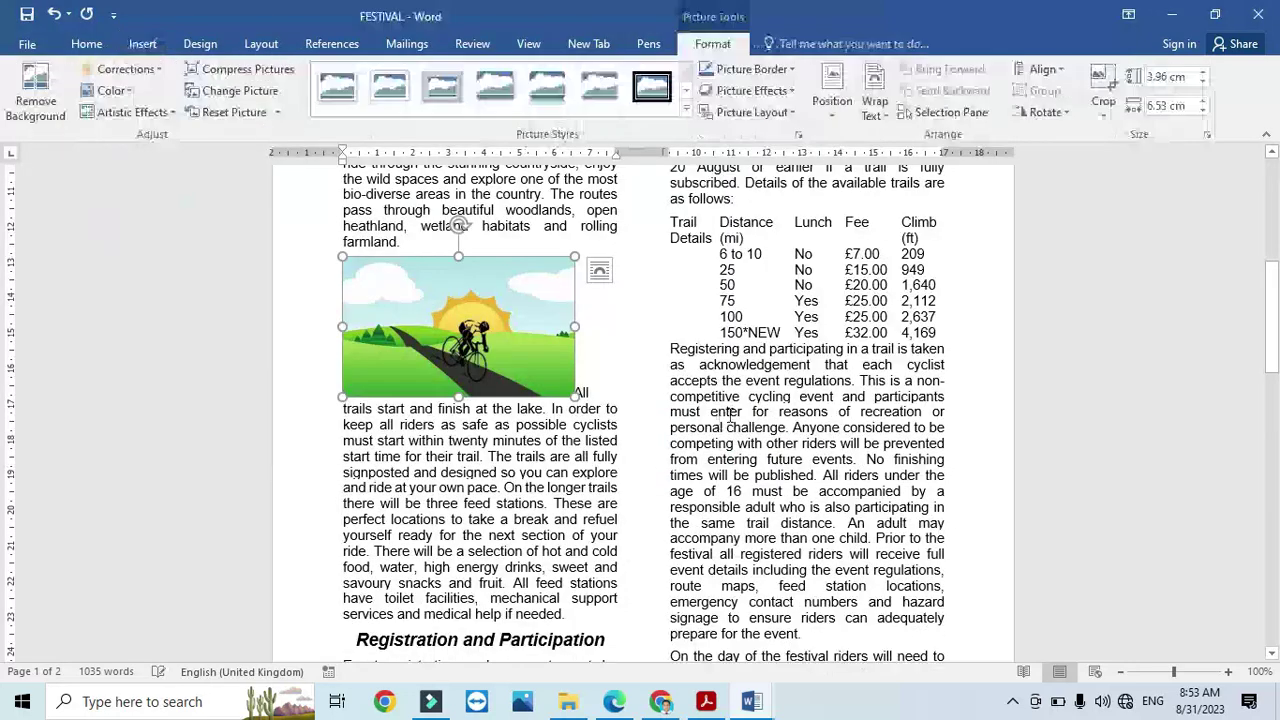
Step: Read question 7's instruction to reflect the image in the exam paper
click(706, 701)
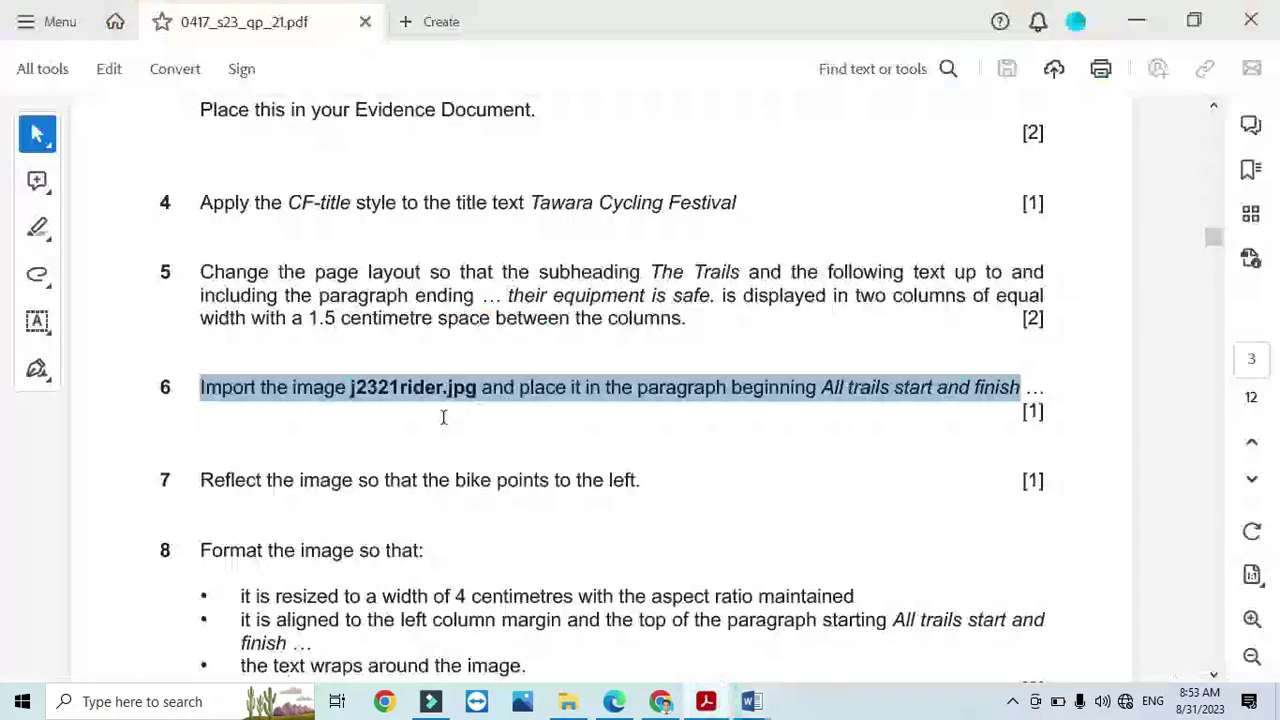
drag(250, 485, 640, 488)
click(700, 694)
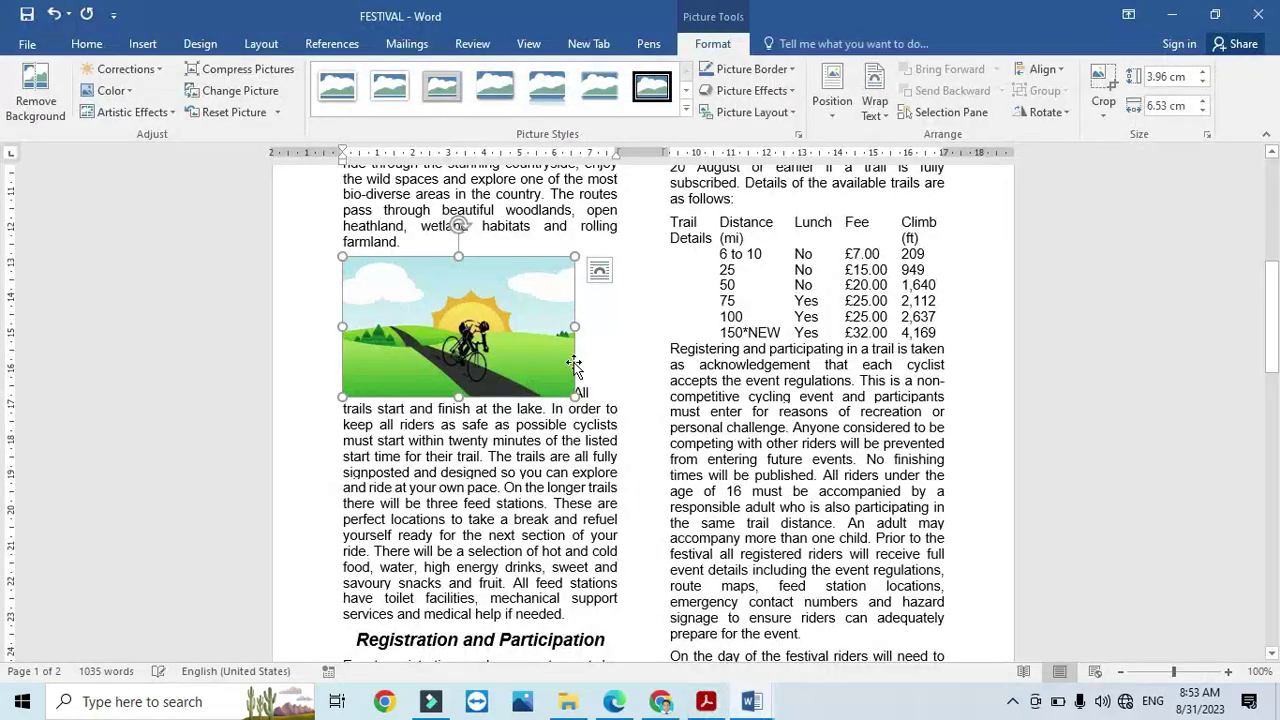
Step: Set the cyclist picture's 3-D X rotation to 180° in Format Picture
right_click(537, 310)
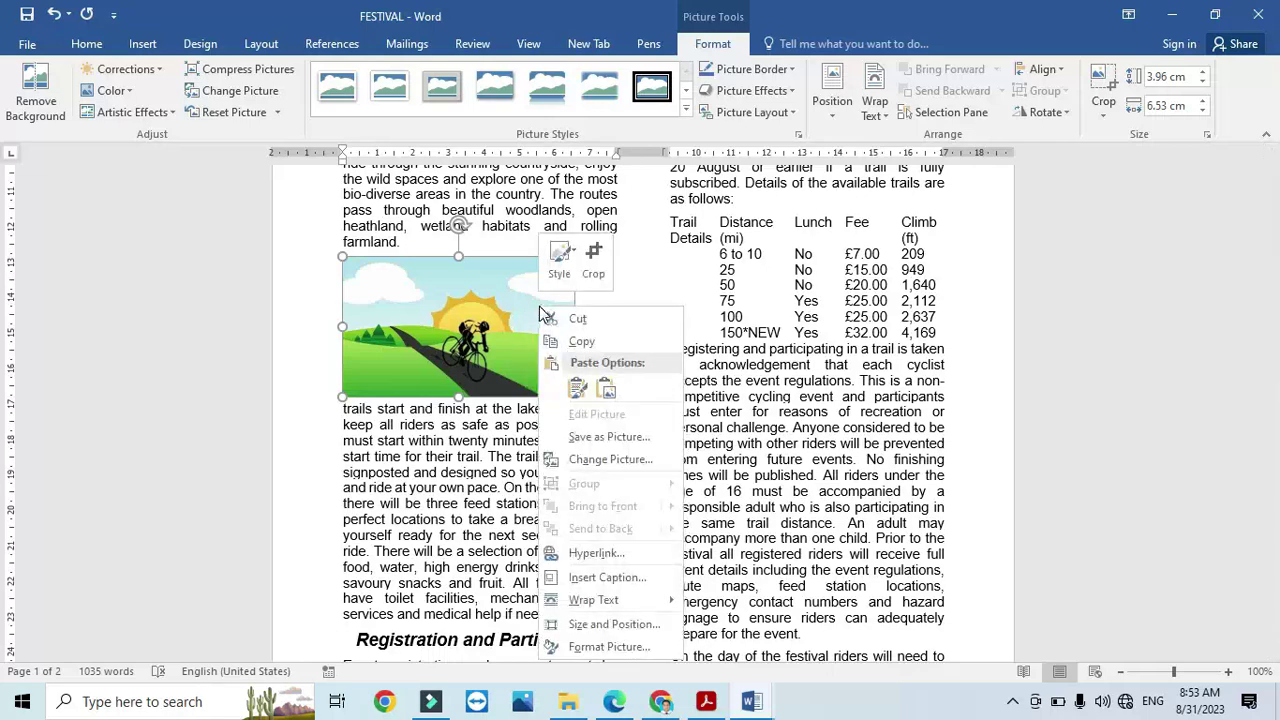
click(609, 647)
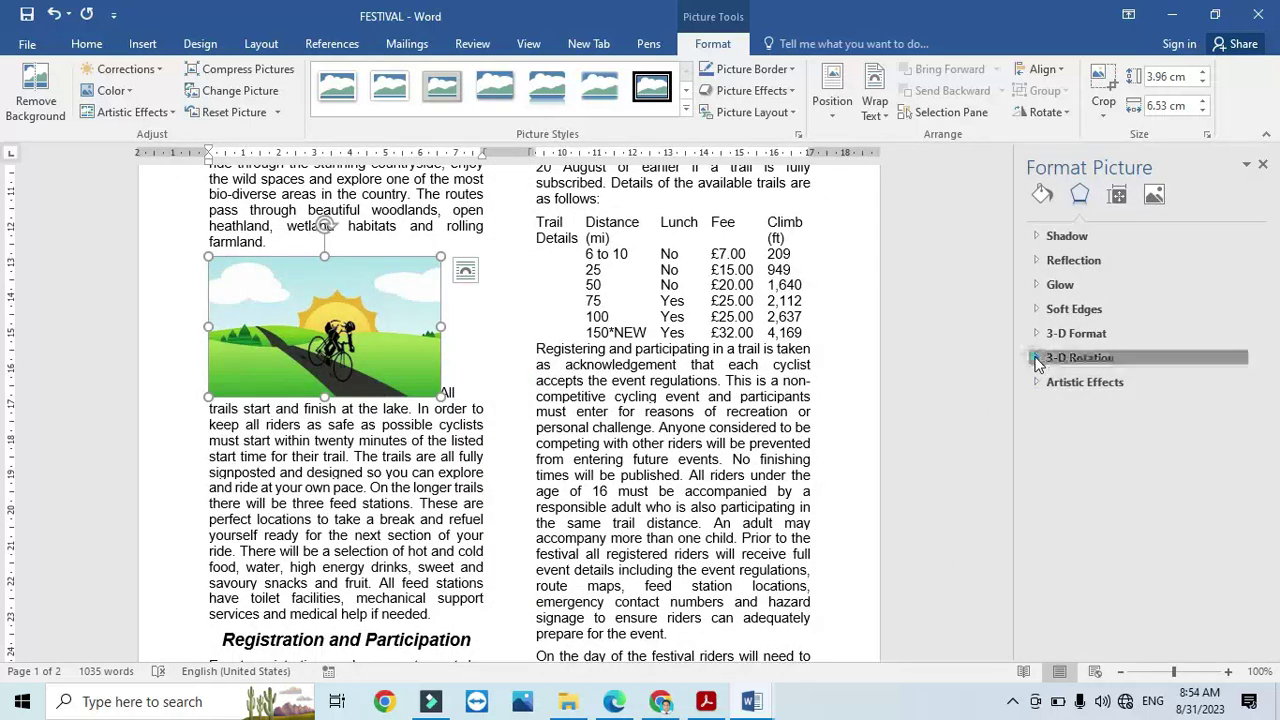
click(1042, 357)
click(1180, 423)
click(1180, 423)
click(1180, 423)
drag(1142, 427, 1112, 432)
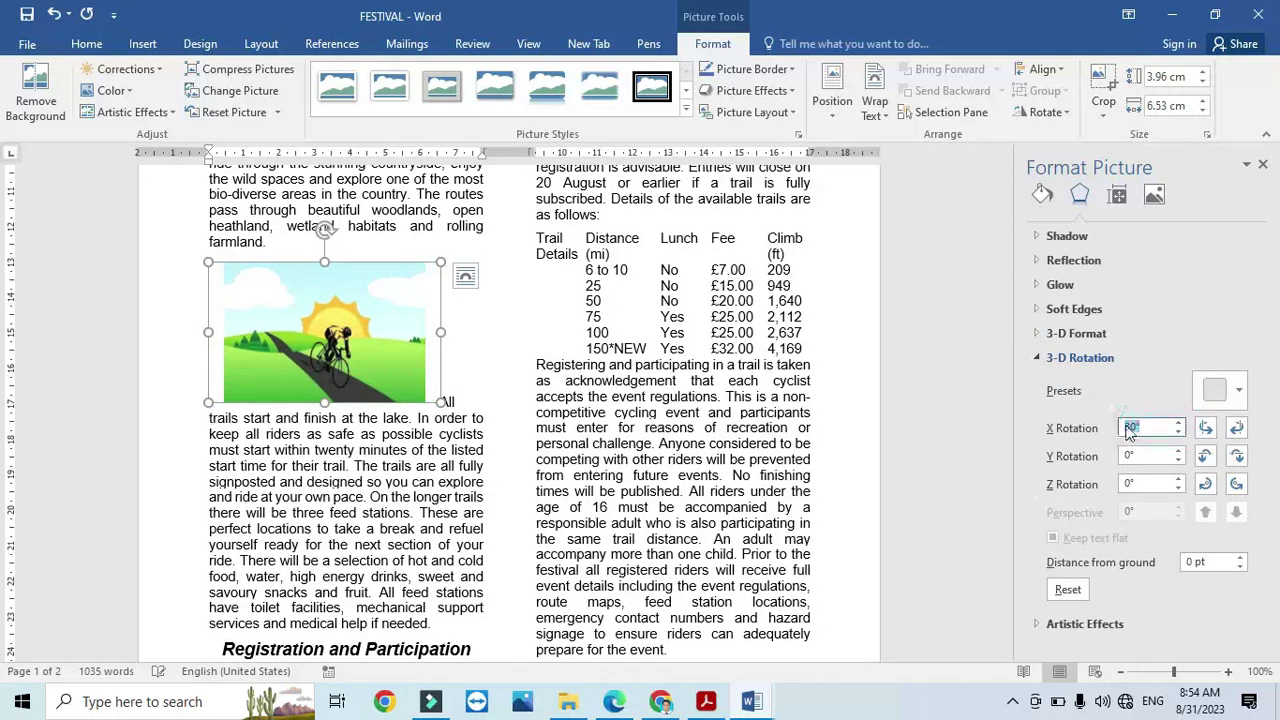
text(180)
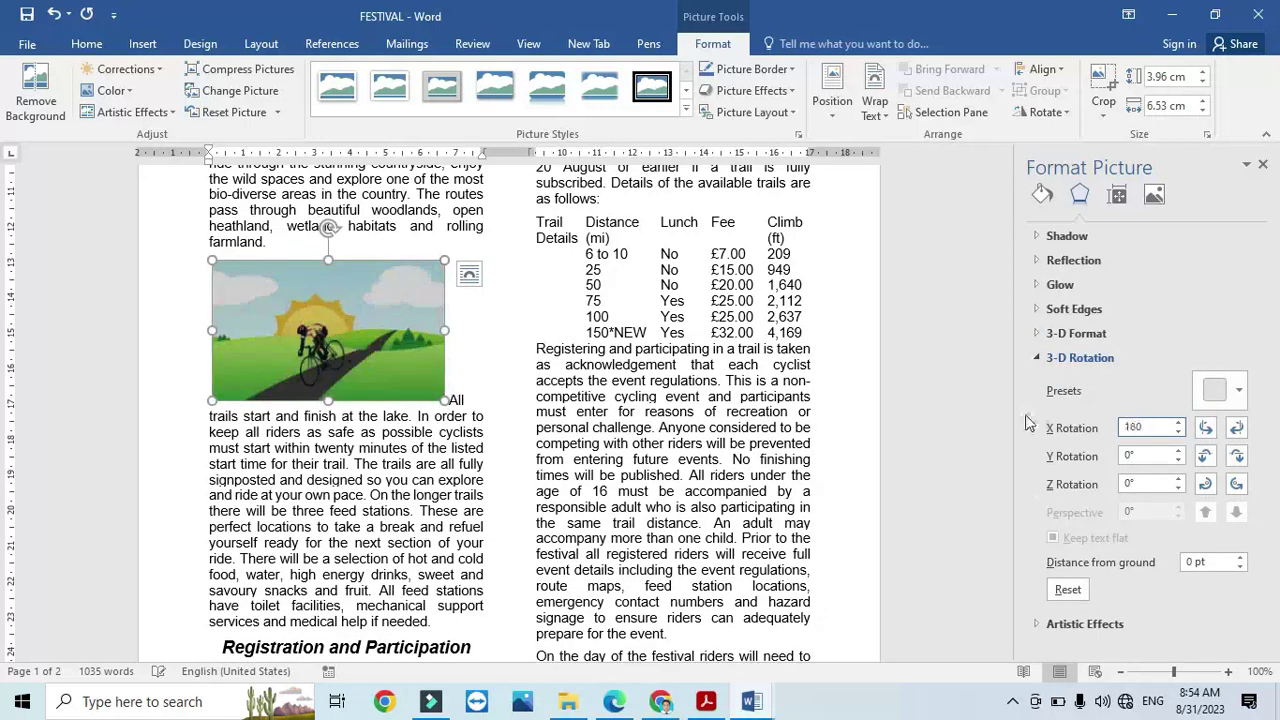
click(304, 497)
click(712, 704)
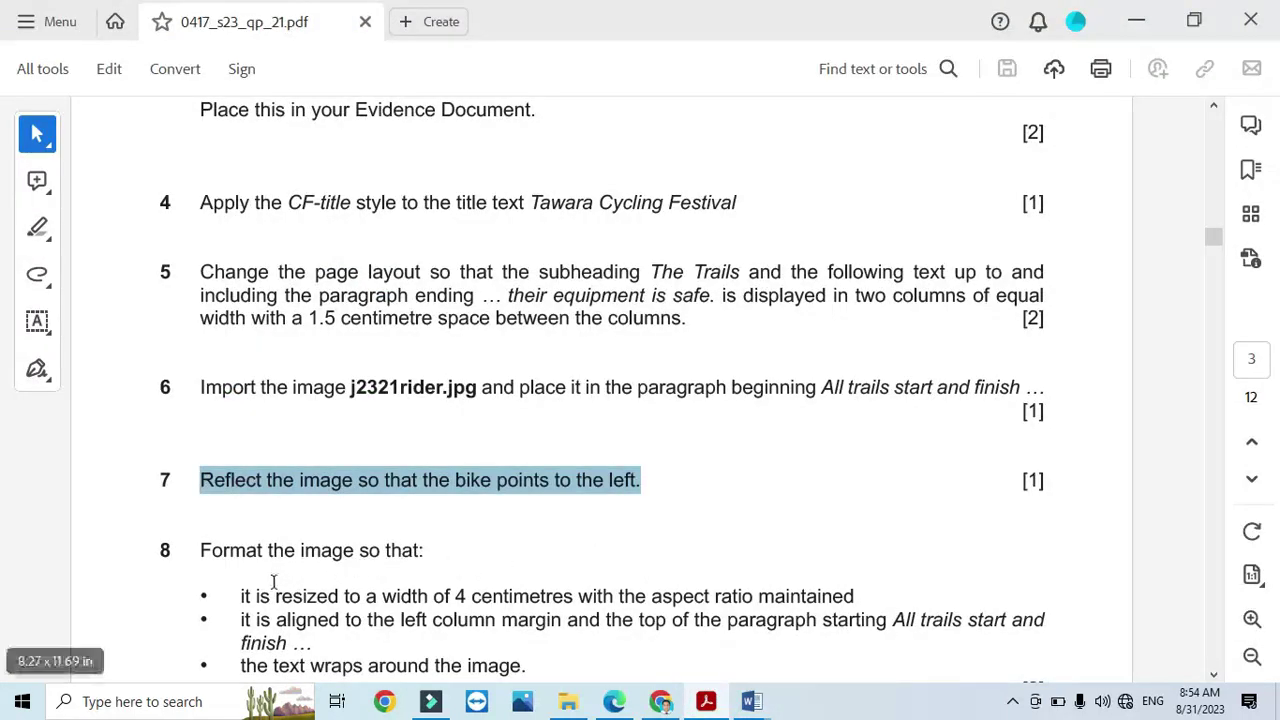
Step: Highlight question 8's 4 cm width requirement and return to the FESTIVAL document
scroll(271, 583, down, 2)
drag(241, 515, 490, 510)
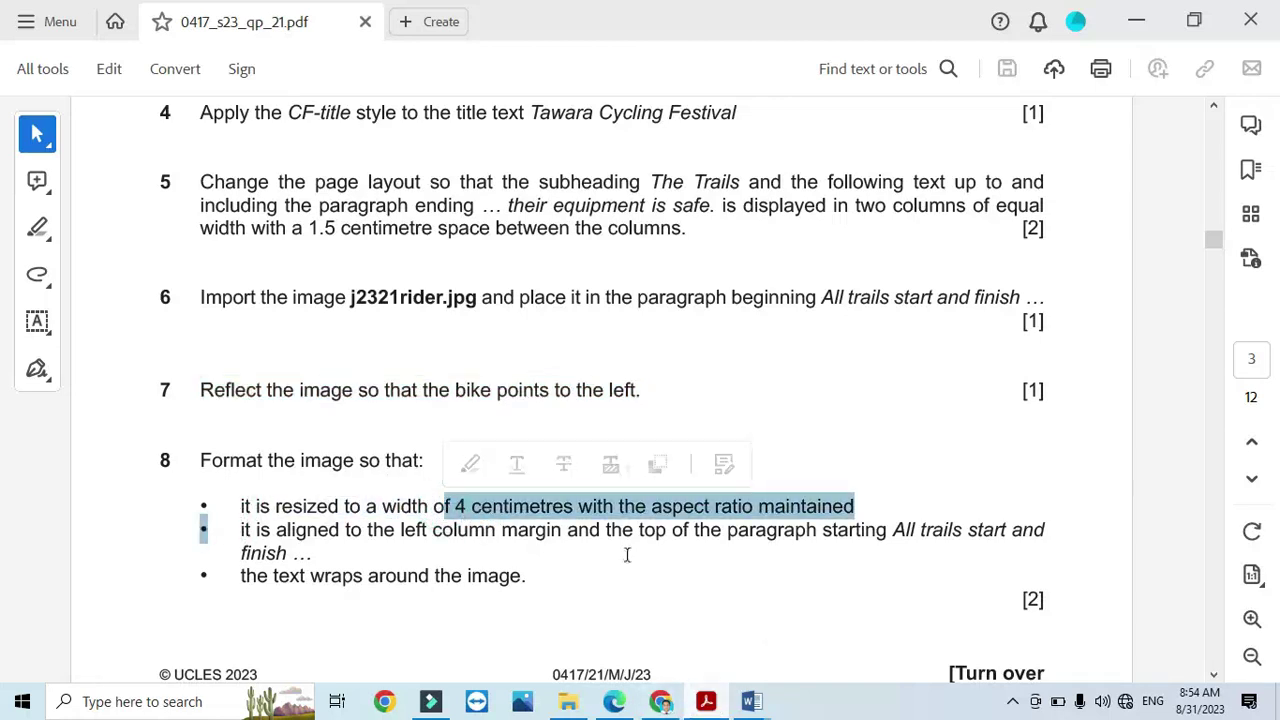
click(708, 708)
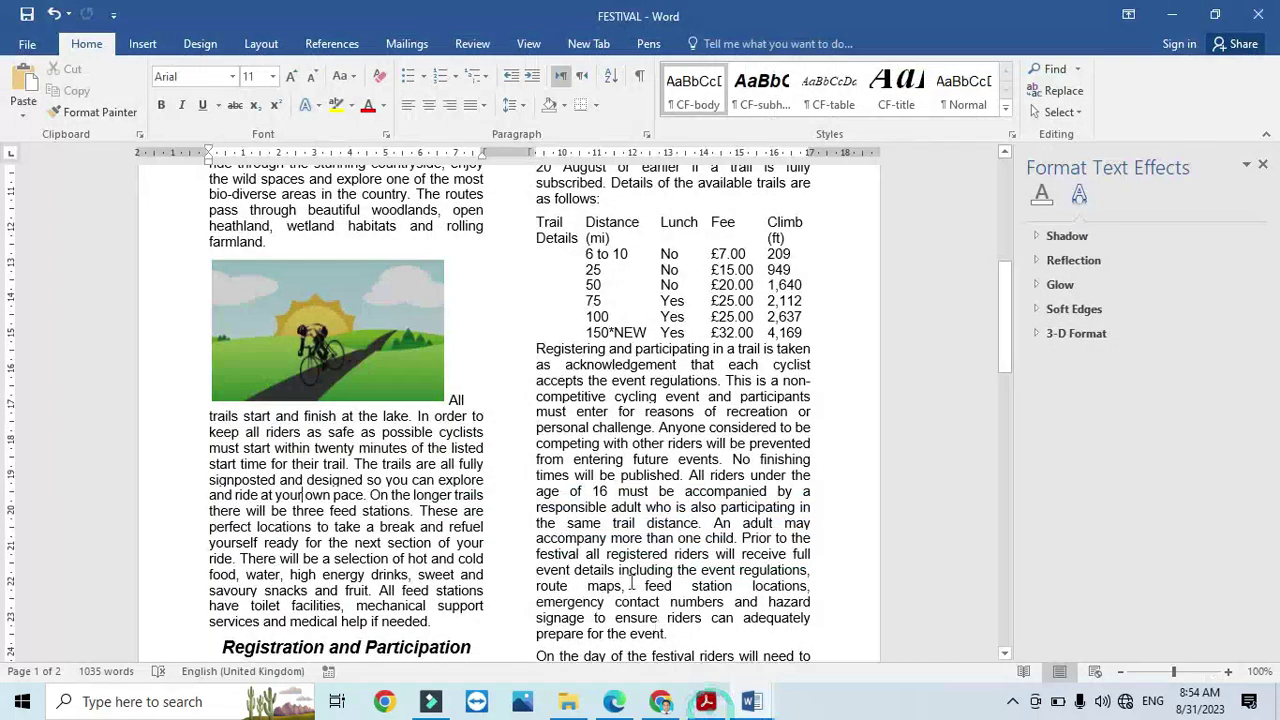
Step: Set the cyclist picture's width to 4 cm, giving a proportional 2.42 cm height
click(369, 342)
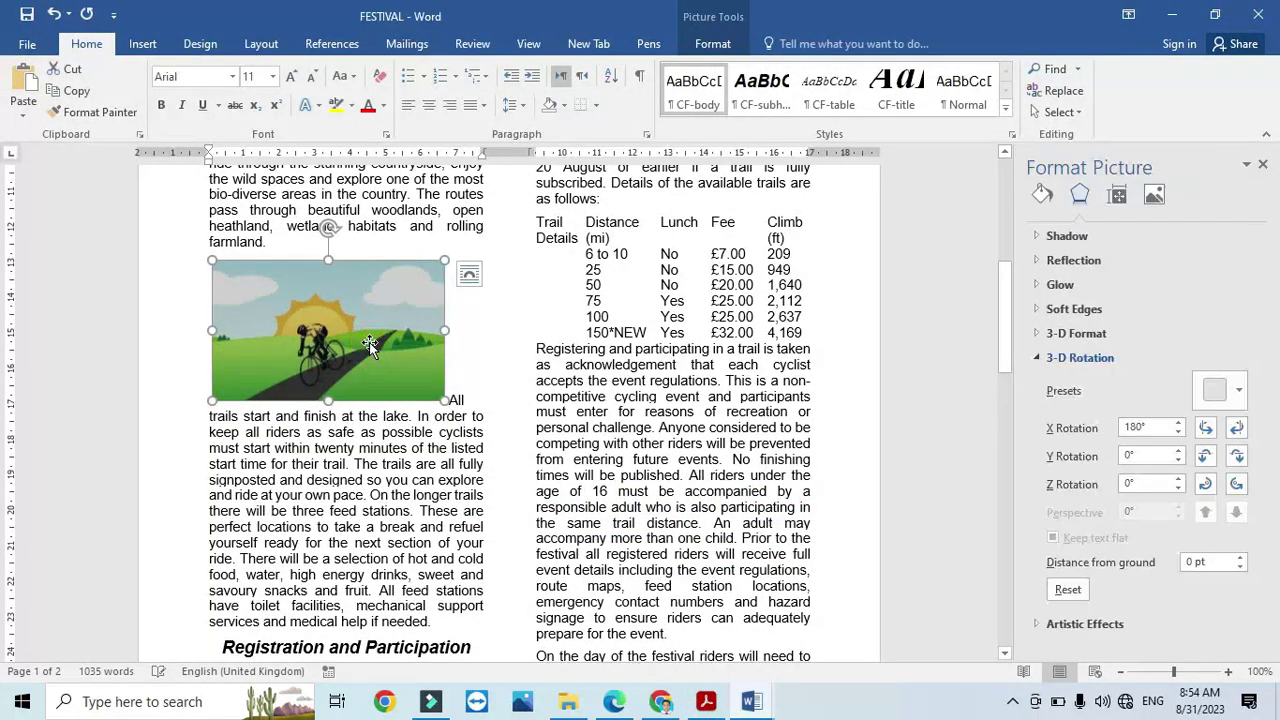
click(715, 44)
click(1166, 111)
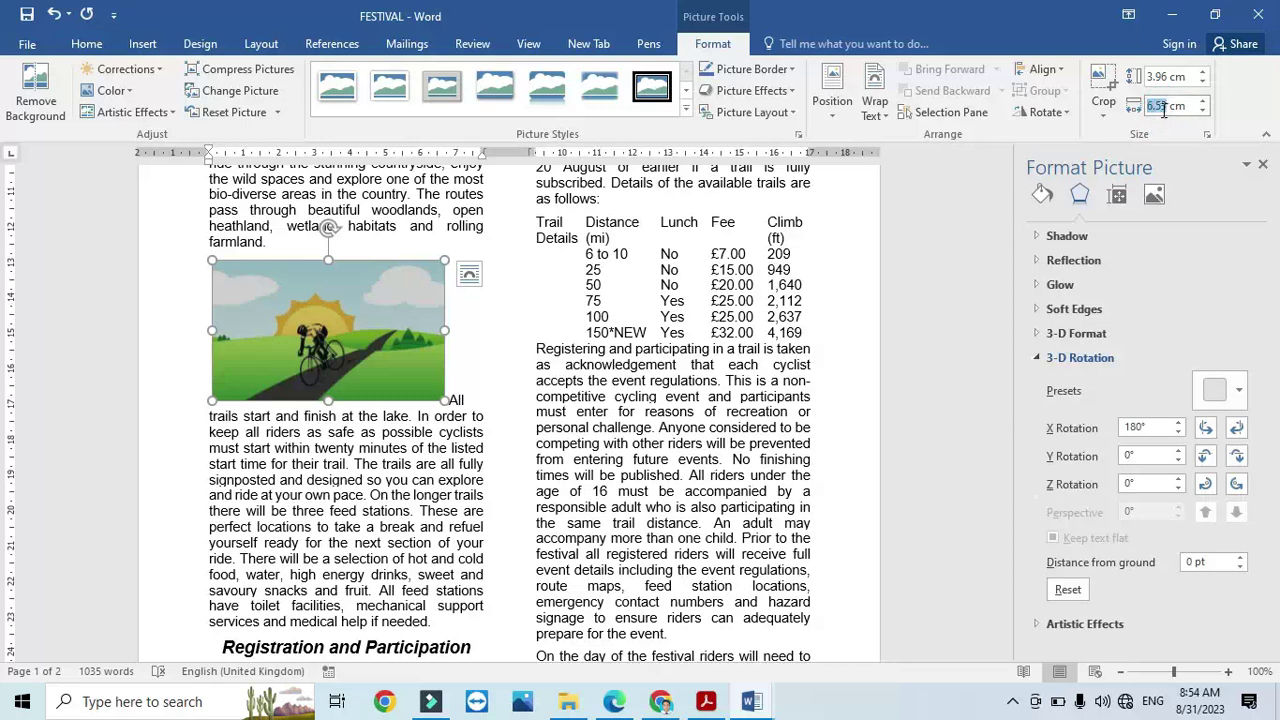
key(Return)
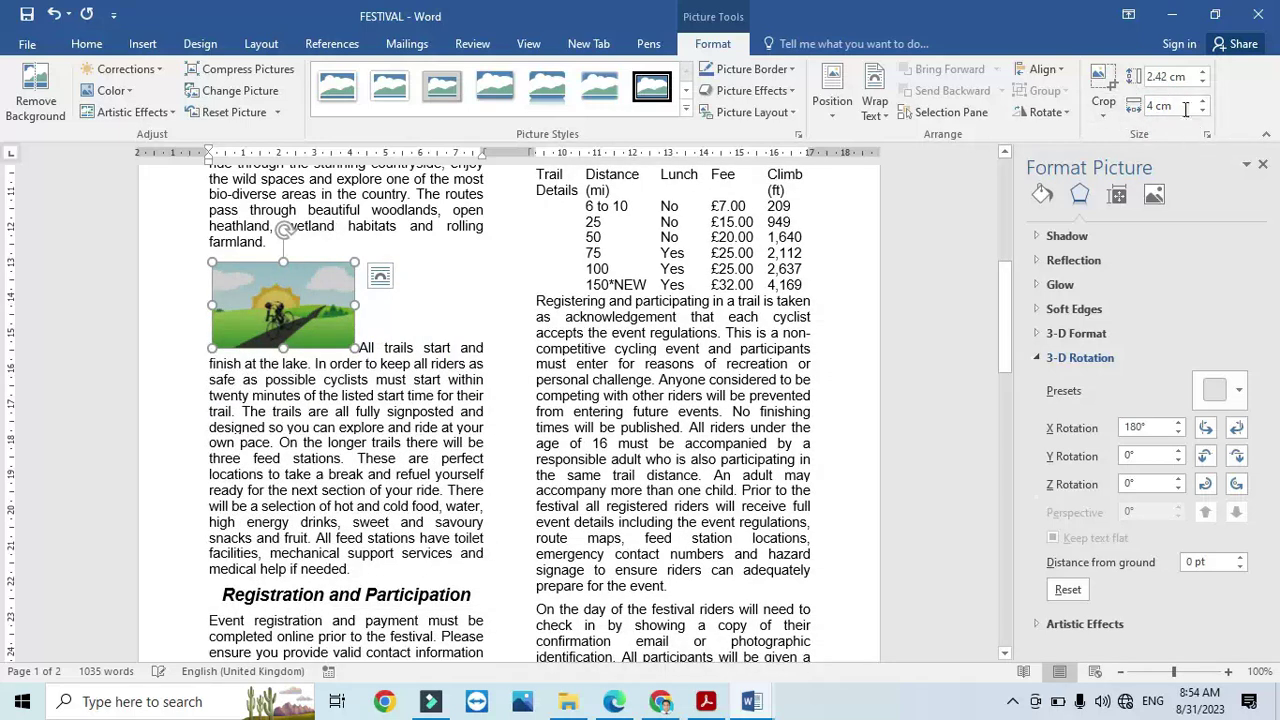
Step: Highlight task 8's left-margin alignment and 'All trails start and' in the exam PDF
click(706, 701)
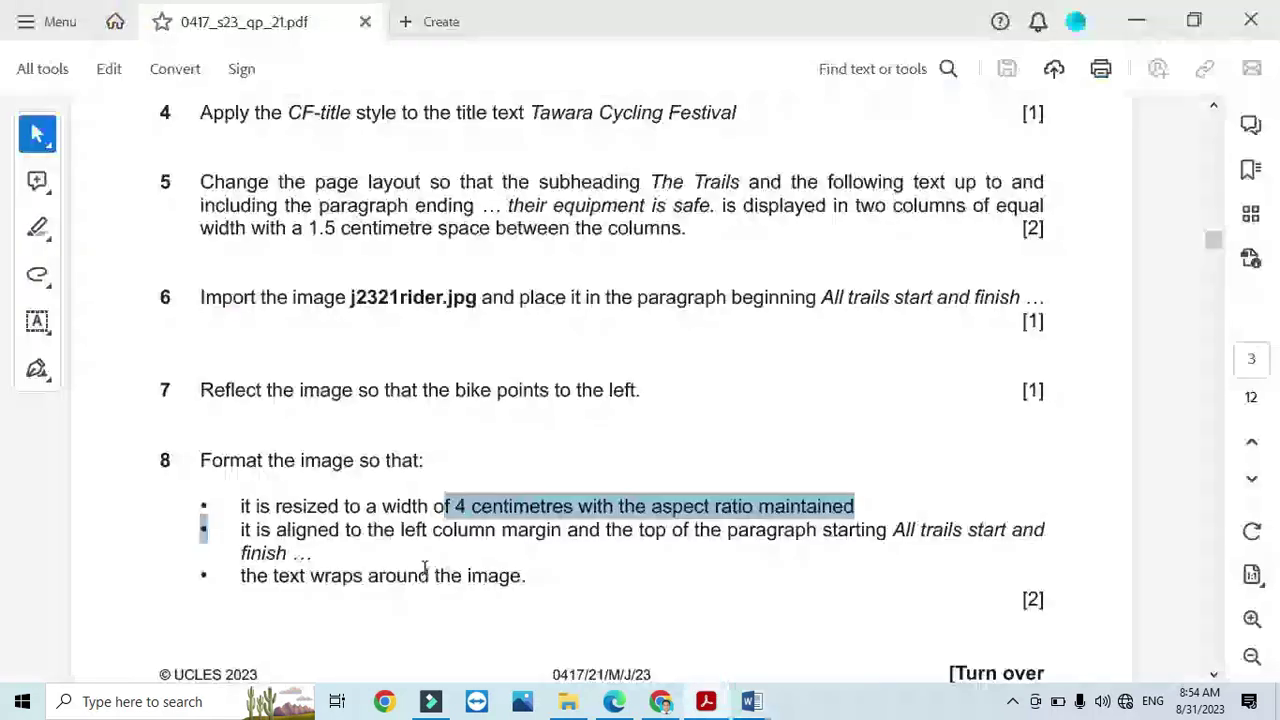
drag(245, 540, 888, 553)
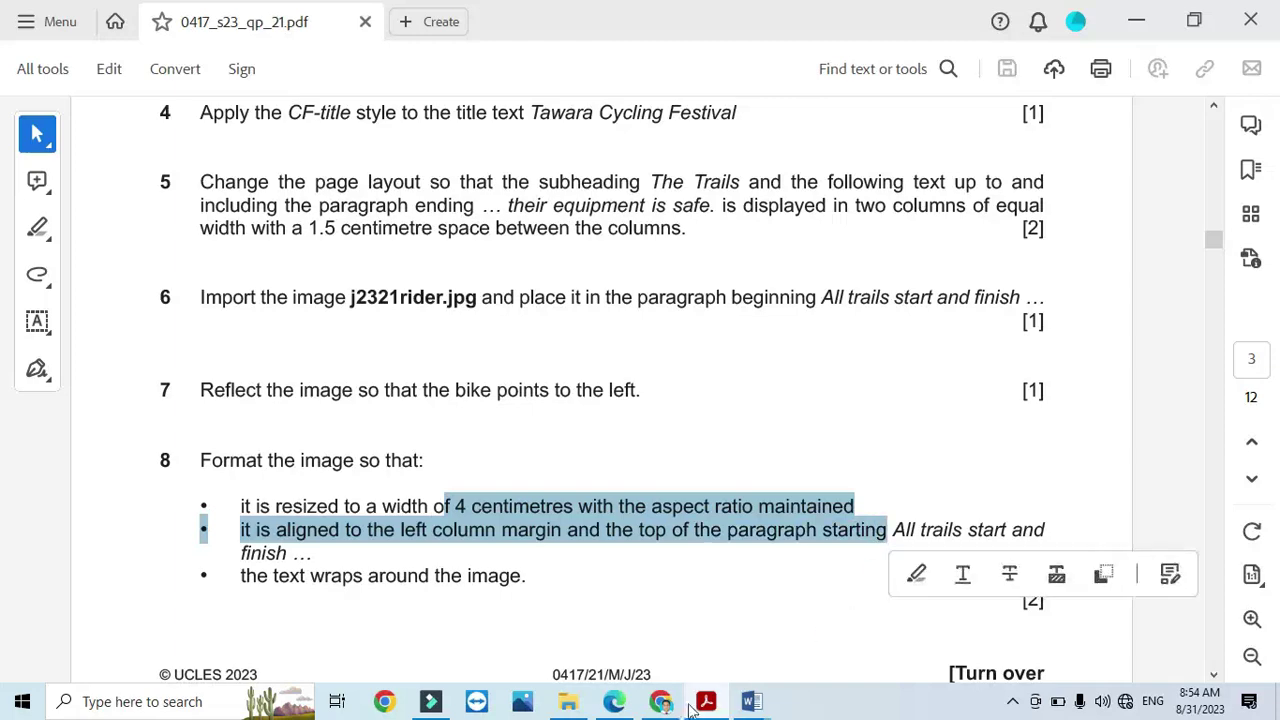
click(903, 530)
drag(903, 530, 1045, 532)
click(708, 704)
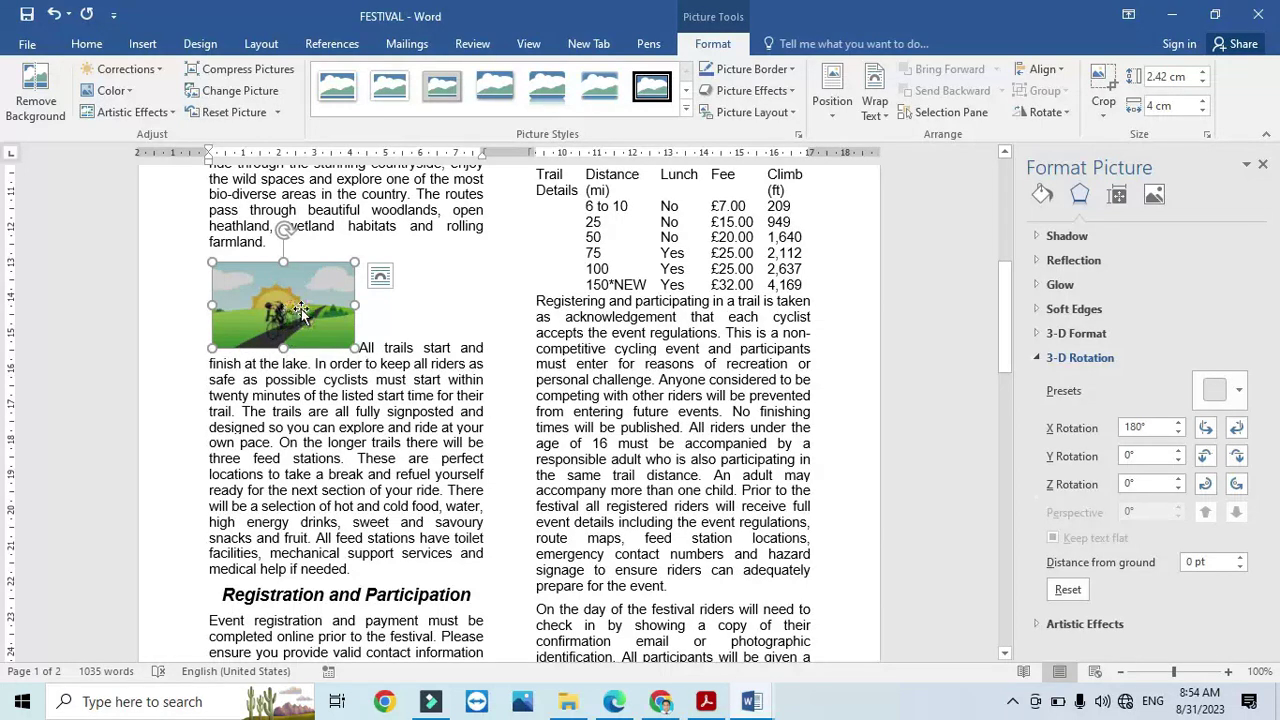
Step: Set the cyclist picture to Square wrapping, aligned with the paragraph's top-left
click(874, 108)
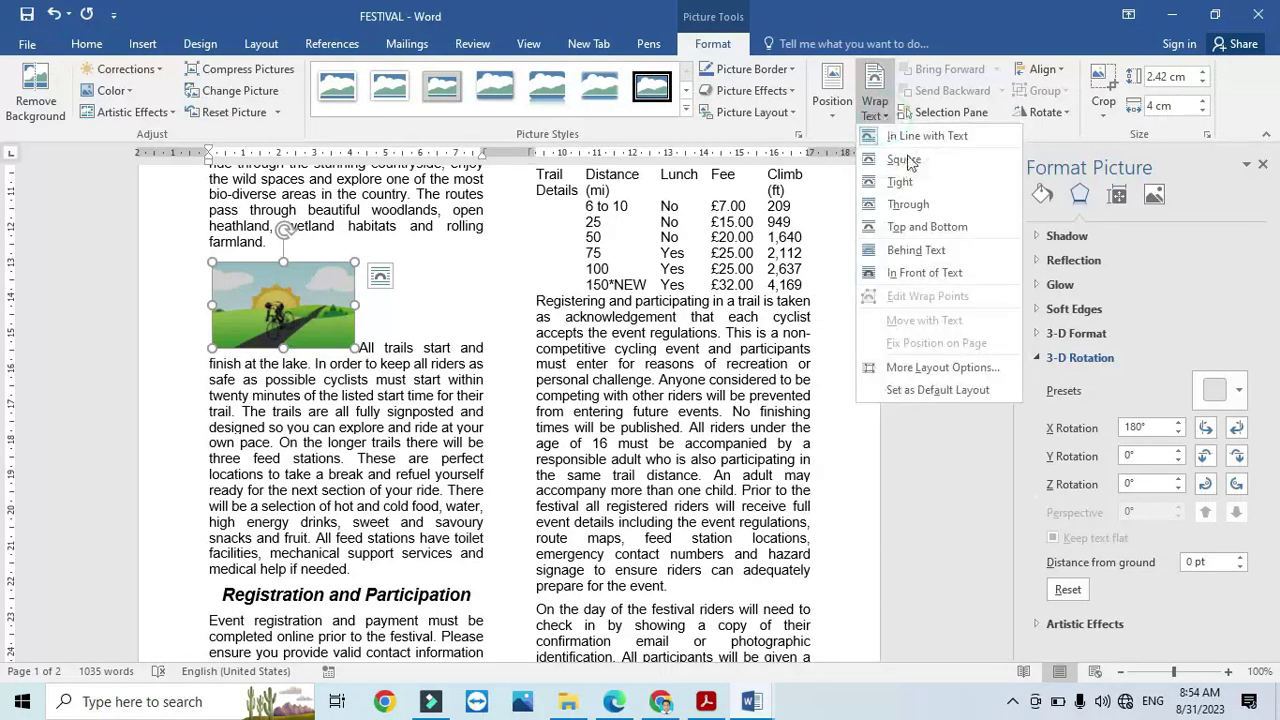
click(904, 156)
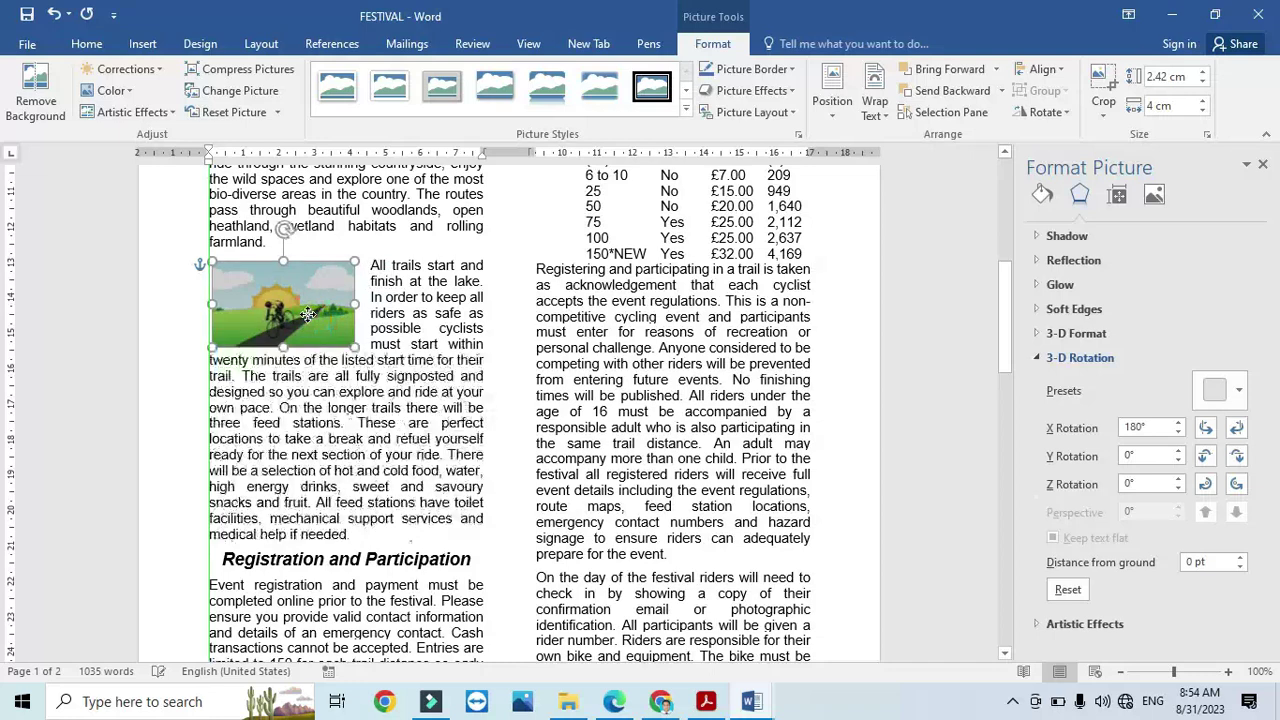
mouse_move(309, 315)
mouse_down()
mouse_move(306, 298)
mouse_move(307, 319)
mouse_up()
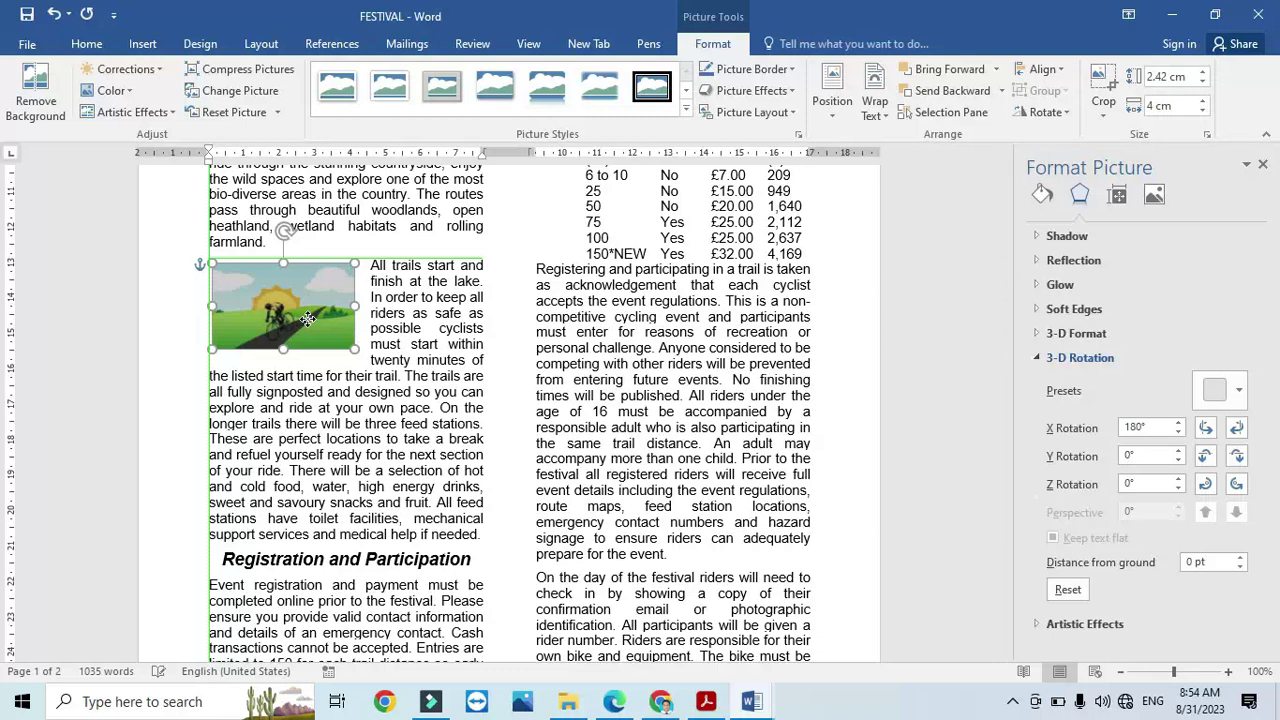
Step: Highlight the wrap requirement in the exam PDF and scroll to task 9
click(706, 701)
scroll(346, 606, down, 2)
drag(237, 490, 526, 487)
scroll(425, 528, down, 1)
scroll(425, 528, down, 10)
Step: Highlight task 9's bullet instruction, first list item and 1.5 cm indent requirement
drag(199, 246, 453, 247)
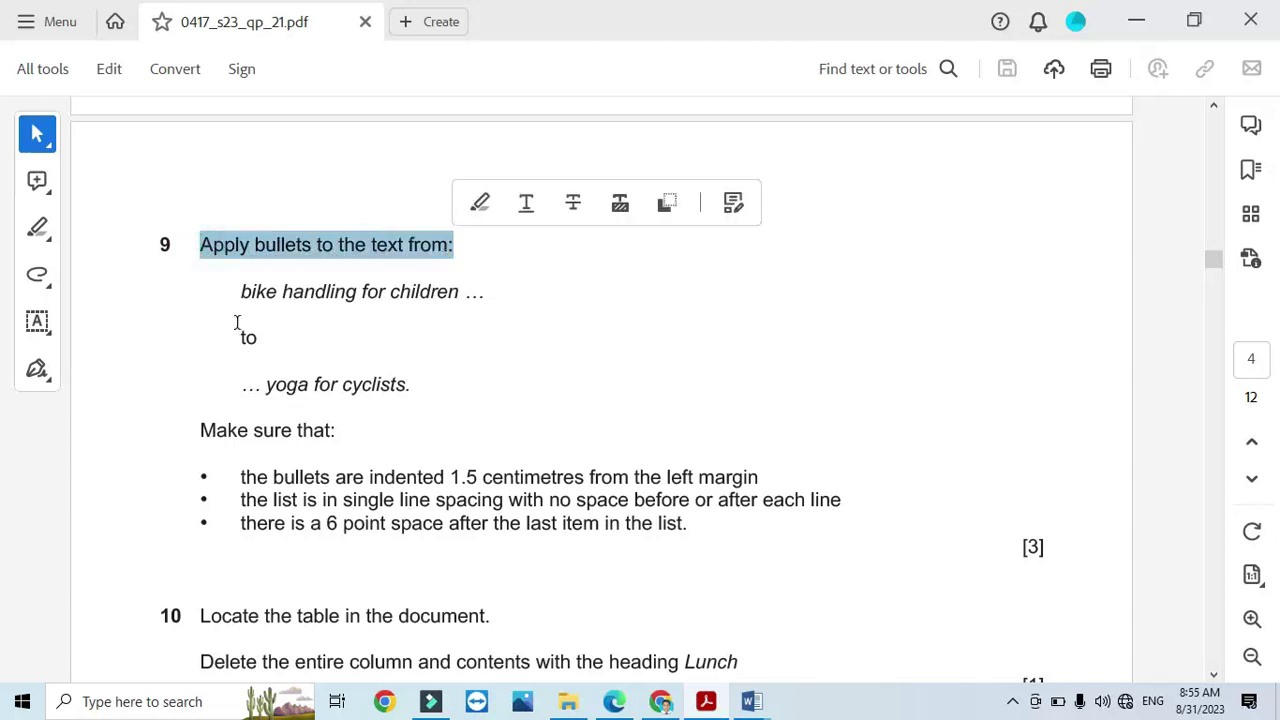
drag(237, 291, 405, 302)
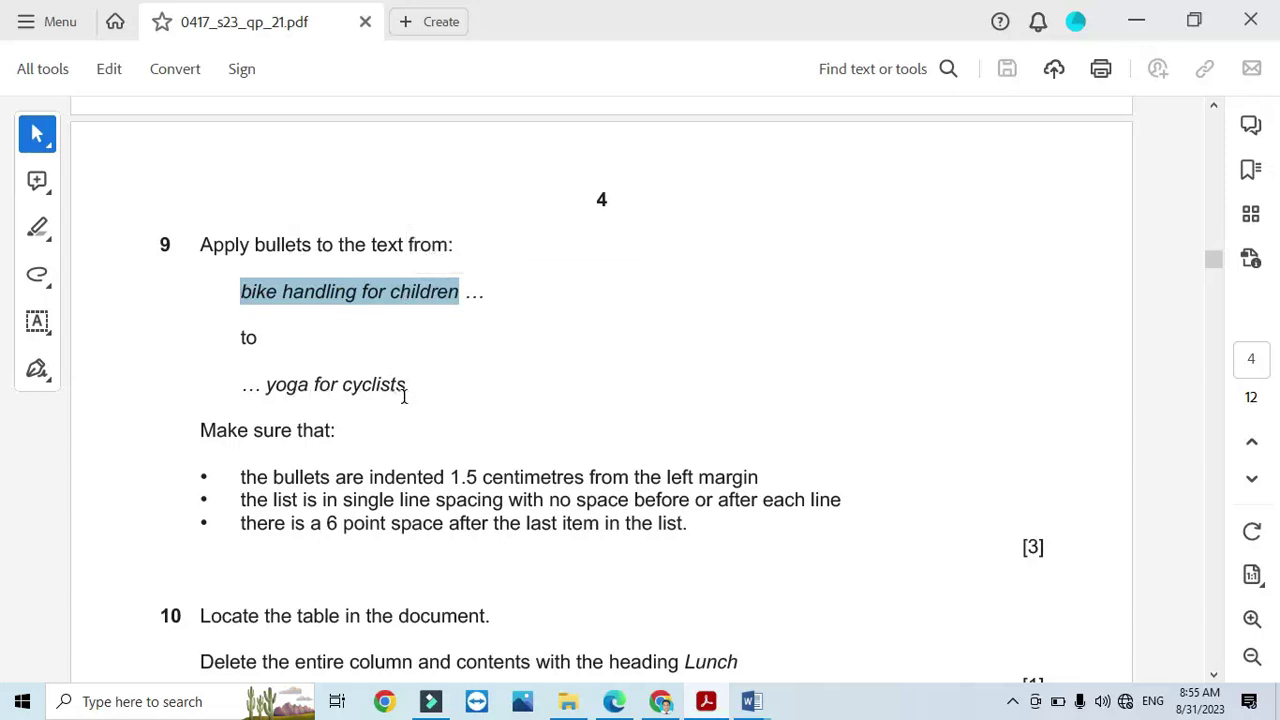
drag(239, 477, 474, 481)
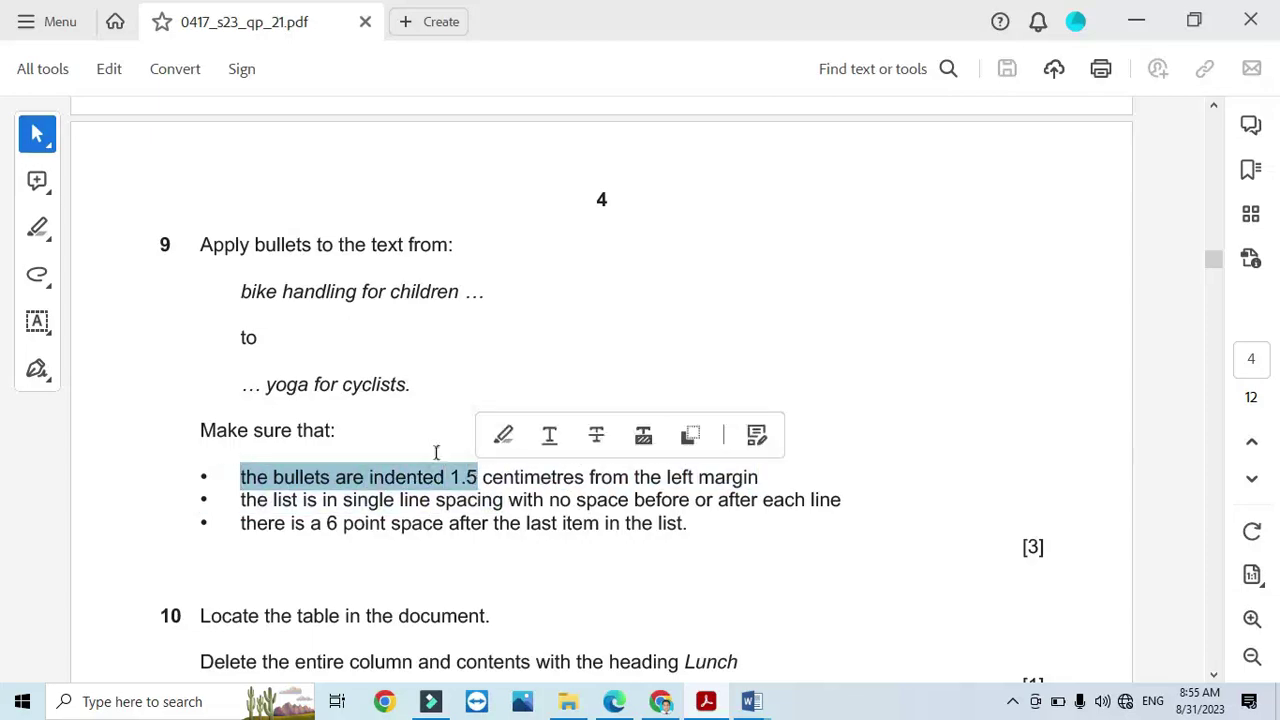
click(750, 702)
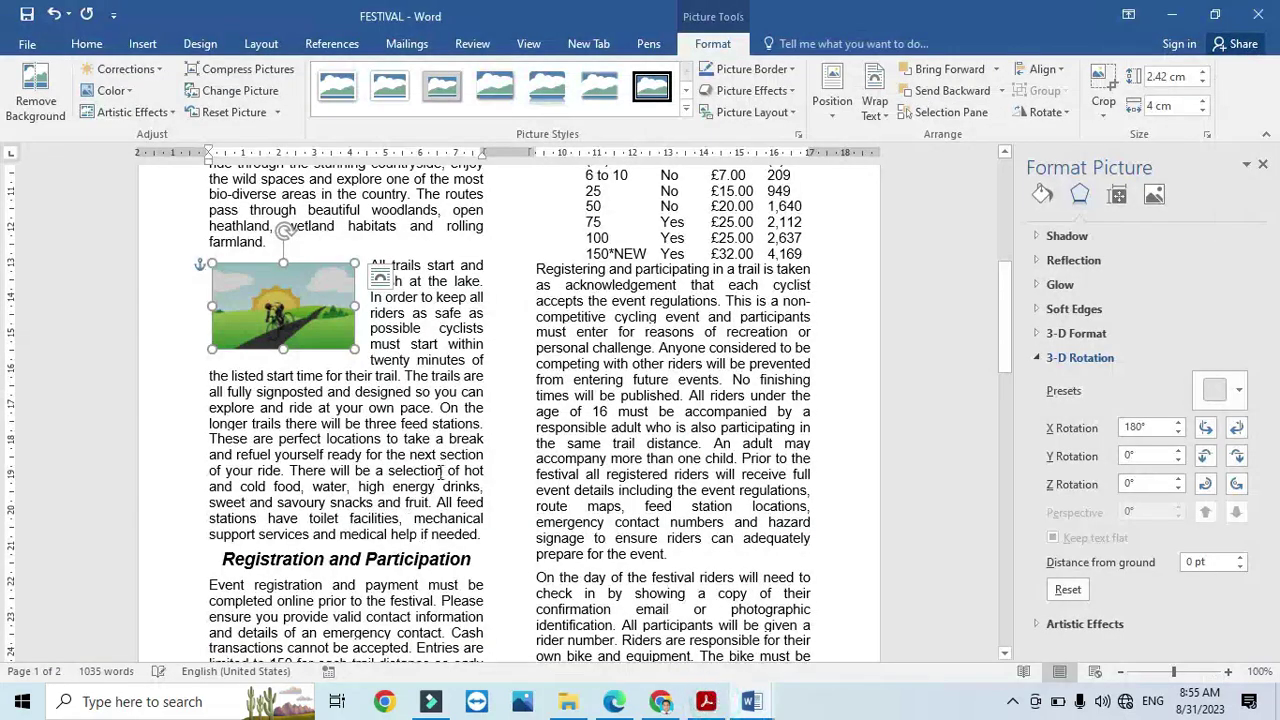
Step: Apply the filled round Bullet Library bullet to the list from bike handling for children to yoga for cyclists
scroll(443, 483, down, 20)
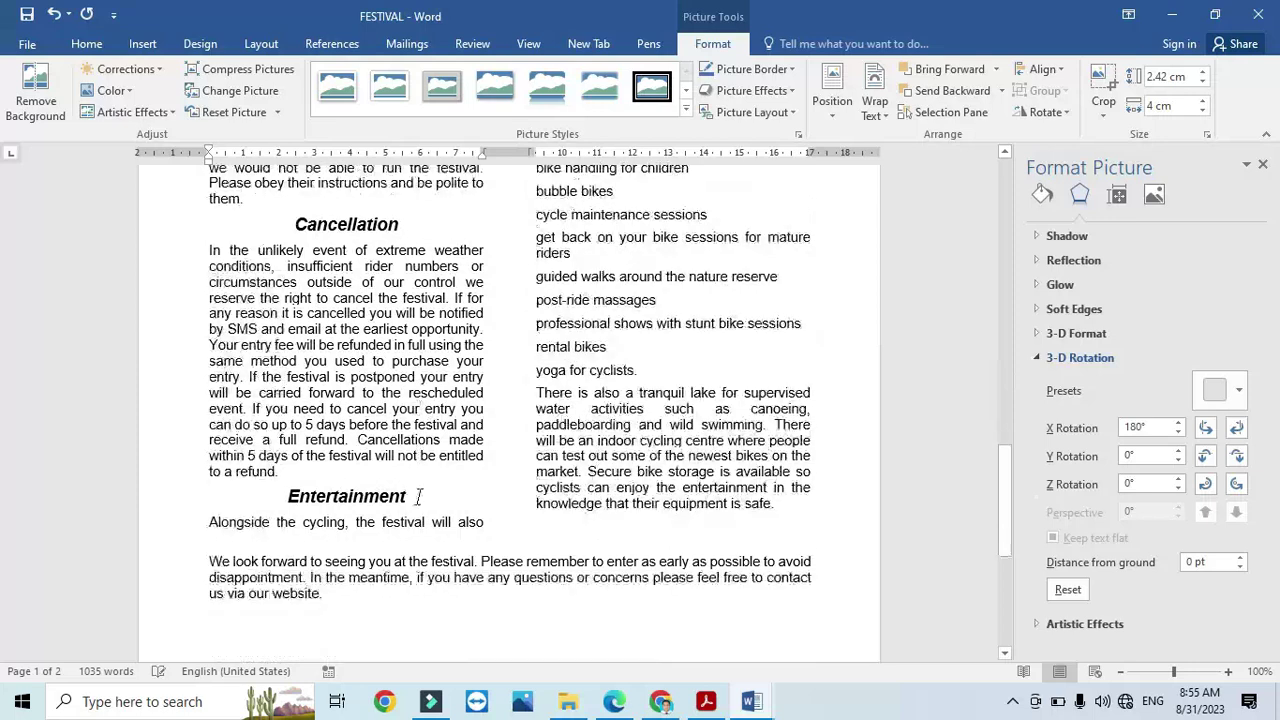
scroll(419, 496, down, 4)
scroll(450, 460, up, 8)
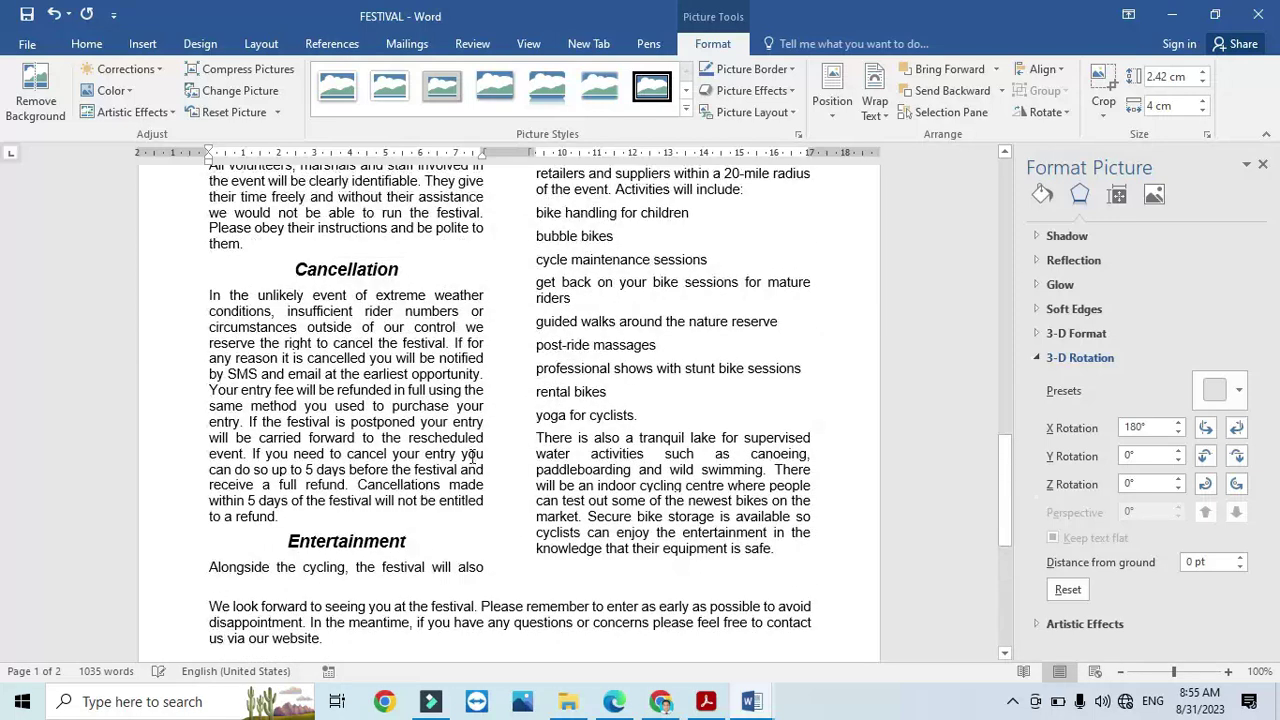
scroll(490, 438, up, 1)
drag(536, 258, 637, 459)
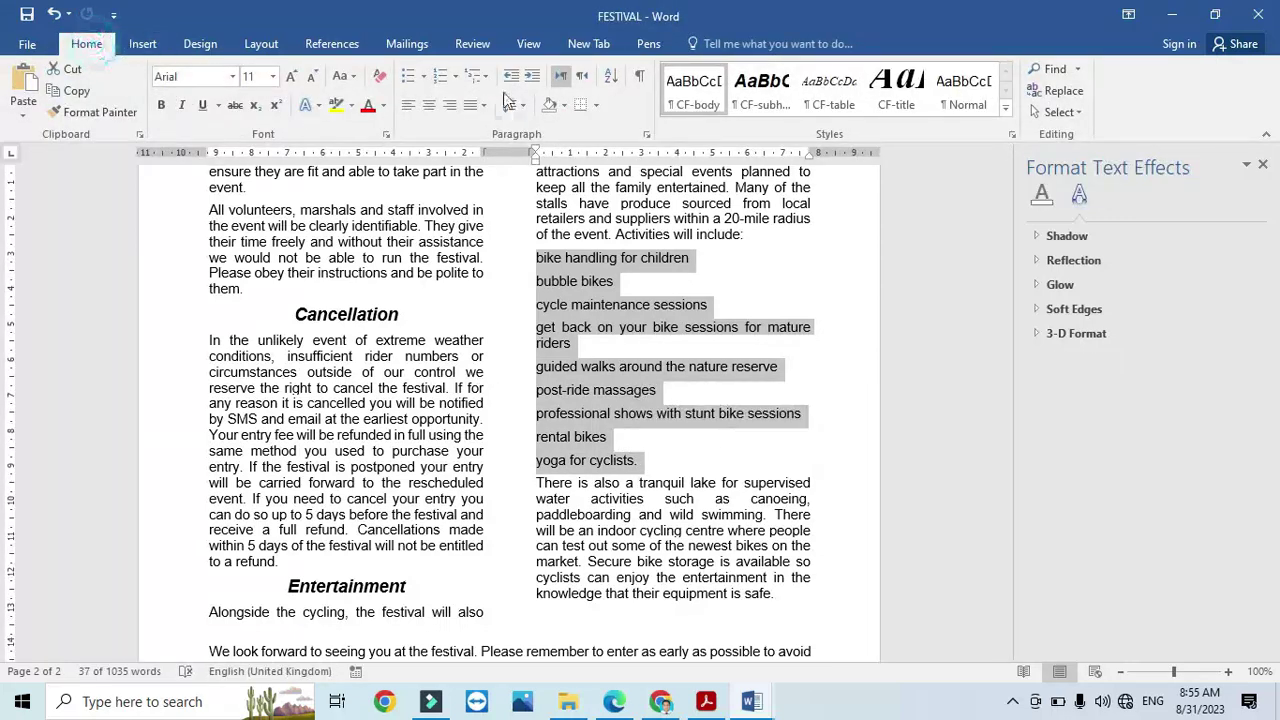
click(424, 84)
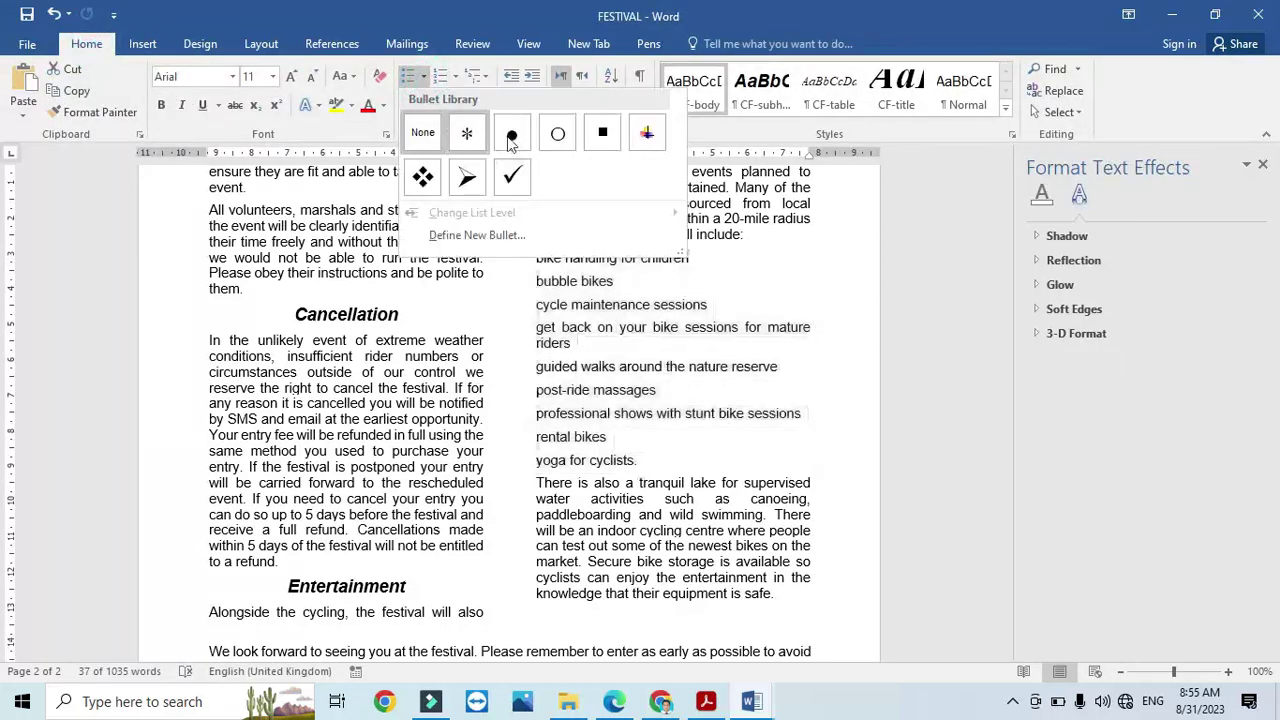
click(506, 129)
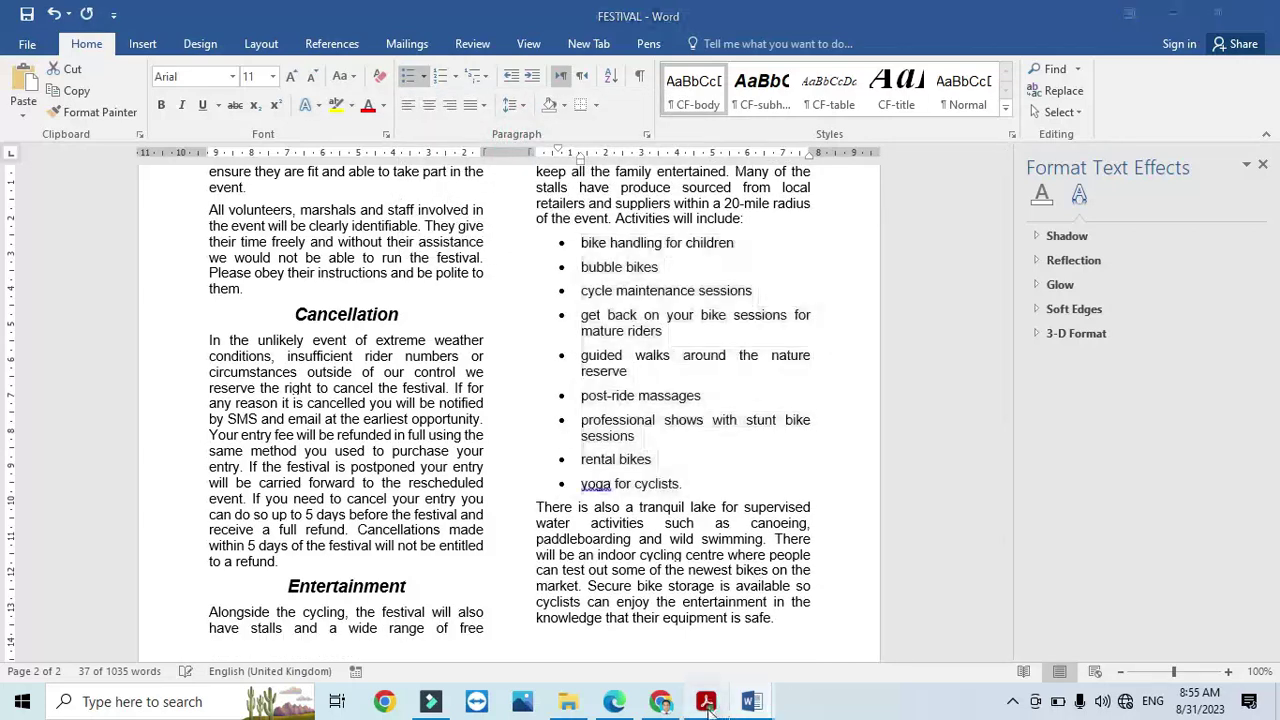
click(707, 702)
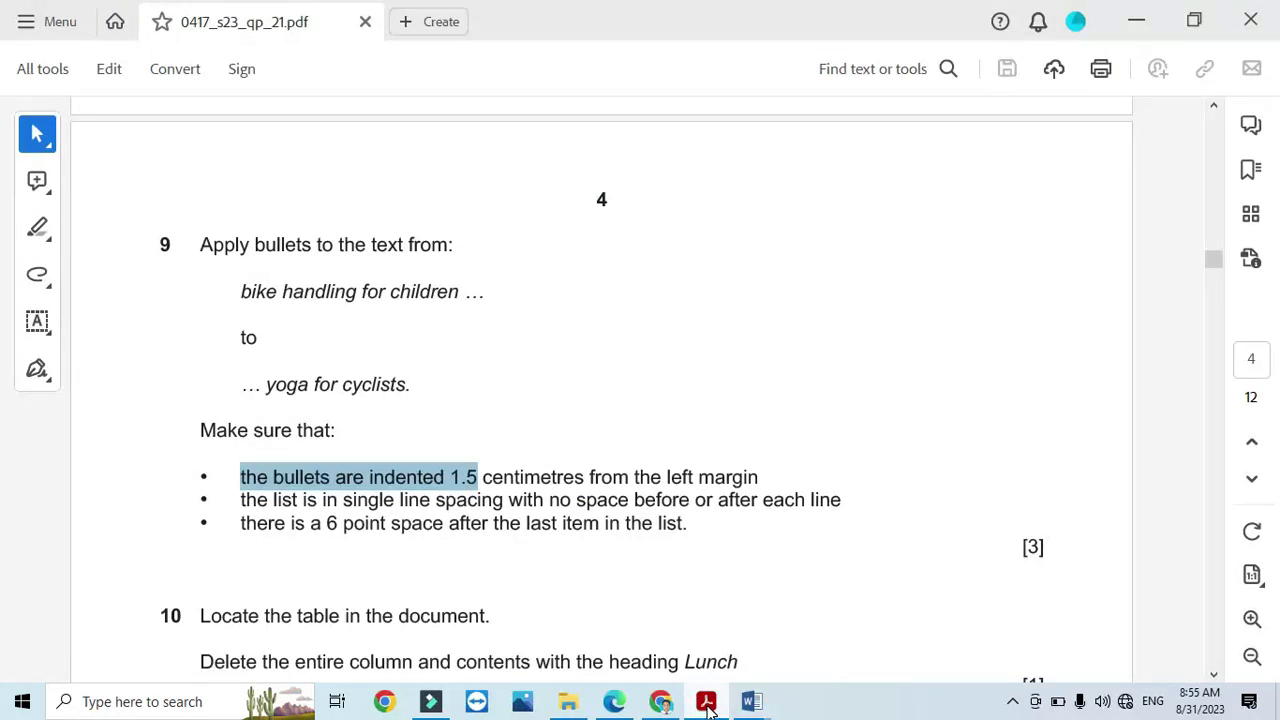
click(707, 702)
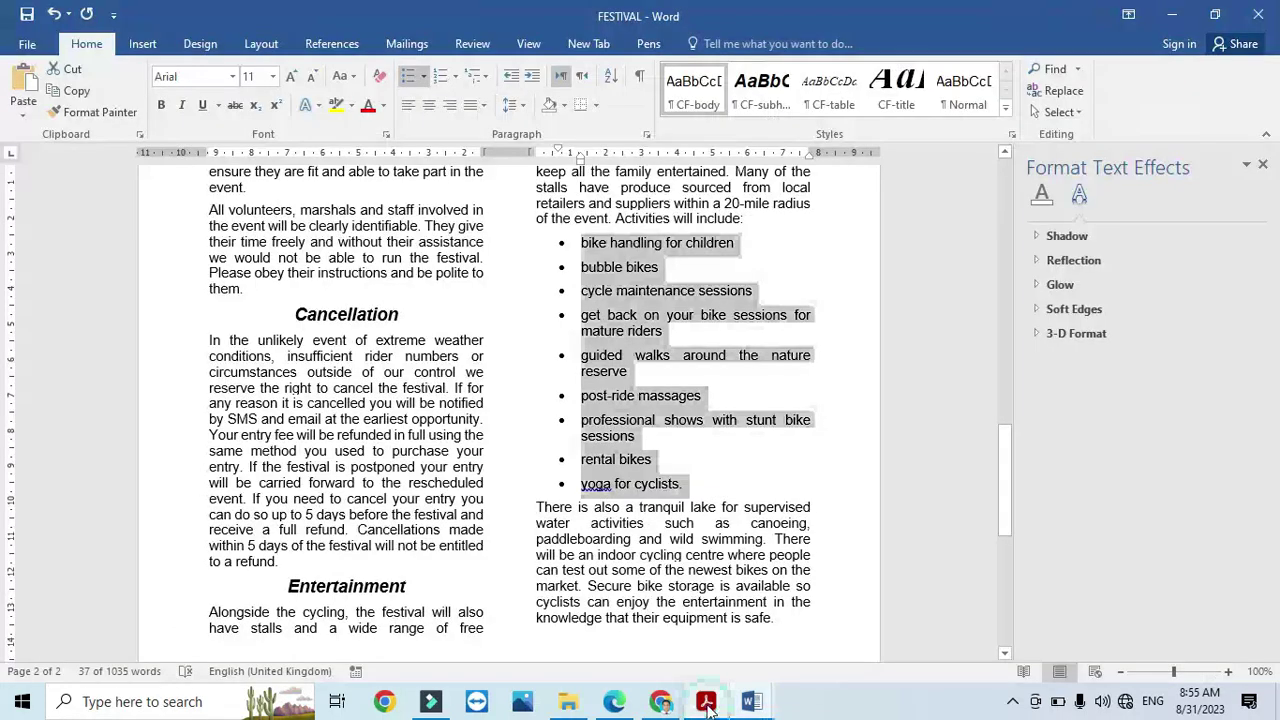
Step: Indent the bulleted activities list 1.5 cm before text
right_click(620, 279)
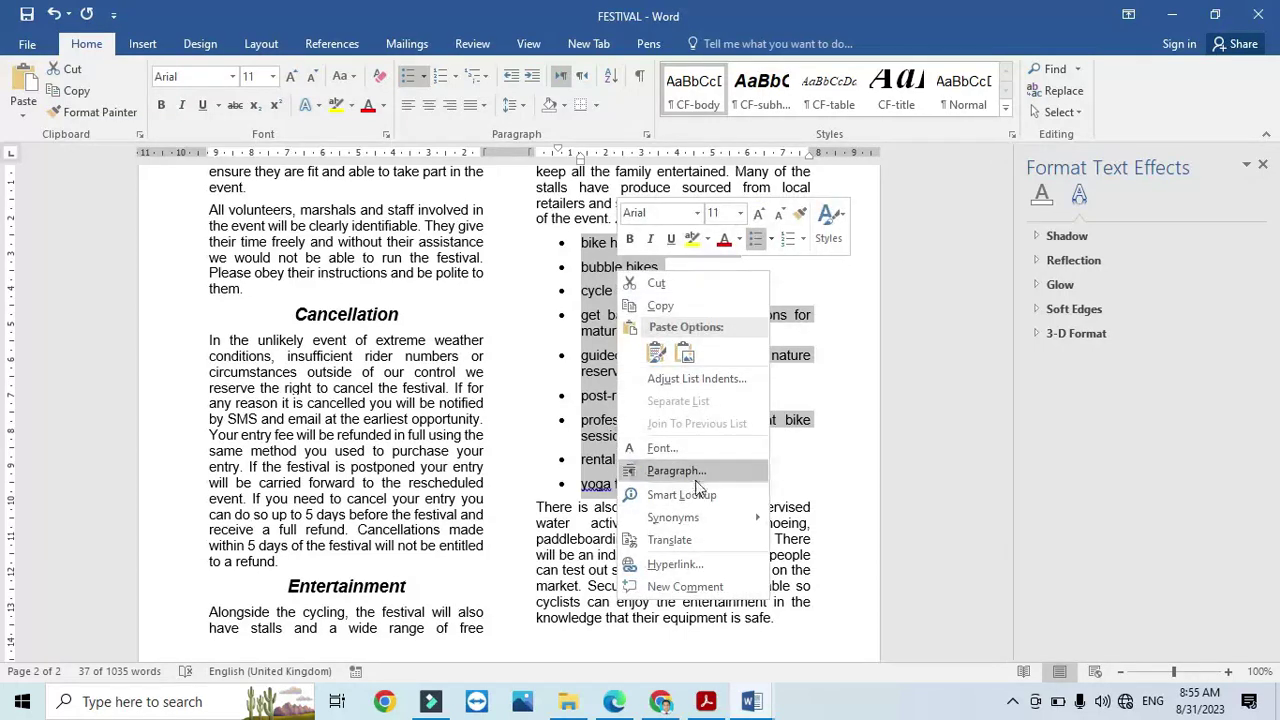
click(680, 470)
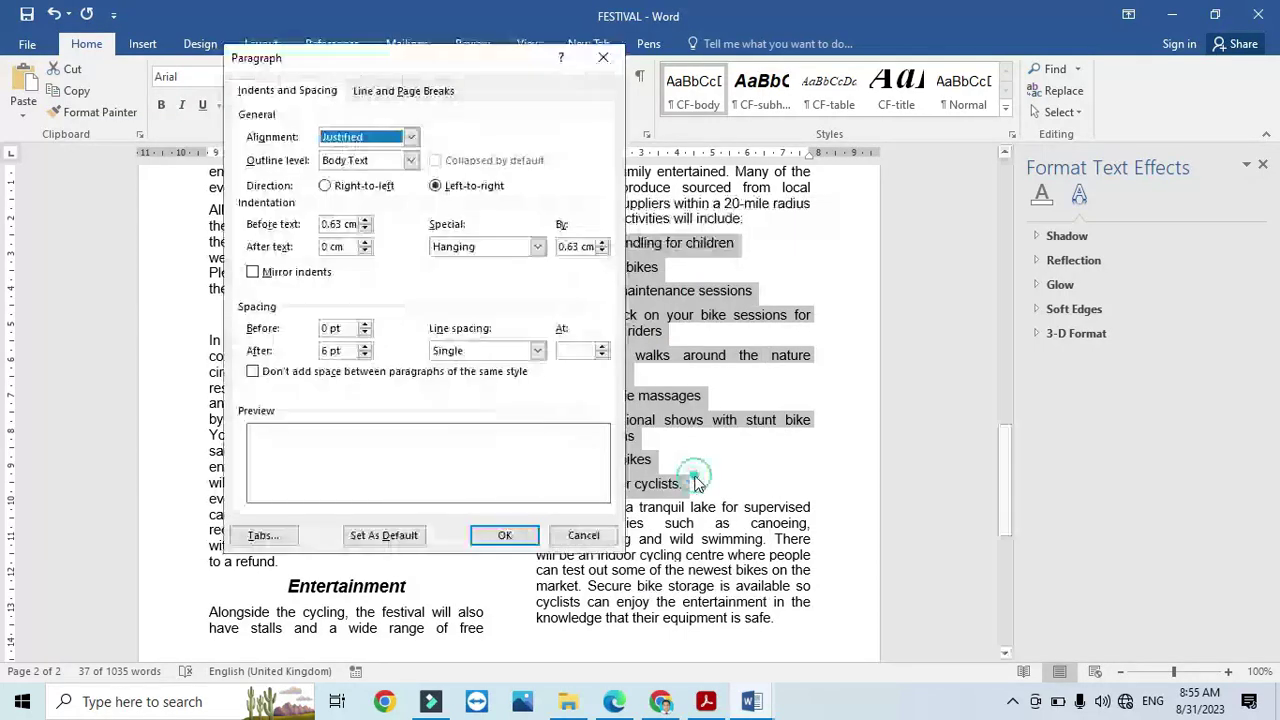
click(340, 228)
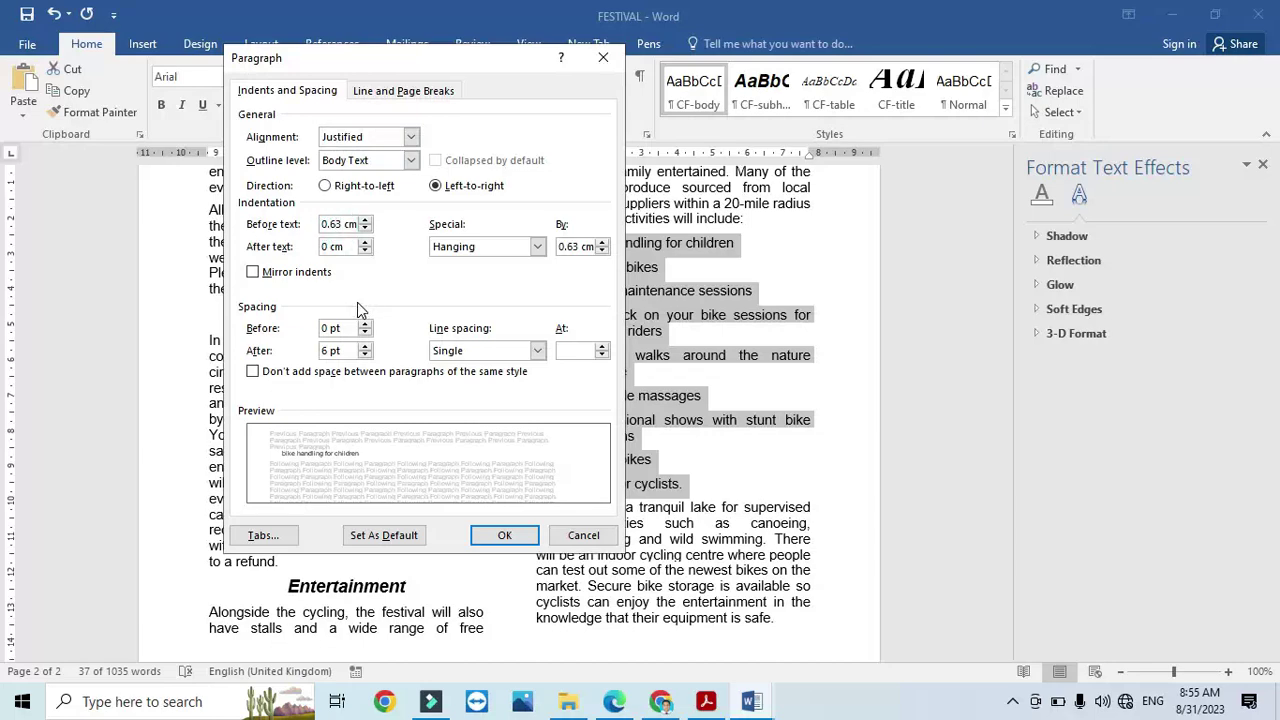
key(BackSpace)
key(BackSpace)
key(BackSpace)
key(BackSpace)
text(1.5)
key(Return)
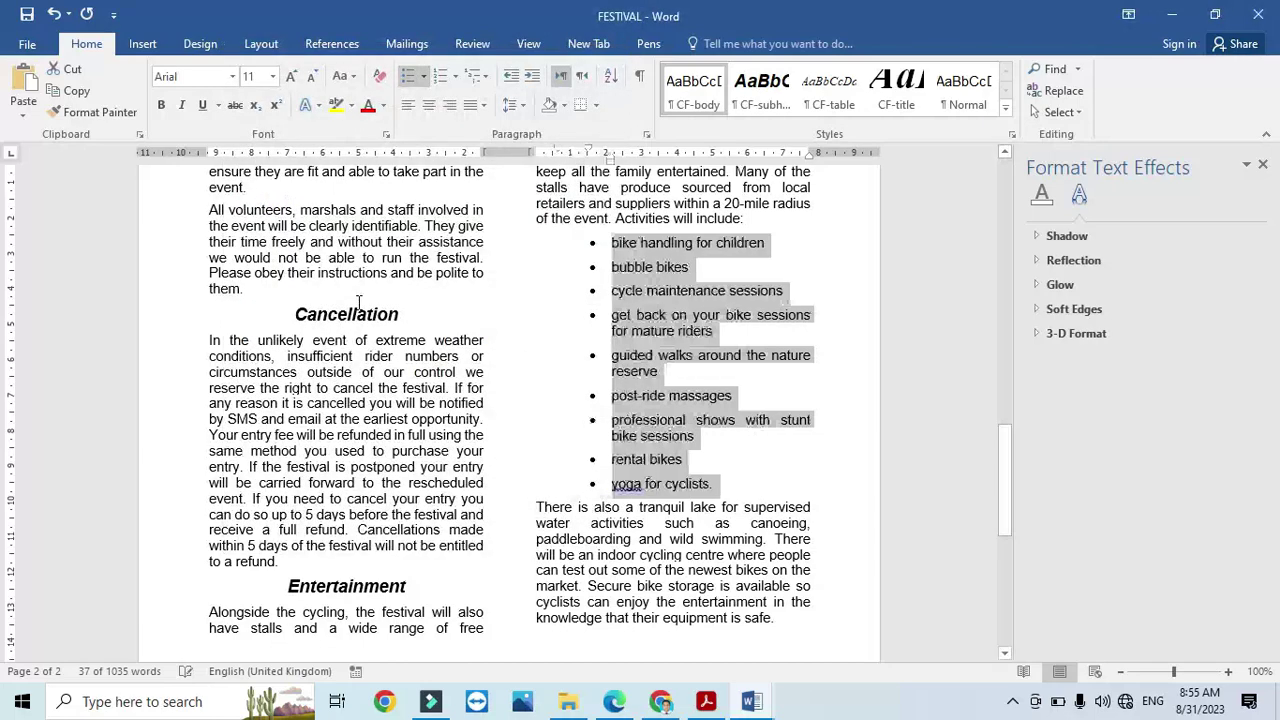
Step: Check the single-spacing requirement, then set the list's space after to 0 pt
click(706, 701)
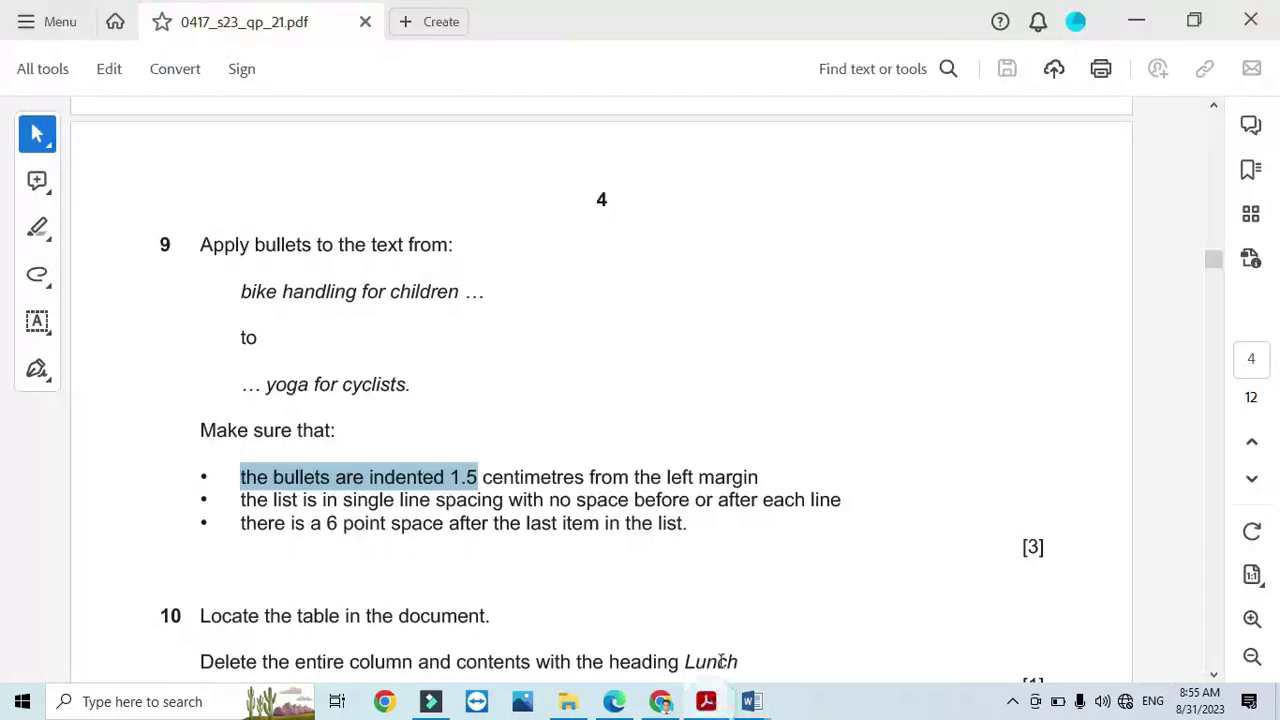
drag(240, 500, 845, 500)
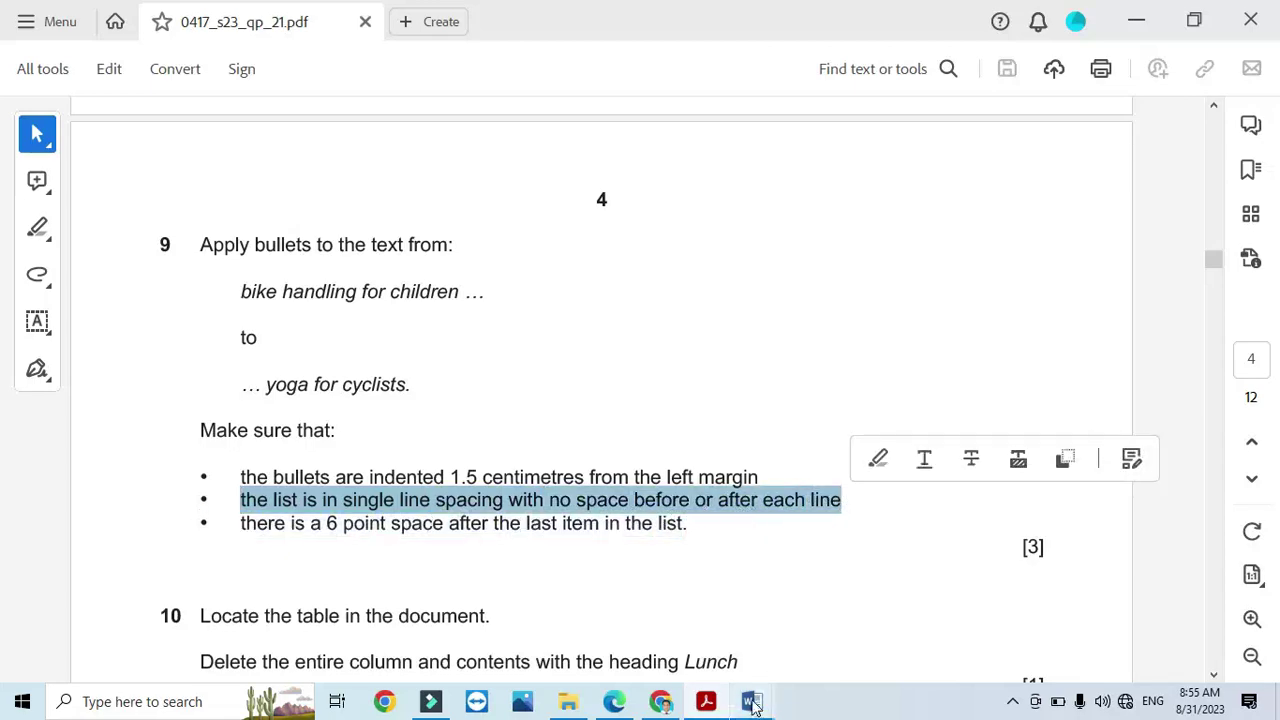
mouse_move(752, 705)
click(799, 646)
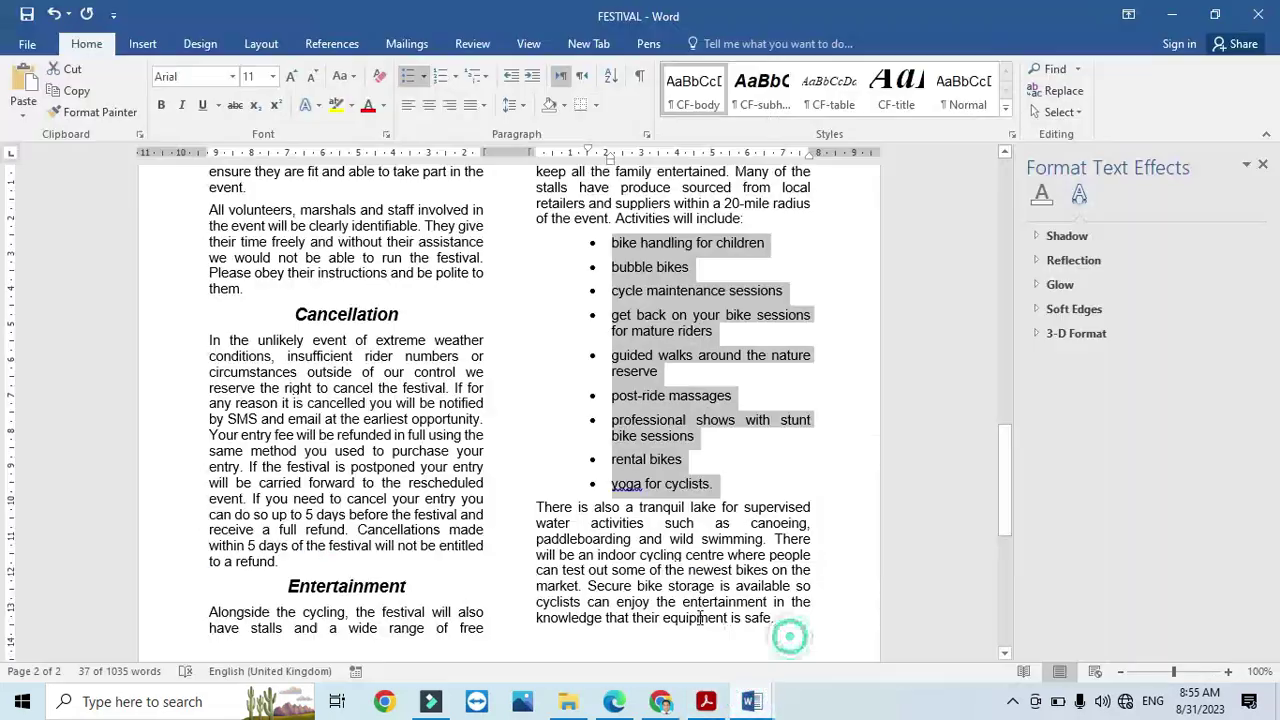
right_click(665, 285)
click(740, 476)
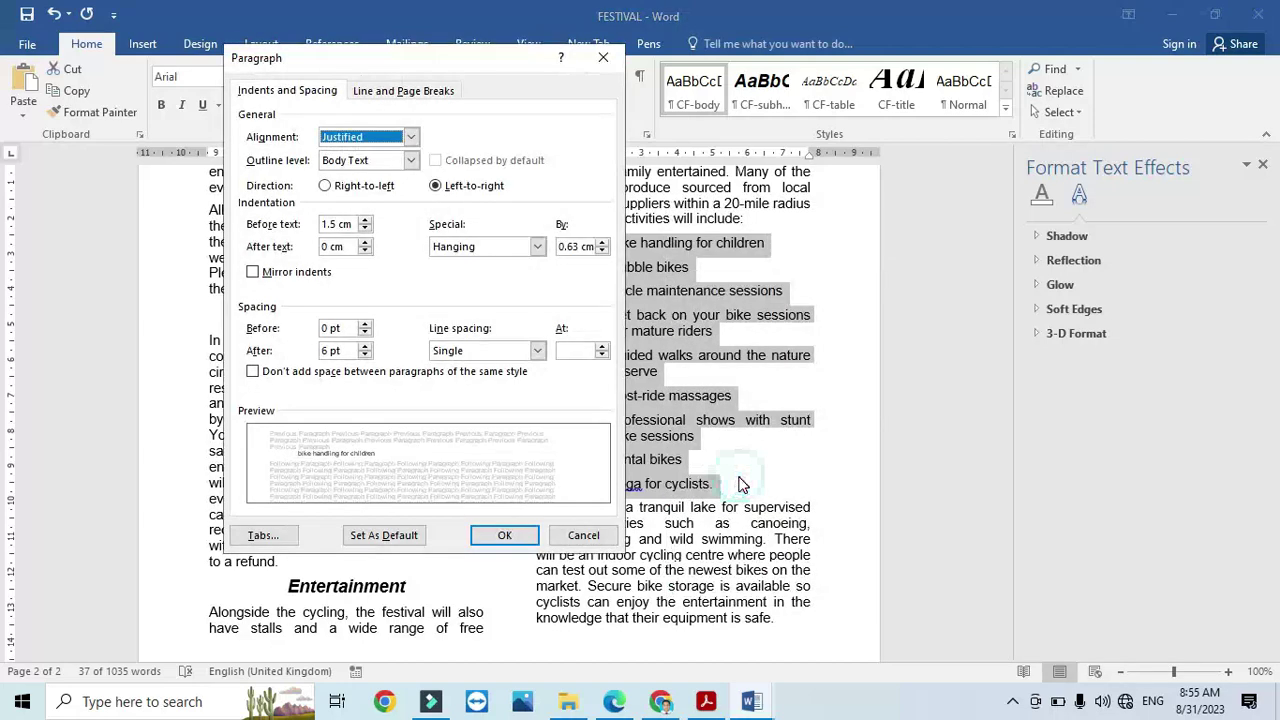
click(365, 356)
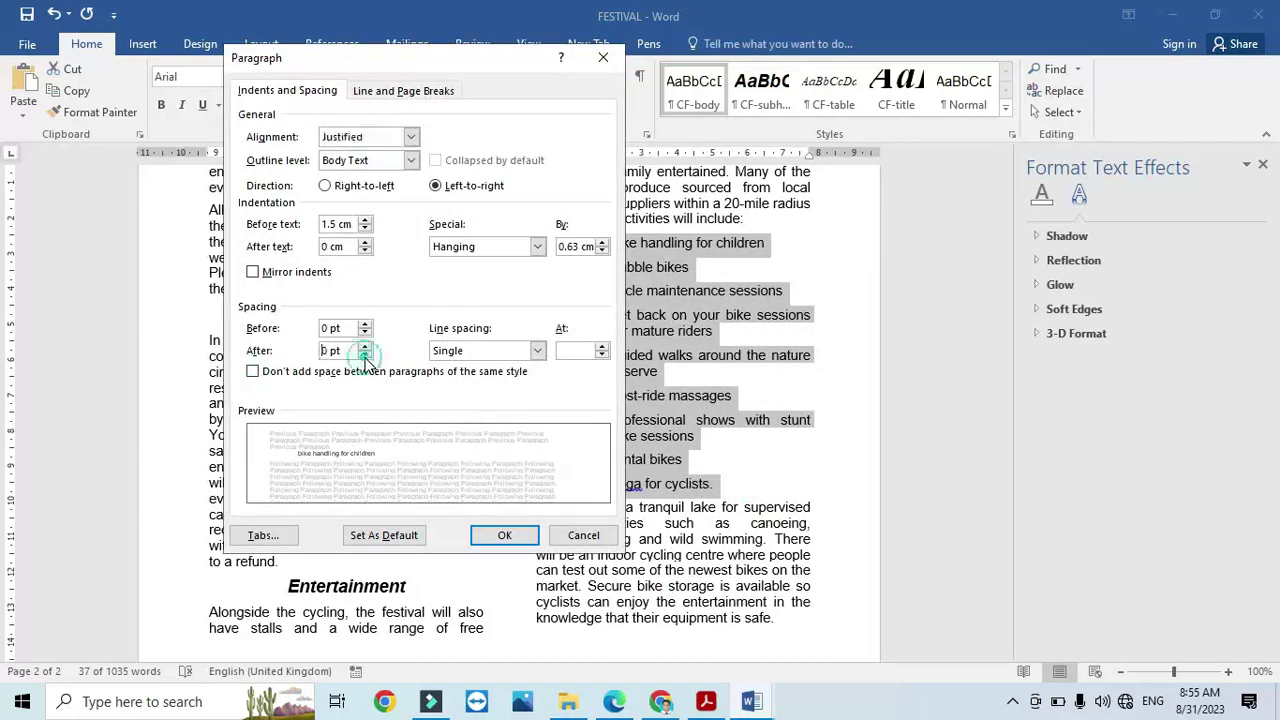
click(504, 535)
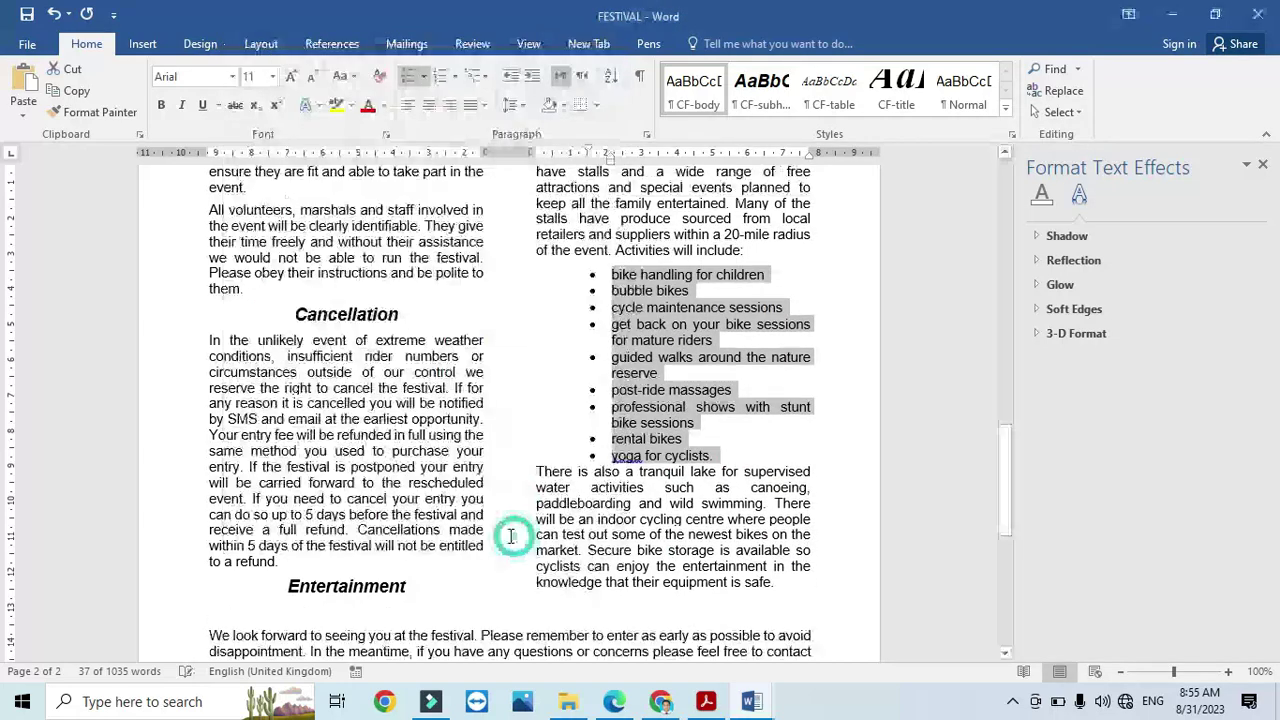
Step: Highlight the exam paper's 6 pt space-after requirement
click(706, 700)
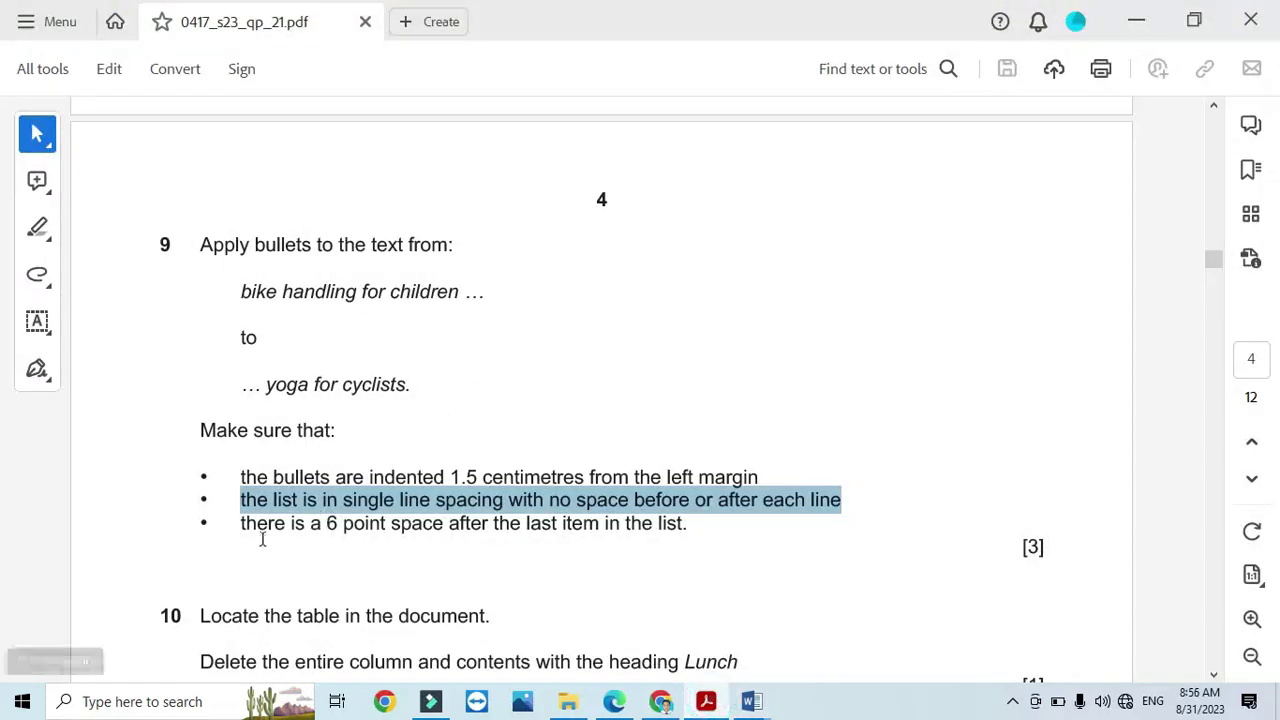
drag(241, 524, 686, 534)
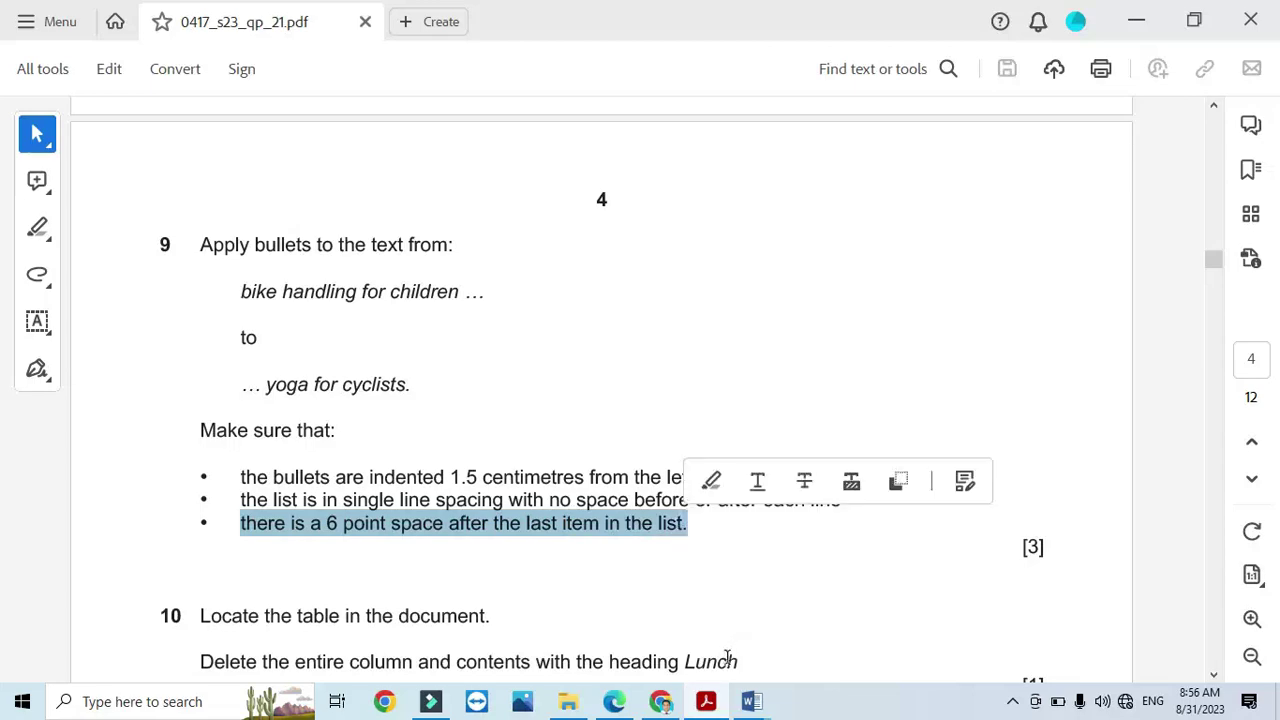
click(705, 701)
Step: Give the last list item, yoga for cyclists, 6 pt space after
click(715, 462)
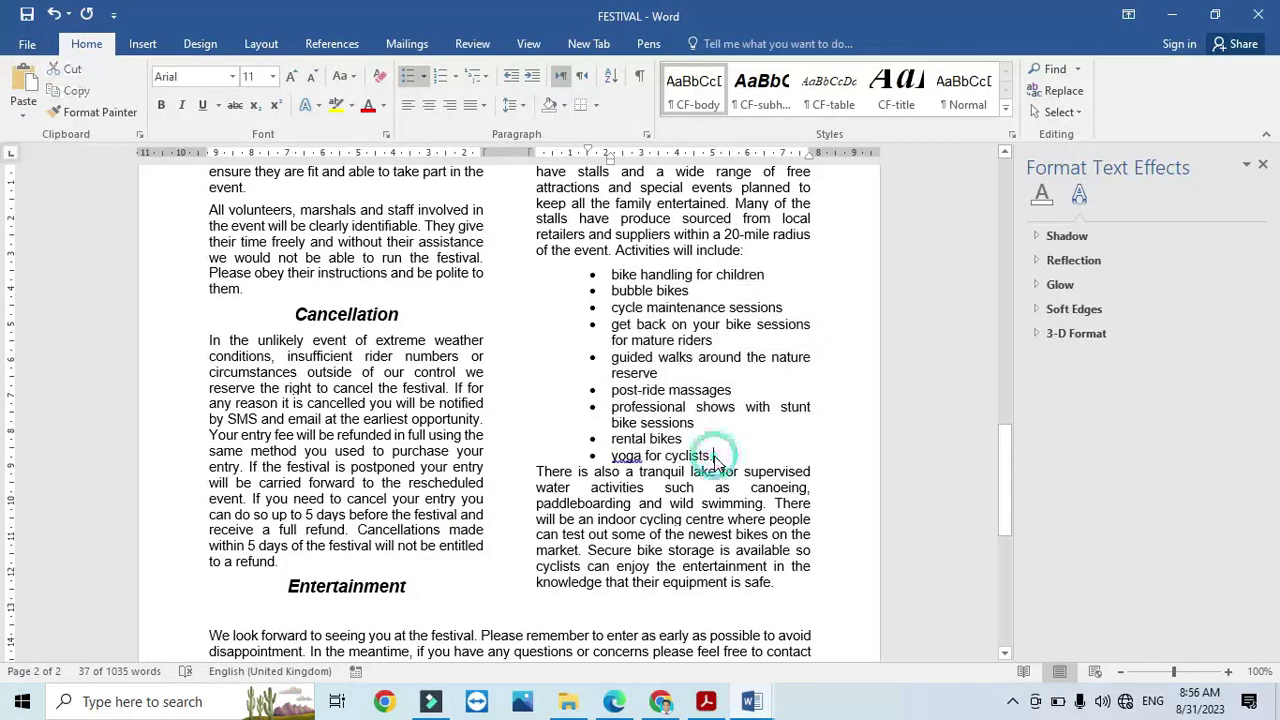
right_click(718, 458)
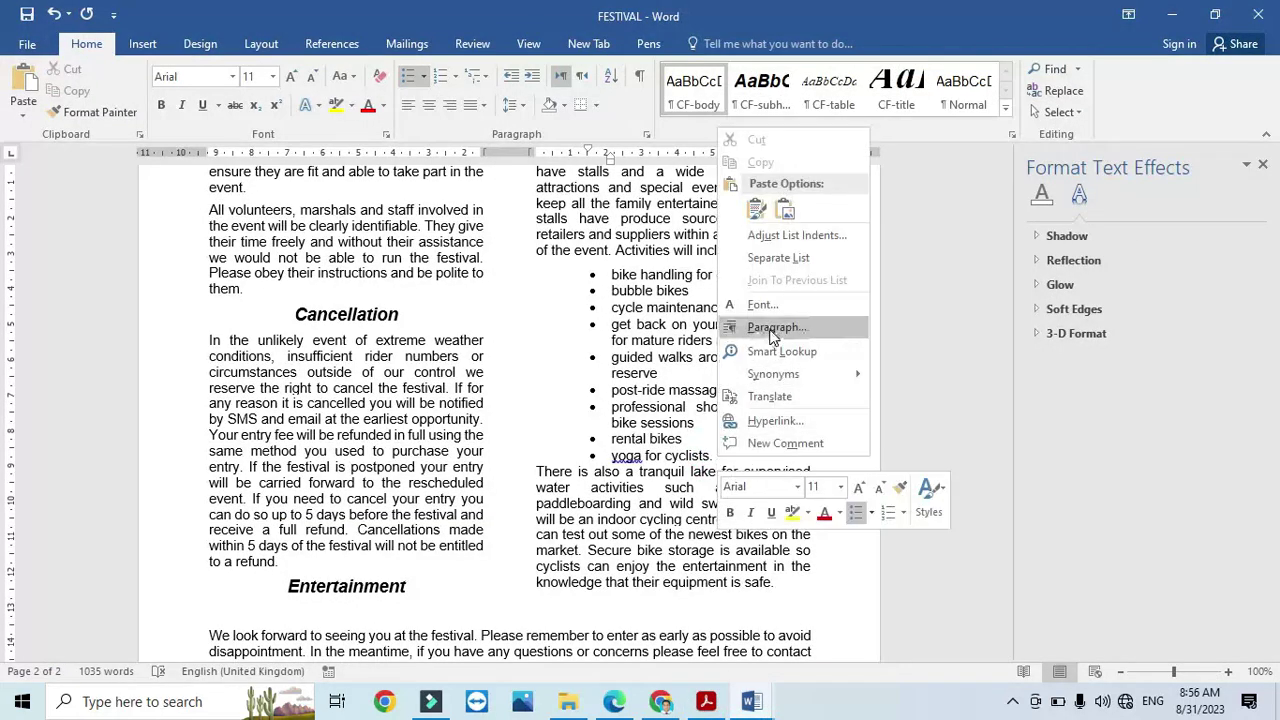
click(777, 327)
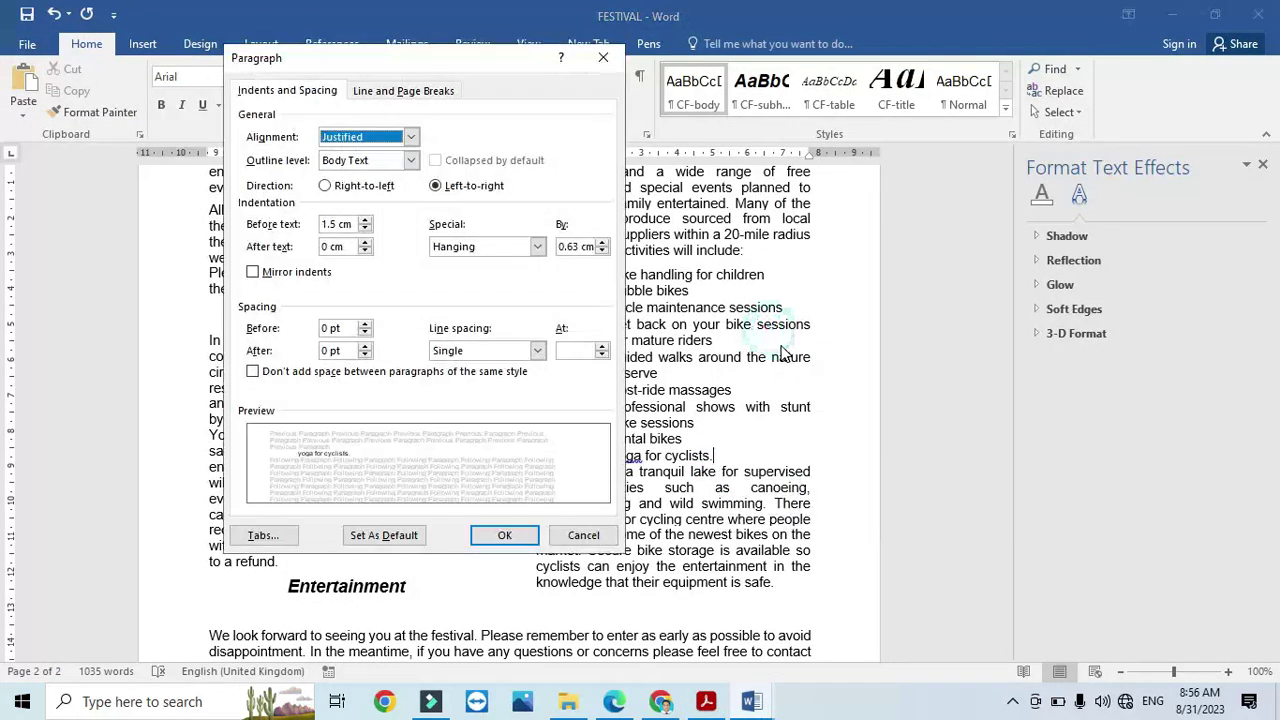
click(366, 346)
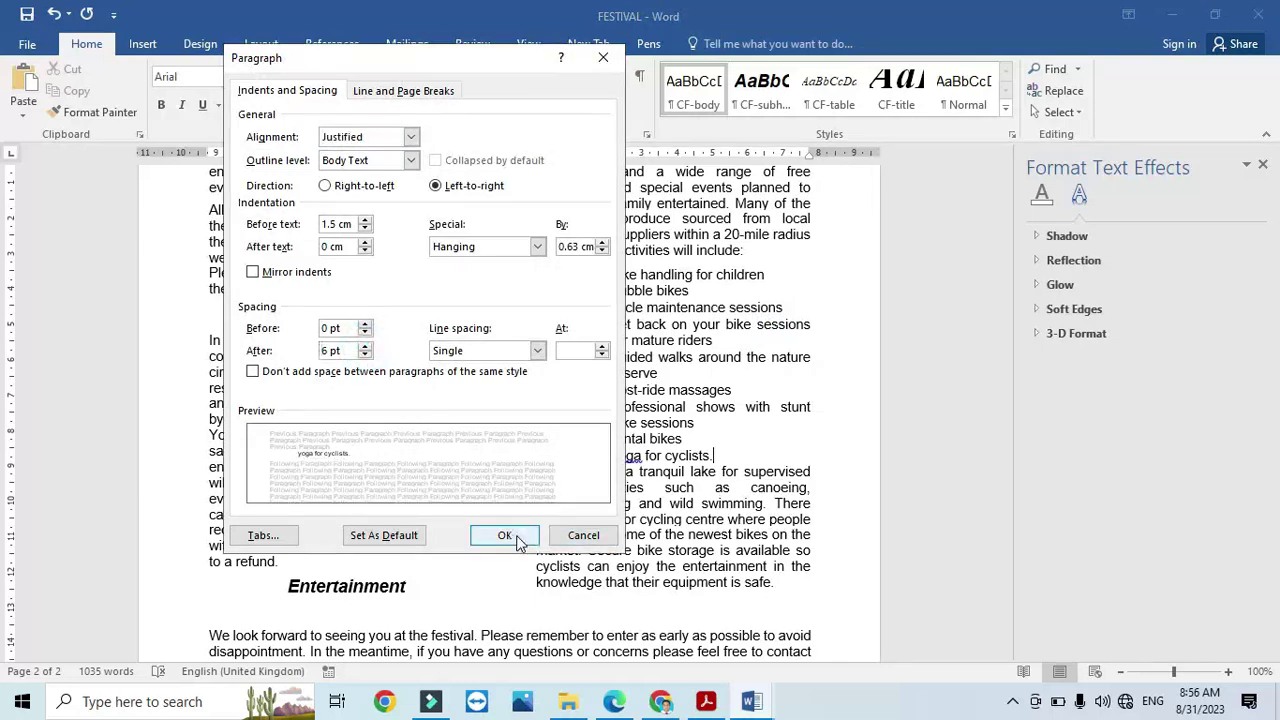
click(508, 535)
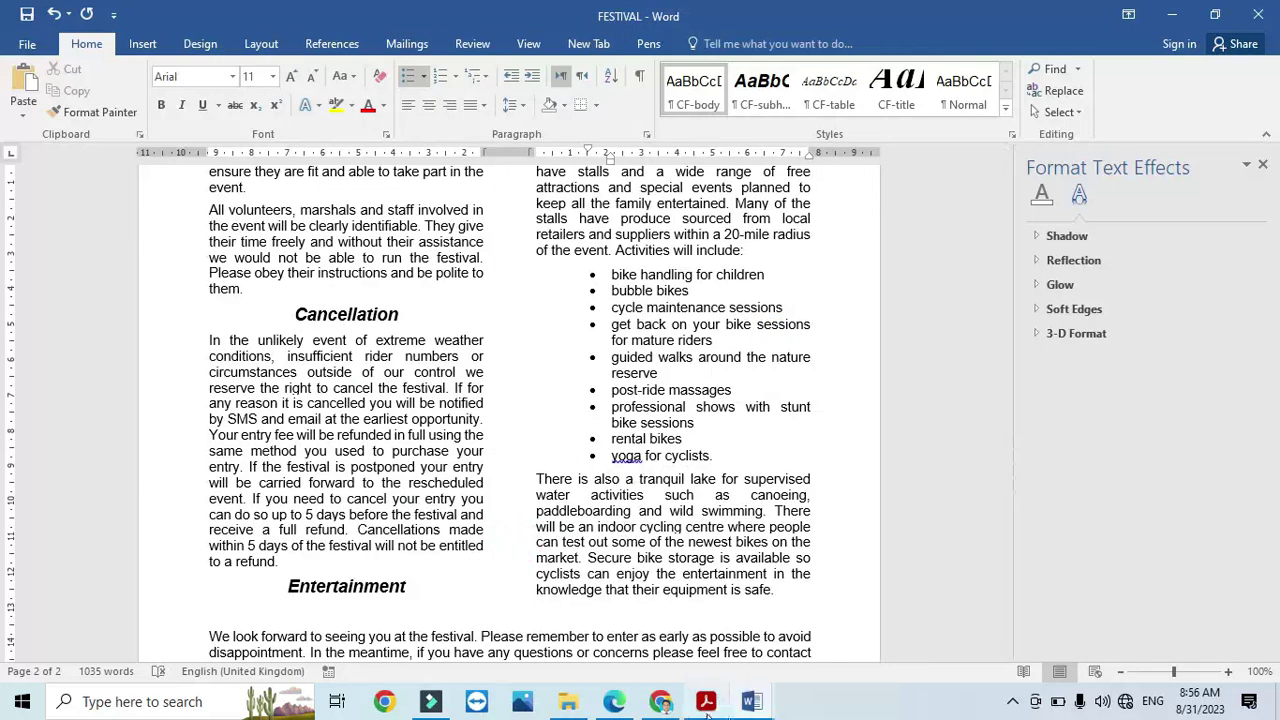
click(706, 702)
scroll(413, 497, down, 5)
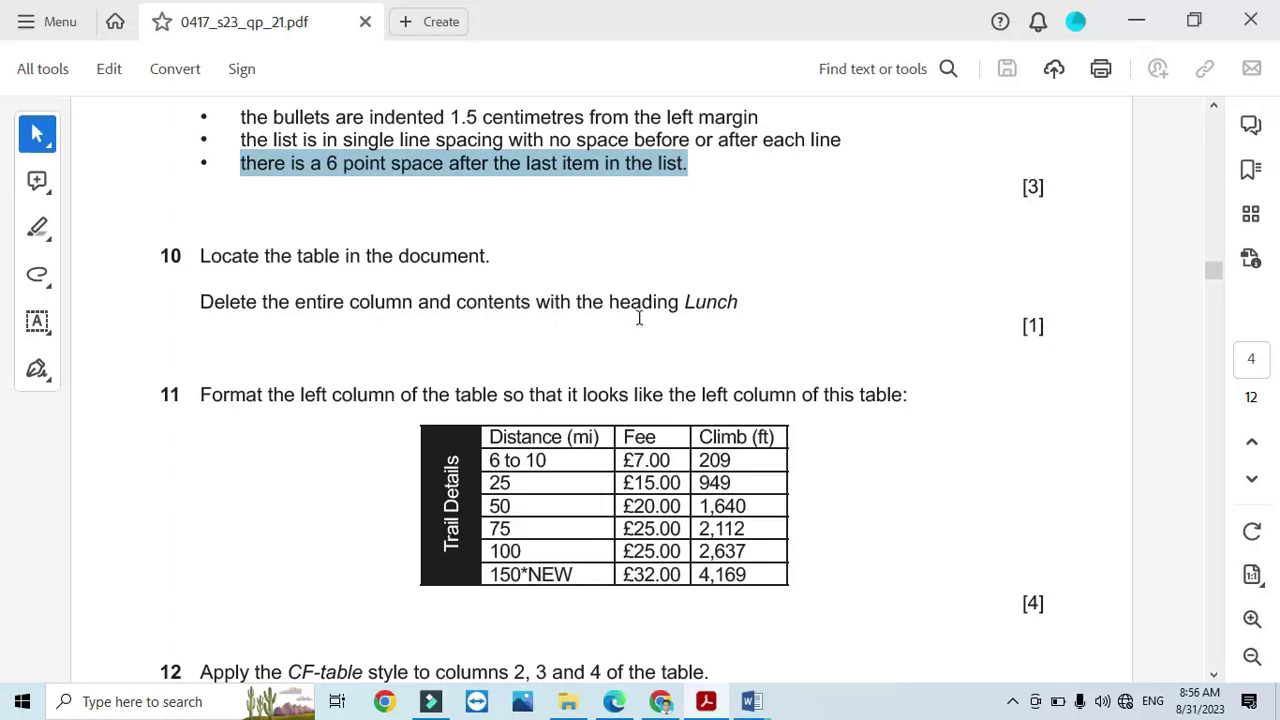
Step: Apply All Borders to every cell of the trail table
click(752, 701)
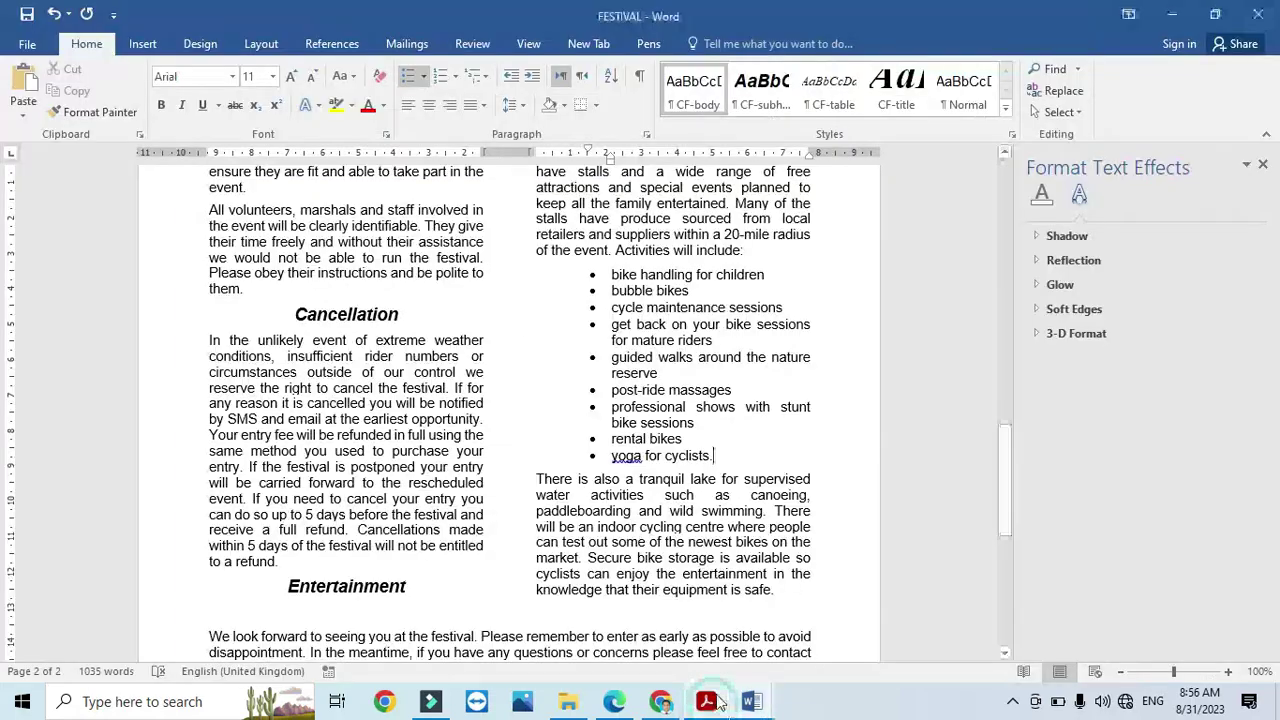
scroll(682, 557, down, 5)
scroll(682, 557, down, 3)
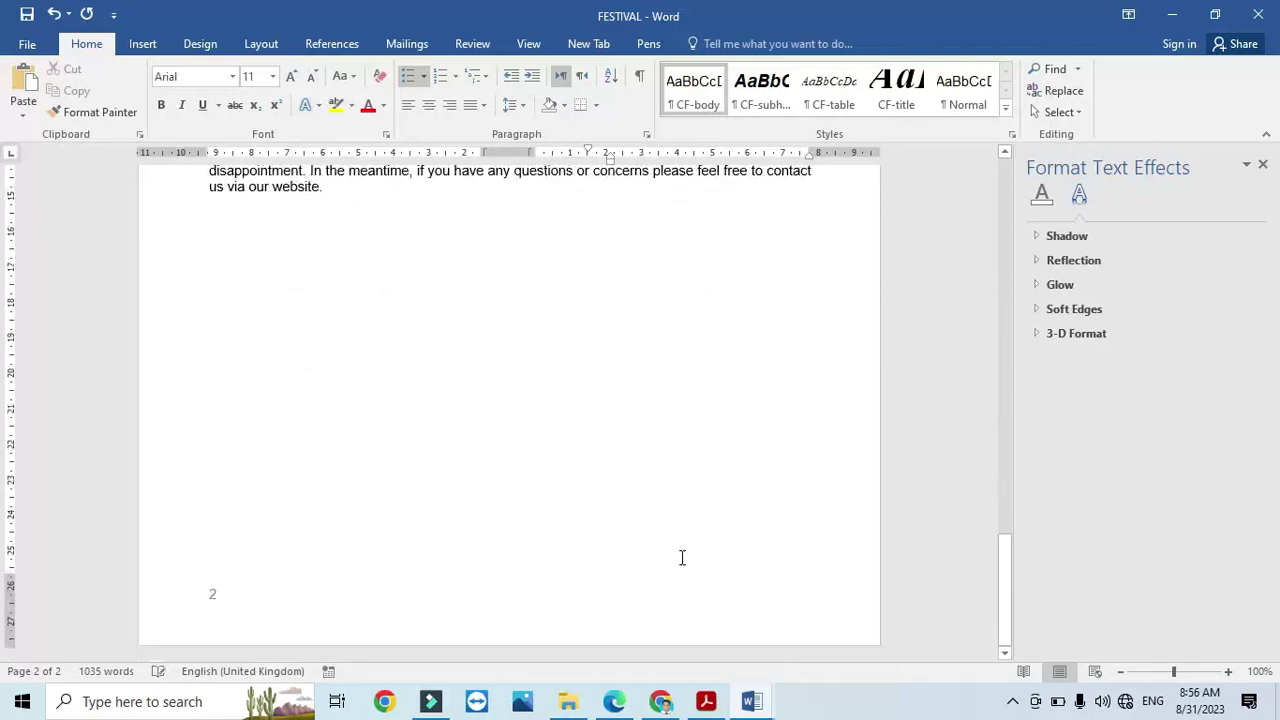
scroll(680, 557, up, 15)
scroll(680, 566, up, 6)
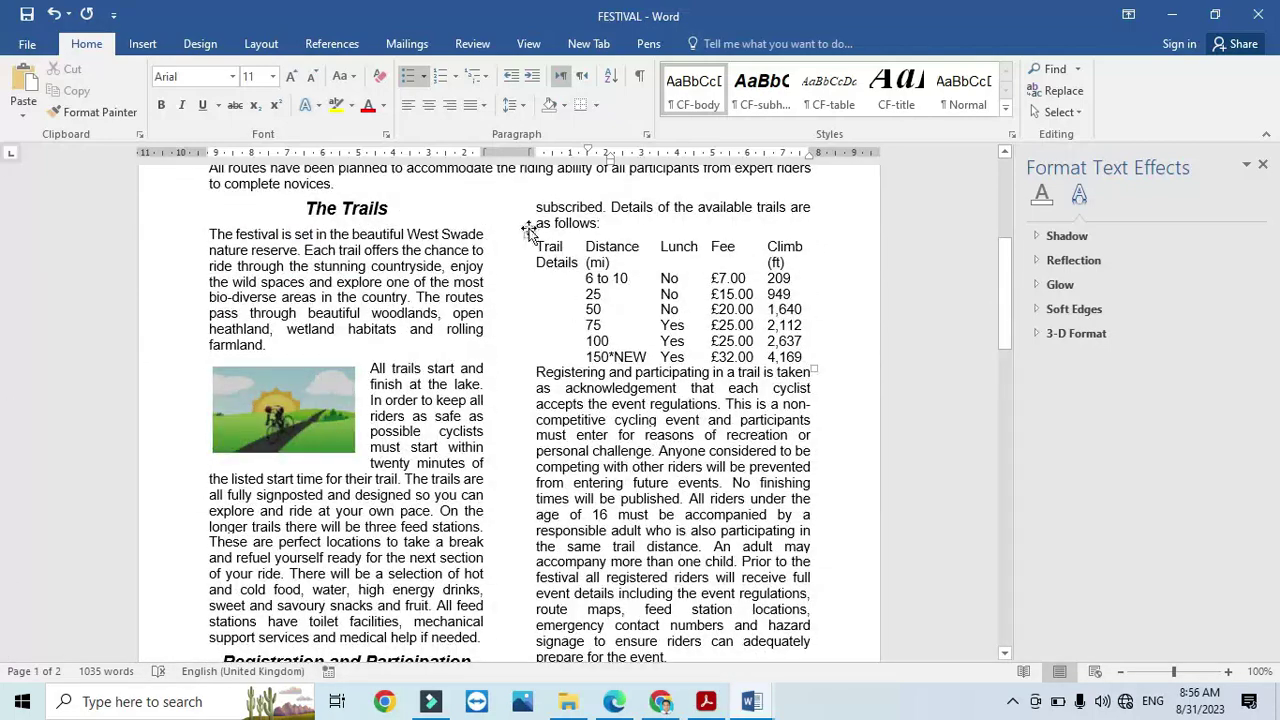
click(528, 232)
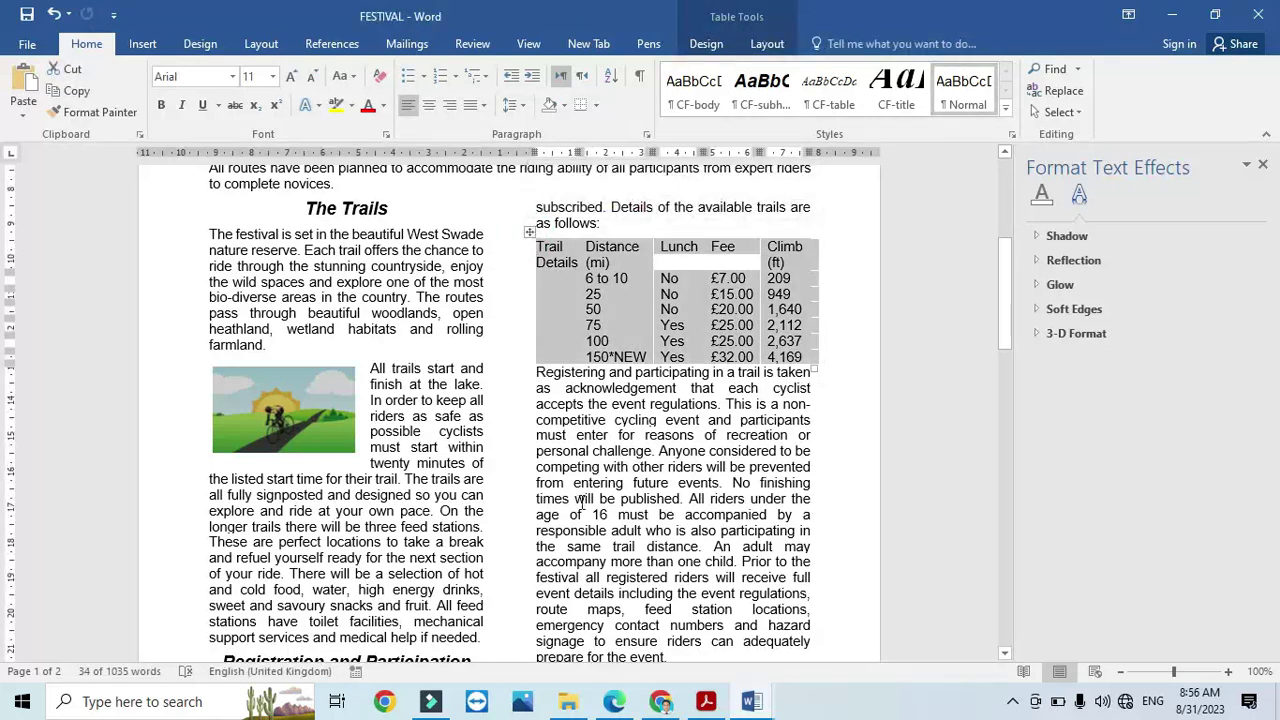
click(597, 106)
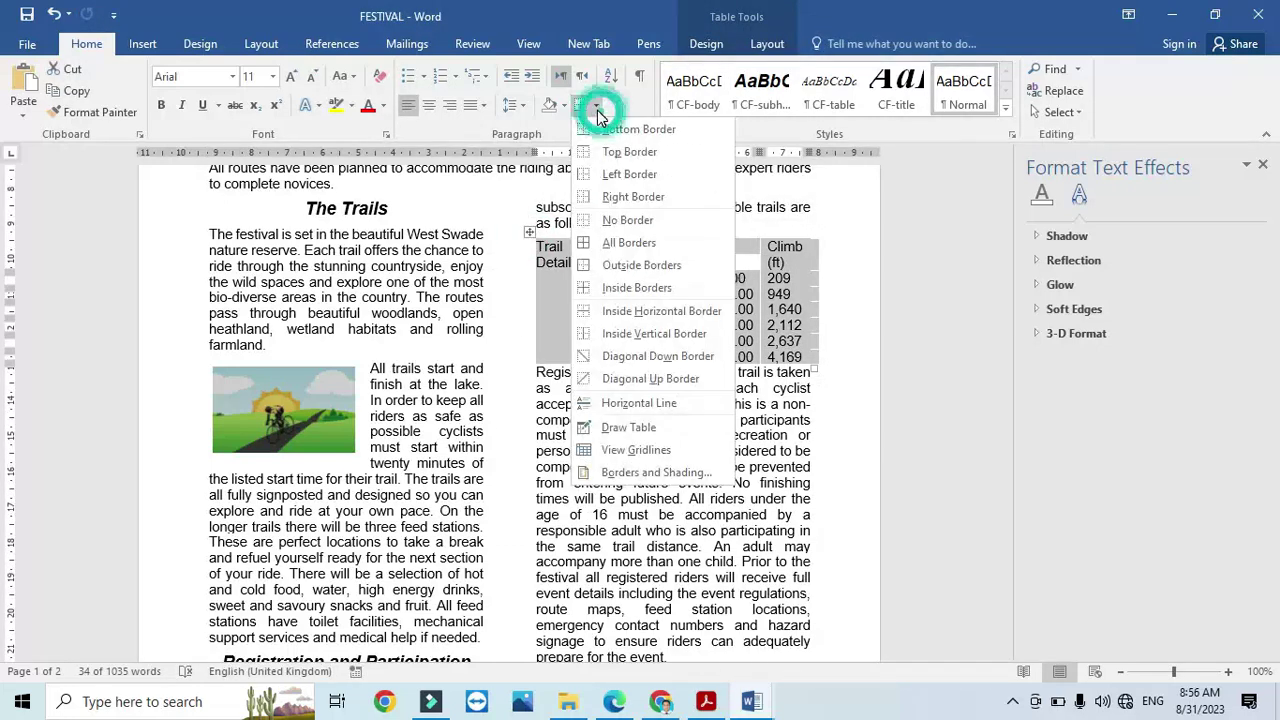
click(628, 242)
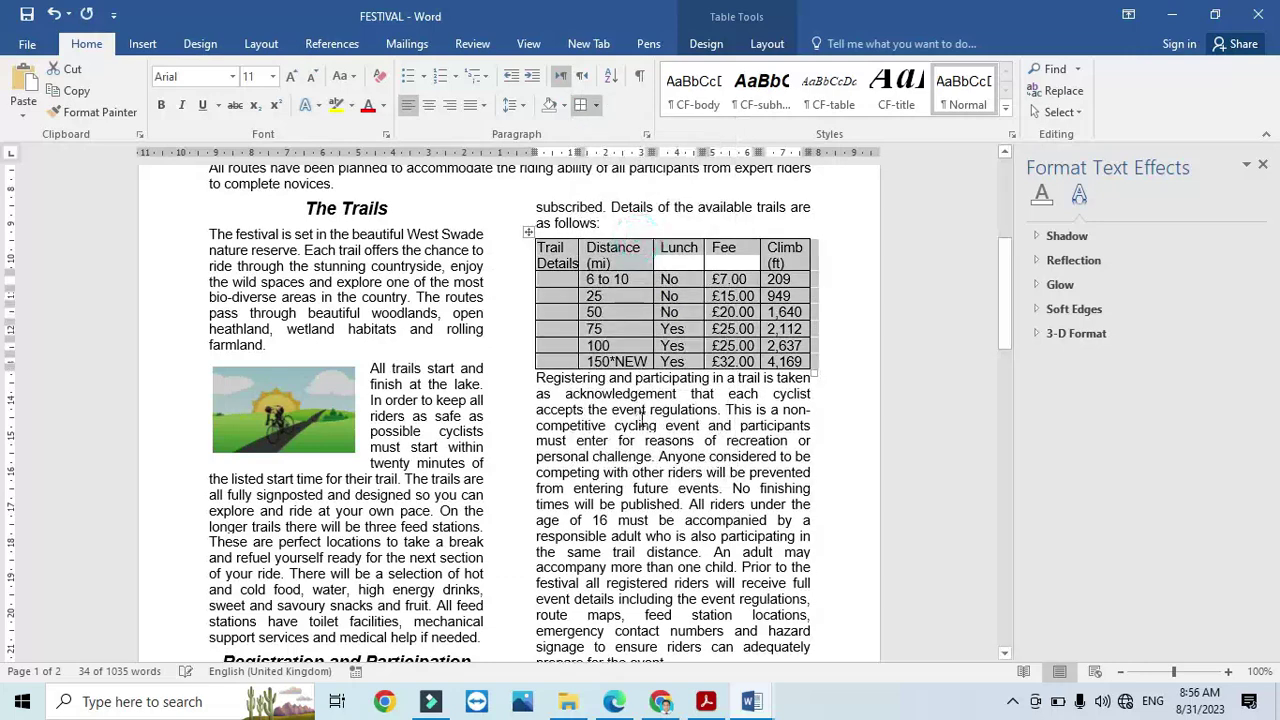
Step: Delete the Lunch column from the trail table
click(703, 703)
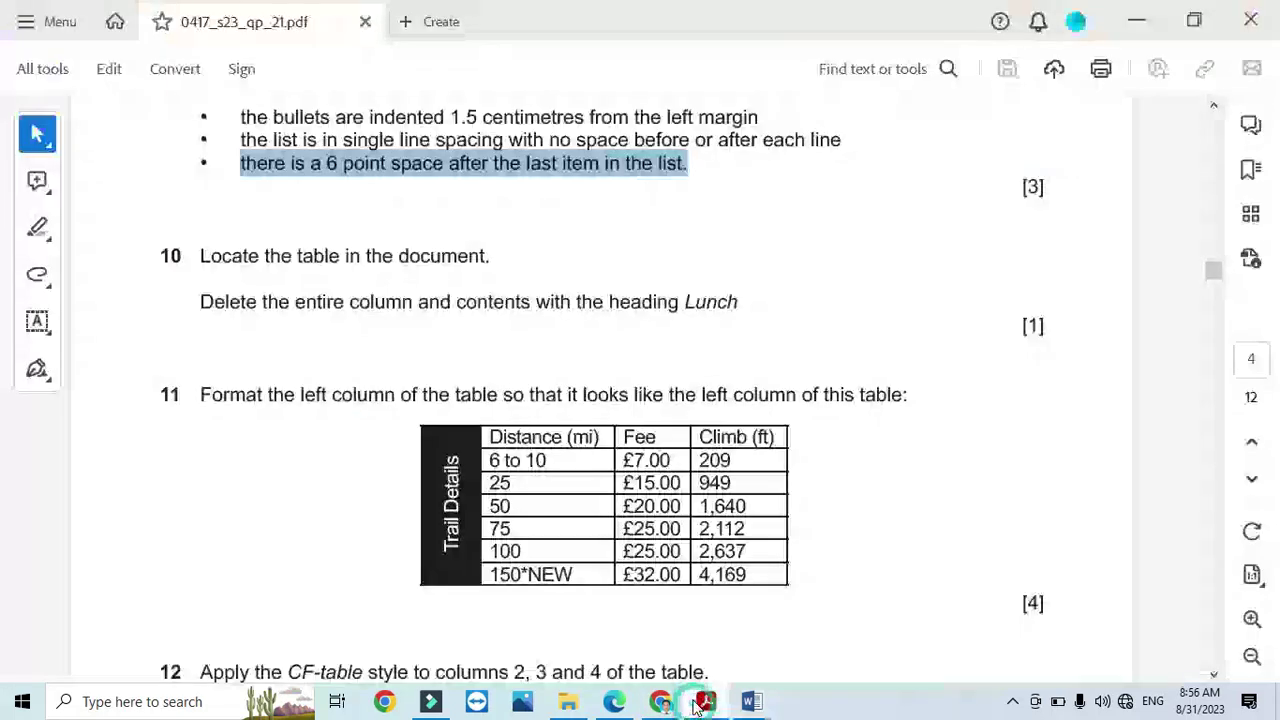
click(751, 701)
click(680, 252)
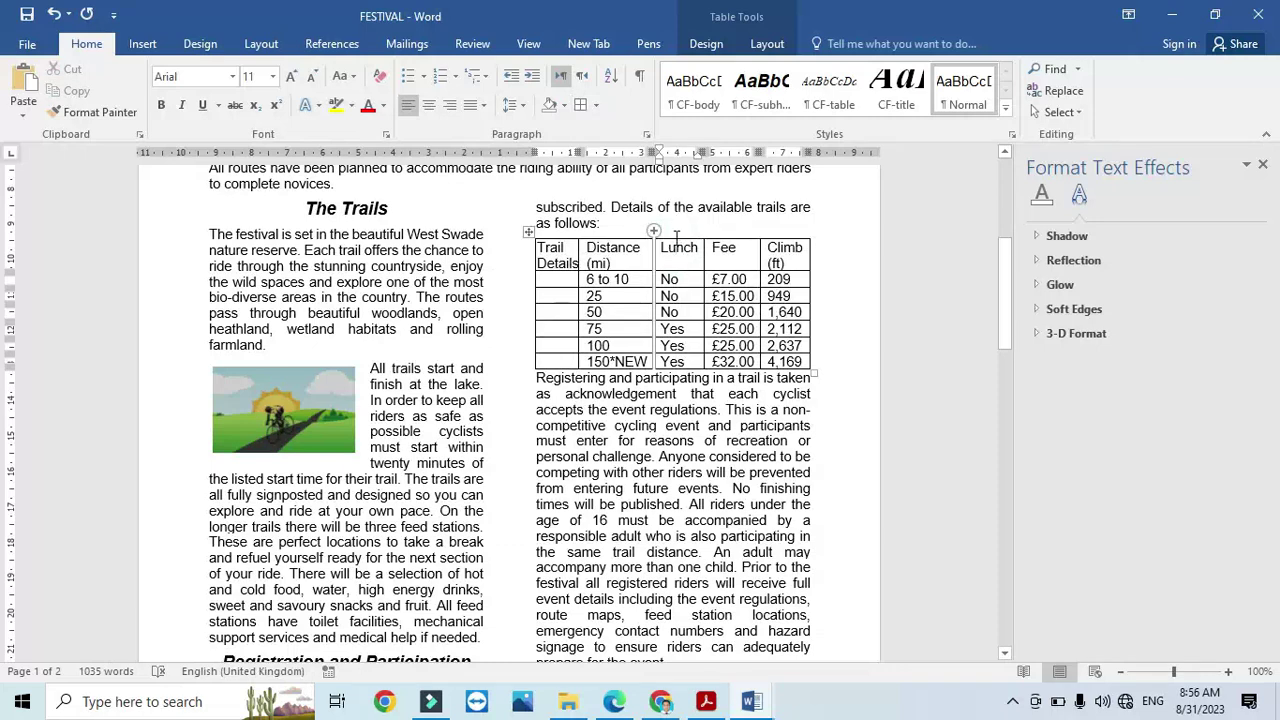
click(673, 233)
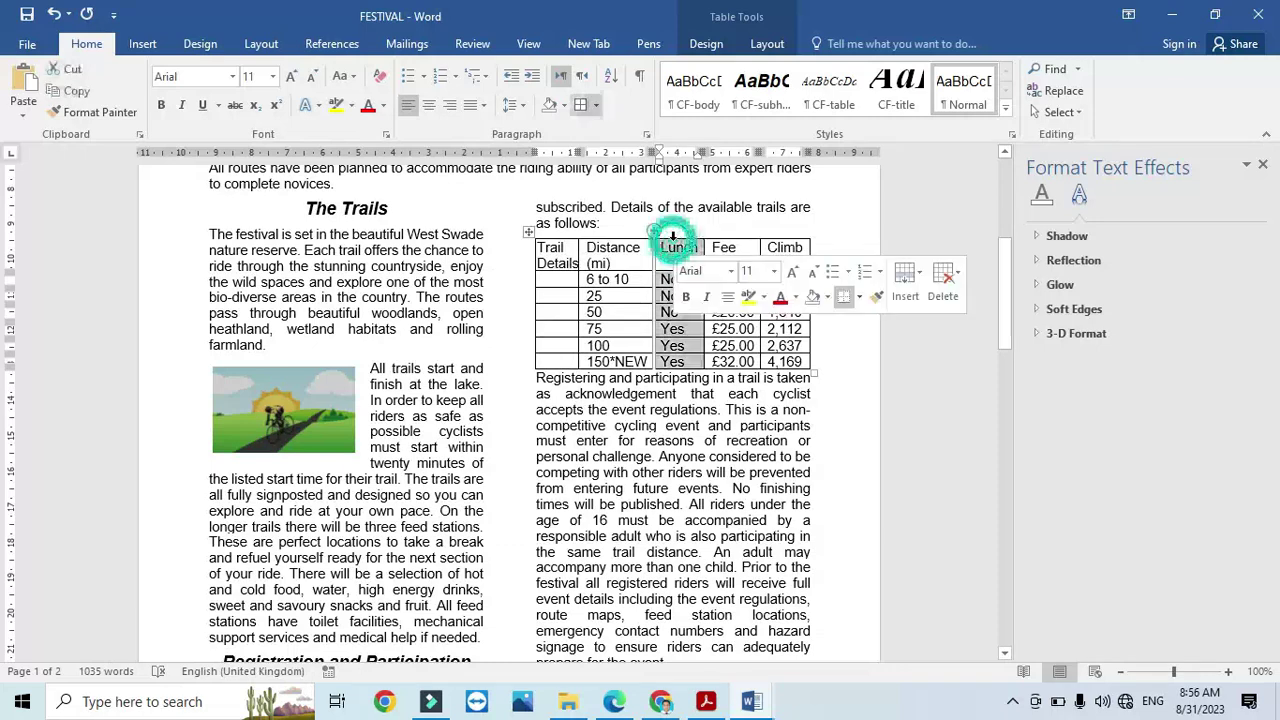
click(958, 277)
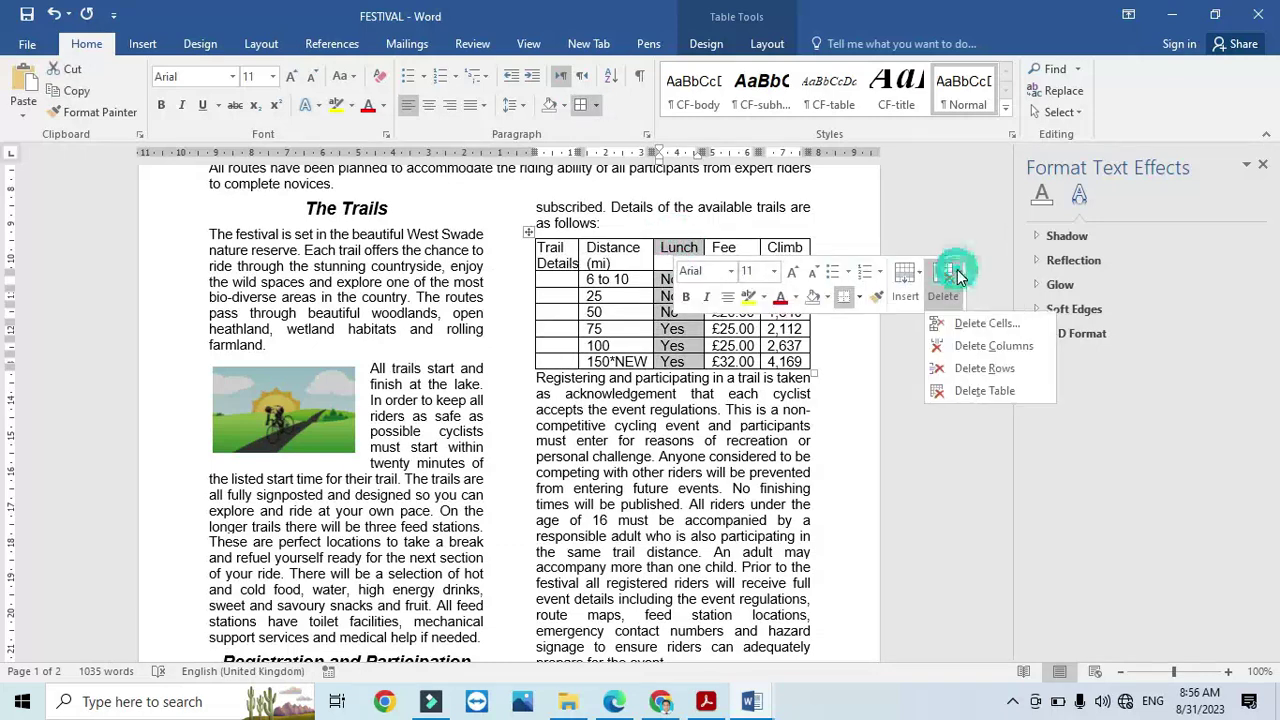
click(975, 345)
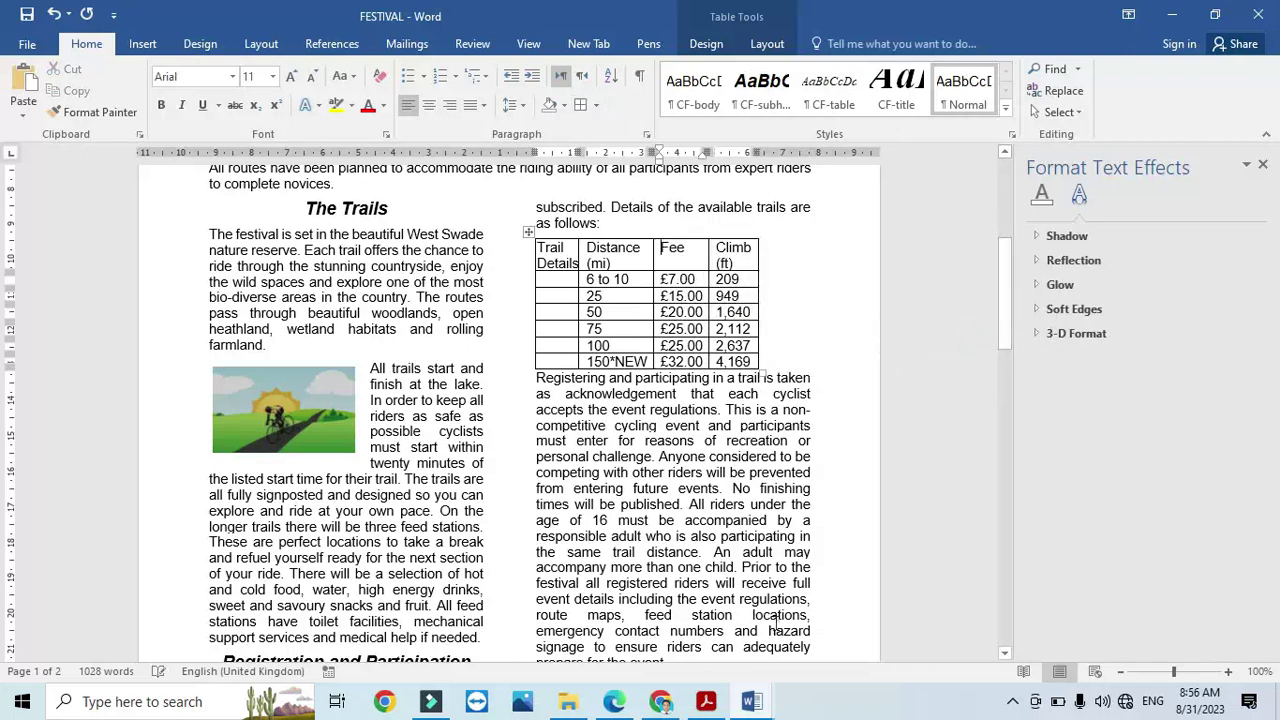
click(706, 701)
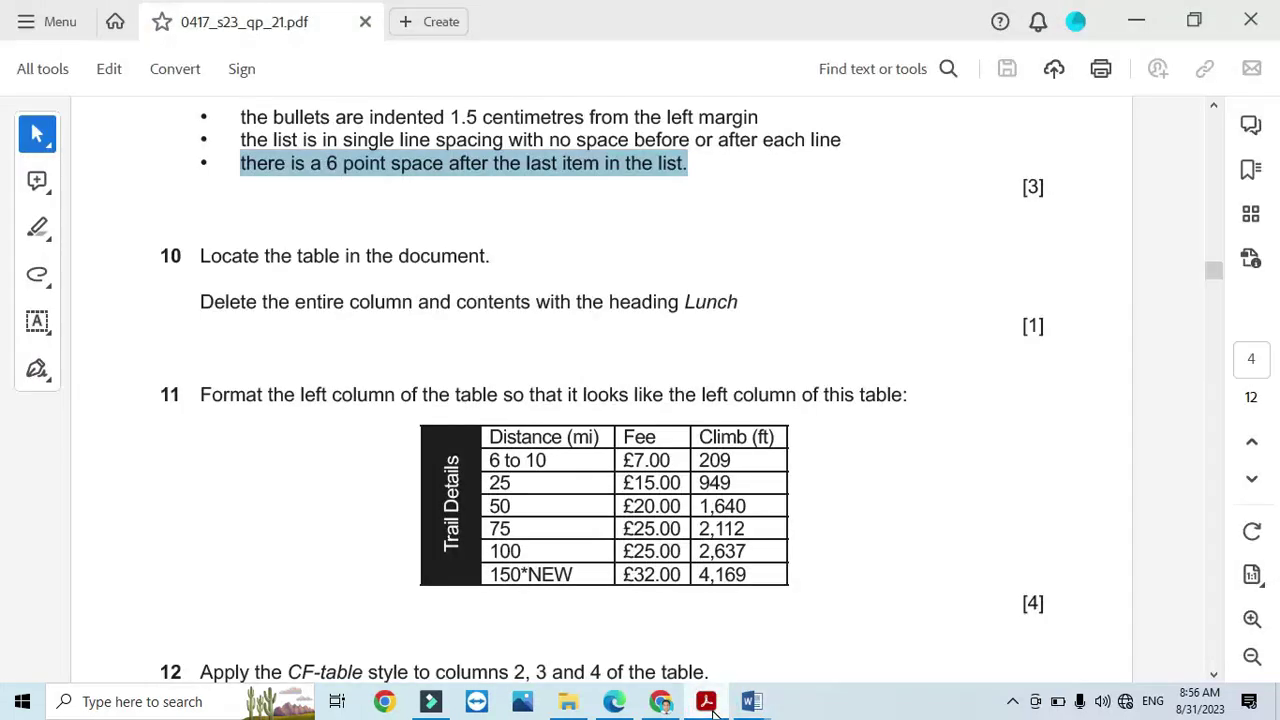
Step: Highlight task 11's left-column formatting instruction in the exam PDF
drag(200, 397, 908, 407)
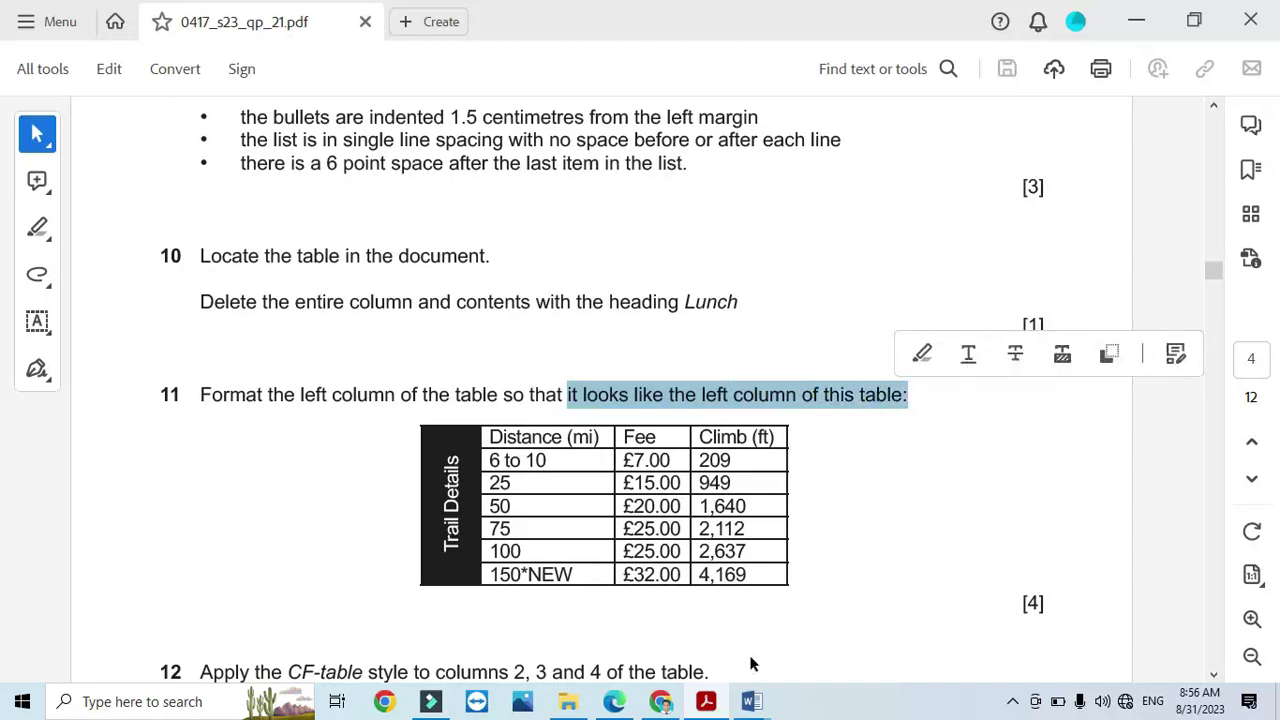
click(752, 701)
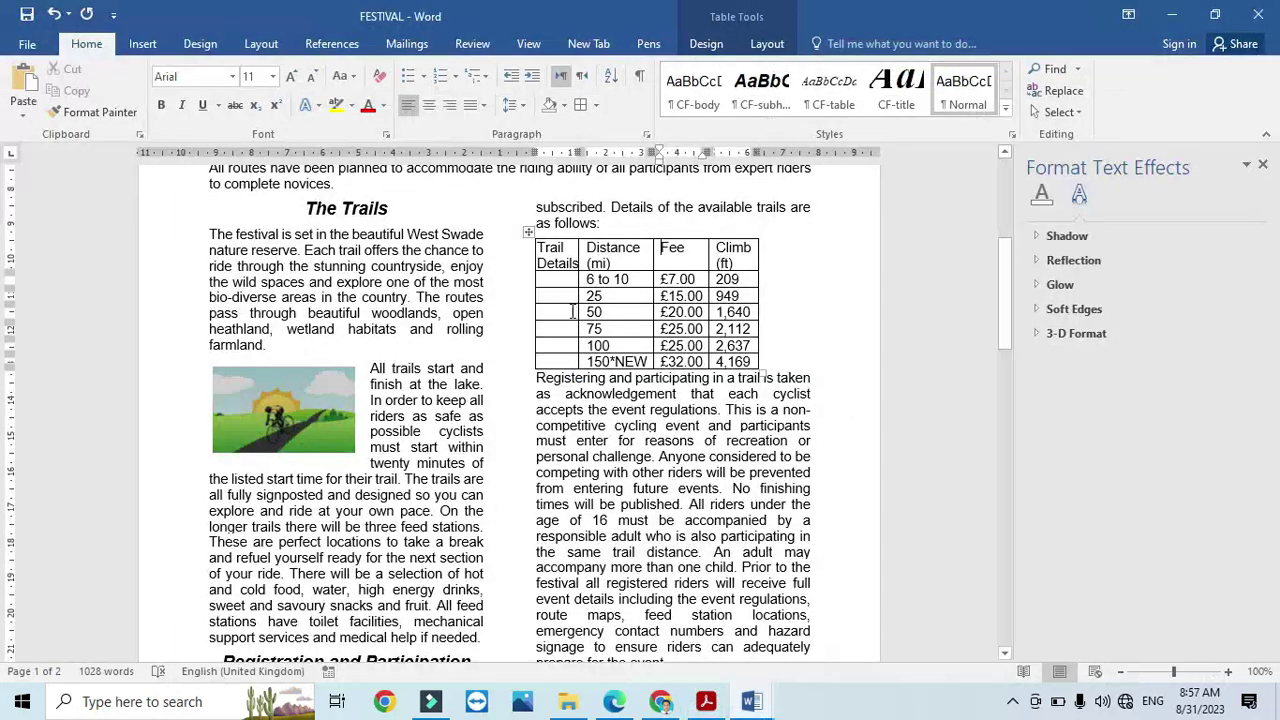
Step: Merge the left column cells and rotate Trail Details to read bottom to top
drag(551, 257, 552, 358)
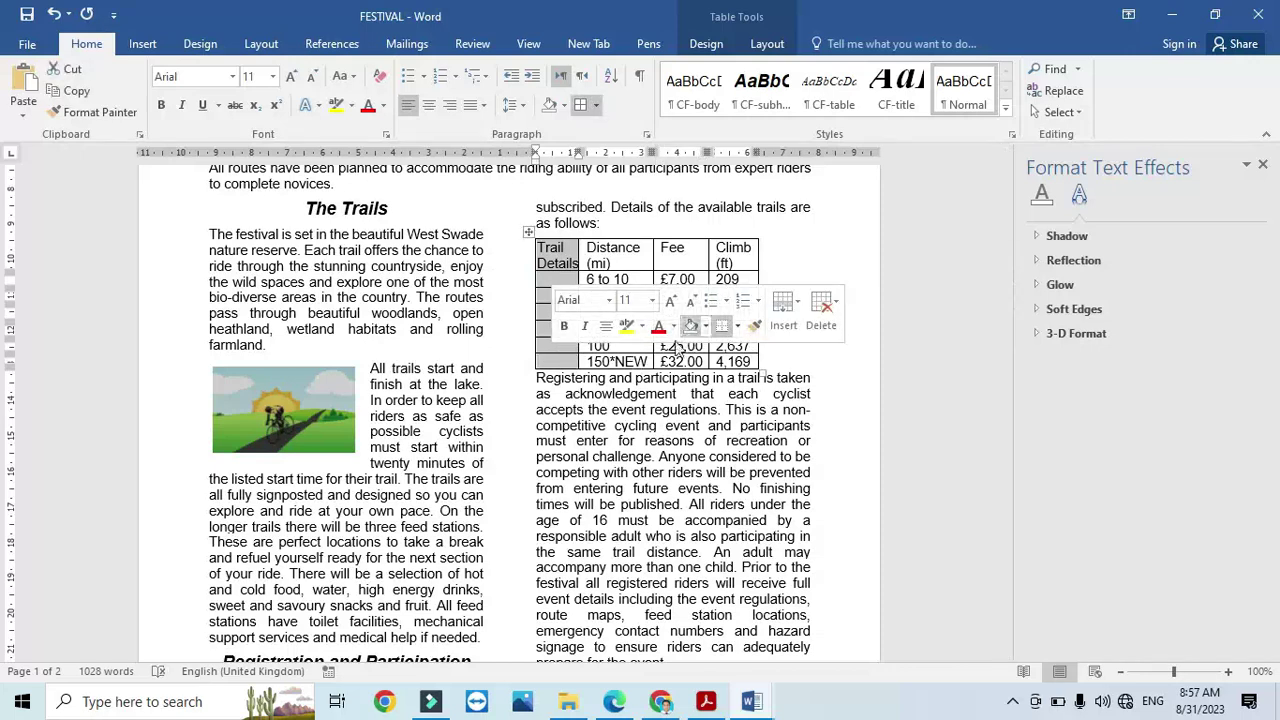
right_click(563, 252)
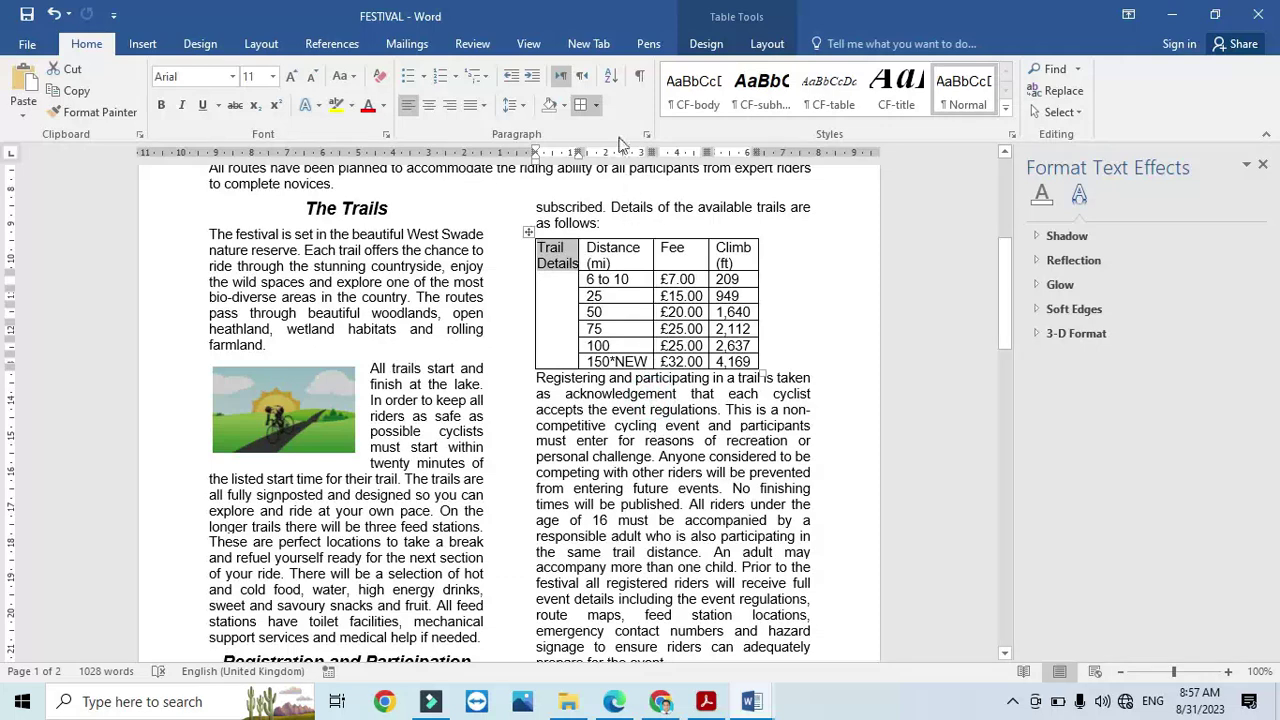
click(767, 44)
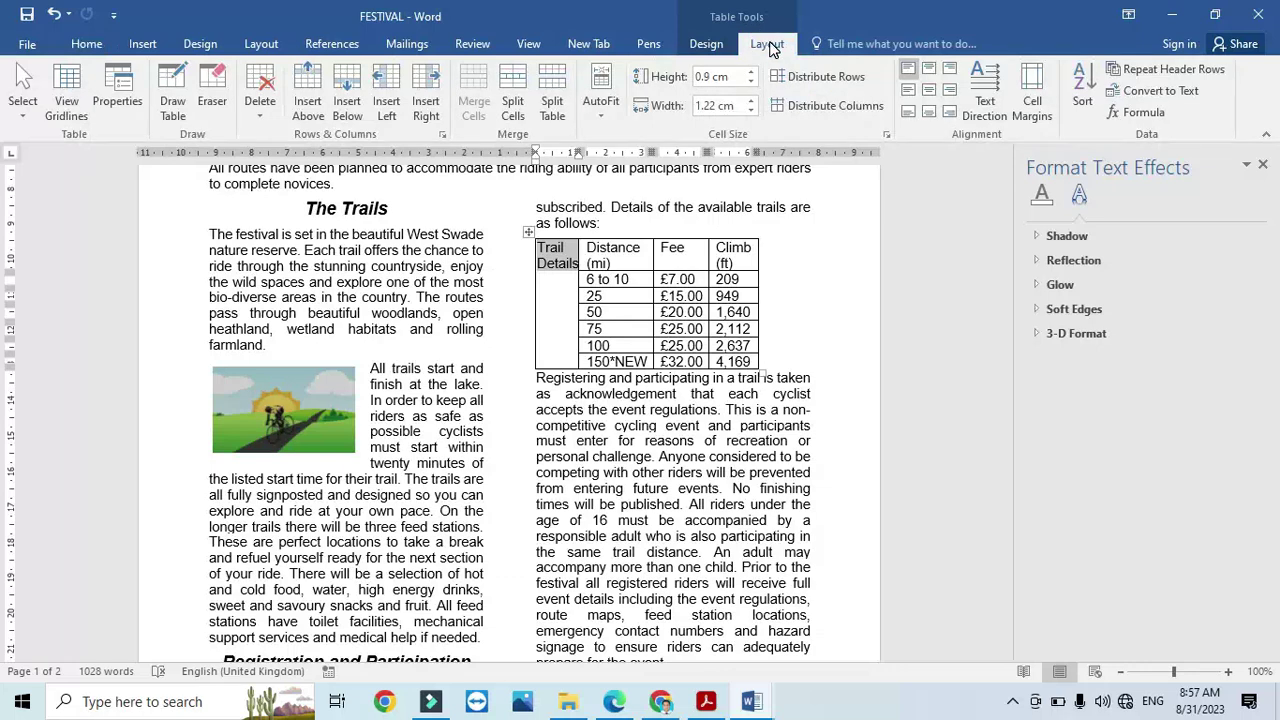
click(985, 90)
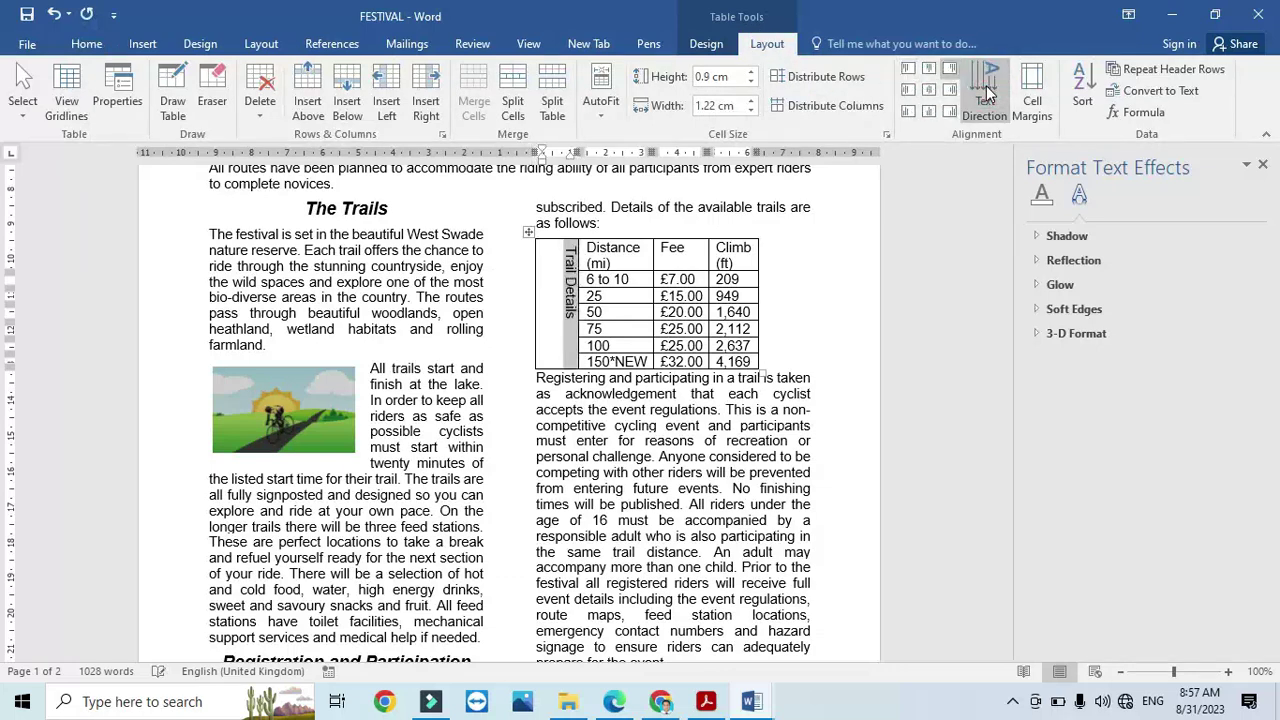
click(985, 90)
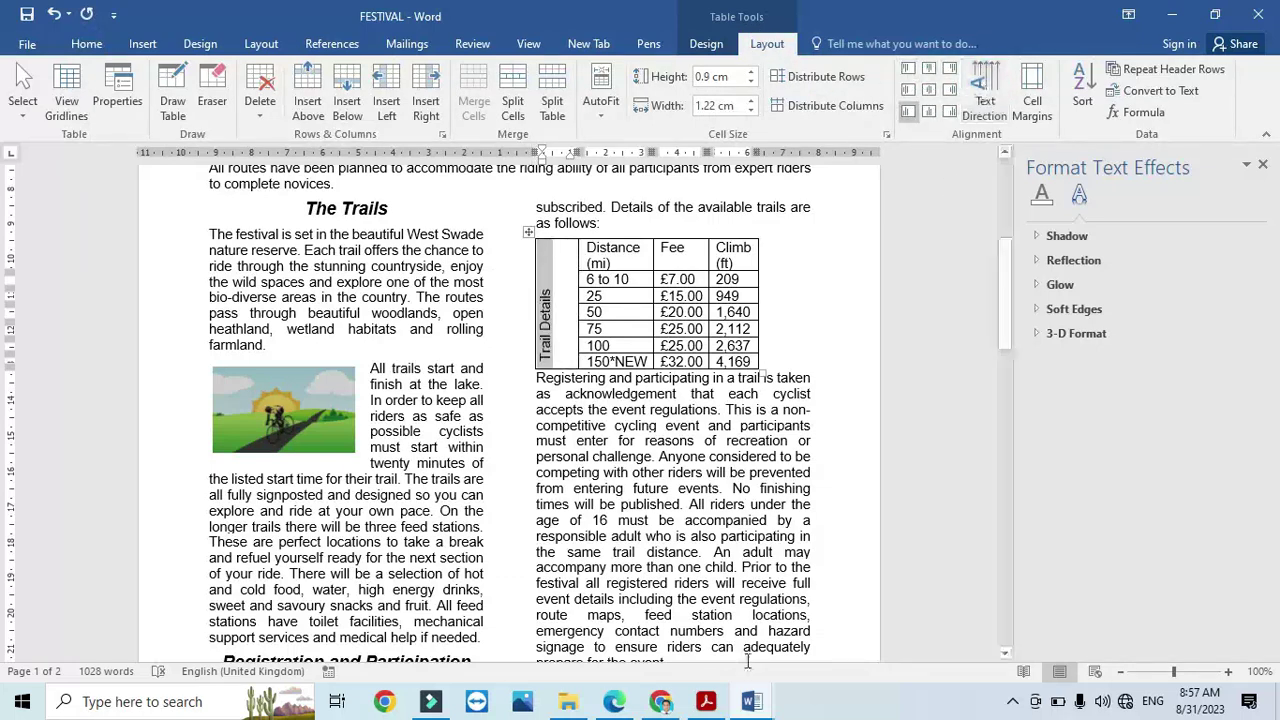
Step: Centre the Trail Details text in its cell, matching the exam's example table
click(705, 702)
click(705, 702)
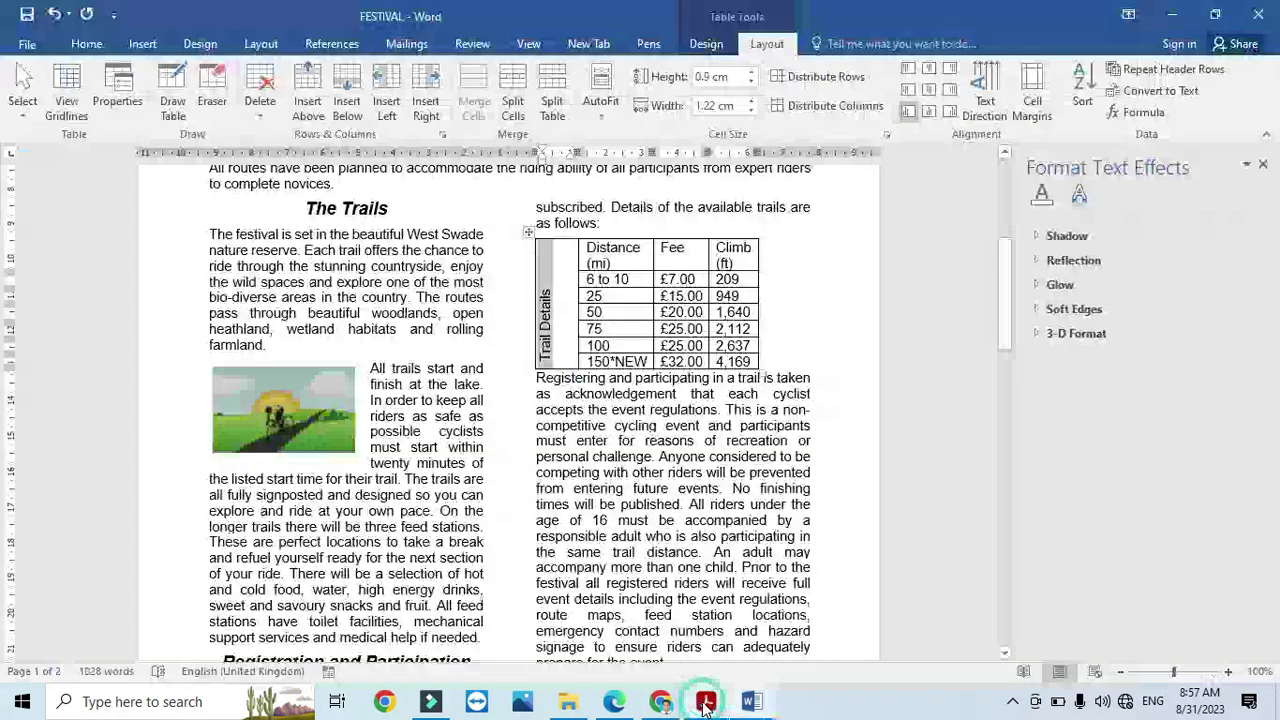
click(930, 92)
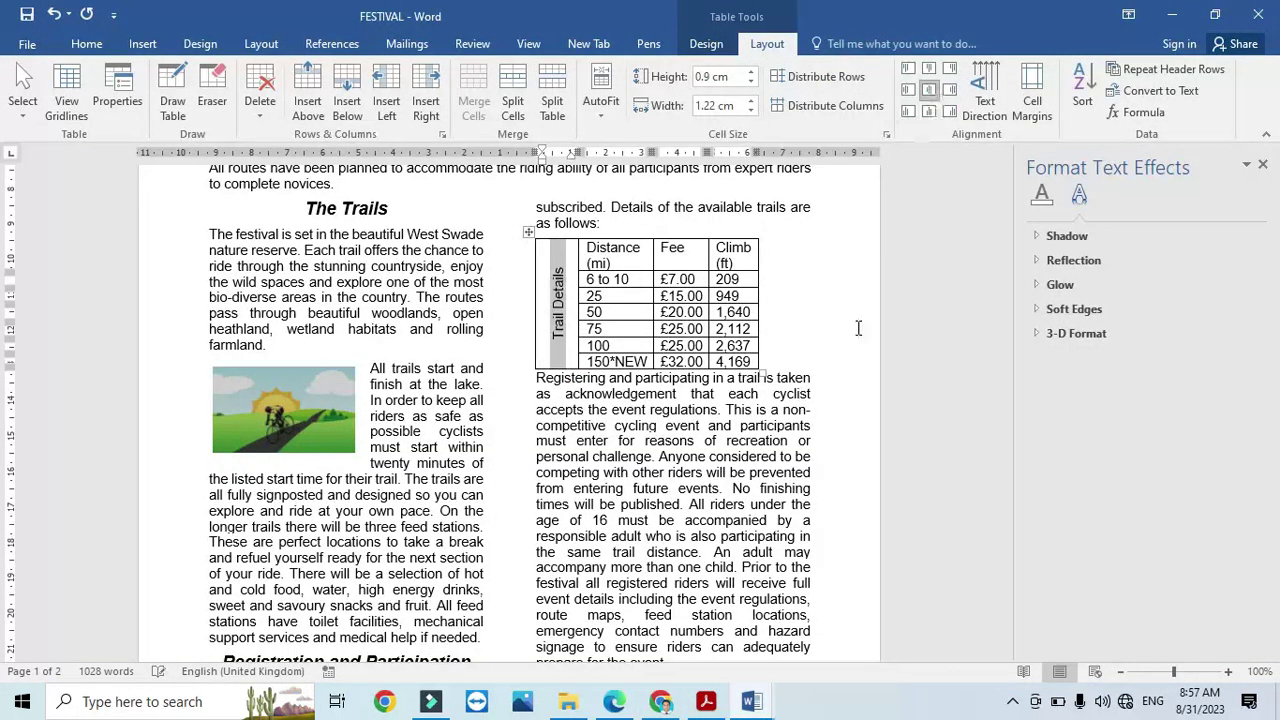
click(708, 701)
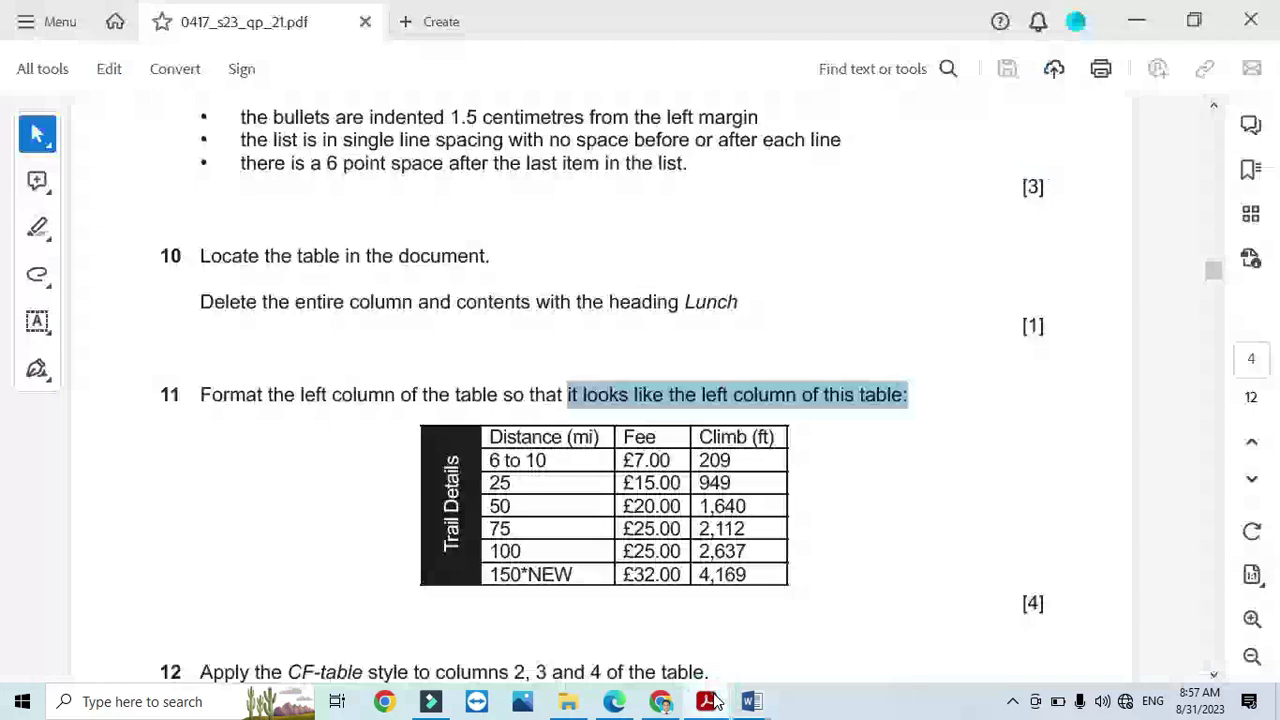
click(710, 701)
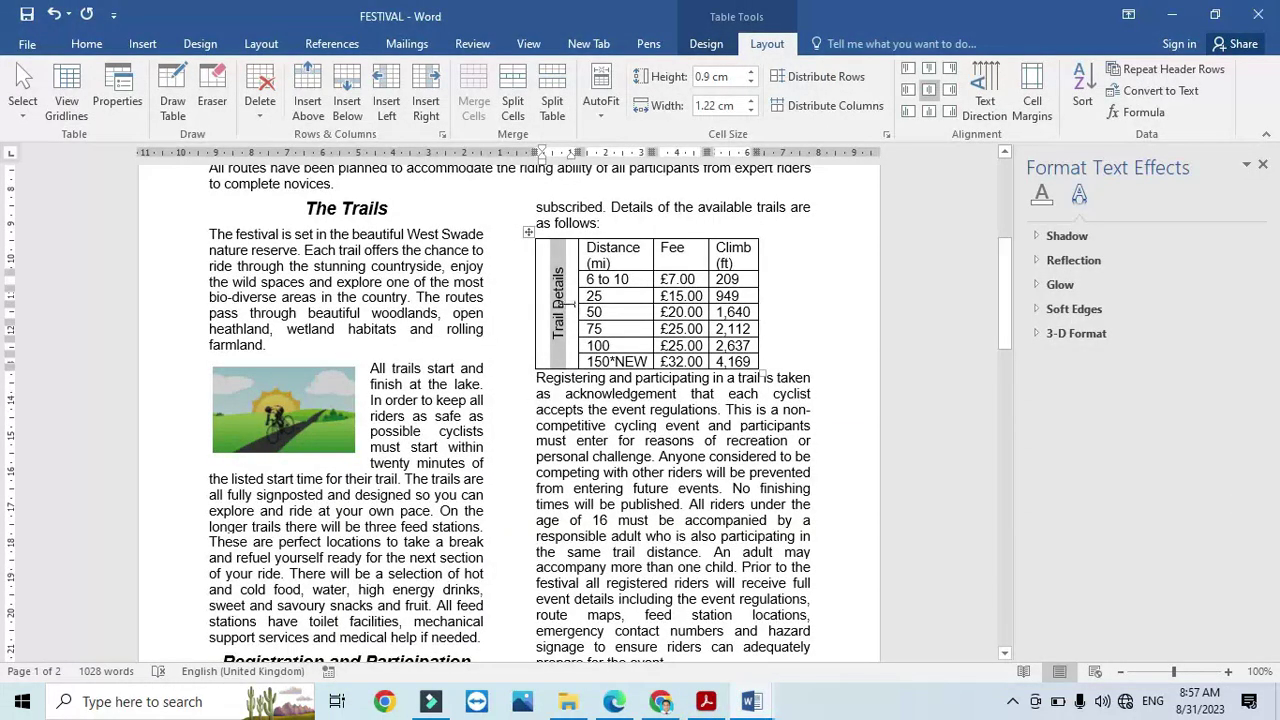
click(565, 295)
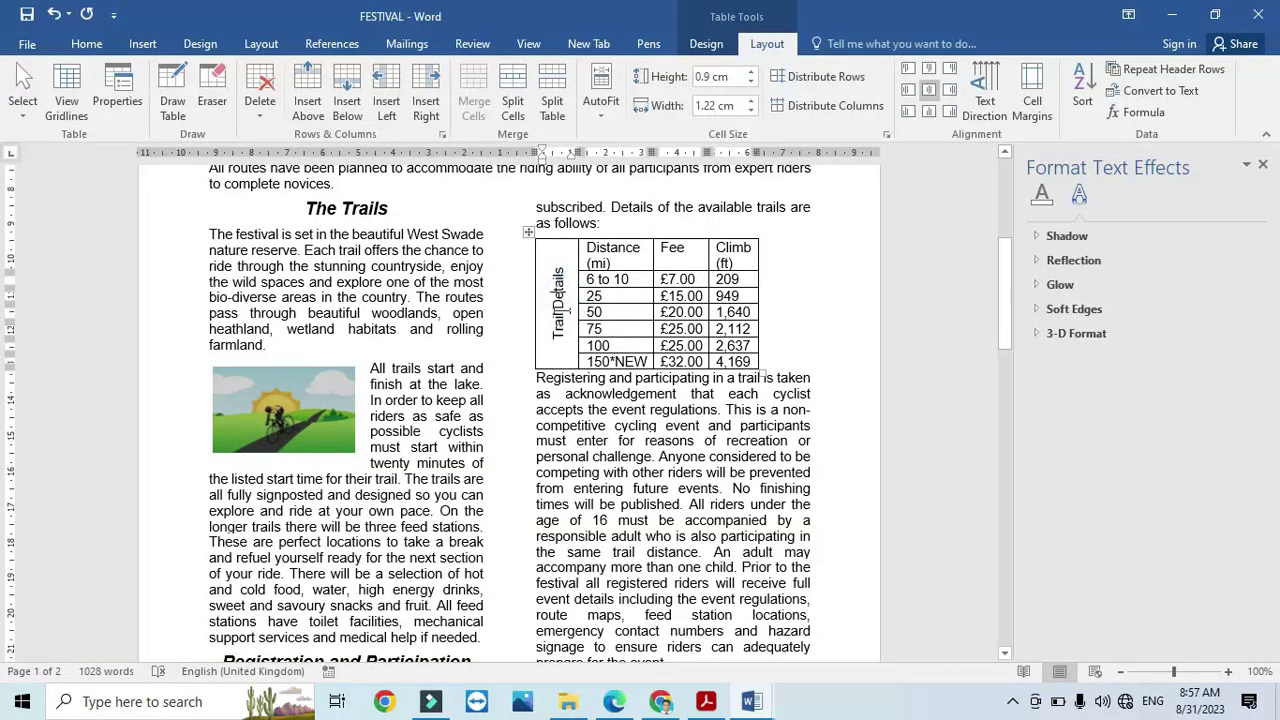
click(88, 46)
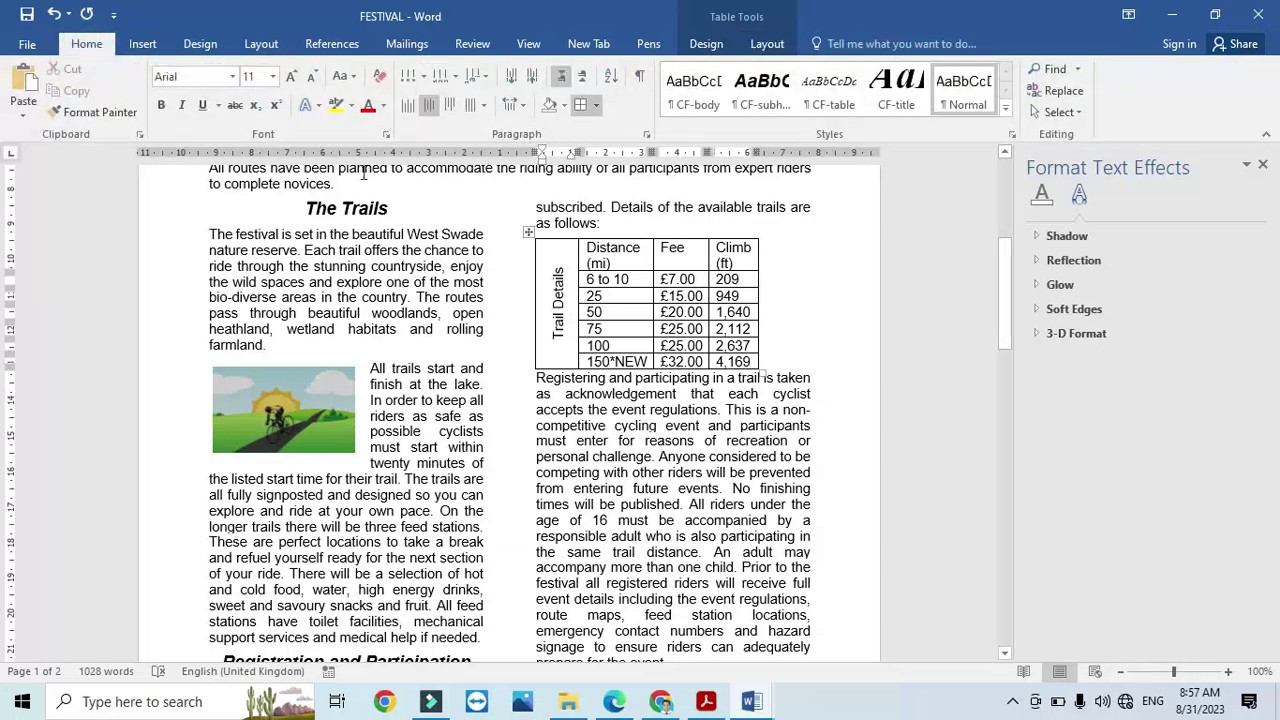
Step: Shade the Trail Details column black, then compare it with the exam paper's table
click(559, 105)
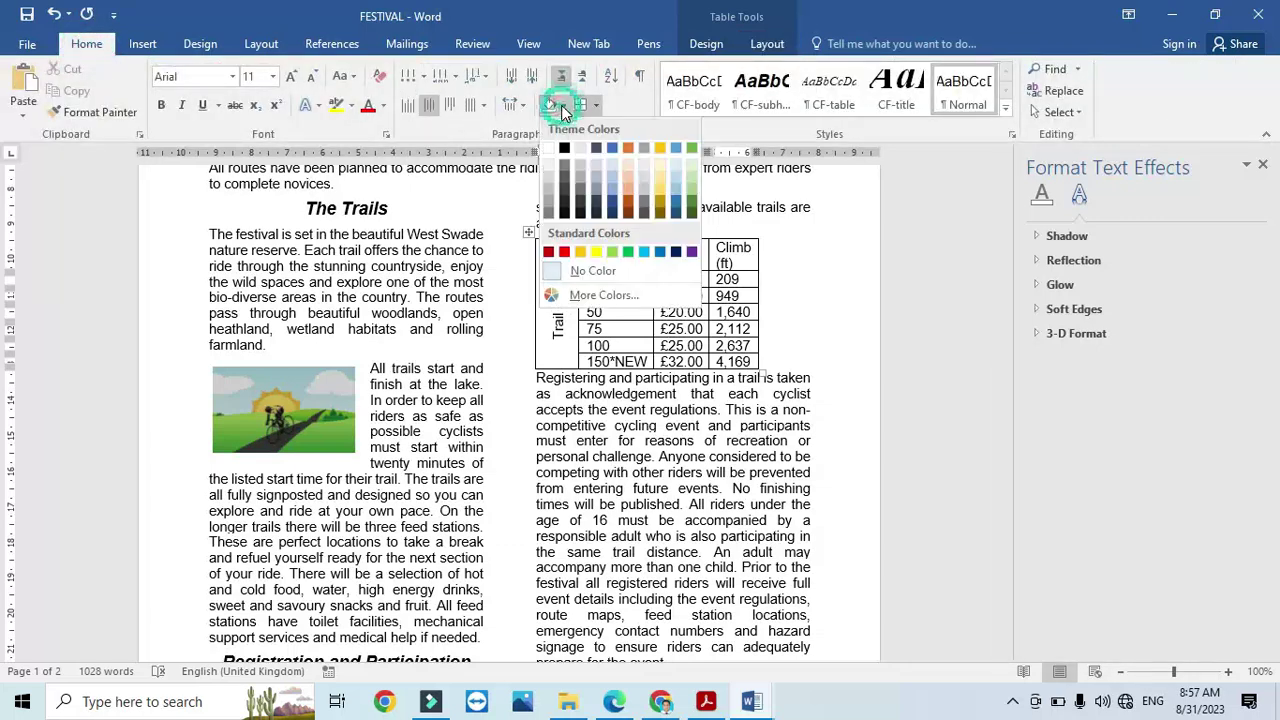
click(564, 148)
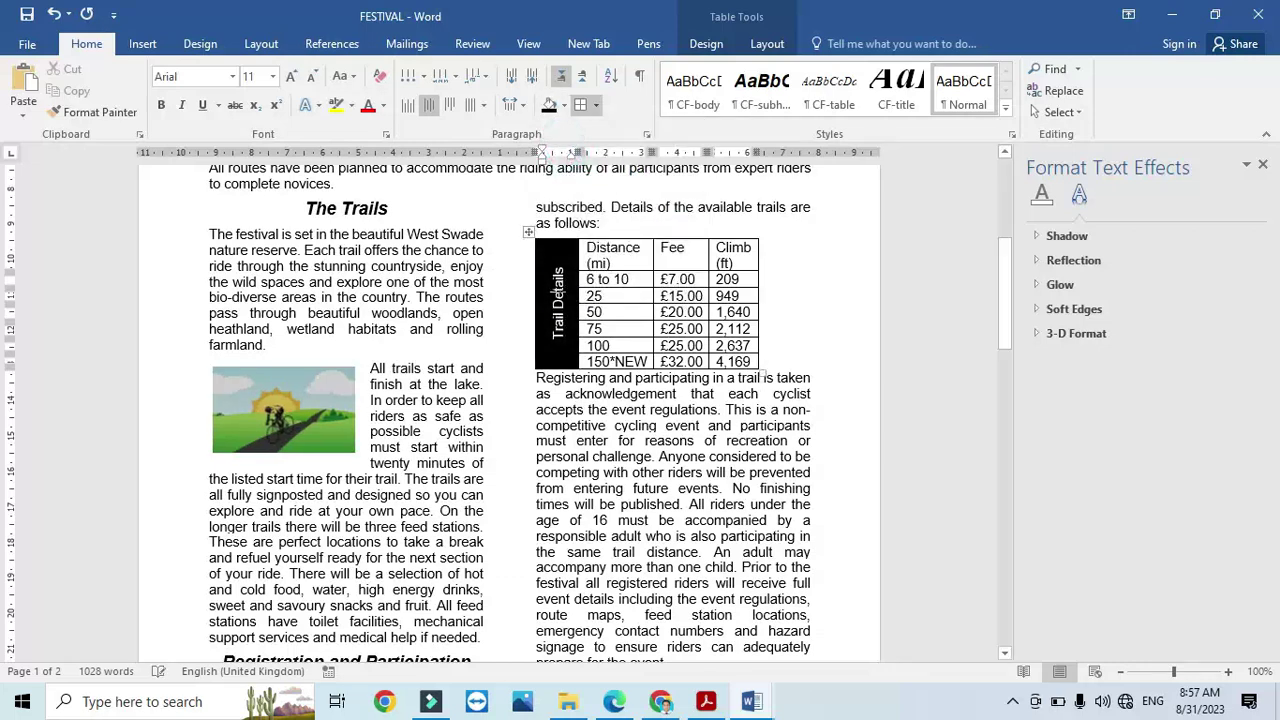
click(705, 702)
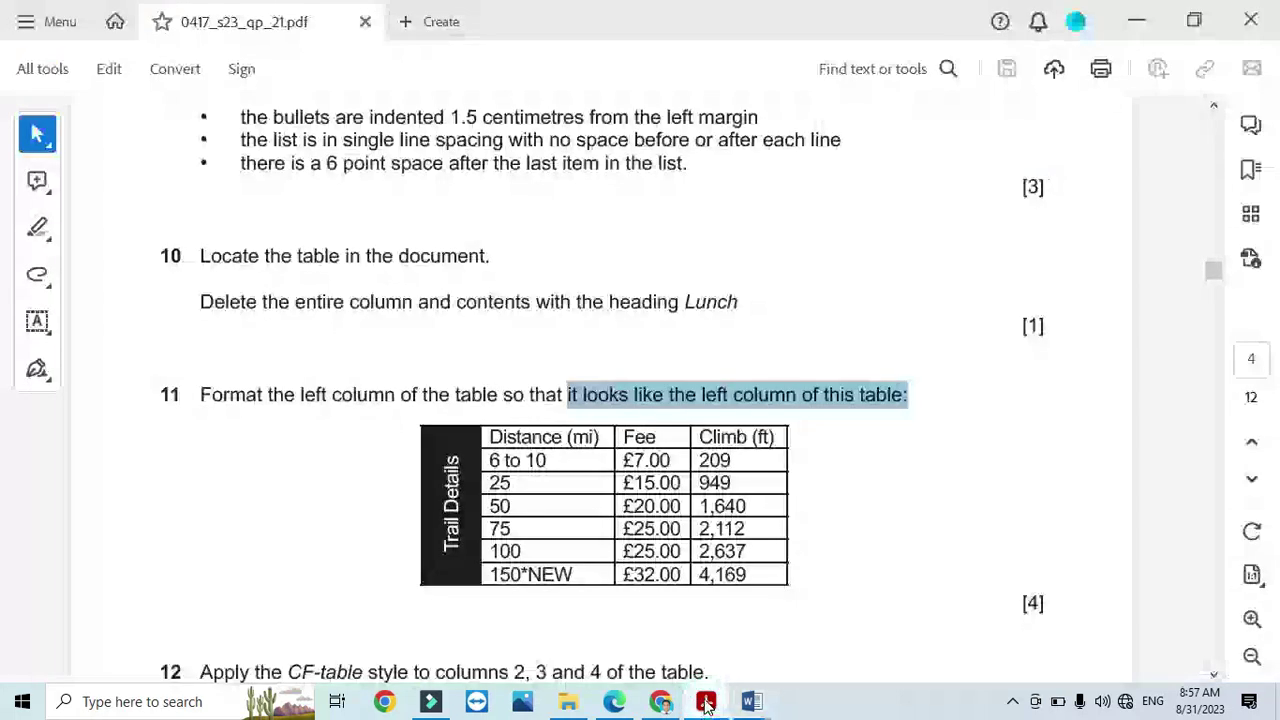
click(705, 702)
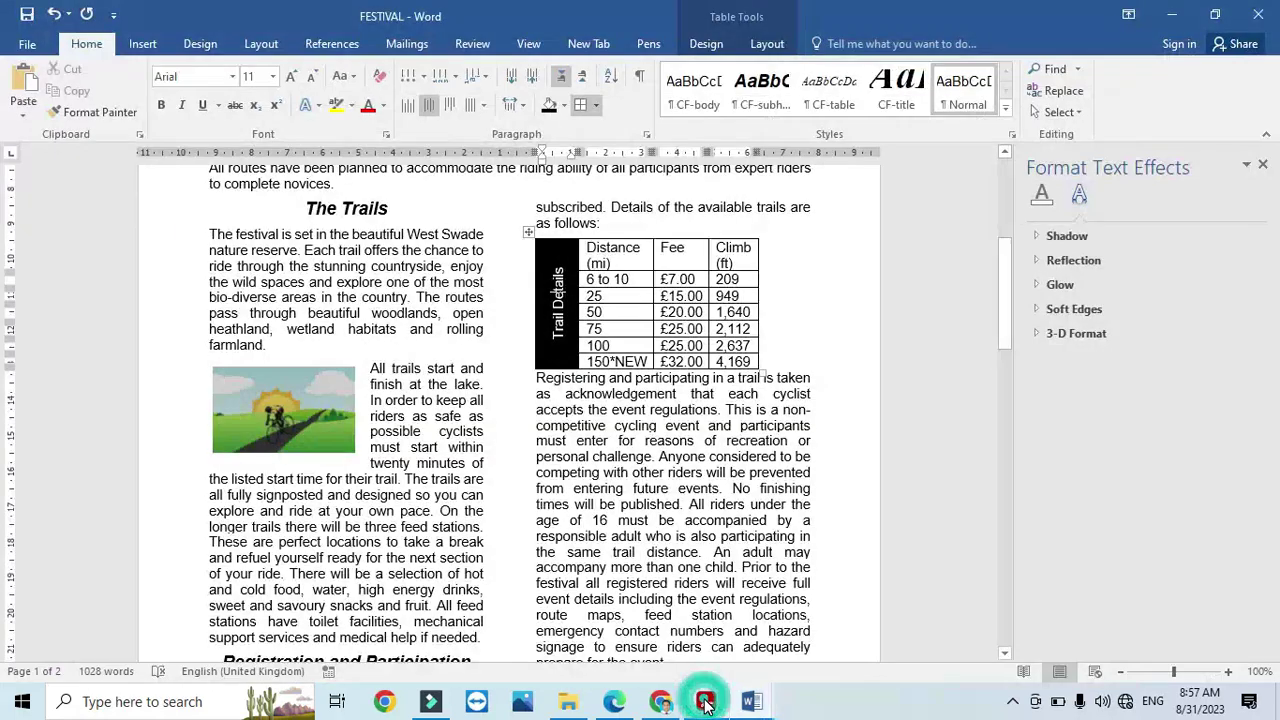
Step: Enlarge the whole table wider and taller, undoing an accidental Fee header cell resize
click(650, 252)
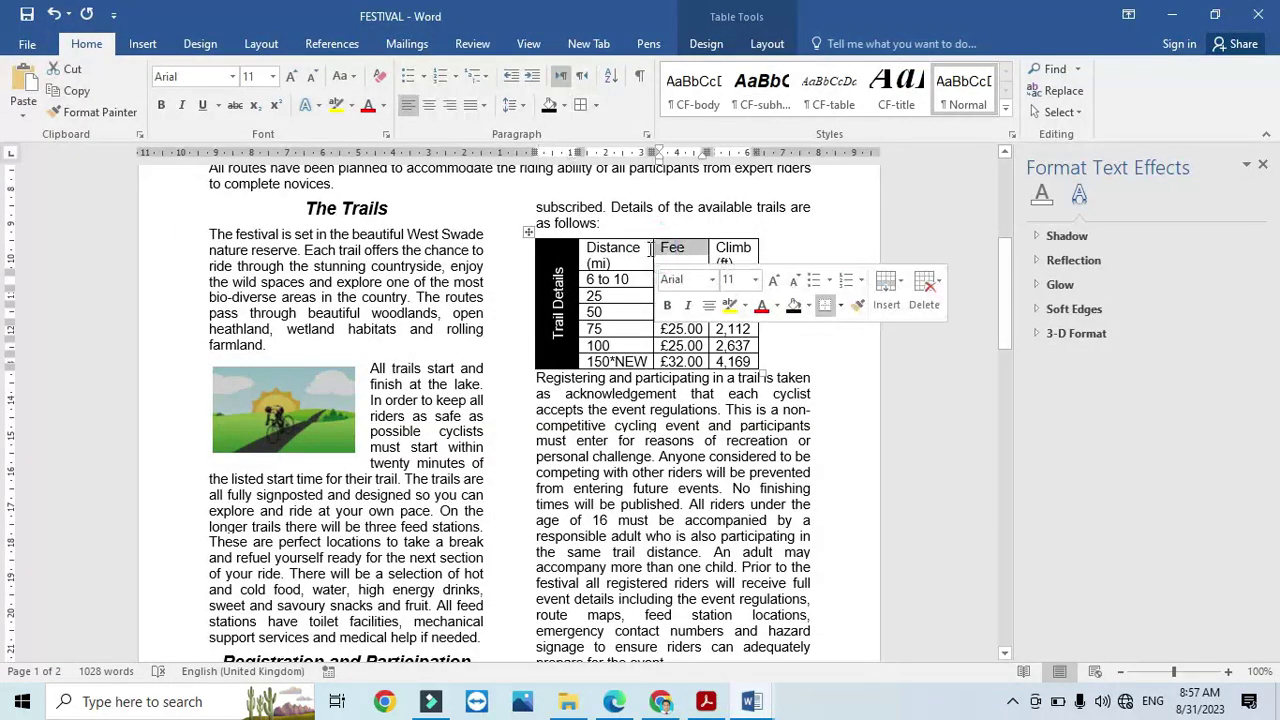
drag(648, 248, 658, 250)
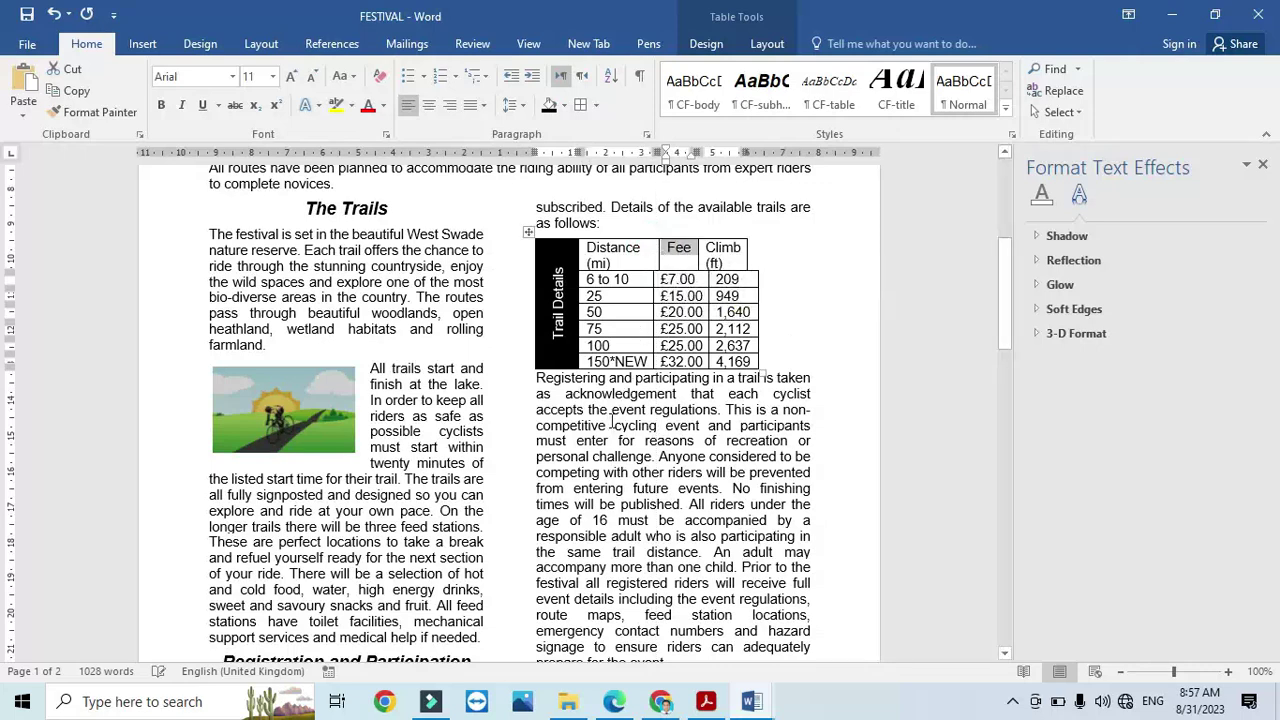
key(ctrl+z)
key(ctrl+z)
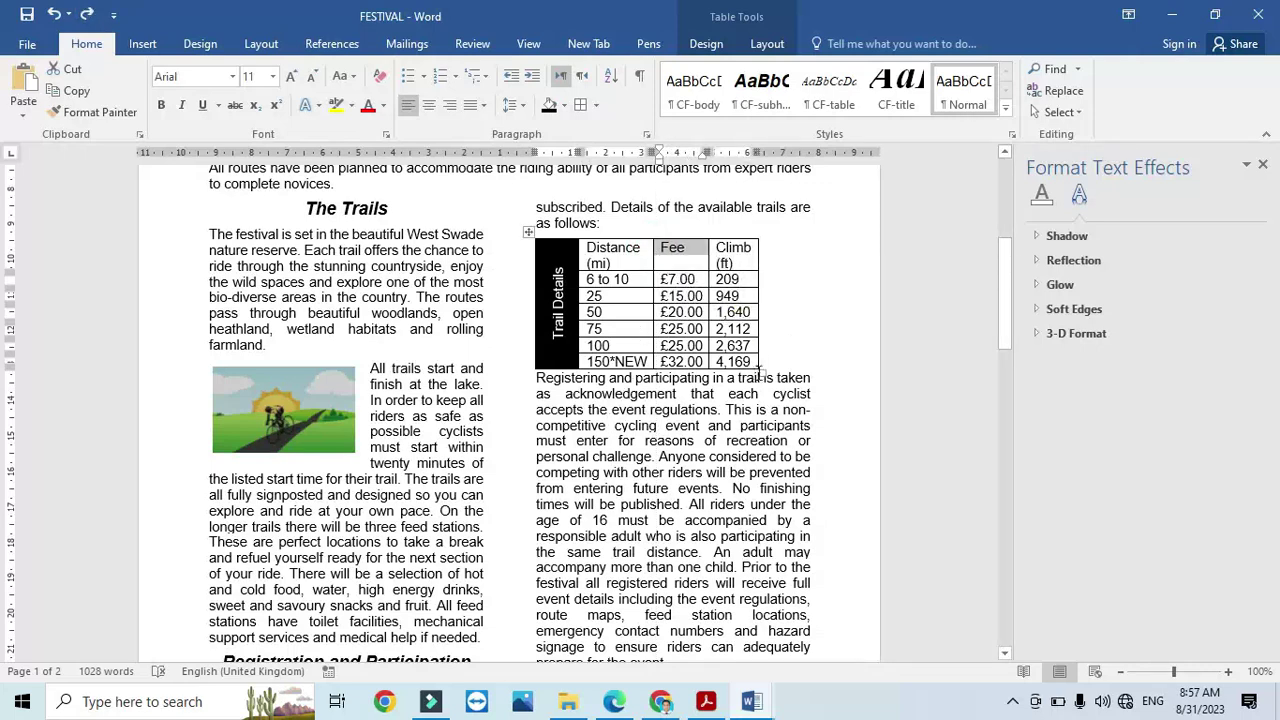
drag(760, 370, 817, 381)
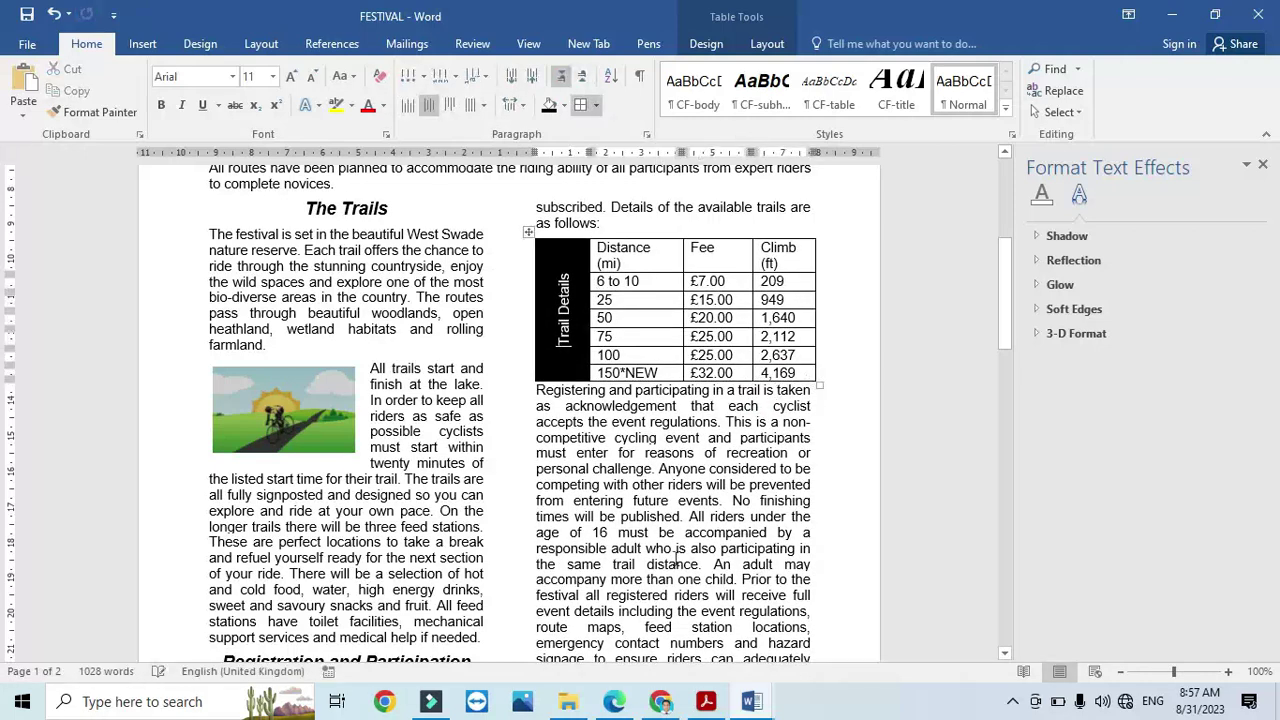
Step: Check the exam paper, then widen the Distance column so its heading fits one line
click(705, 703)
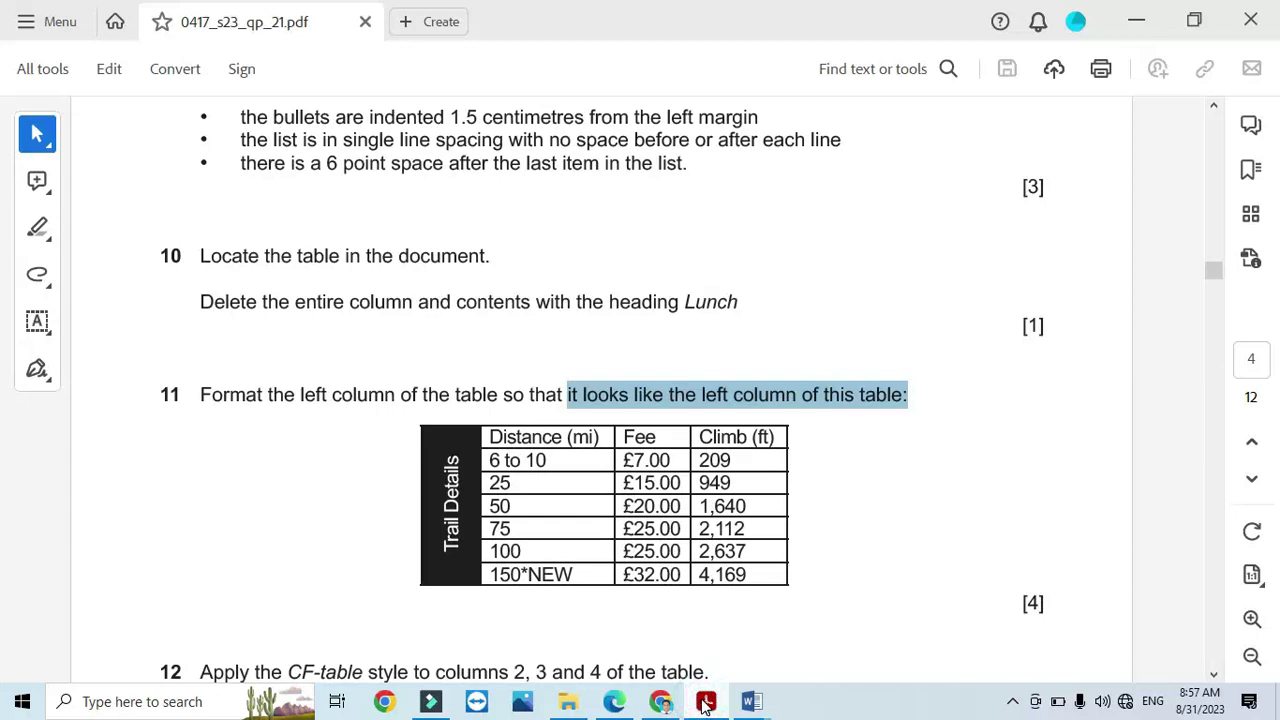
click(705, 703)
click(705, 703)
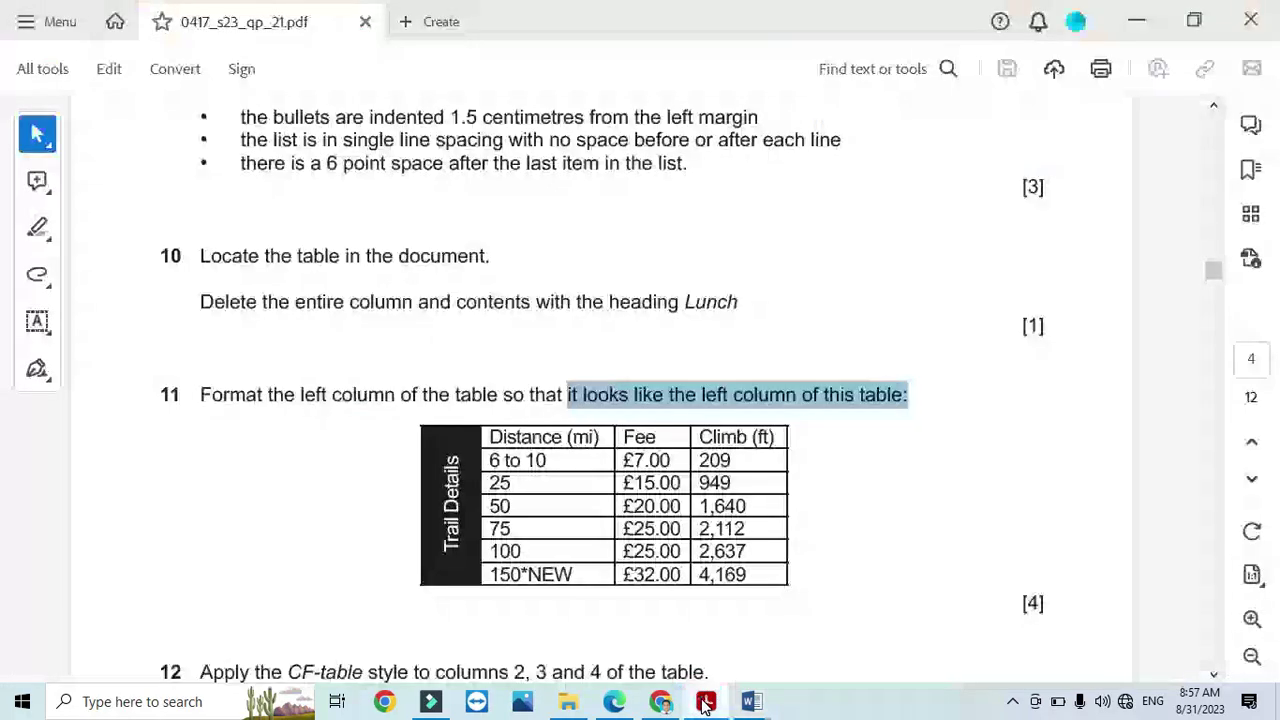
click(705, 703)
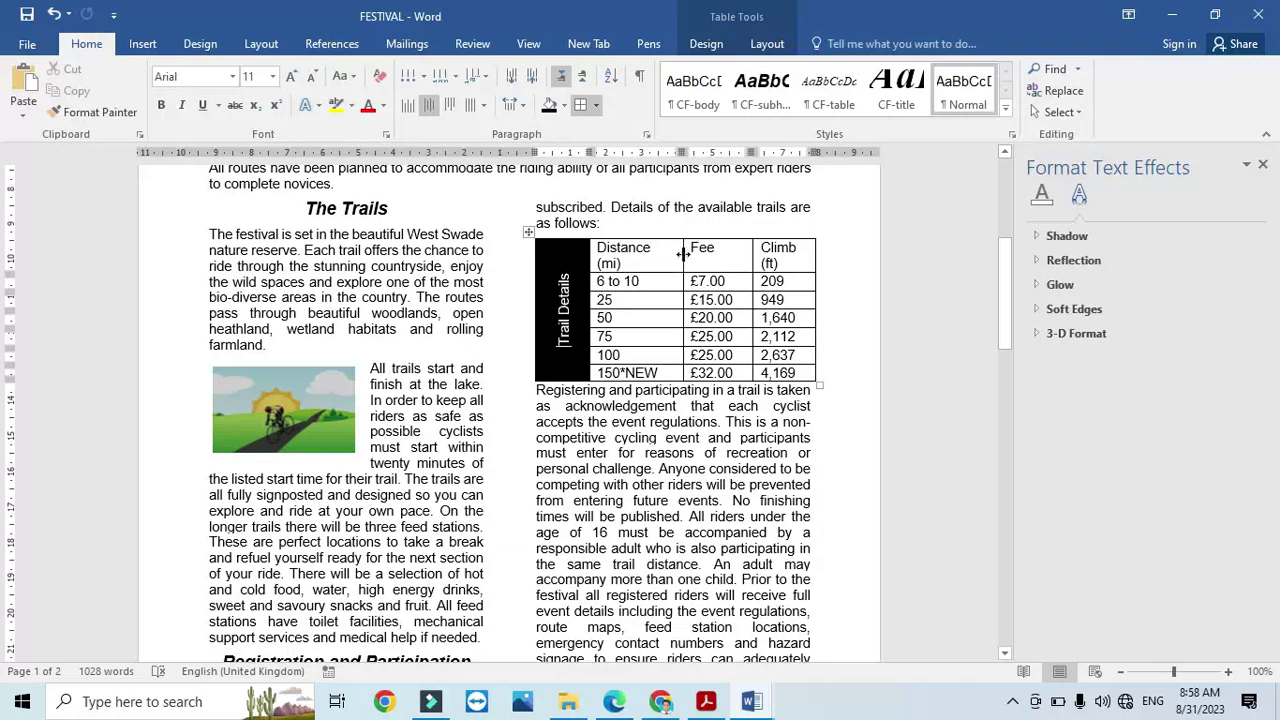
drag(683, 254, 694, 253)
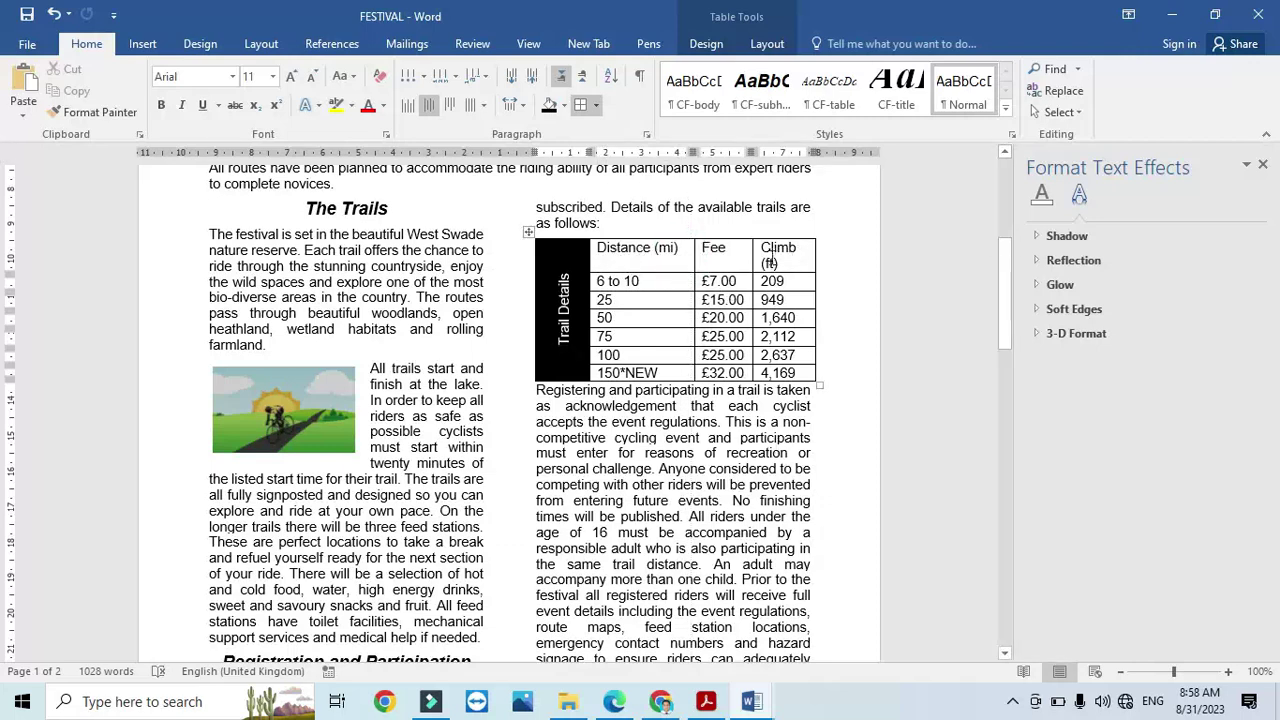
Step: Narrow the Fee column so the Climb (ft) heading fits on one line
click(706, 701)
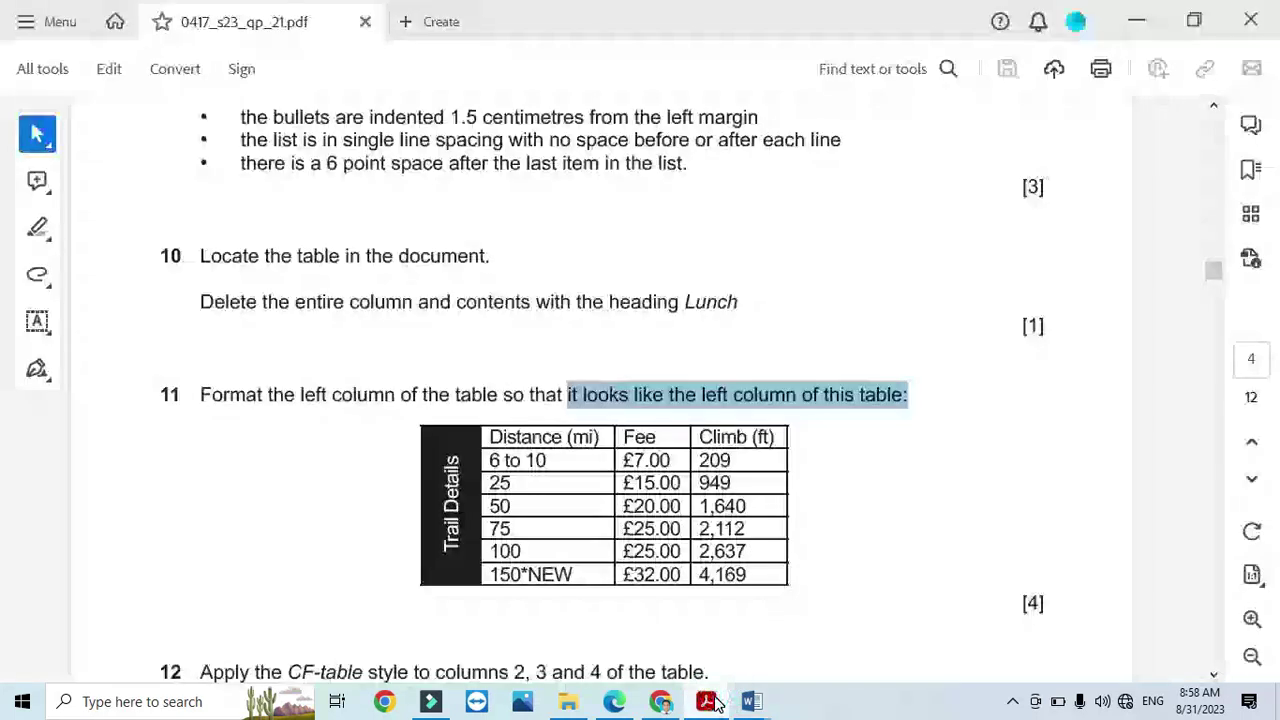
click(712, 698)
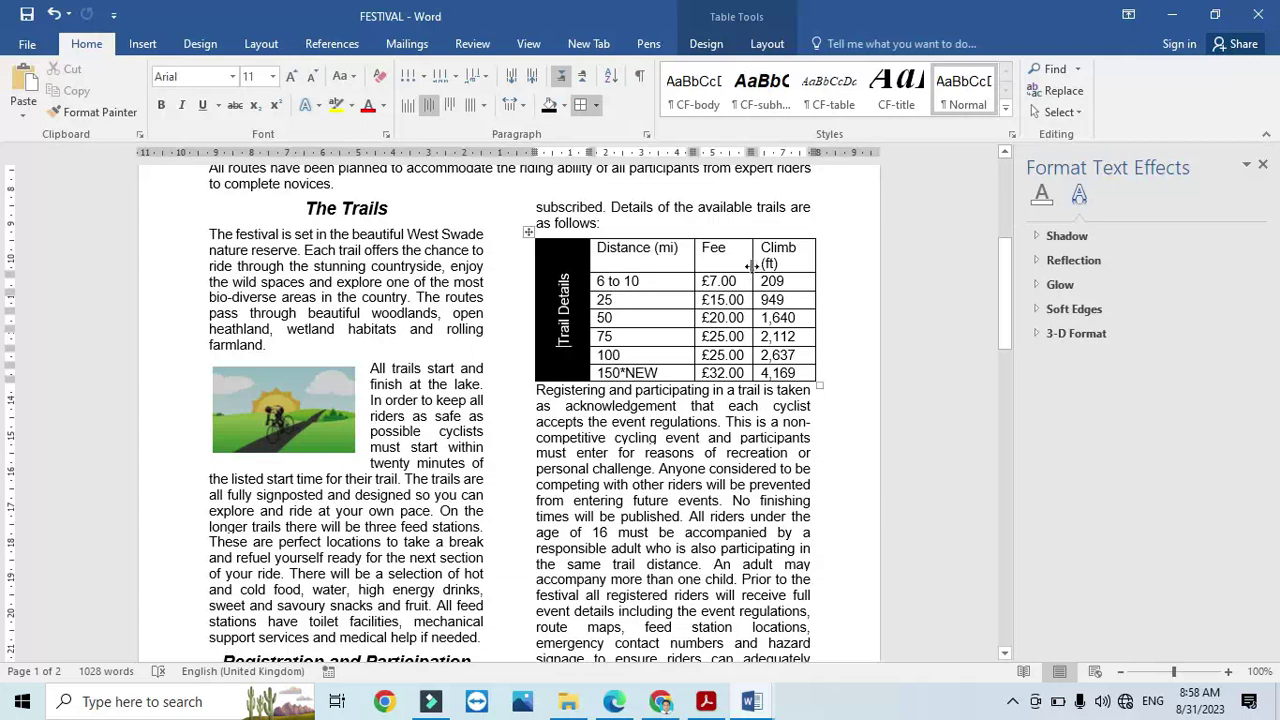
drag(750, 265, 742, 266)
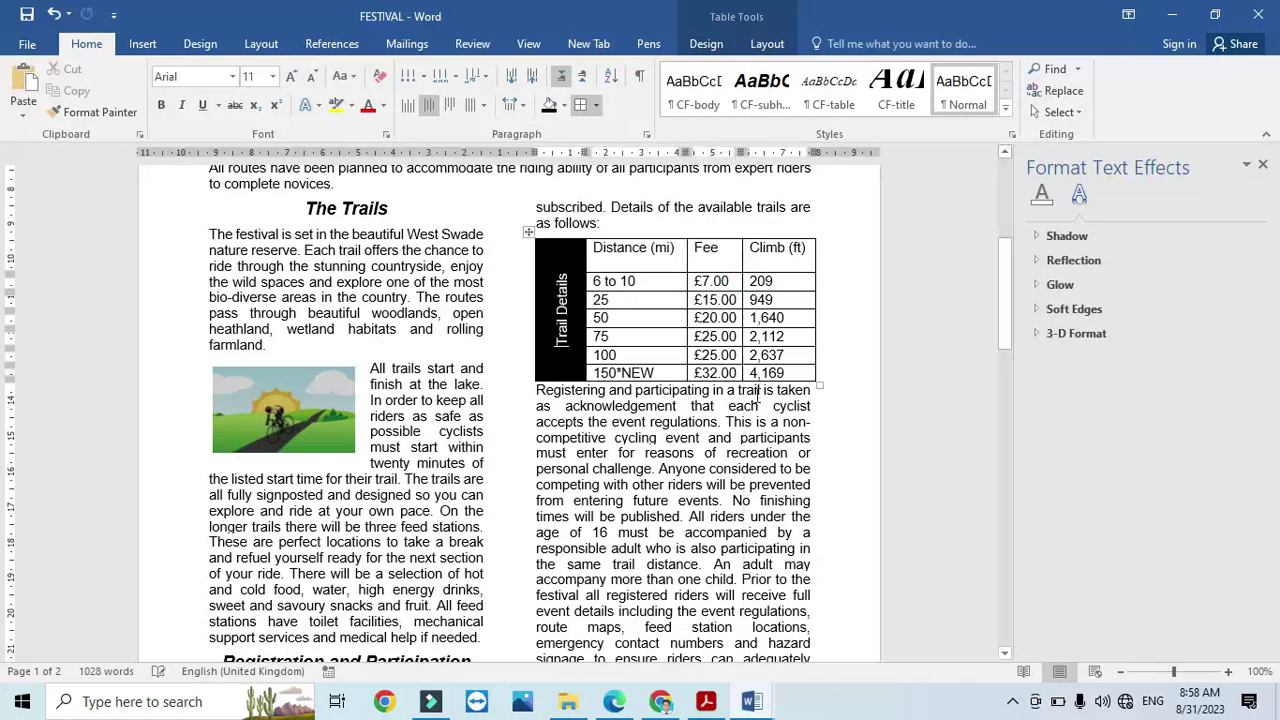
Step: Make the table's header row shorter, then bring the exam PDF back
click(712, 704)
click(748, 702)
drag(678, 272, 685, 259)
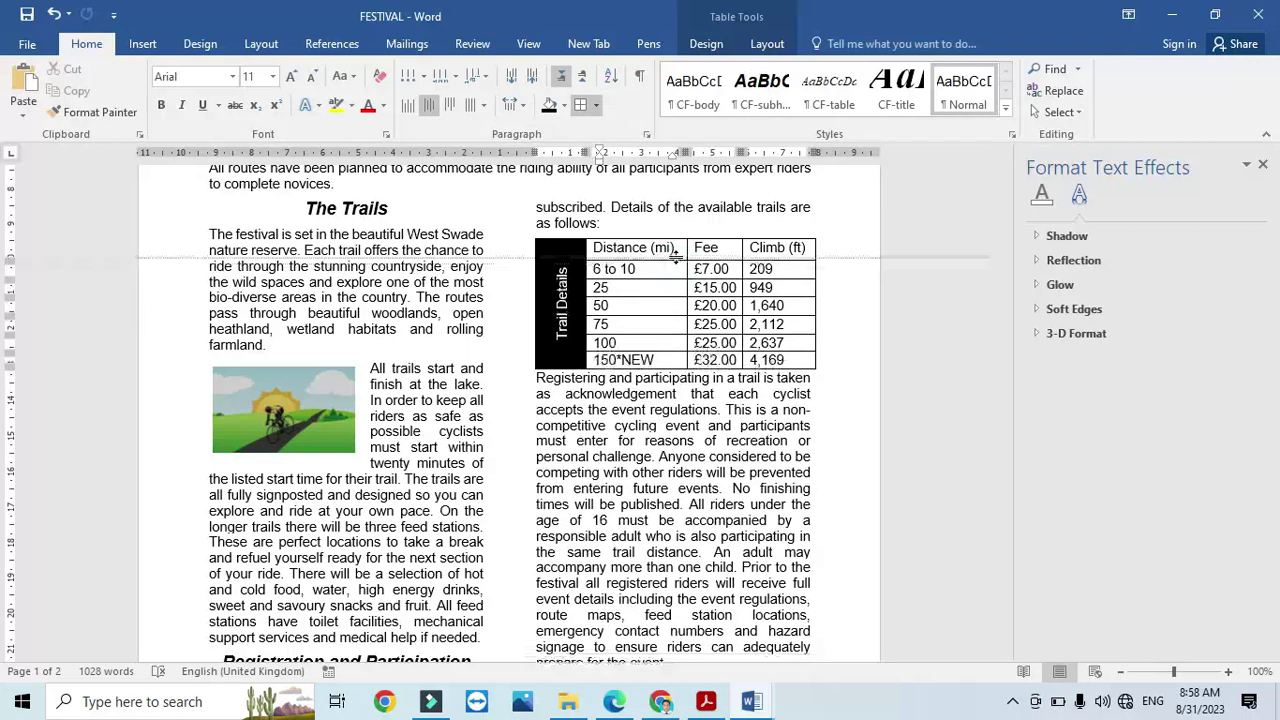
click(710, 704)
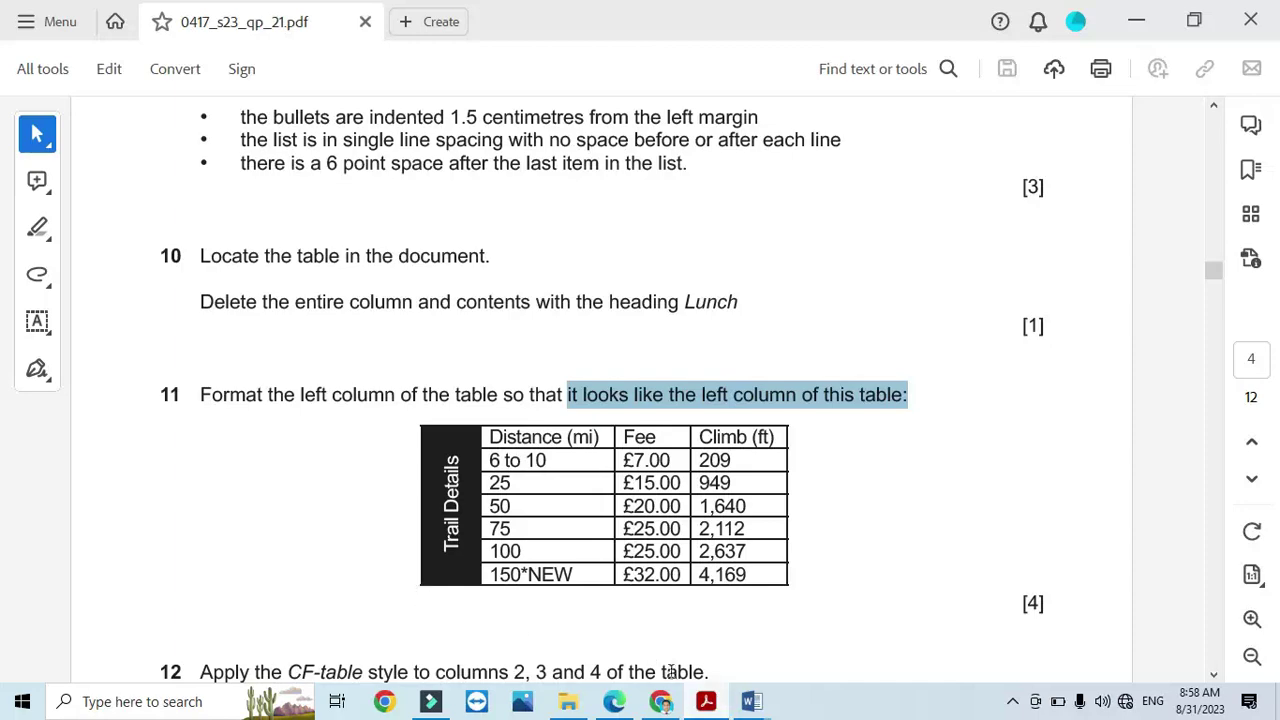
Step: Read question 12 in the exam PDF about applying CF-table to columns 2, 3 and 4
click(752, 702)
click(706, 702)
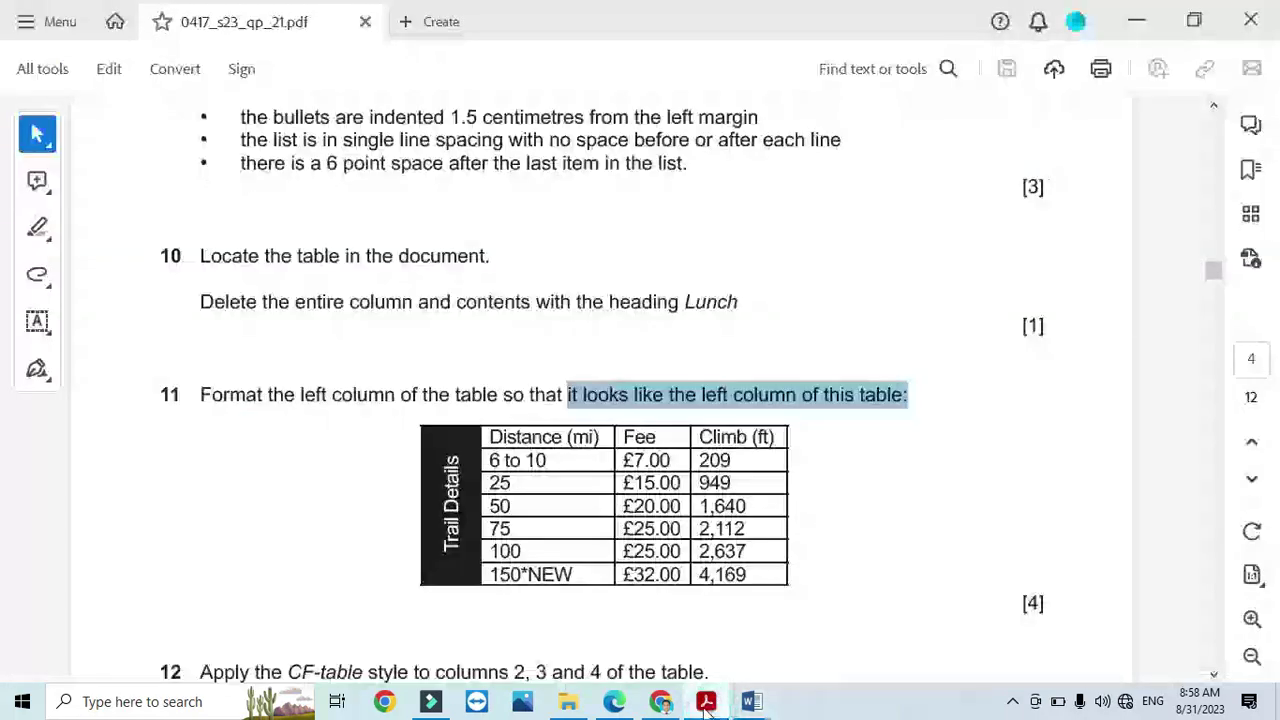
scroll(279, 545, down, 3)
drag(199, 537, 697, 551)
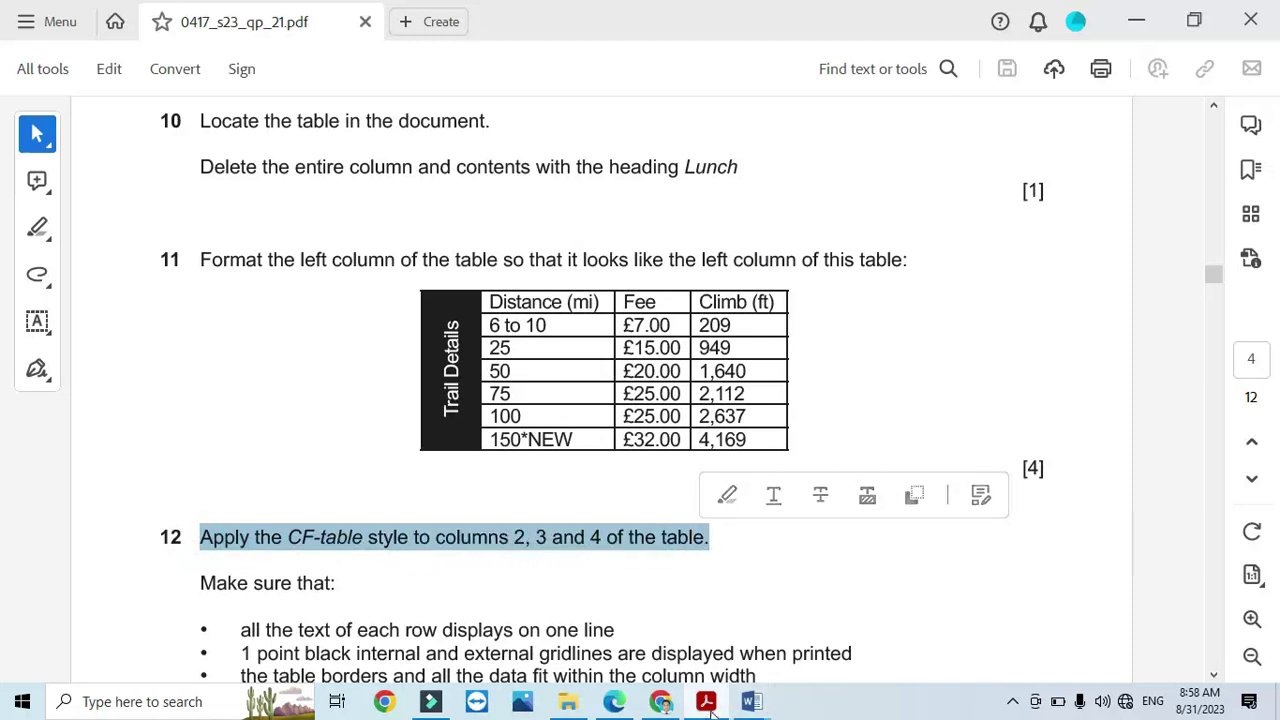
mouse_move(708, 704)
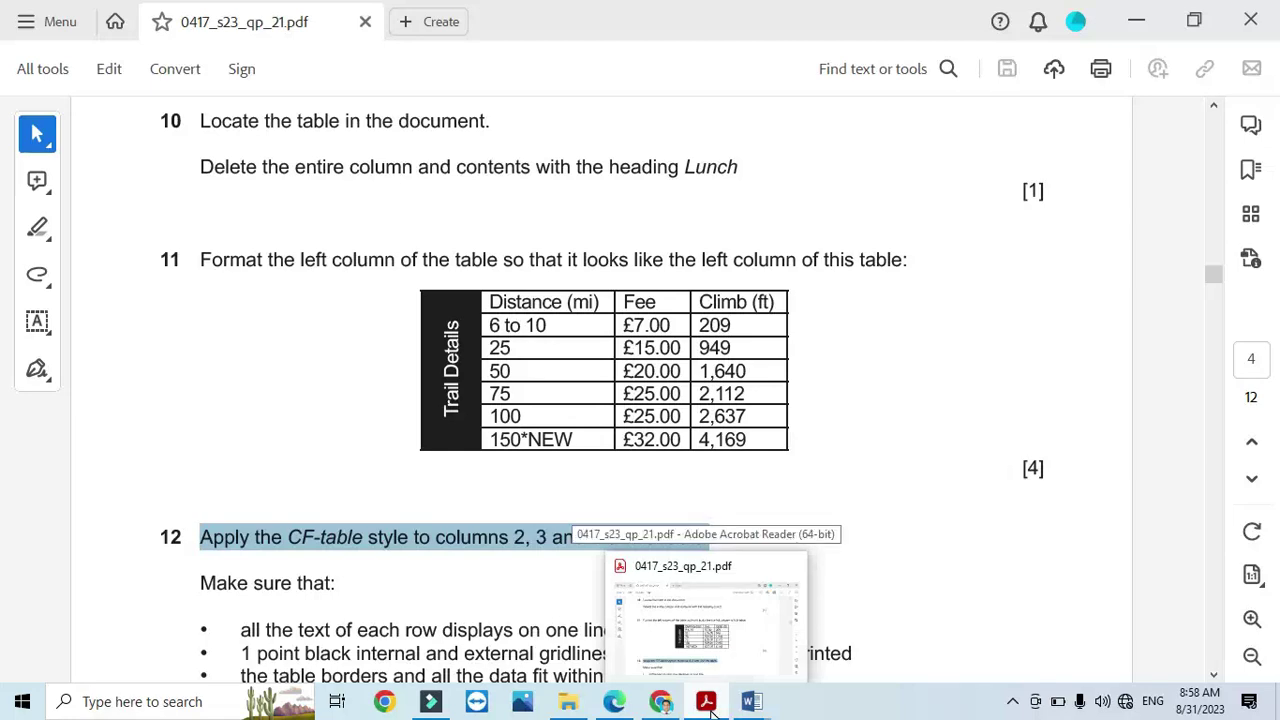
click(752, 701)
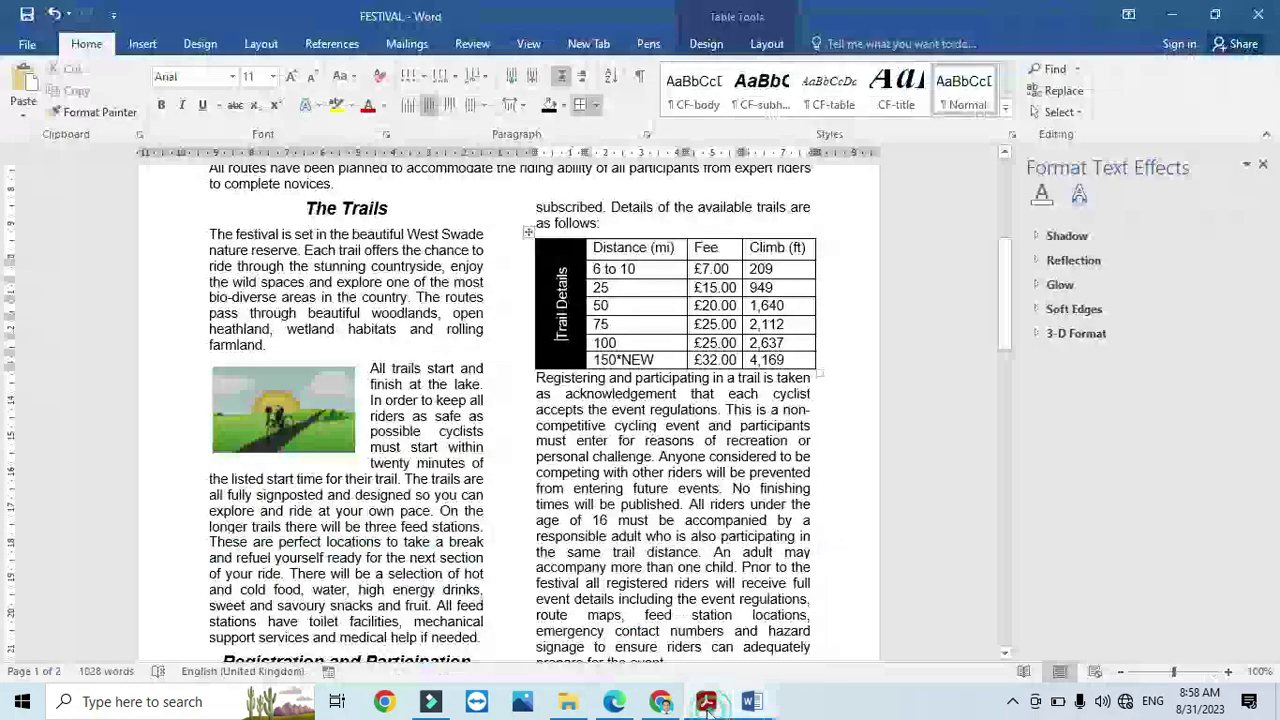
Step: Apply CF-table to the Distance (mi) through 4,169 cells and confirm question 12's one-line rows requirement
drag(588, 248, 757, 362)
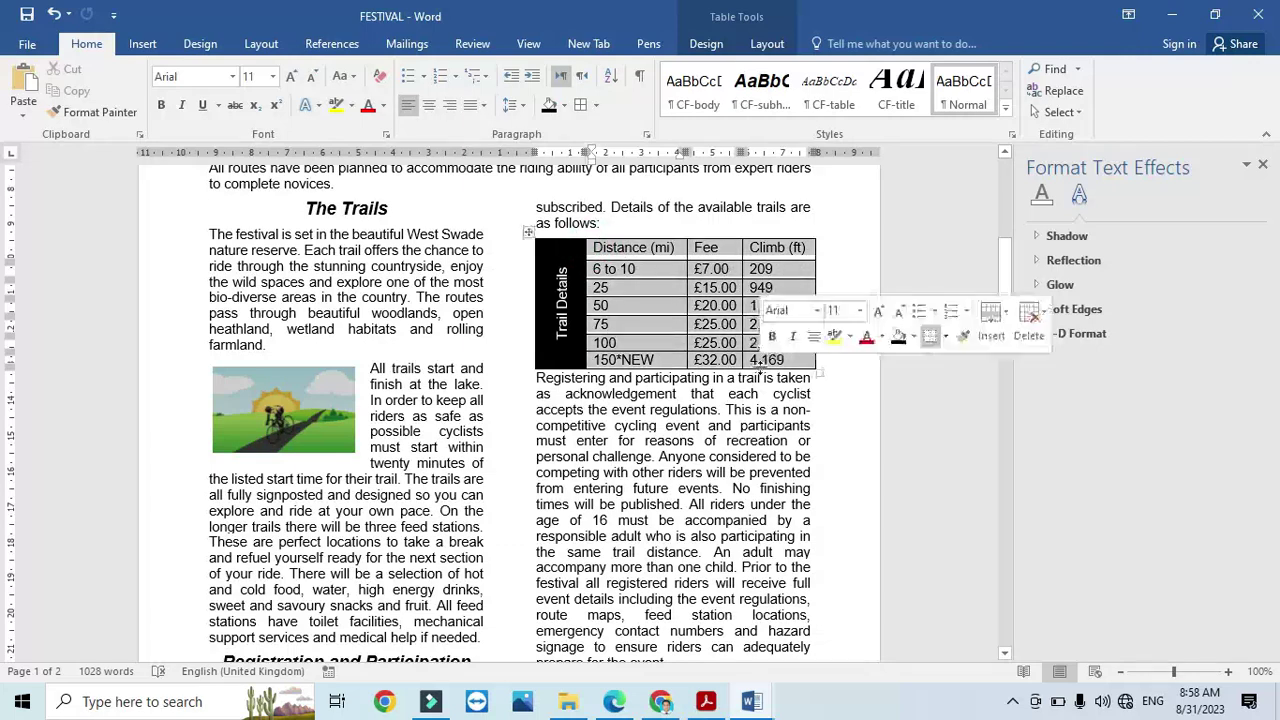
click(827, 92)
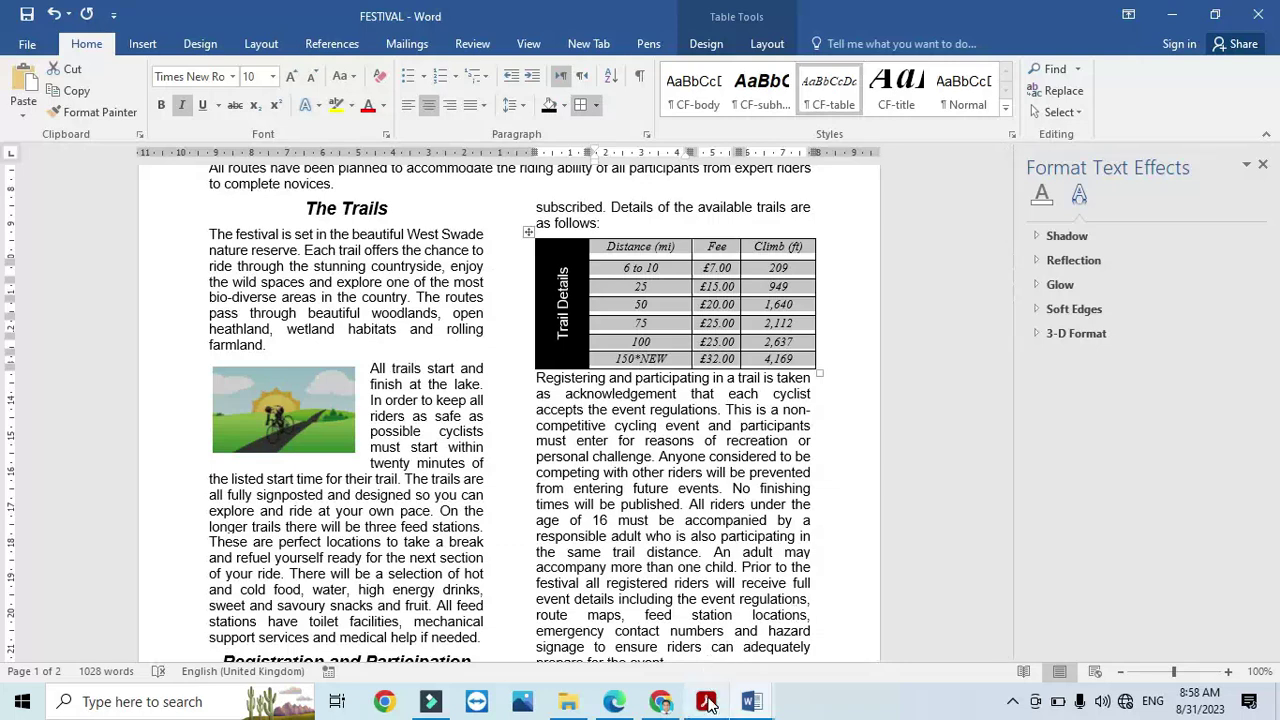
mouse_move(706, 700)
click(655, 588)
scroll(628, 503, down, 3)
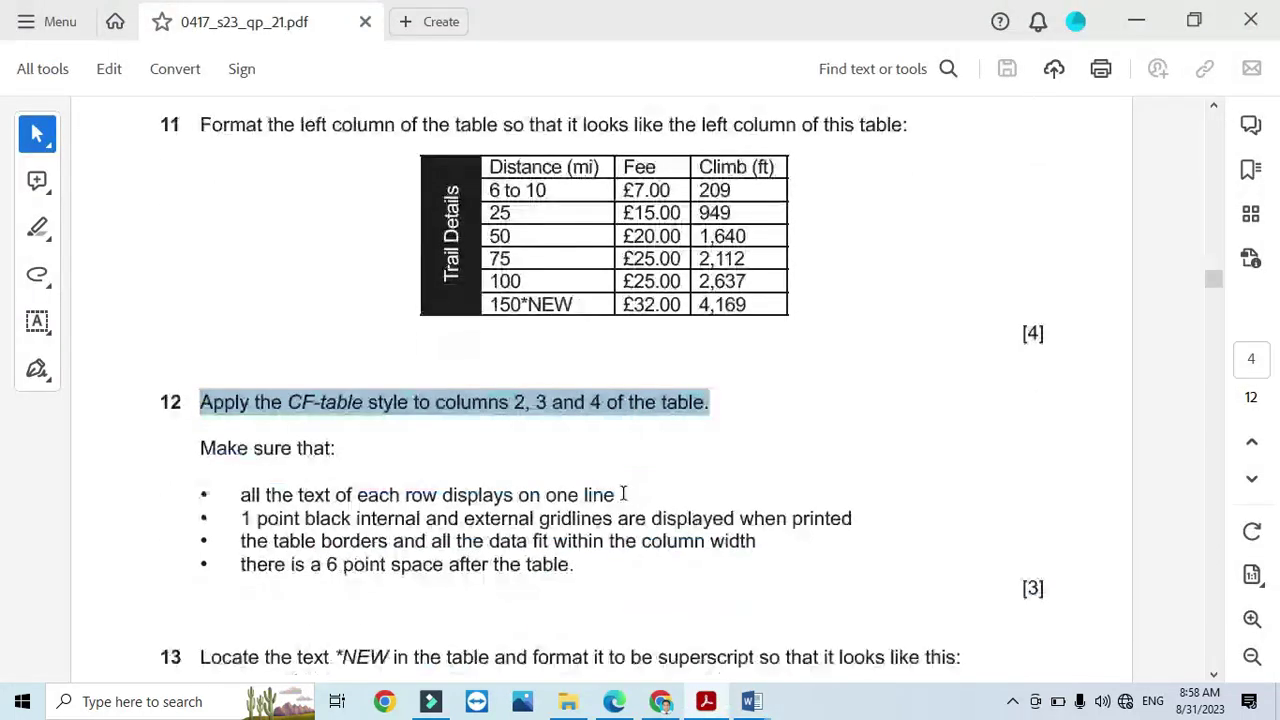
drag(241, 460, 582, 450)
click(707, 702)
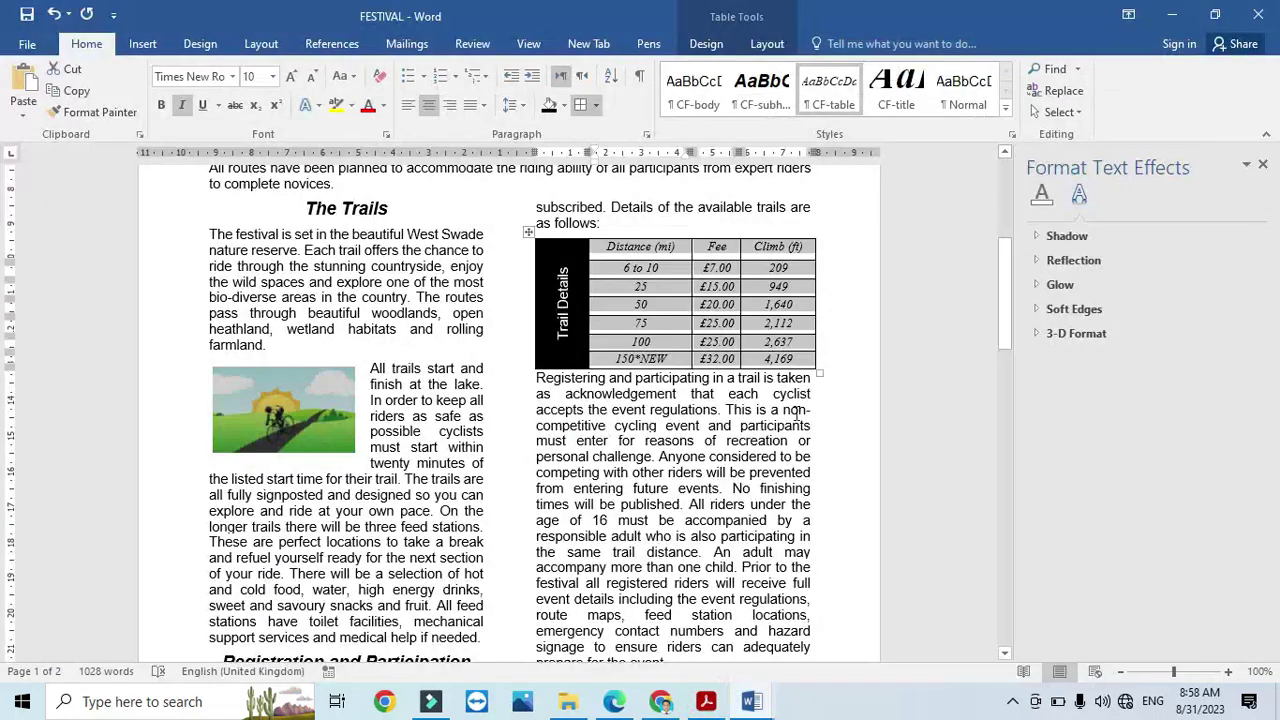
click(706, 702)
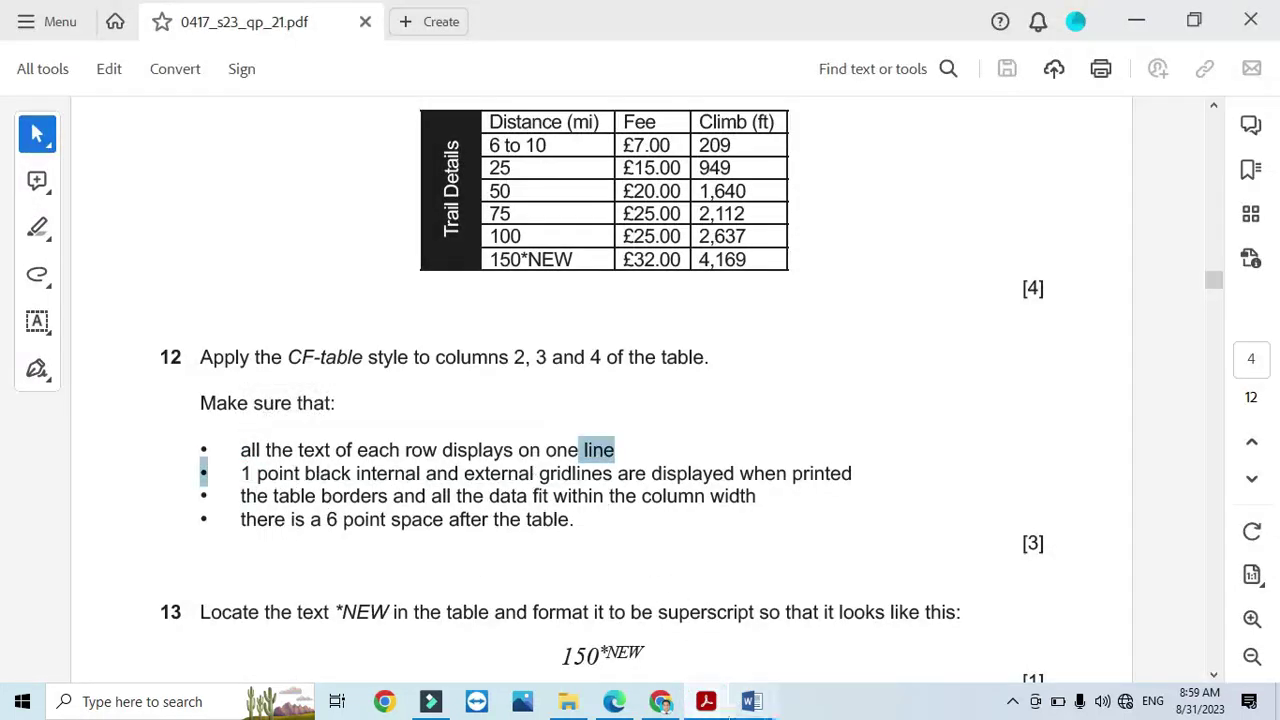
click(752, 702)
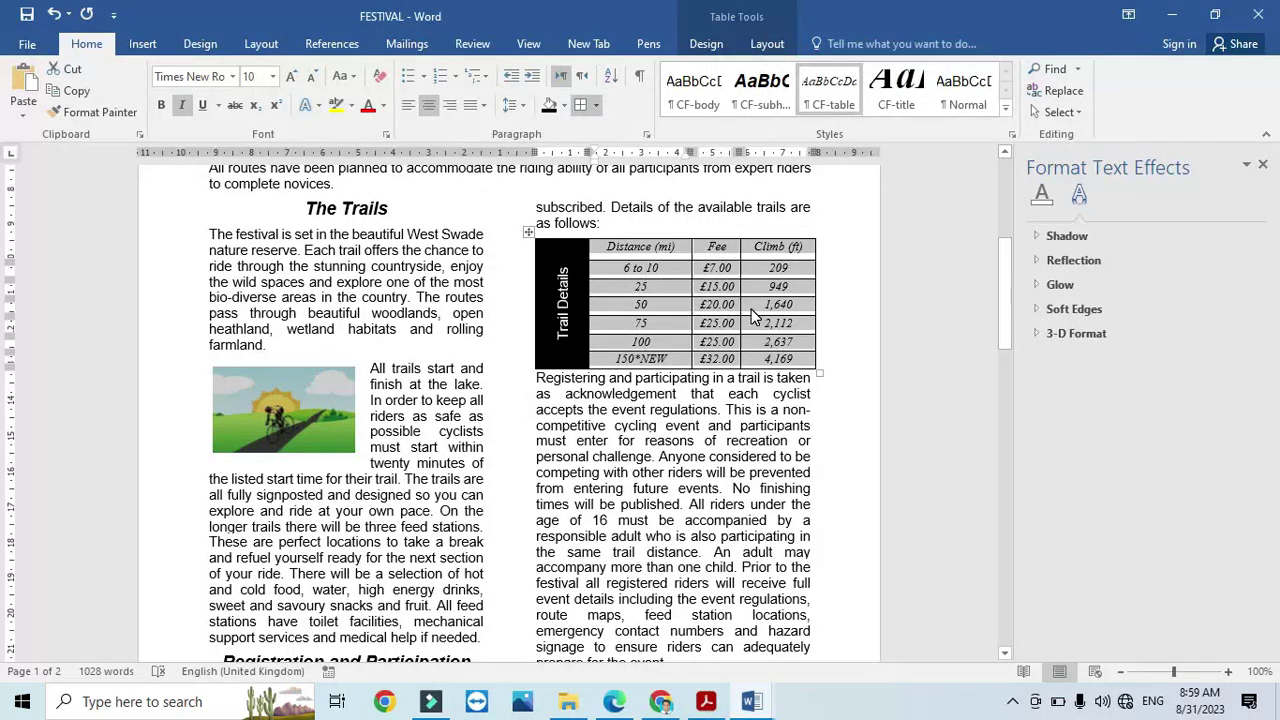
click(529, 236)
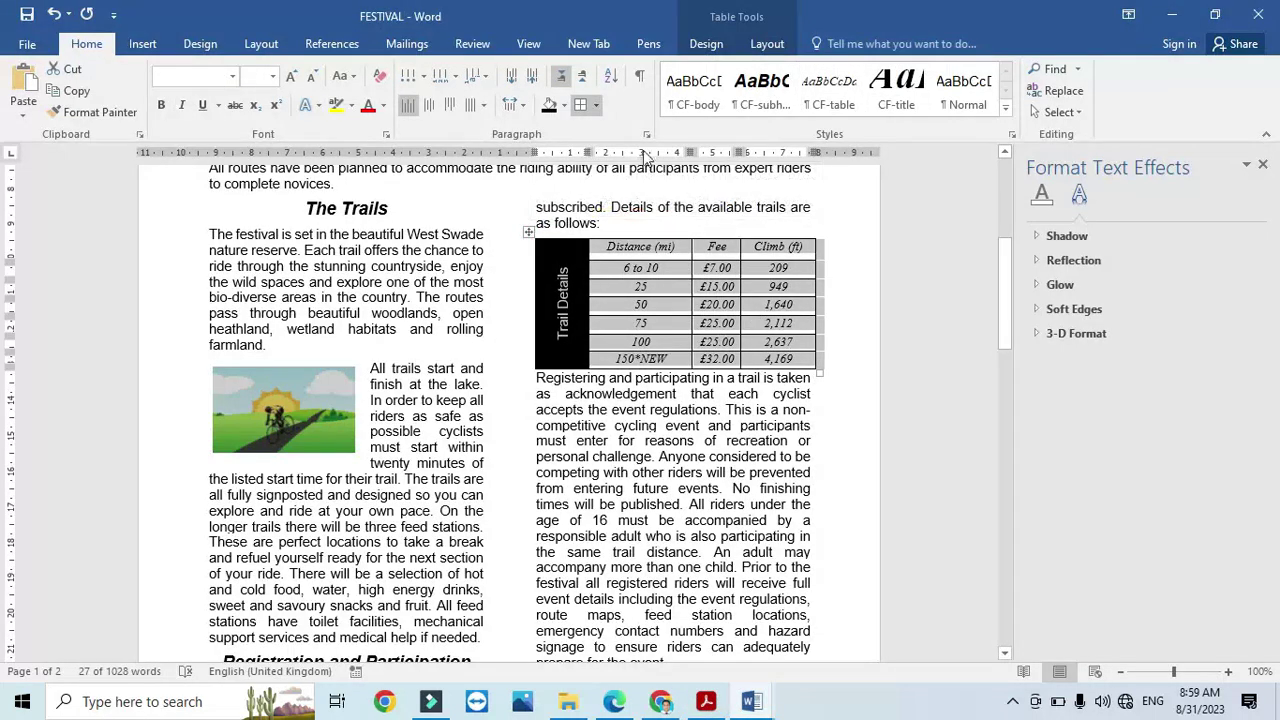
Step: Set 1 pt borders on all internal and external table lines via Borders and Shading
click(596, 105)
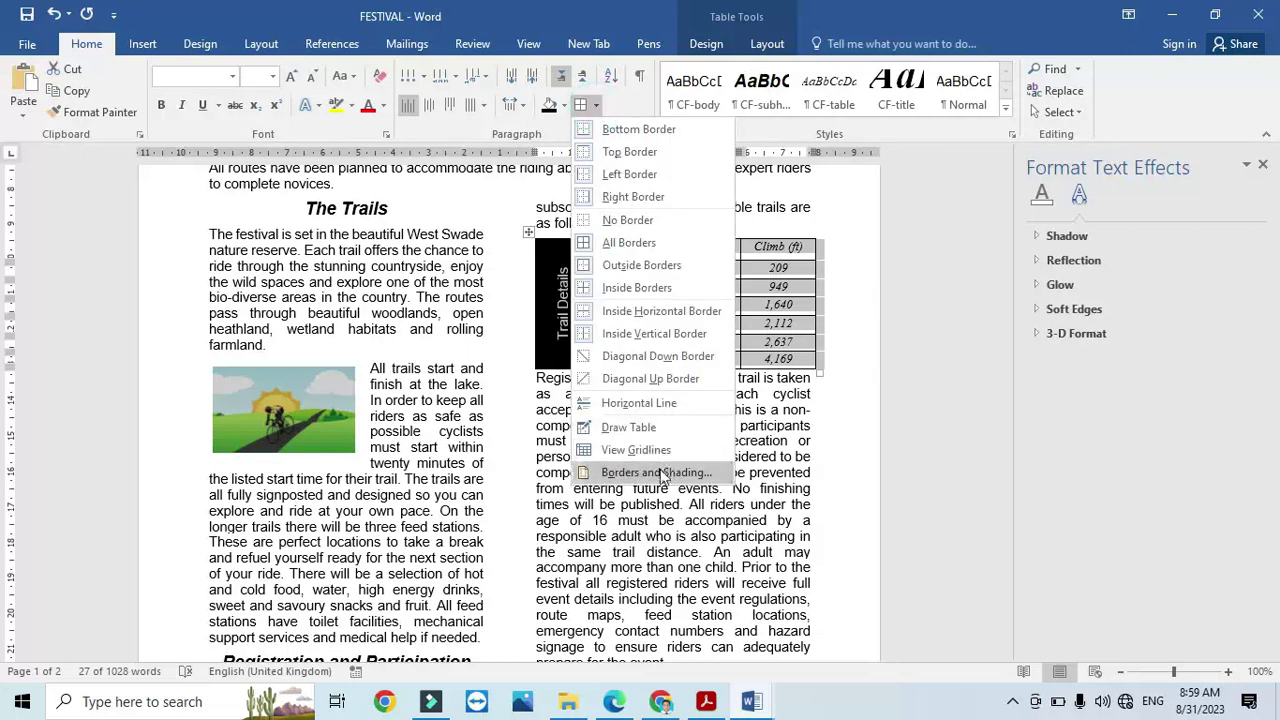
click(660, 472)
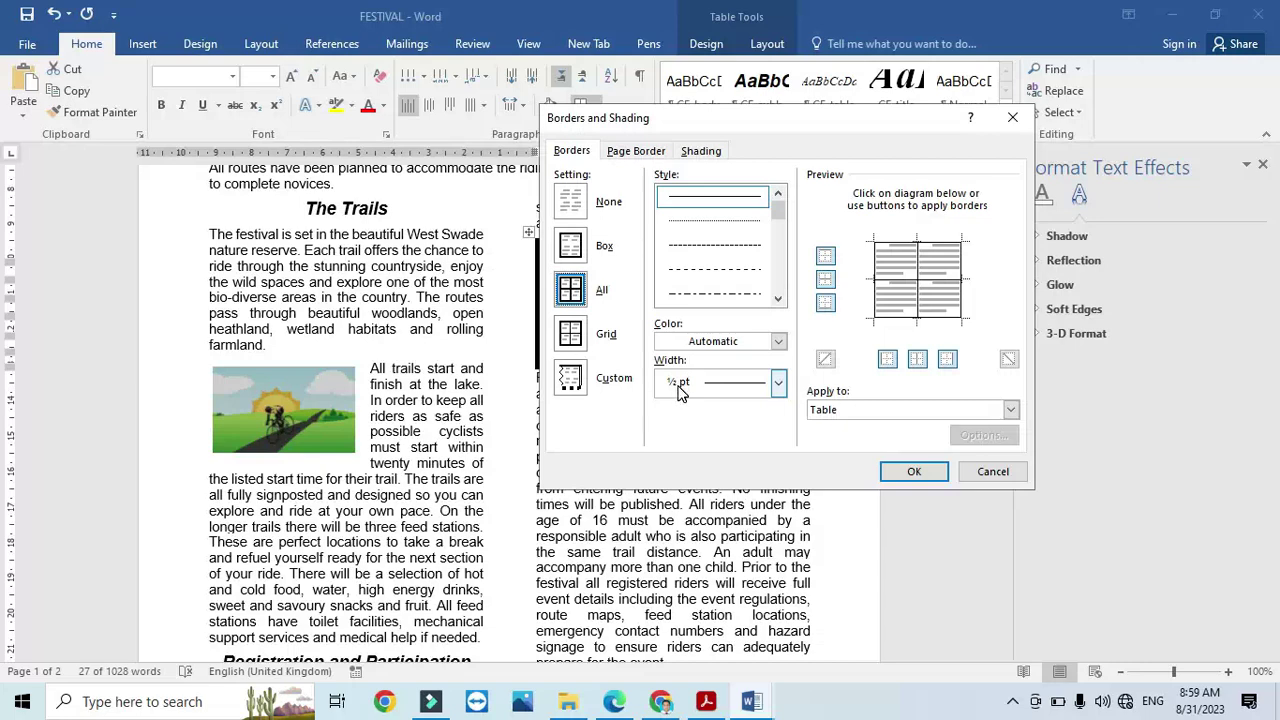
click(778, 384)
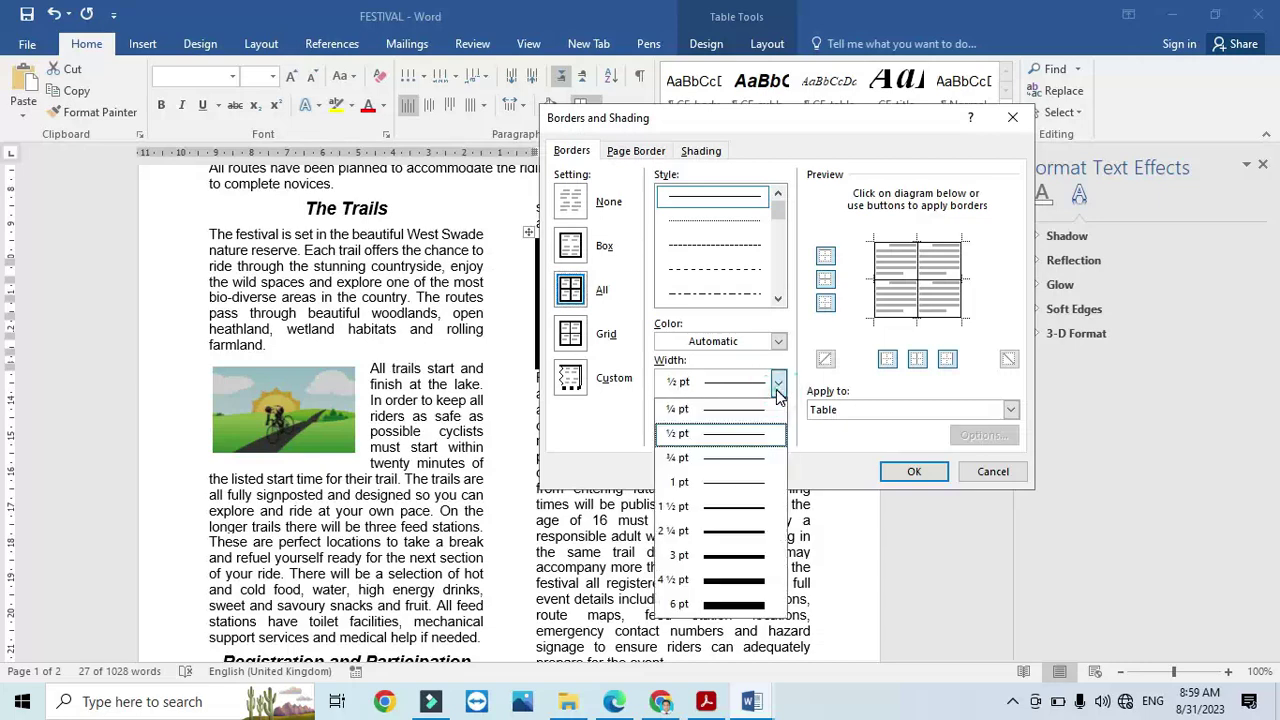
click(753, 484)
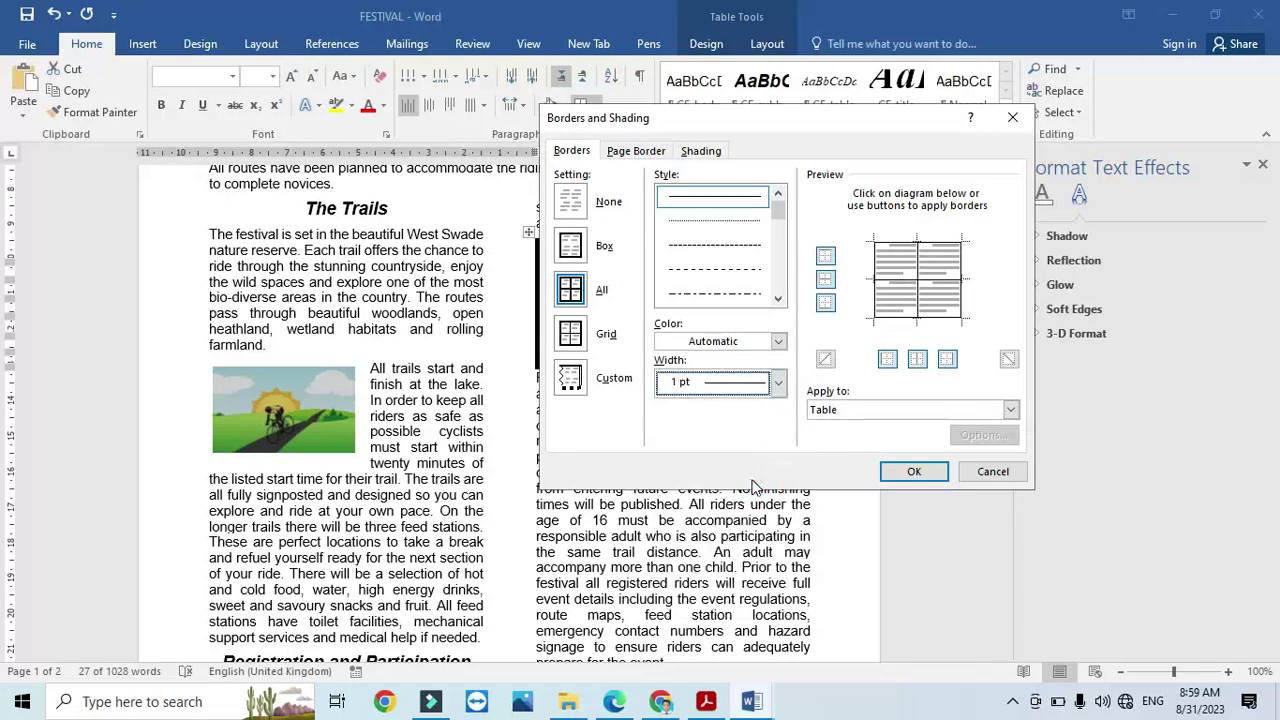
click(574, 300)
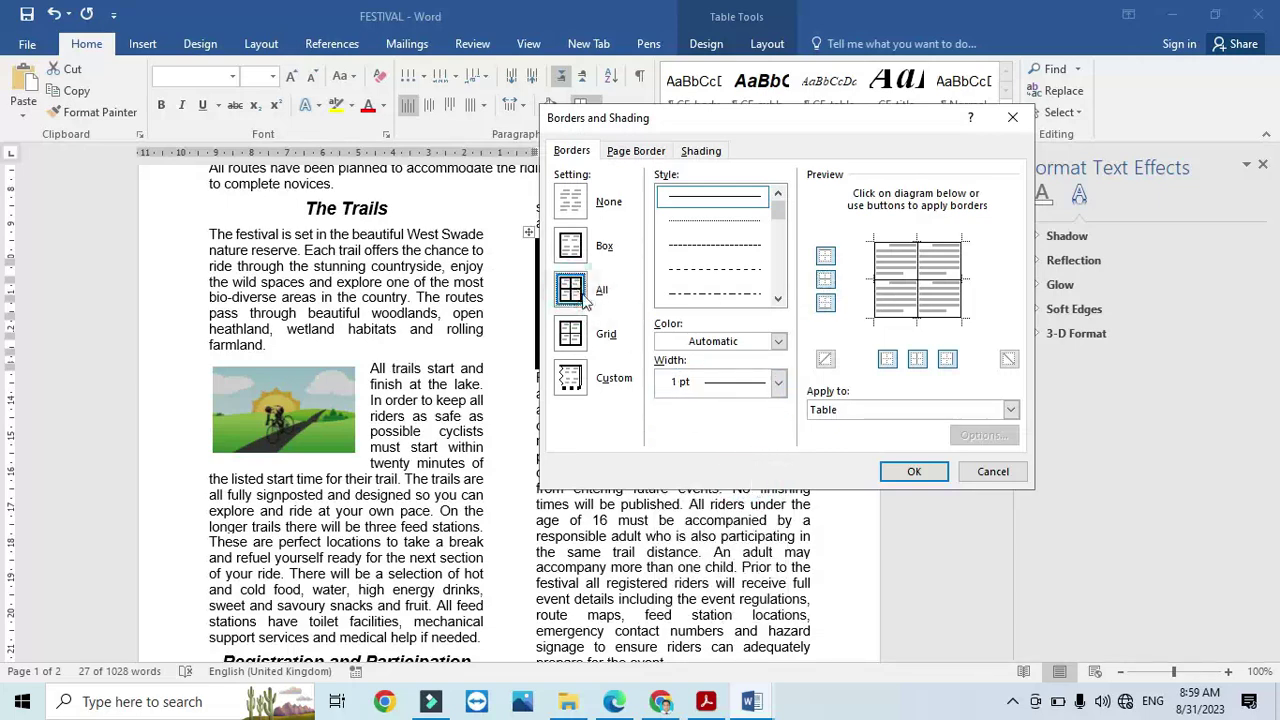
click(912, 472)
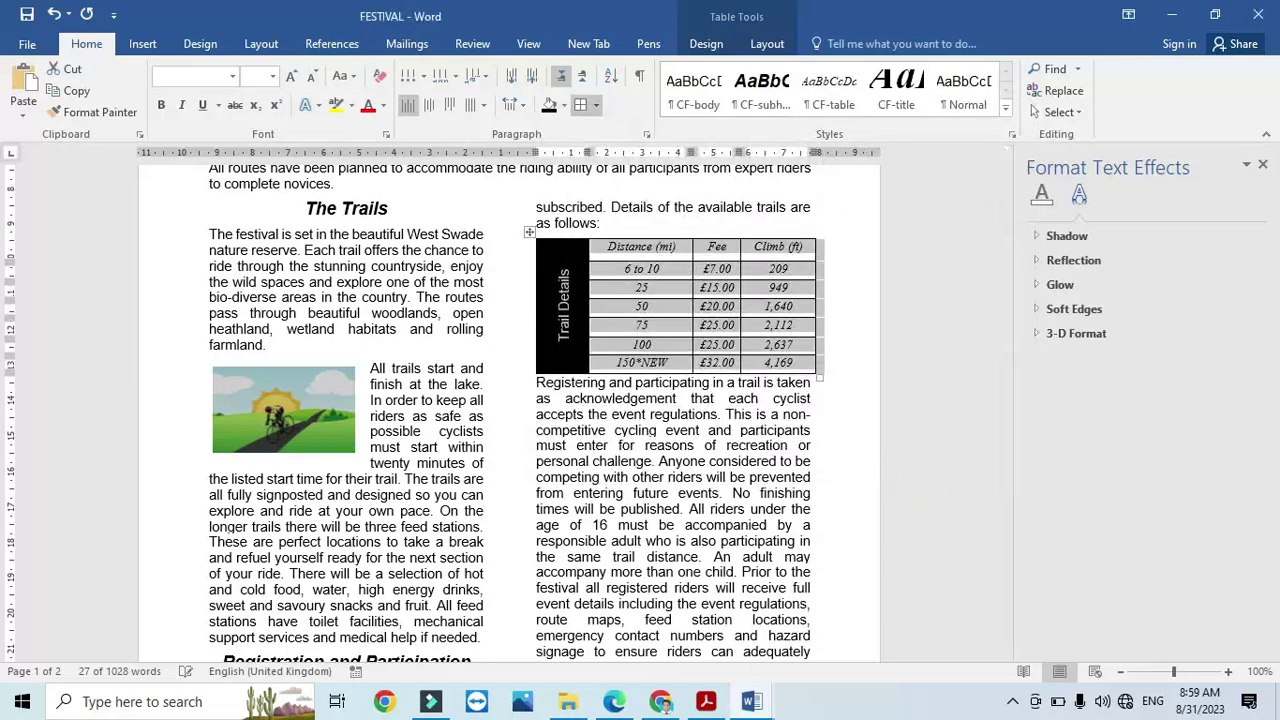
click(705, 701)
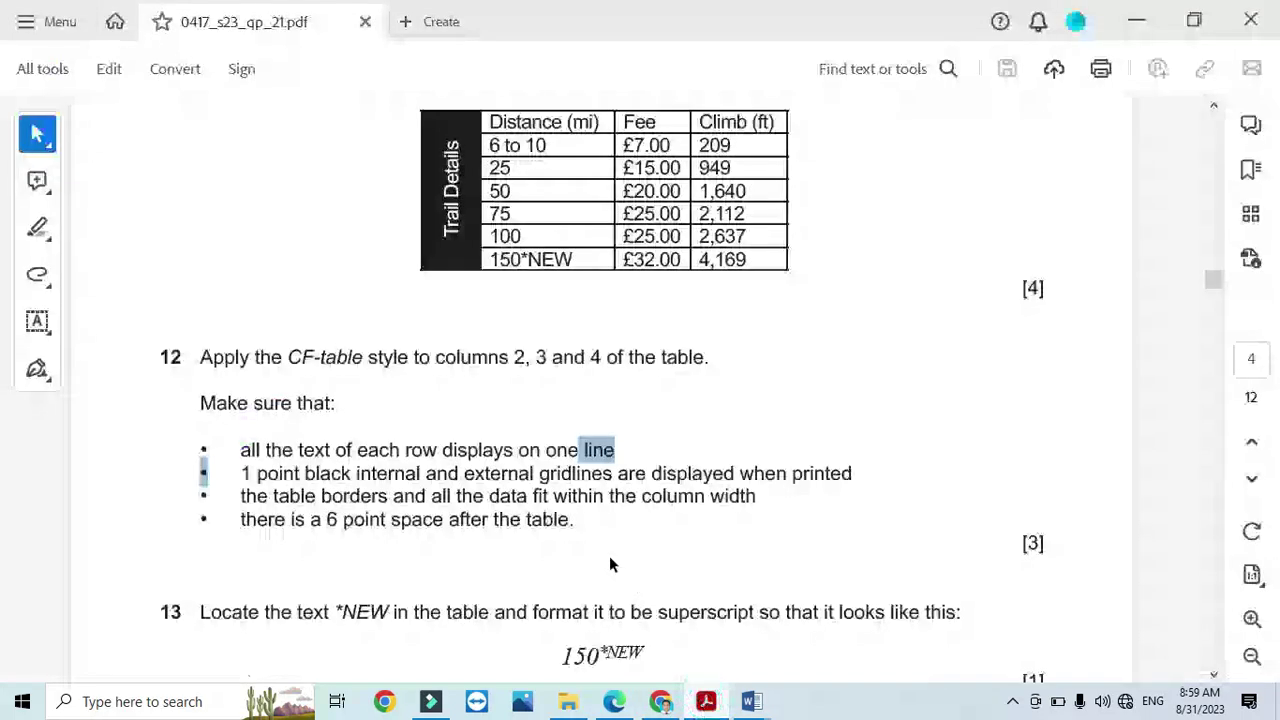
Step: Review question 12's column-width and 6 pt space-after requirements in the exam PDF
drag(241, 517, 708, 497)
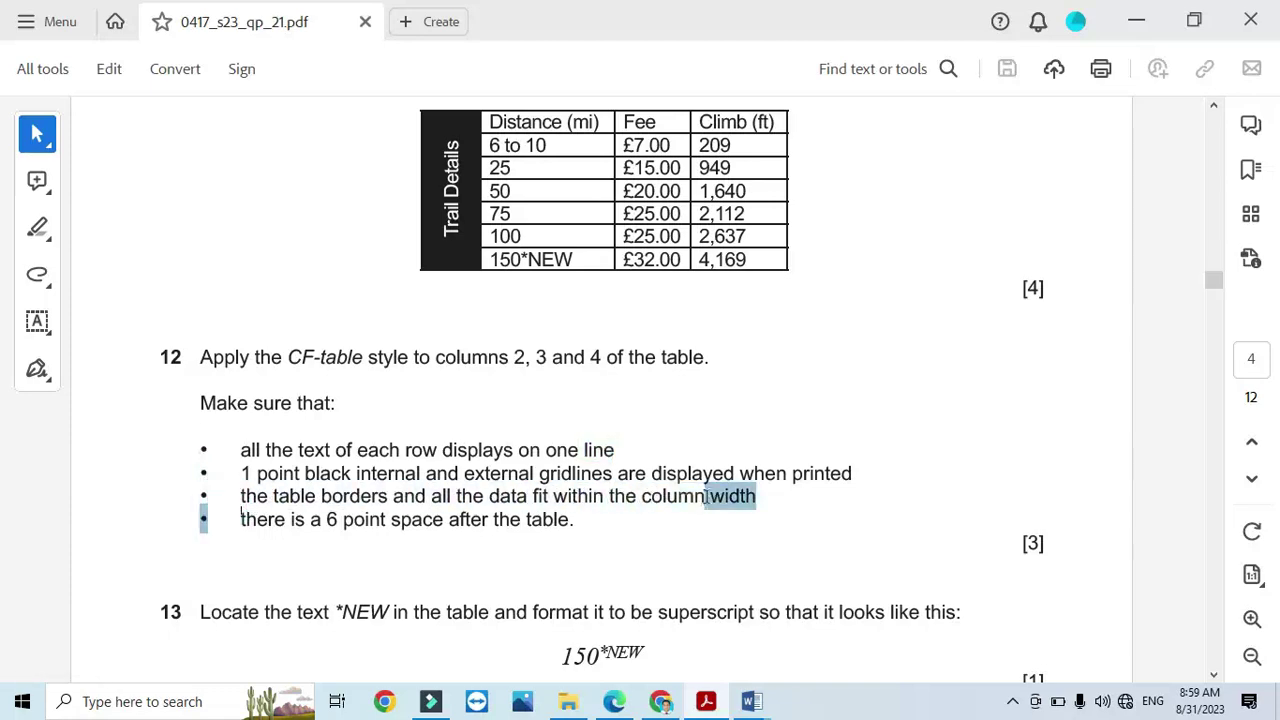
click(710, 703)
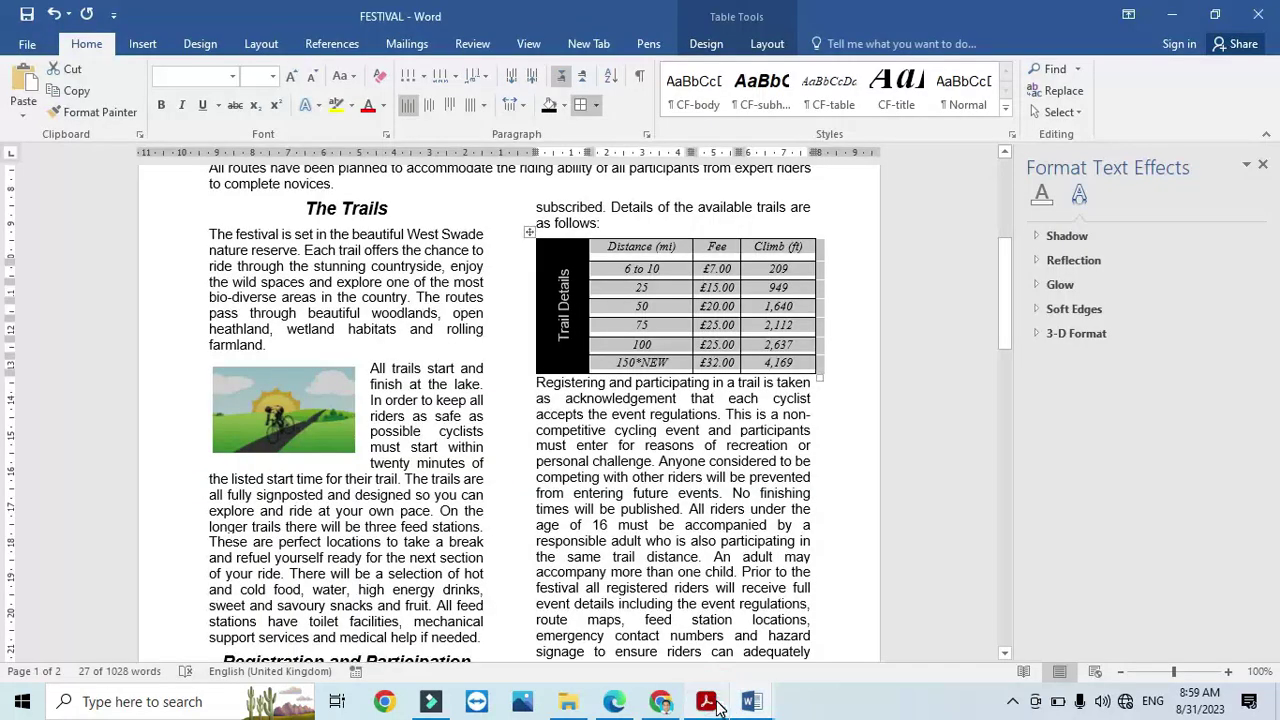
click(714, 705)
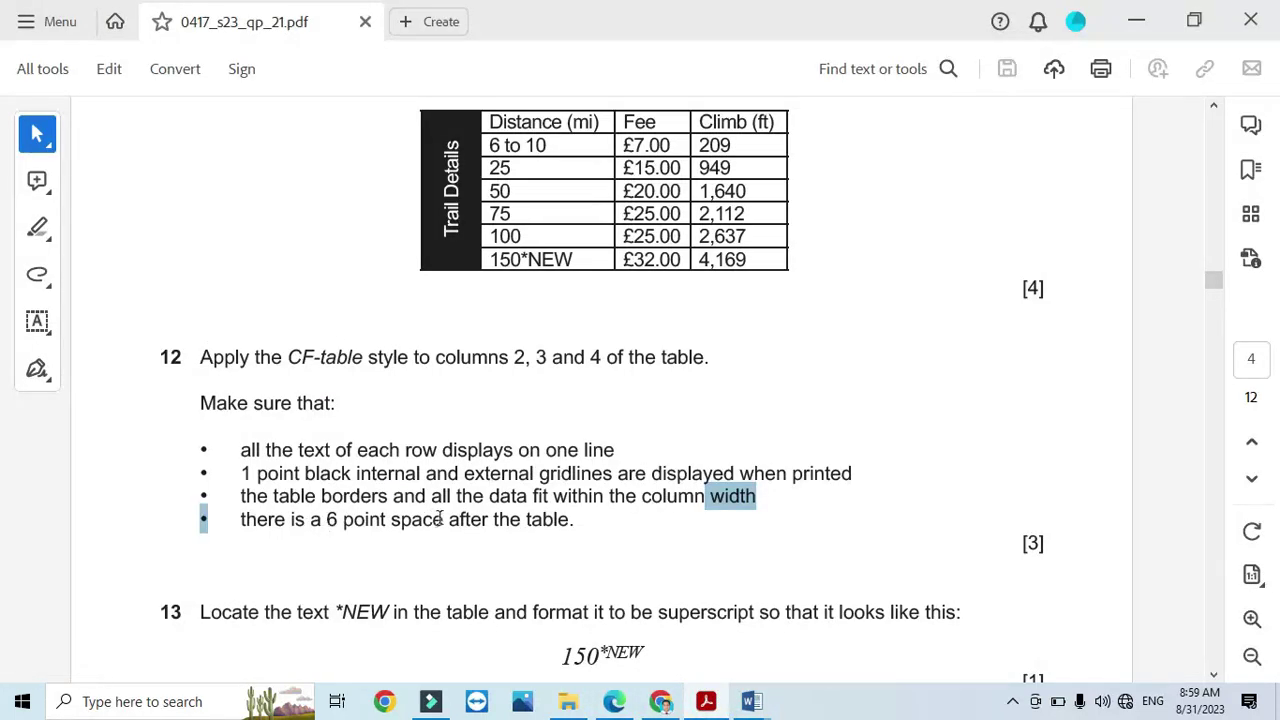
click(708, 702)
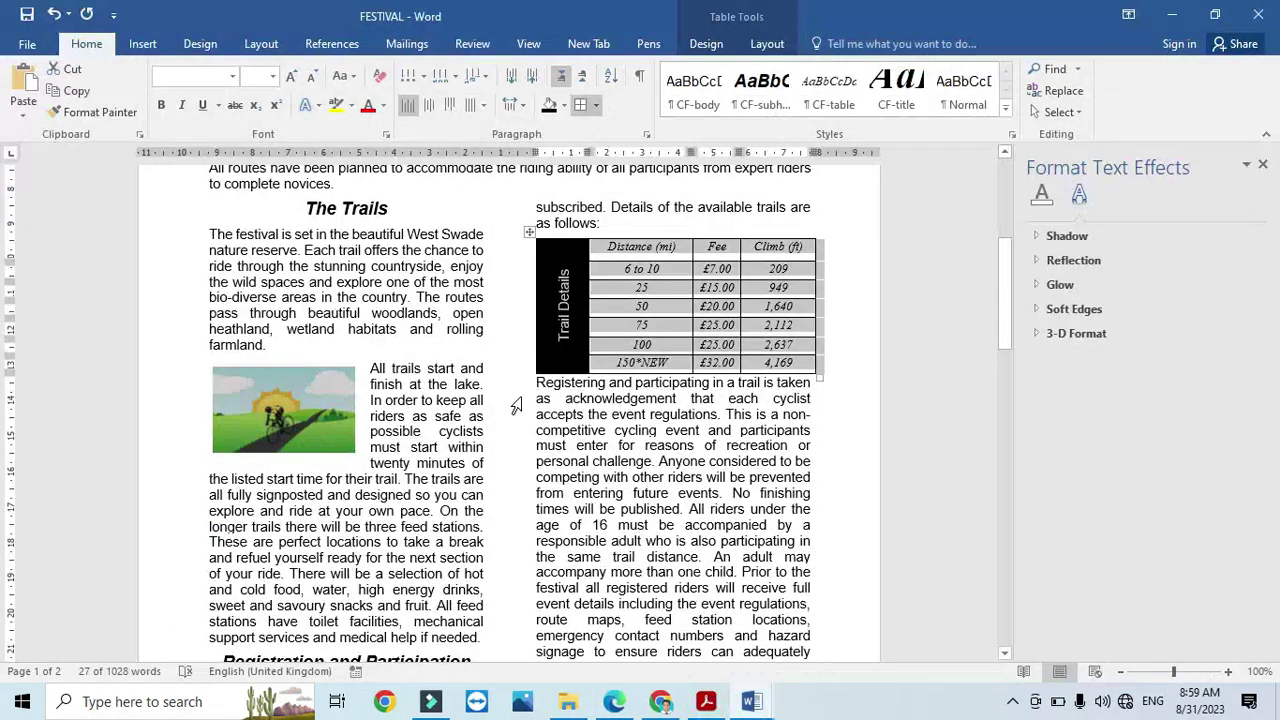
click(538, 390)
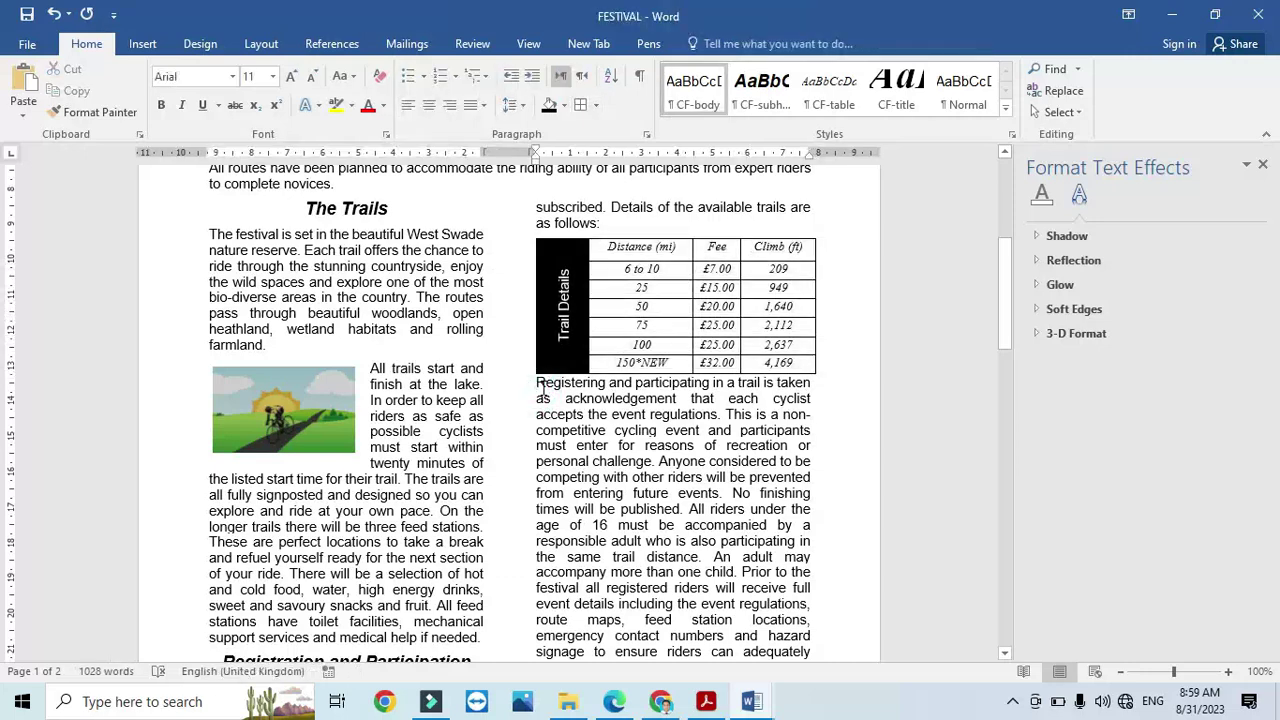
Step: Give the Registering paragraph 6 pt space before, leaving a gap below the table
right_click(538, 388)
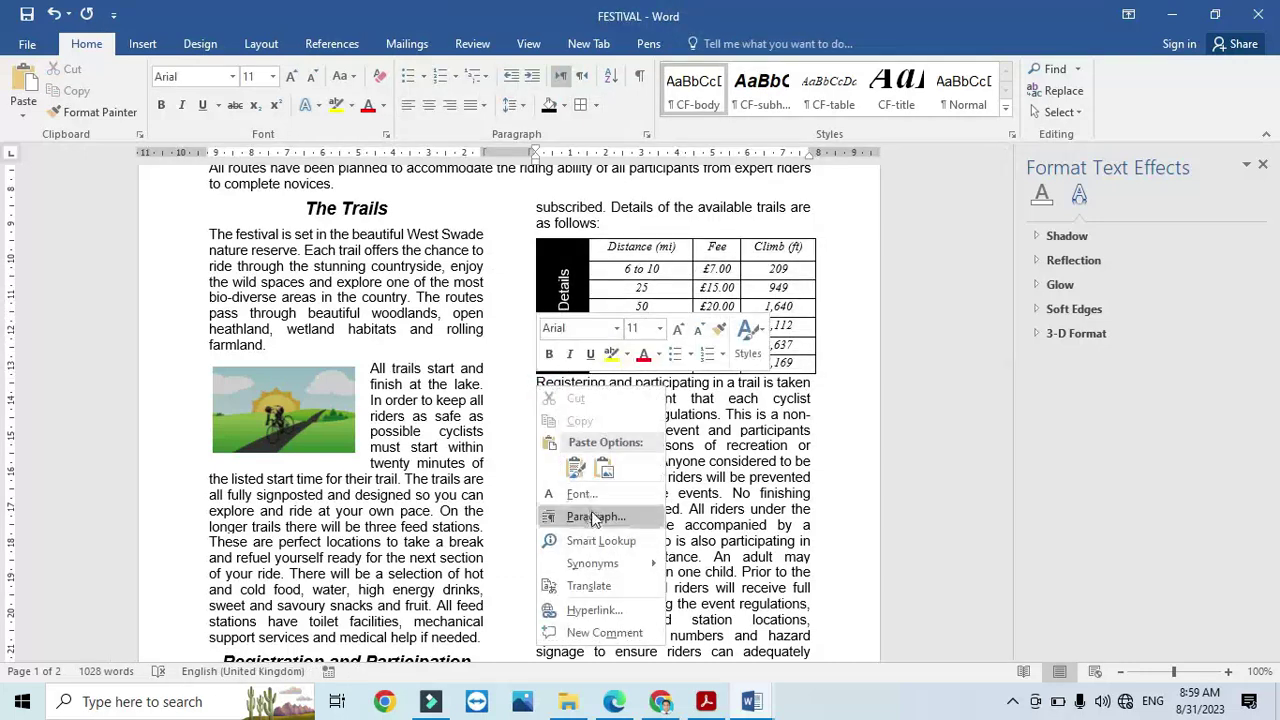
click(588, 514)
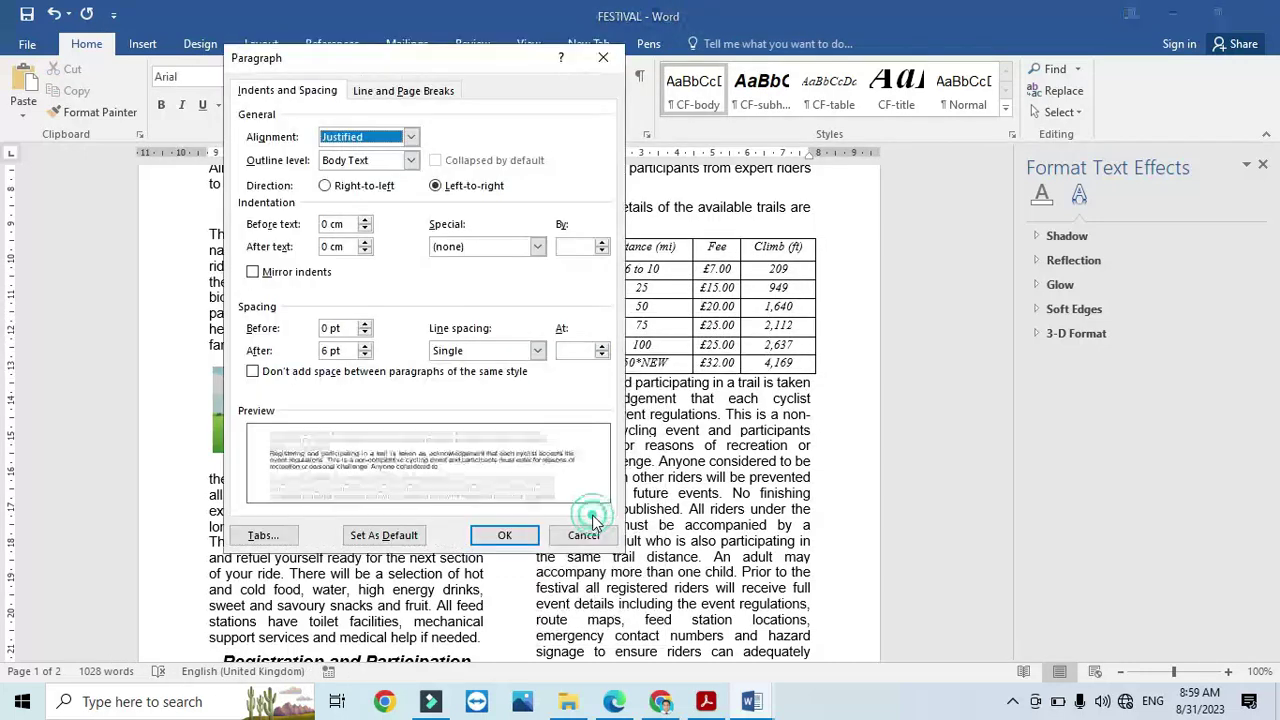
click(365, 326)
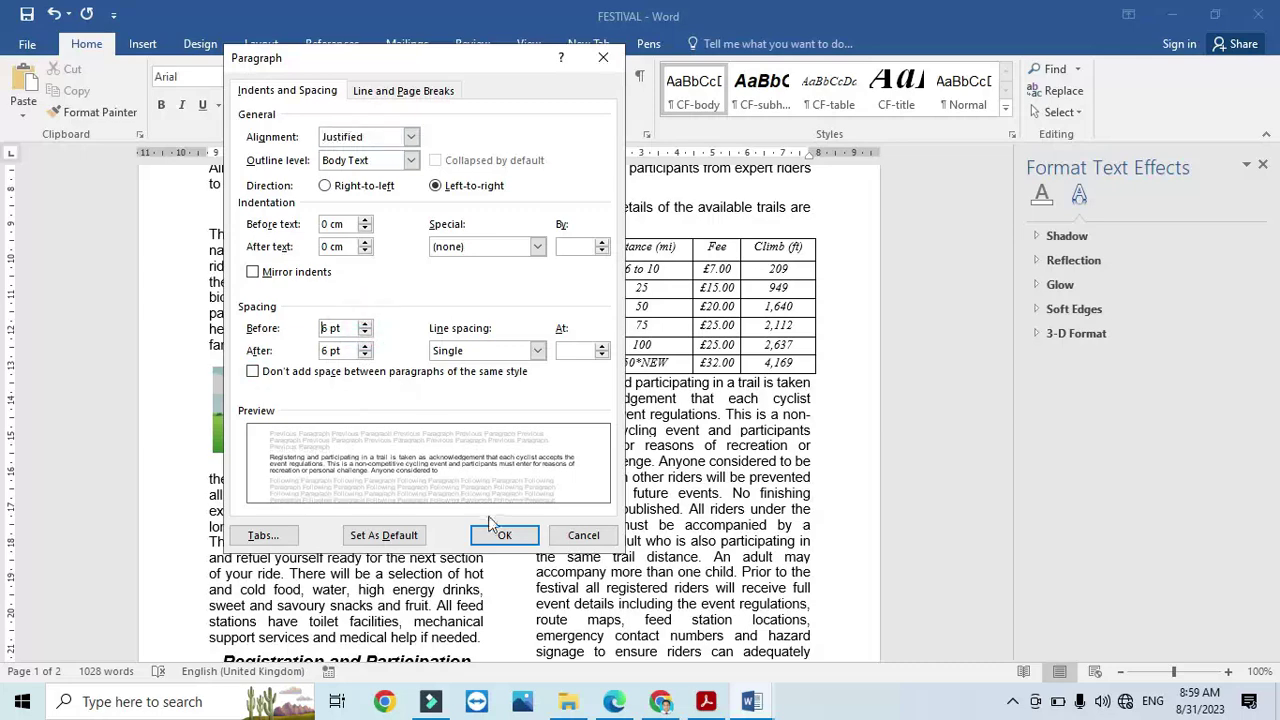
click(503, 535)
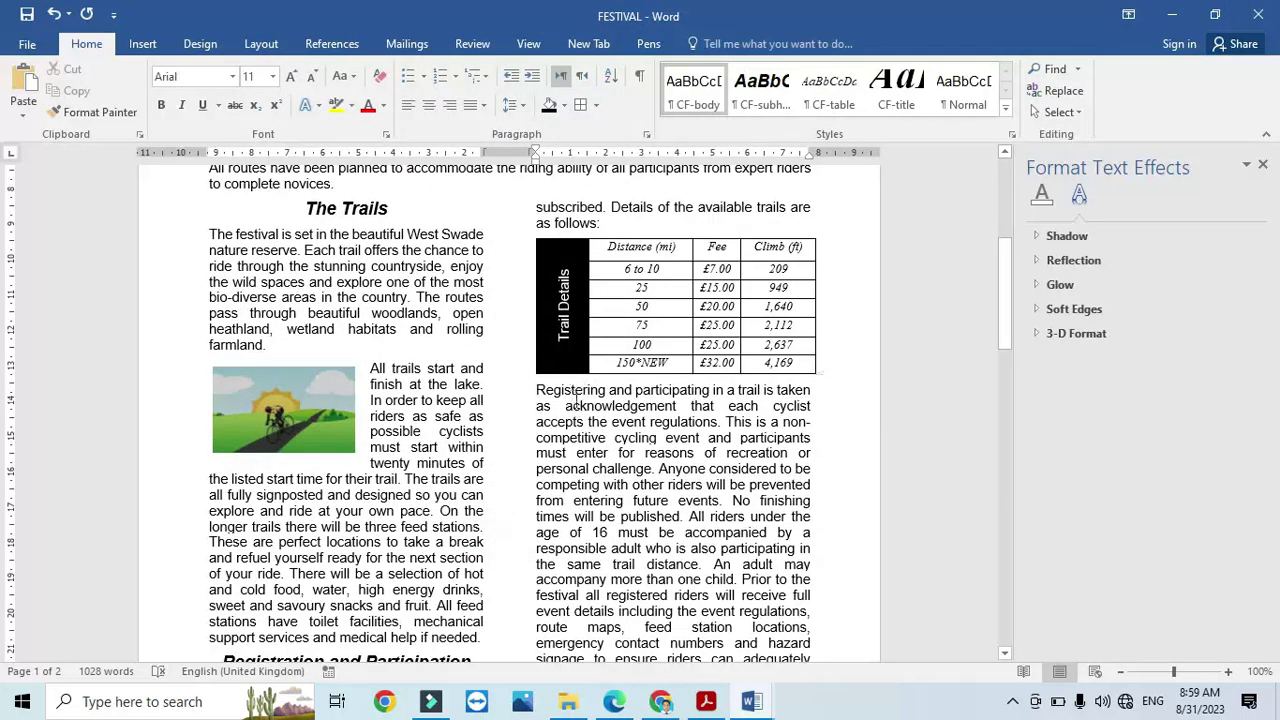
click(706, 701)
scroll(413, 474, down, 4)
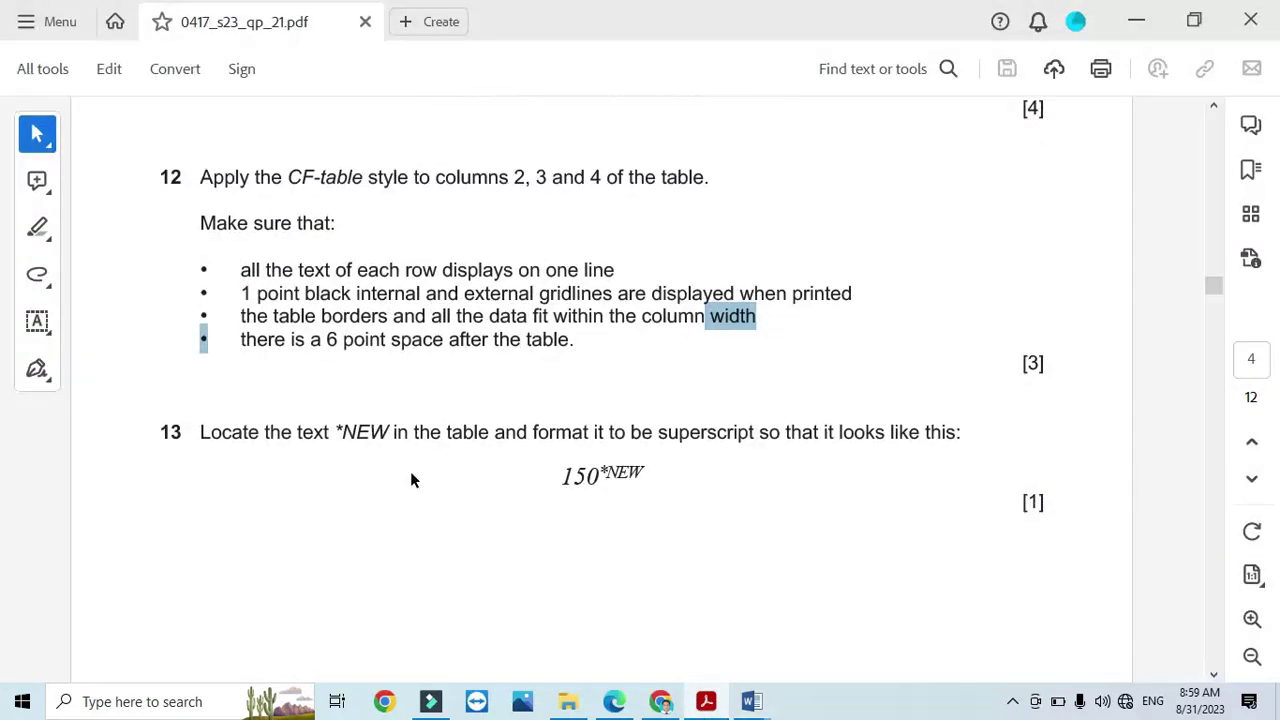
Step: Read question 13 in the exam PDF about making *NEW superscript
scroll(409, 470, down, 2)
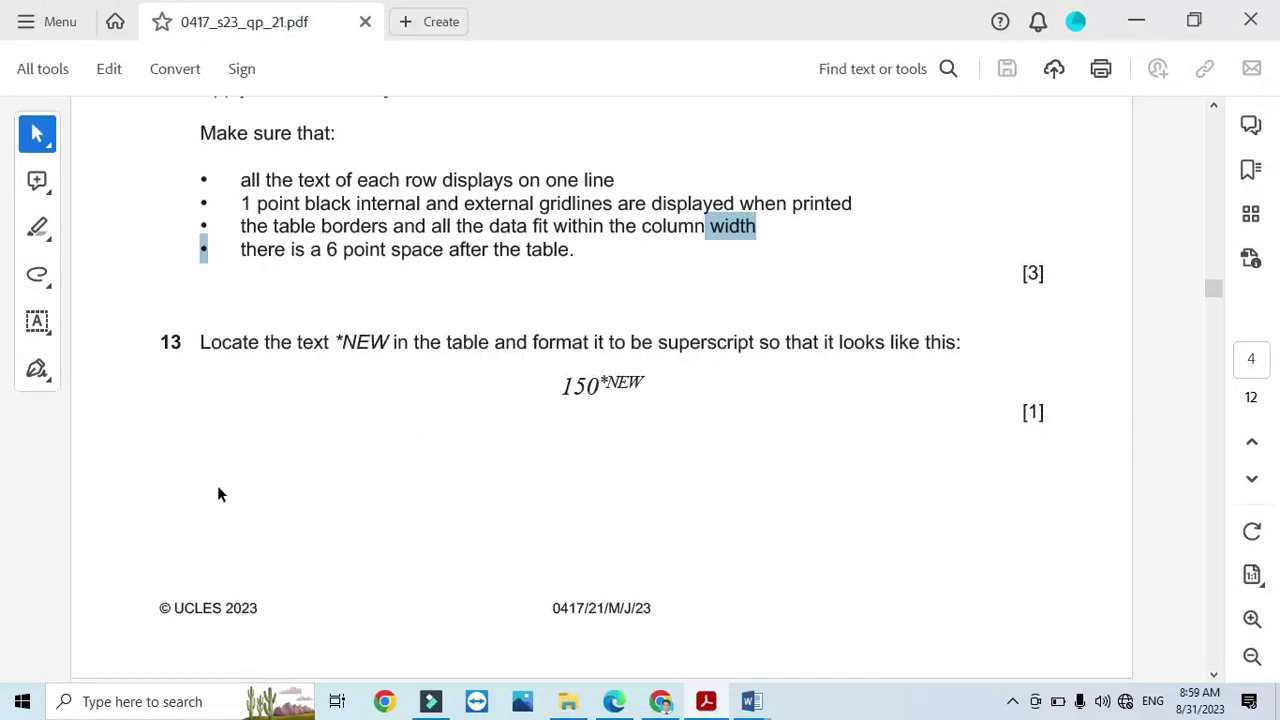
drag(337, 342, 882, 345)
key(alt+Tab)
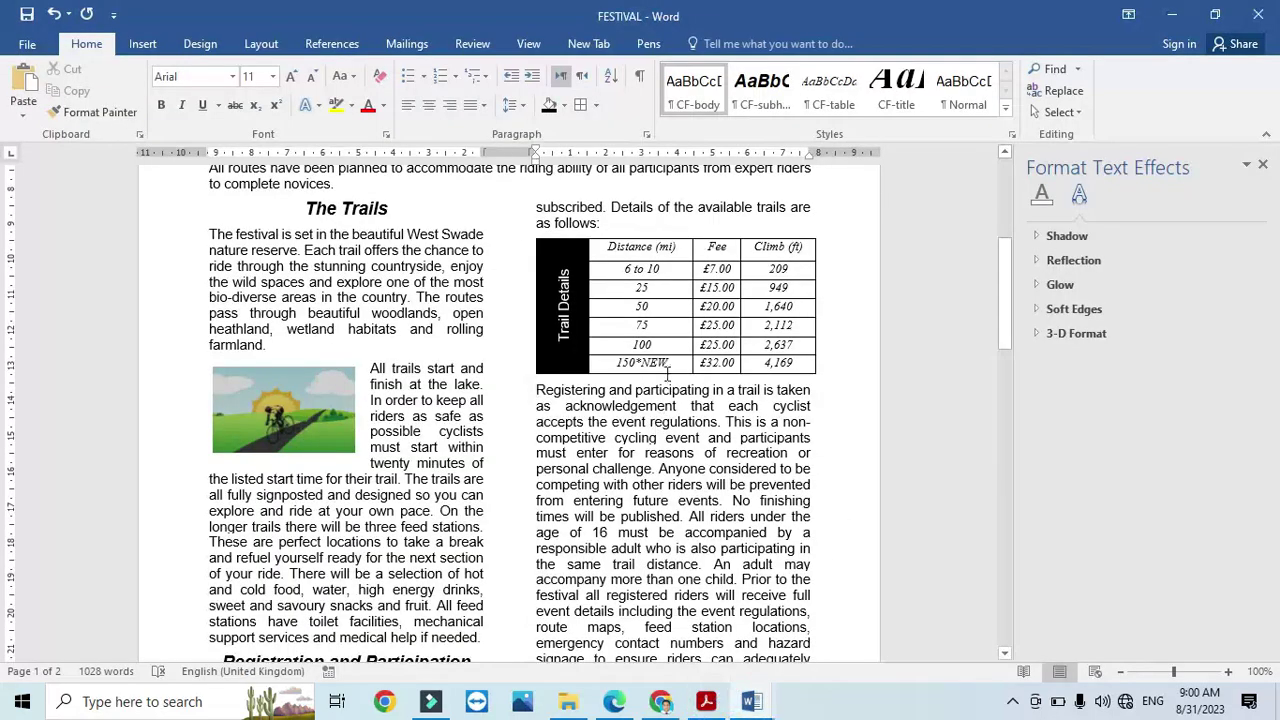
Step: Make the *NEW after 150 in the table's last row superscript
drag(668, 365, 638, 365)
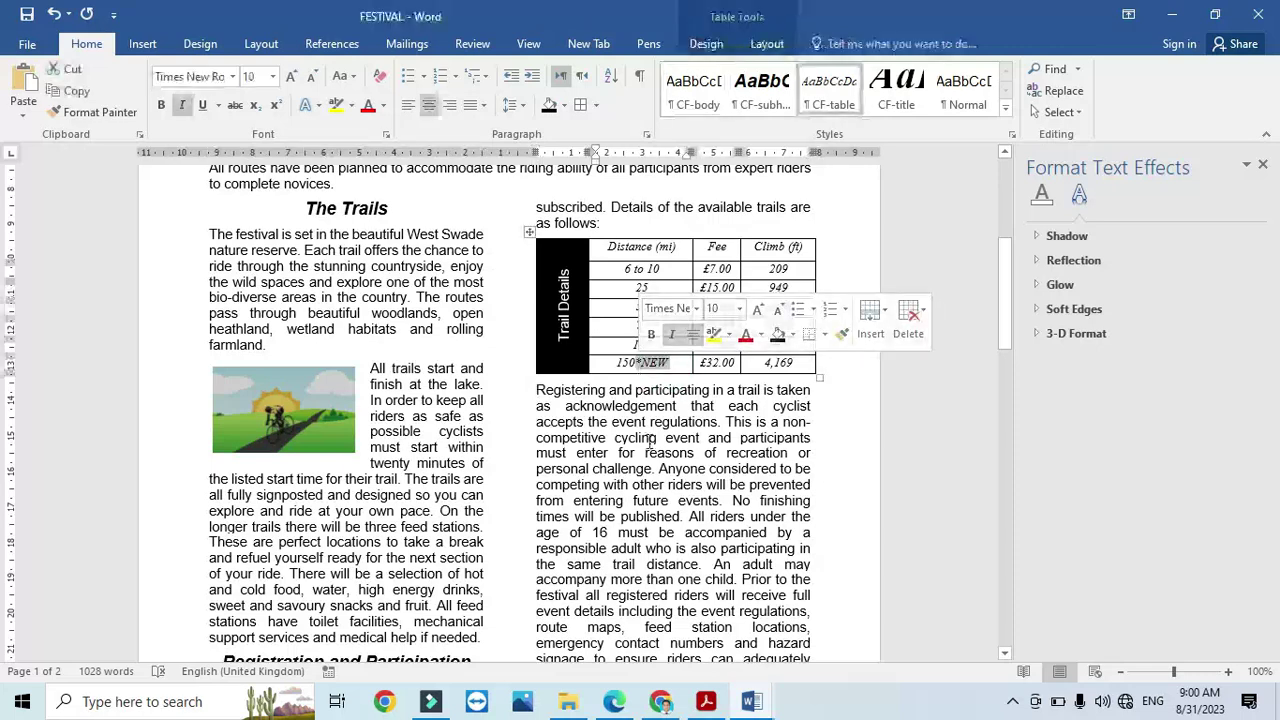
click(276, 106)
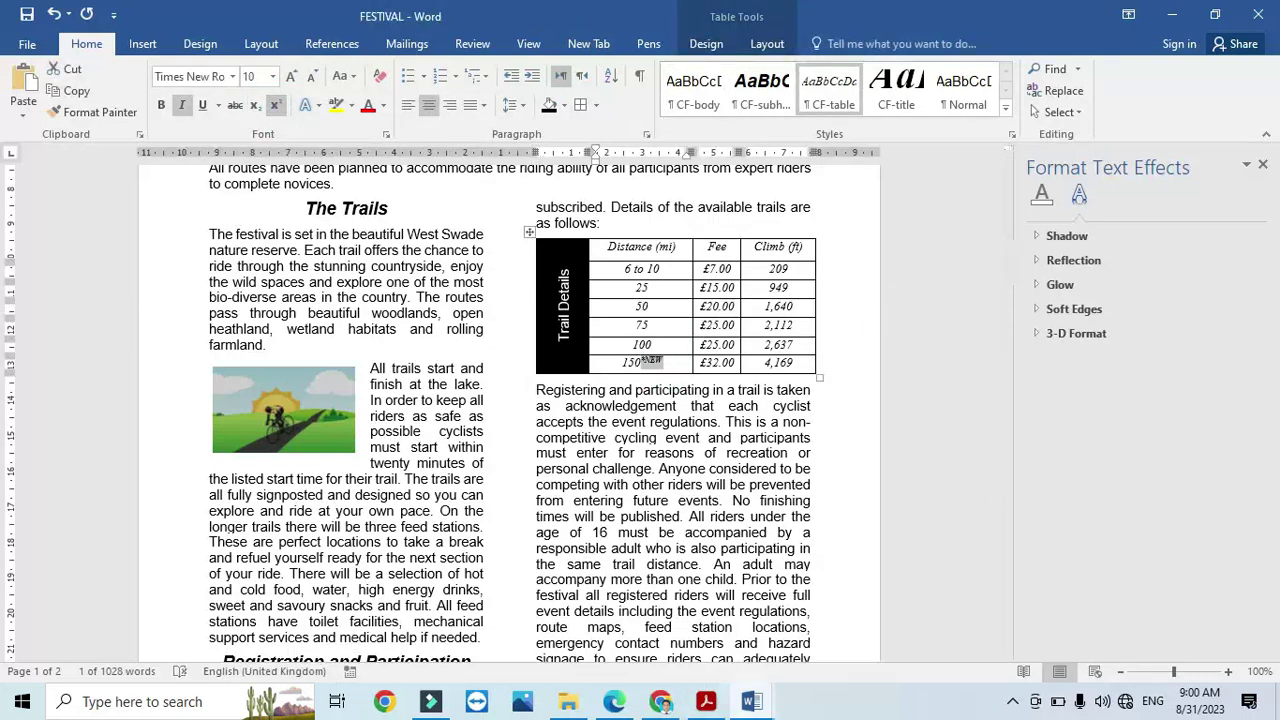
click(708, 703)
scroll(520, 517, down, 5)
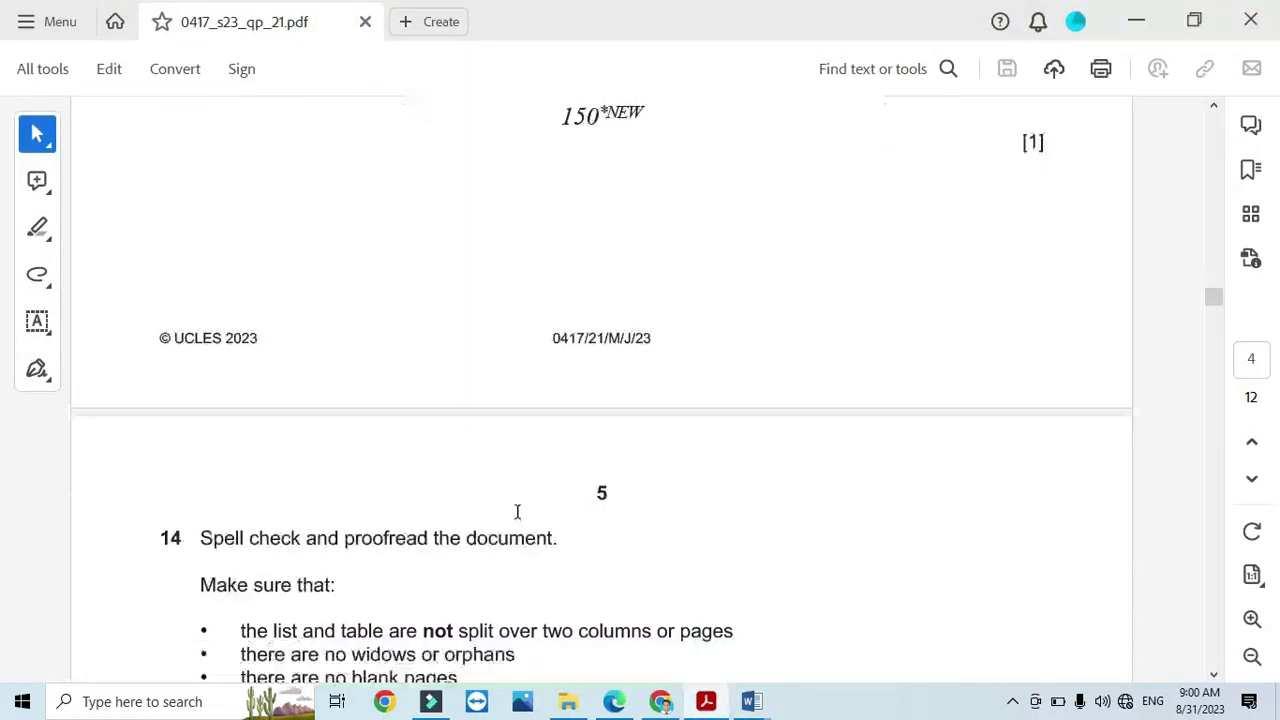
Step: Read question 14's requirement that the list and table must not be split
scroll(493, 522, down, 3)
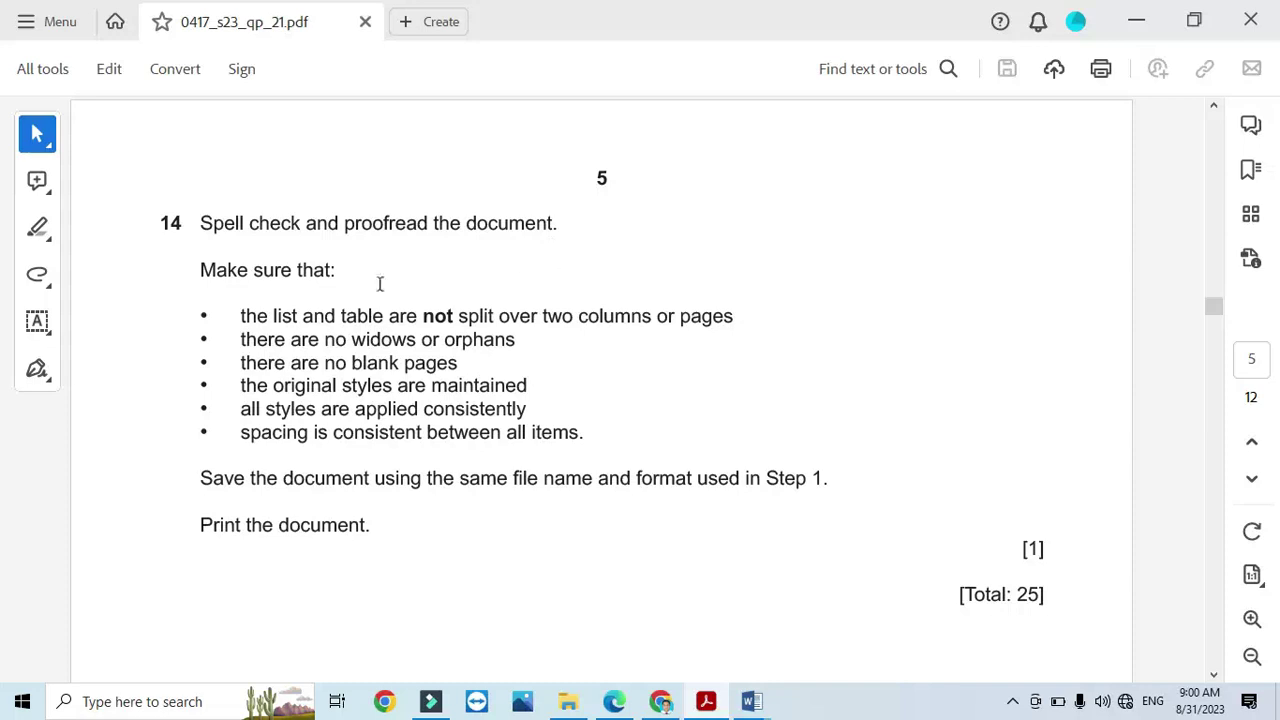
drag(242, 318, 729, 334)
click(750, 701)
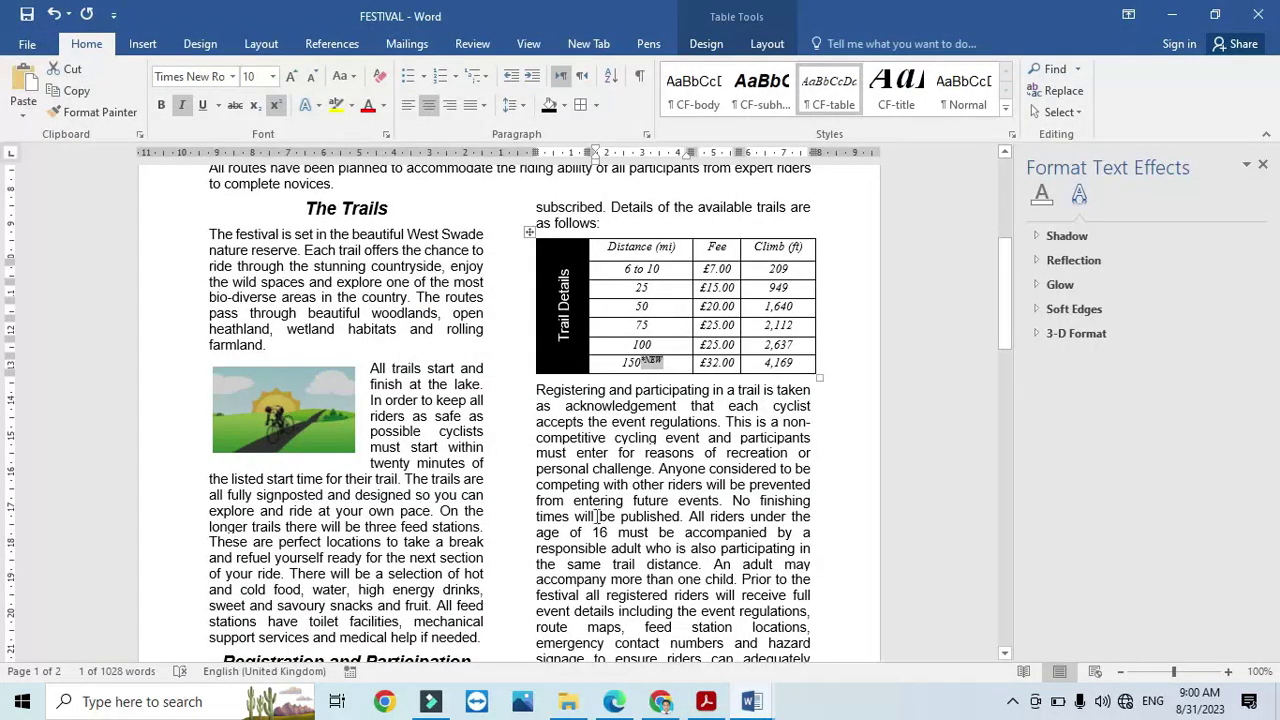
Step: Confirm FESTIVAL's list and table aren't split across columns or pages, ending on exam question 14
scroll(597, 487, down, 15)
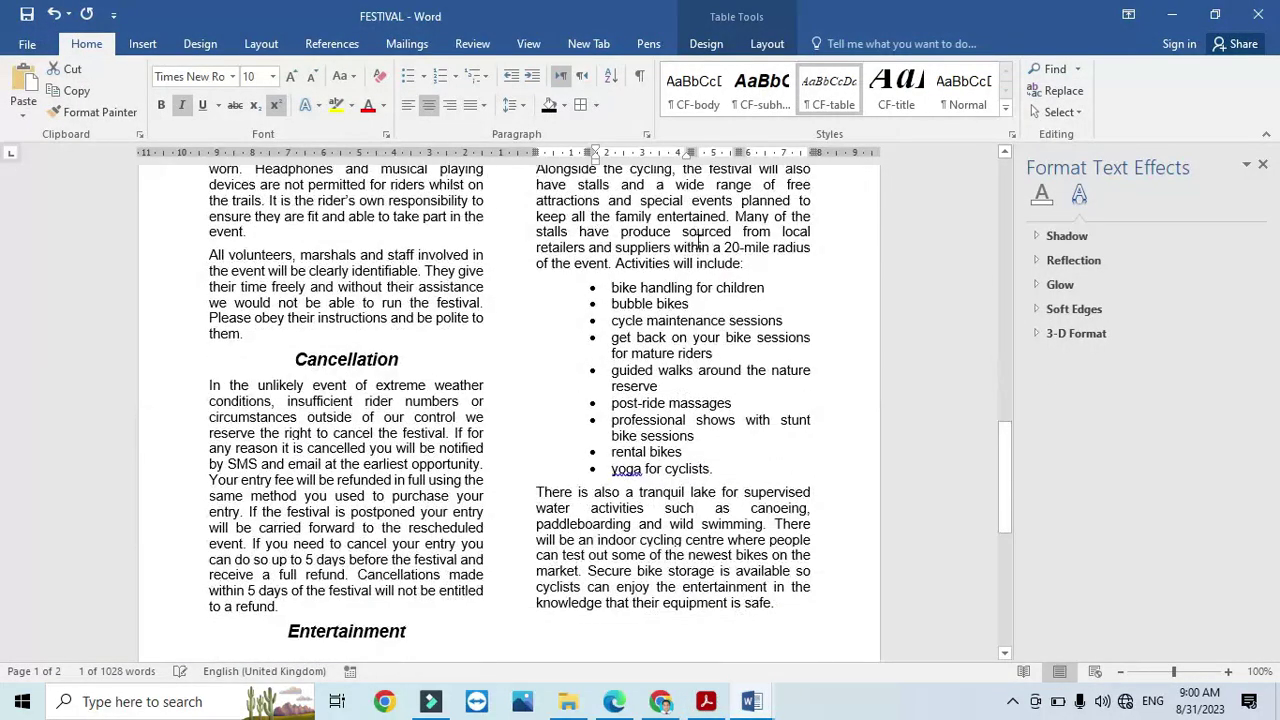
click(706, 701)
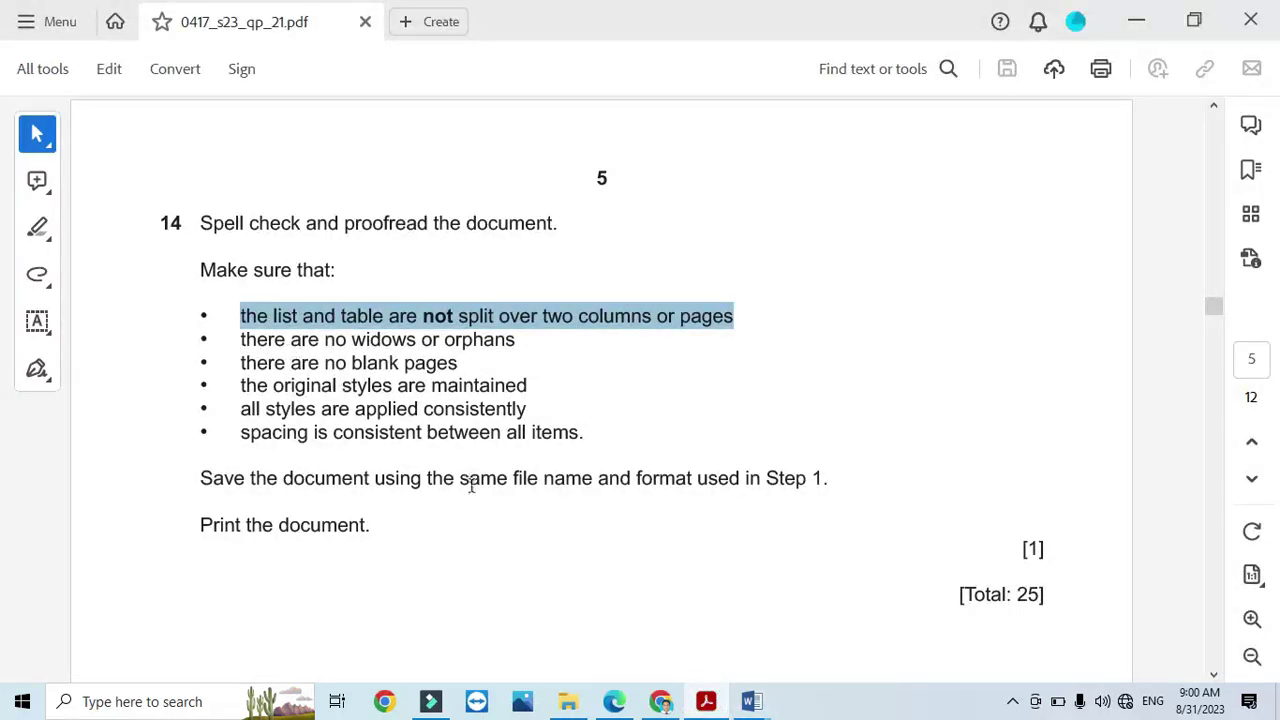
click(752, 701)
scroll(512, 462, down, 9)
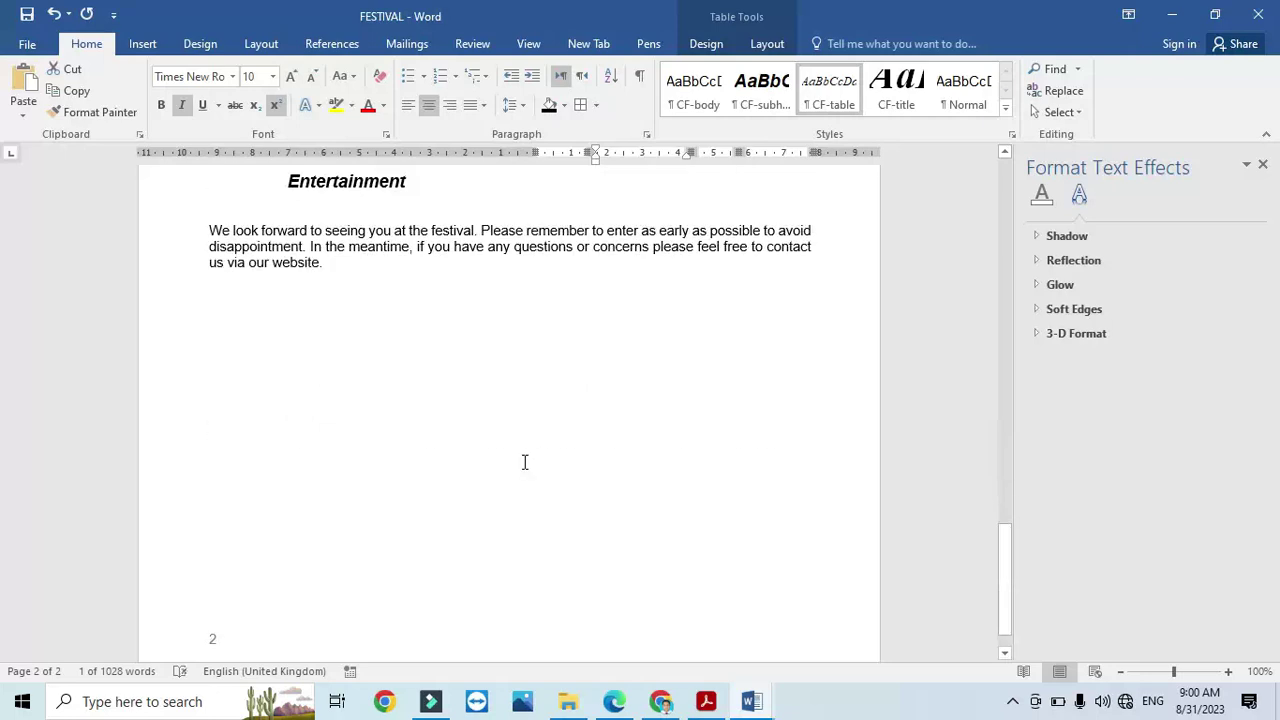
scroll(520, 460, up, 5)
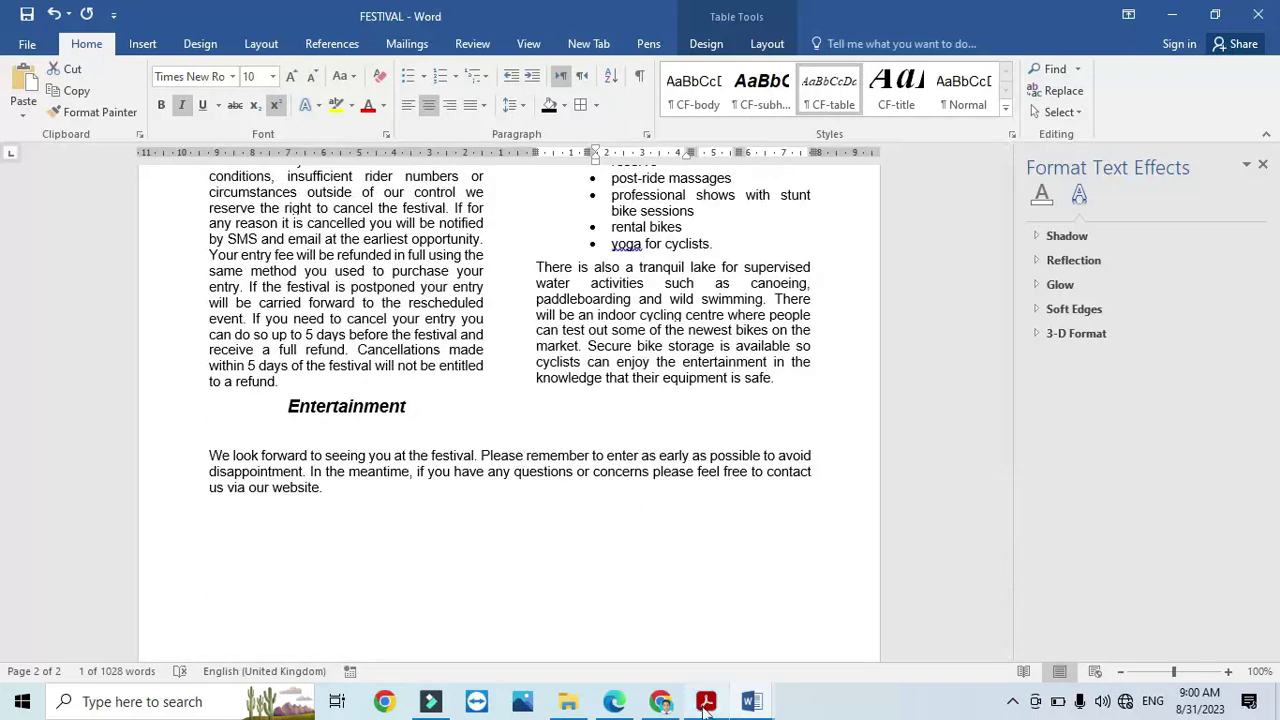
click(706, 701)
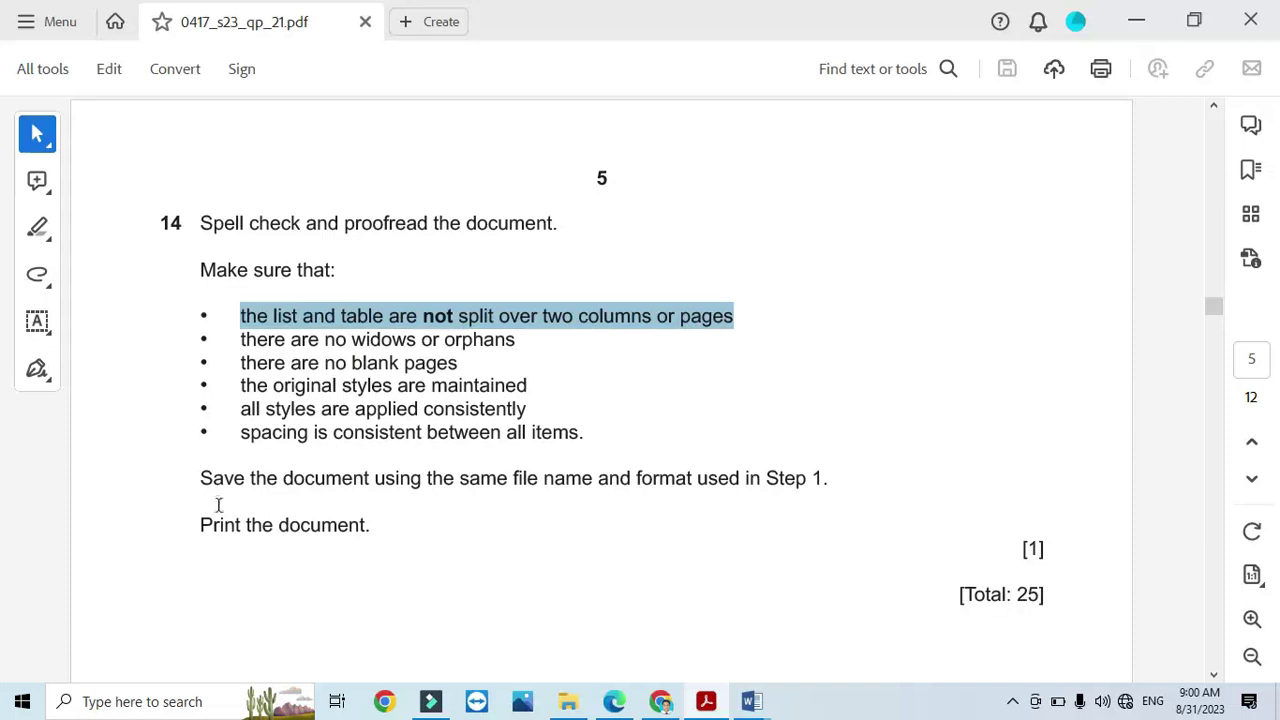
Step: Mark task 14's save instruction in Acrobat, then save the FESTIVAL document in Word
drag(197, 483, 829, 484)
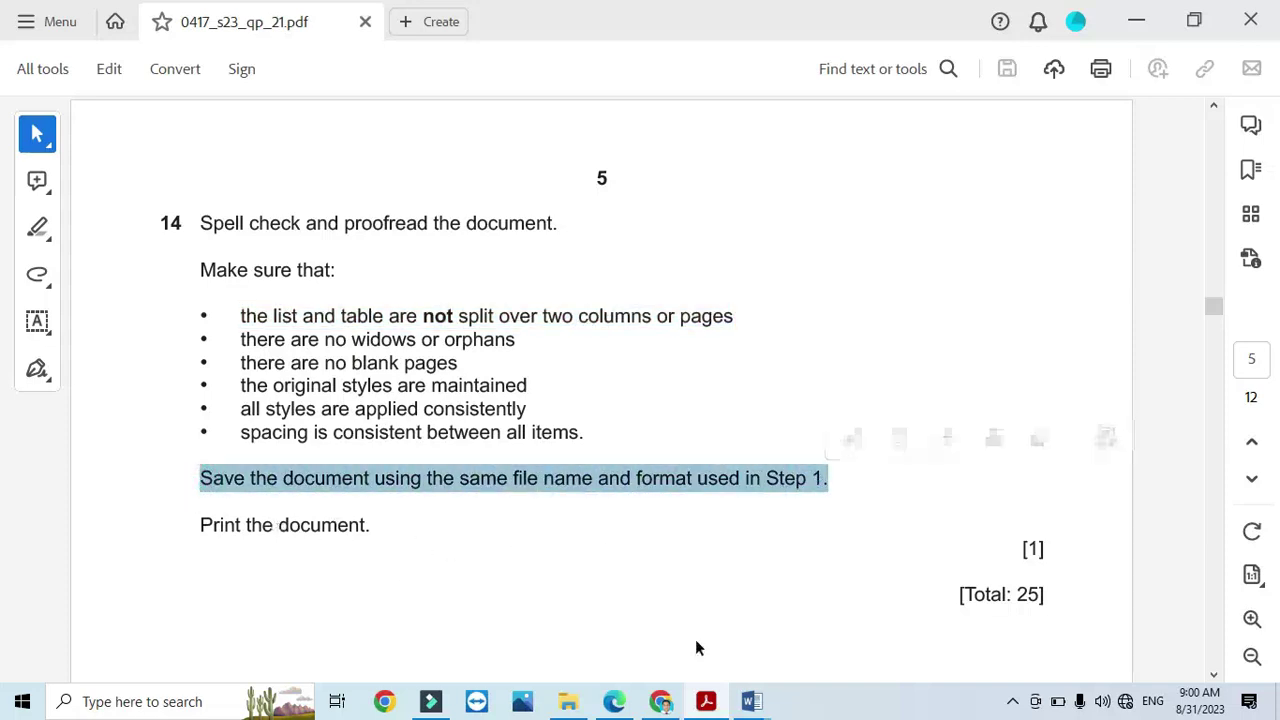
click(718, 708)
click(27, 16)
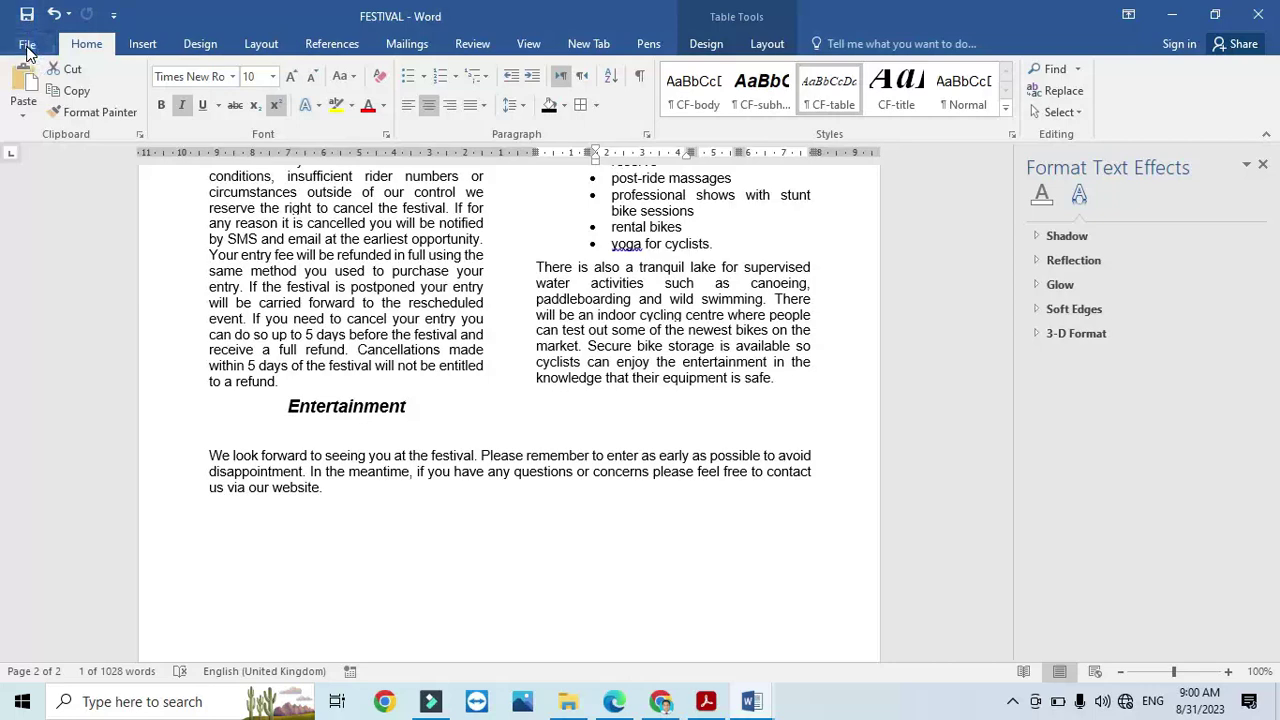
click(25, 44)
click(64, 268)
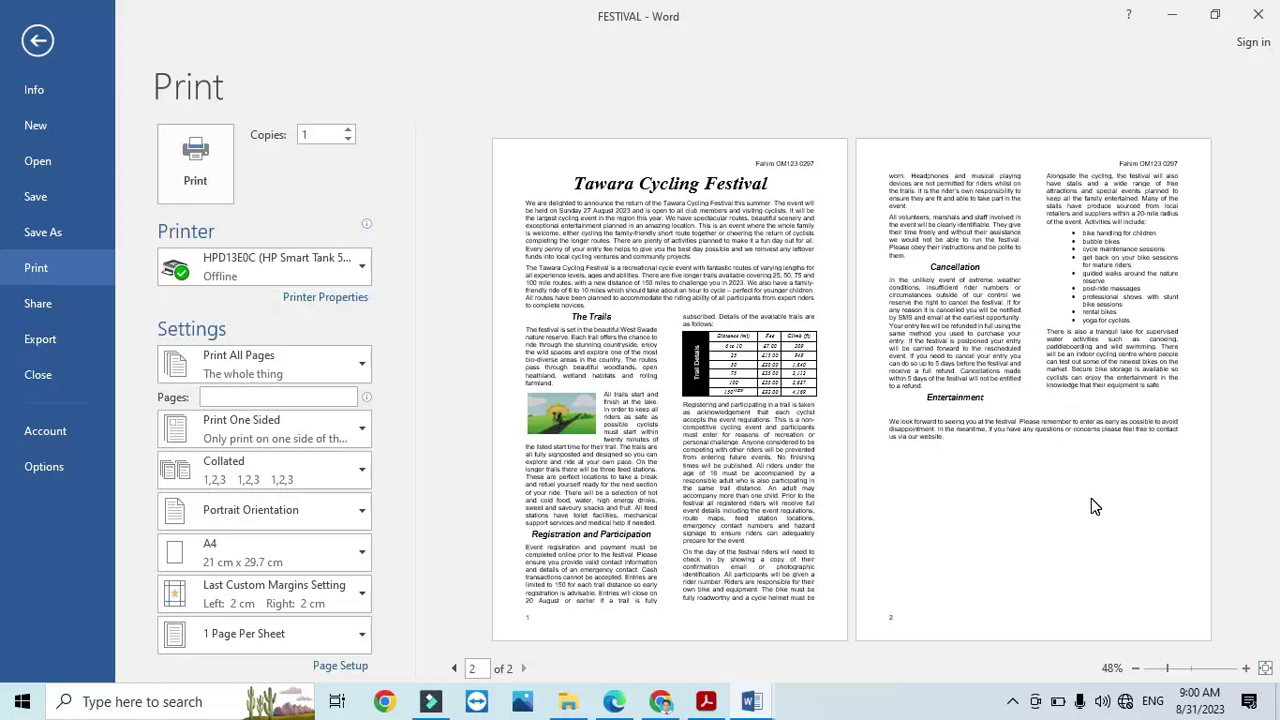
click(39, 42)
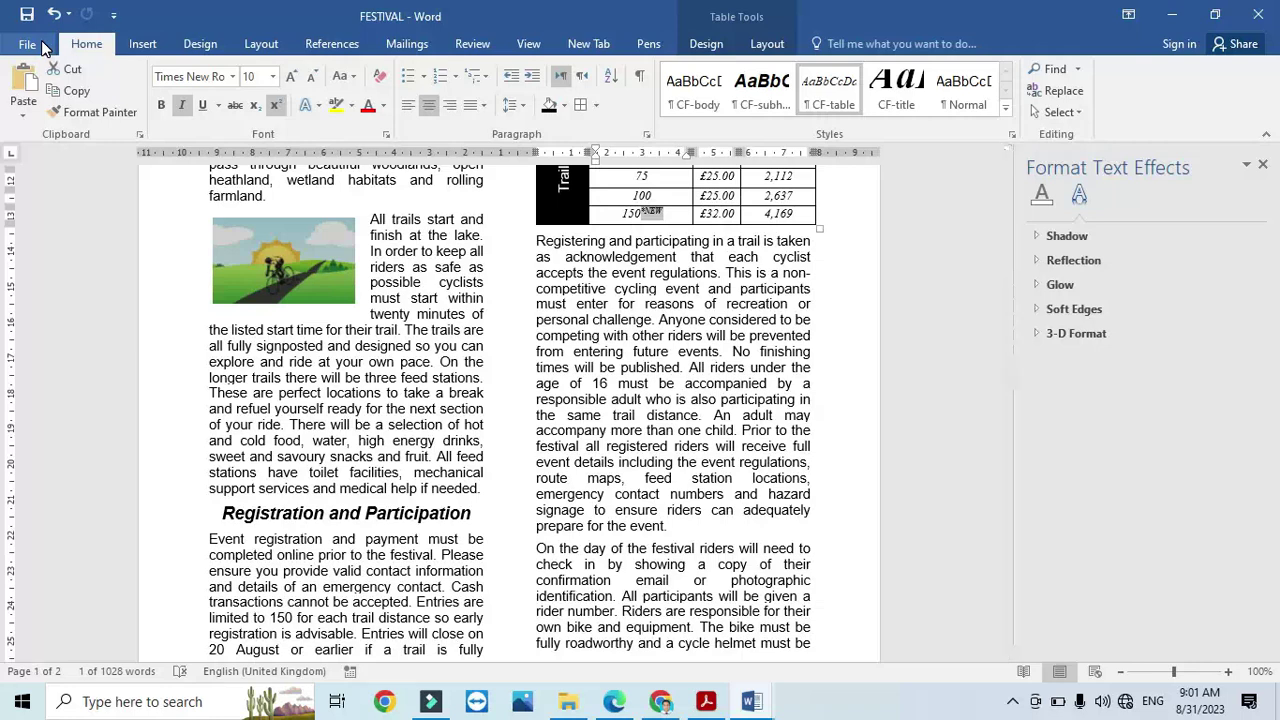
Step: Close the Format Text Effects pane and return to the Tawara Cycling Festival title
click(1263, 167)
scroll(905, 311, up, 7)
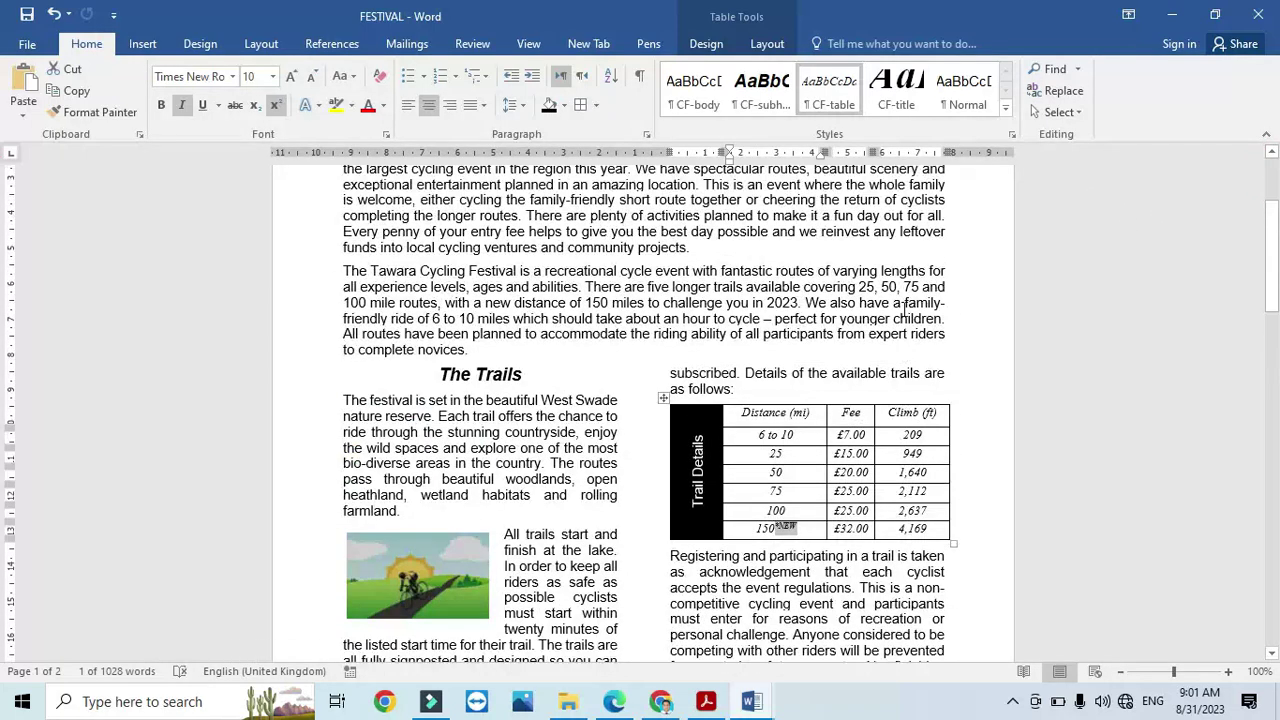
scroll(905, 311, up, 1)
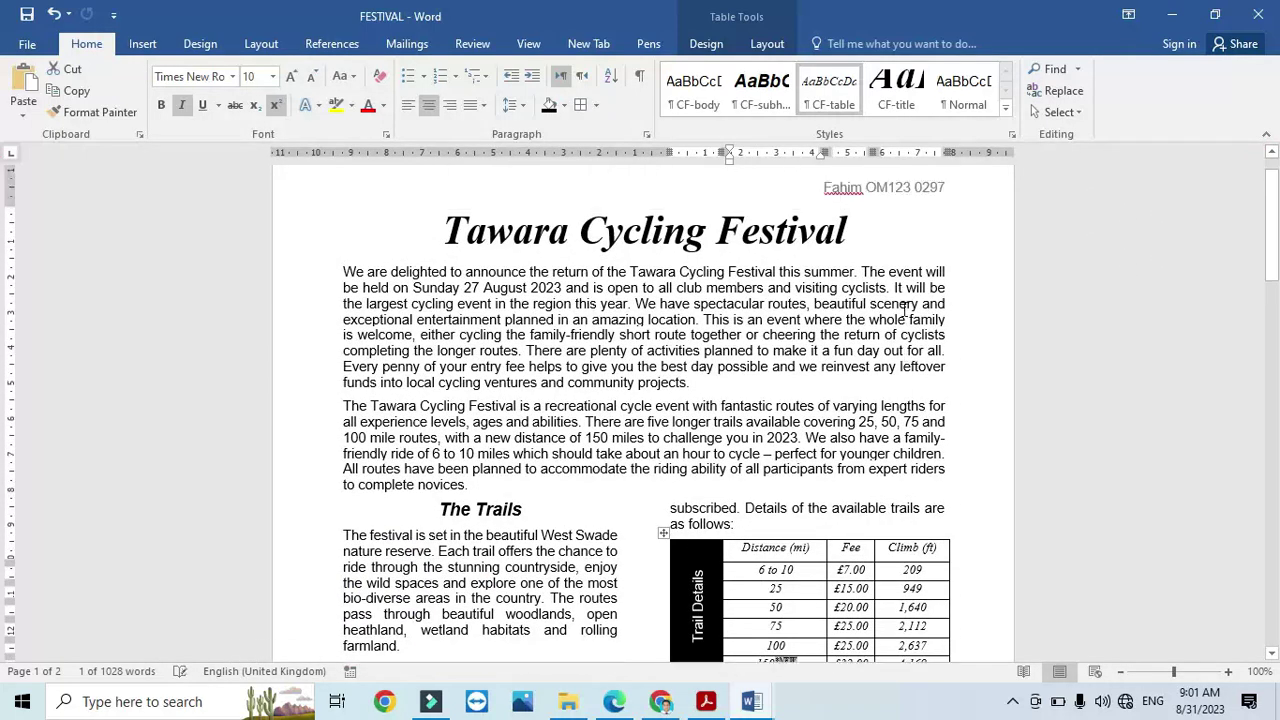
scroll(905, 311, up, 1)
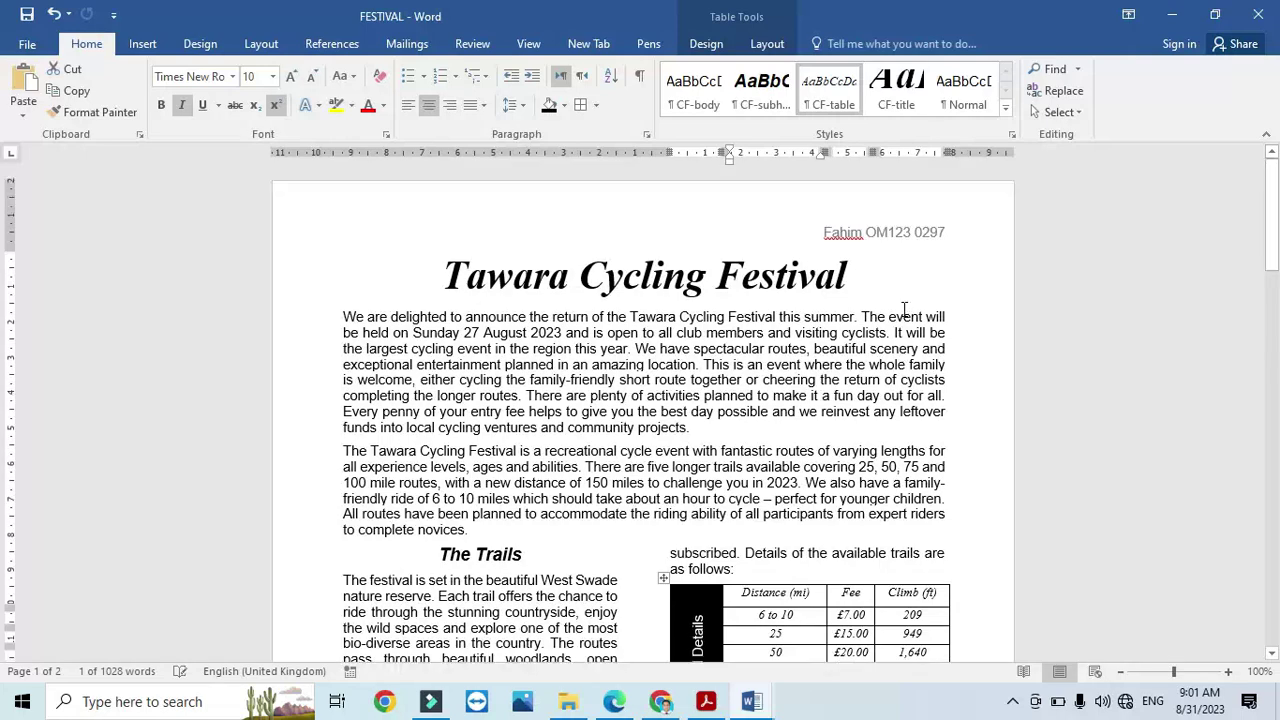